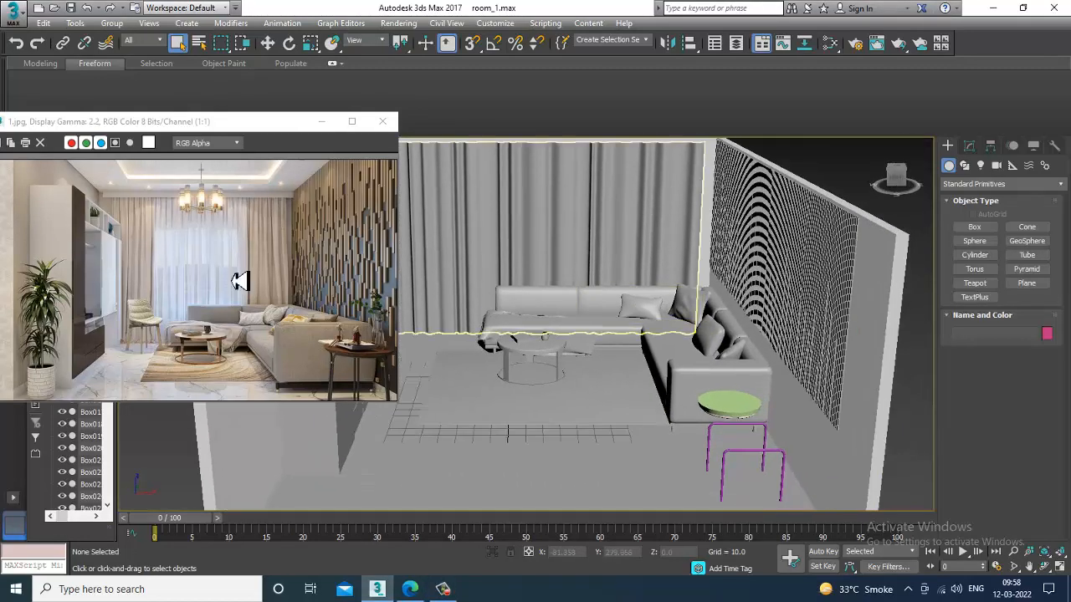
Zoom the reference image in on the side table and delete the two purple tube frames near the round green tabletop
click(206, 268)
scroll(271, 355, up, 1)
middle_drag(335, 362, 124, 274)
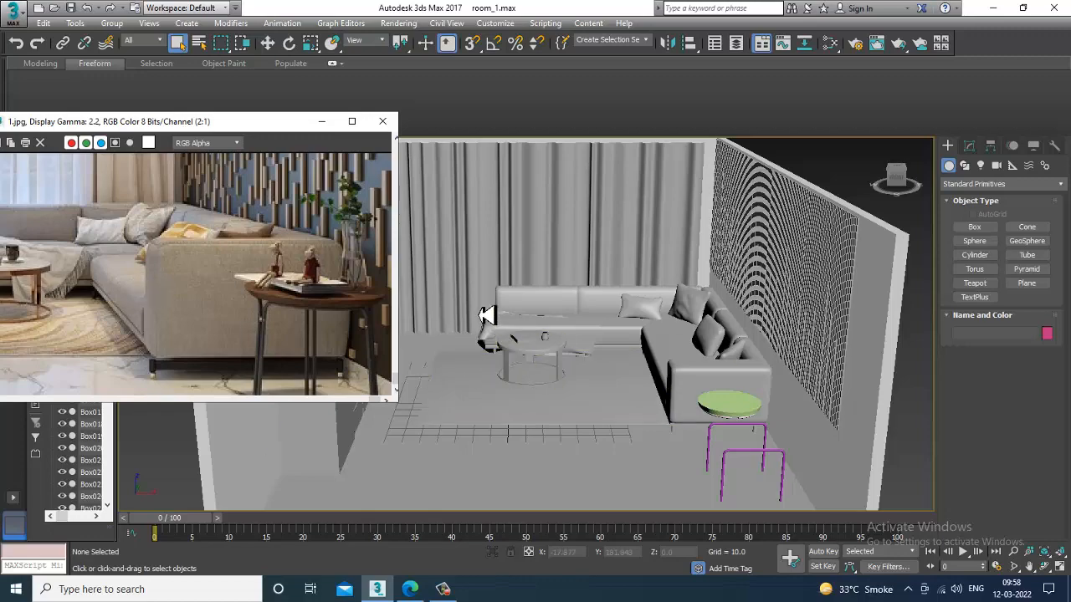
alt+middle_drag(488, 311, 602, 407)
scroll(602, 407, up, 8)
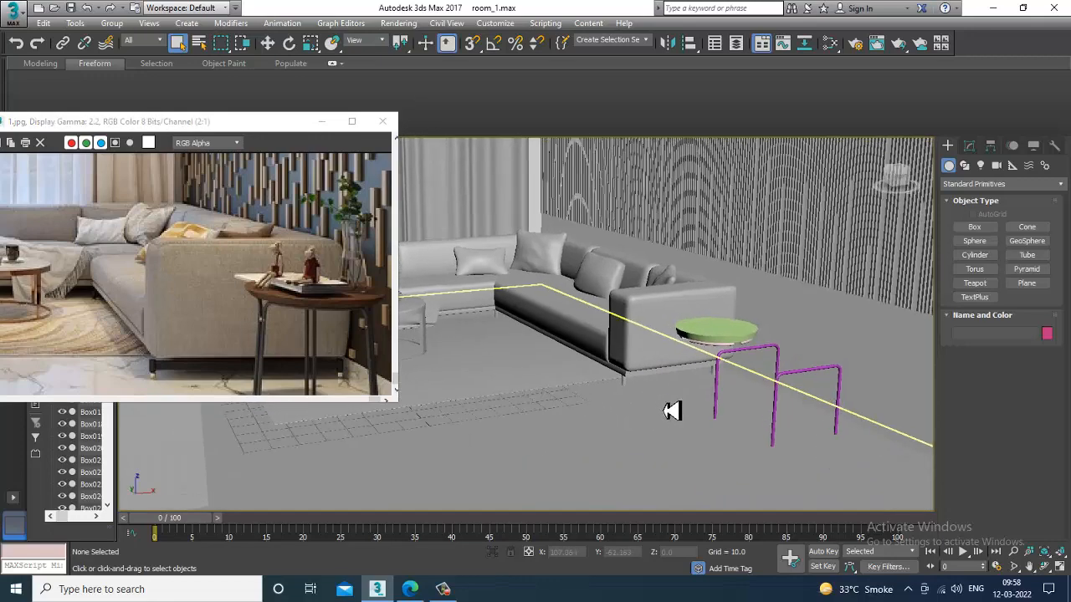
scroll(639, 400, up, 8)
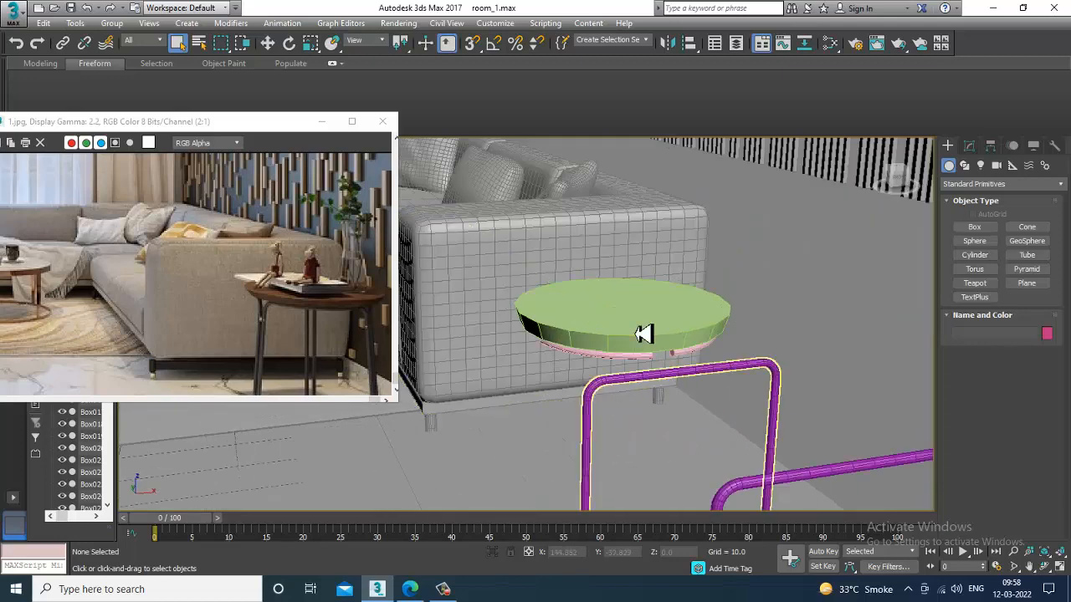
click(657, 376)
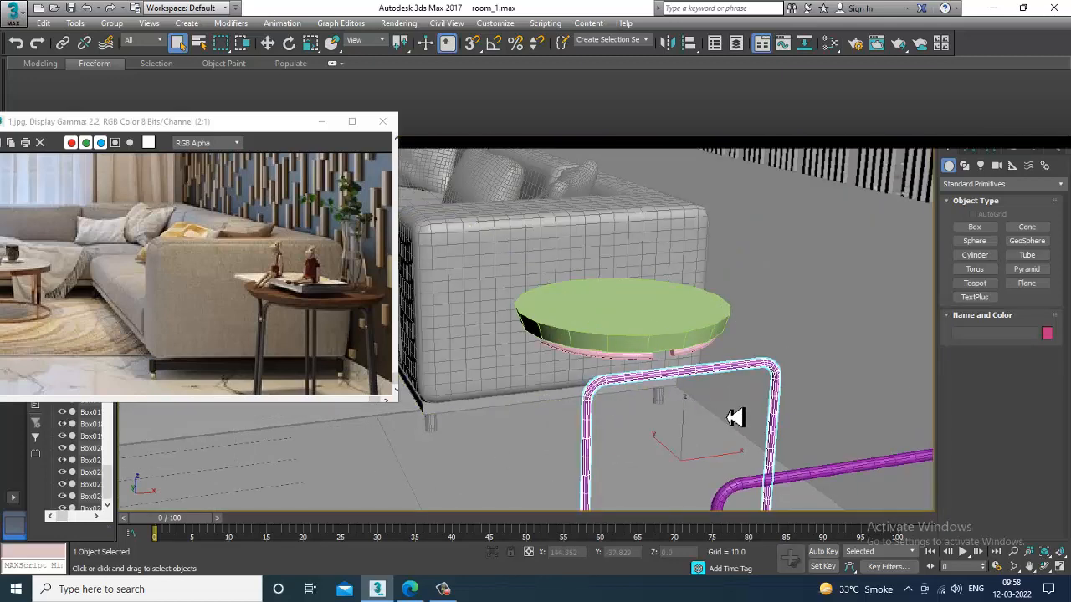
ctrl+click(797, 471)
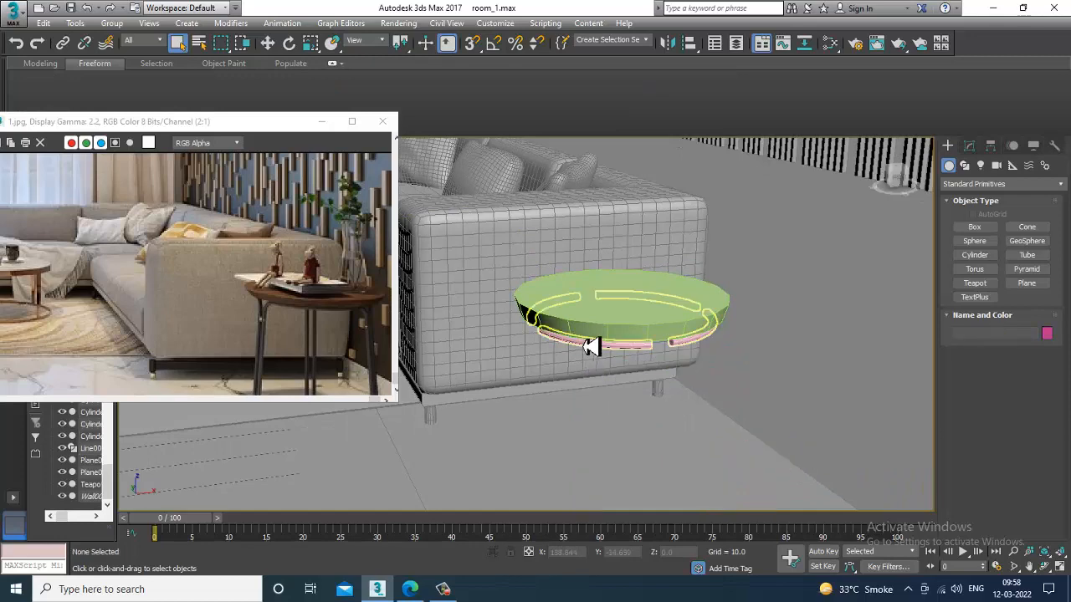
Draw a straight vertical line in the front view from the end of a ring segment under the tabletop down towards the floor
click(689, 342)
key(alt+w)
key(alt+w)
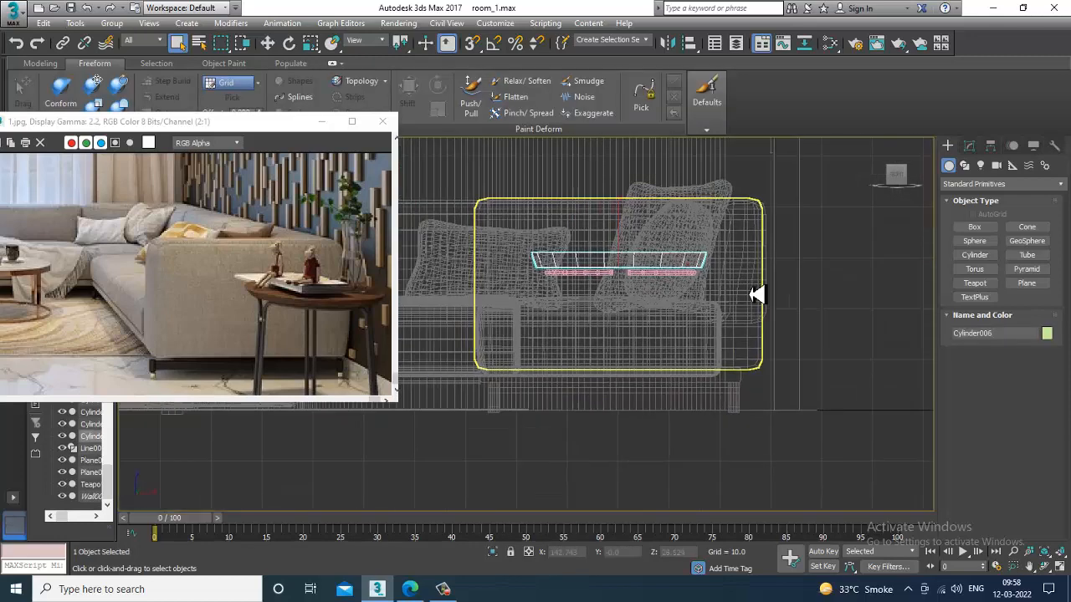
scroll(736, 297, up, 8)
click(619, 273)
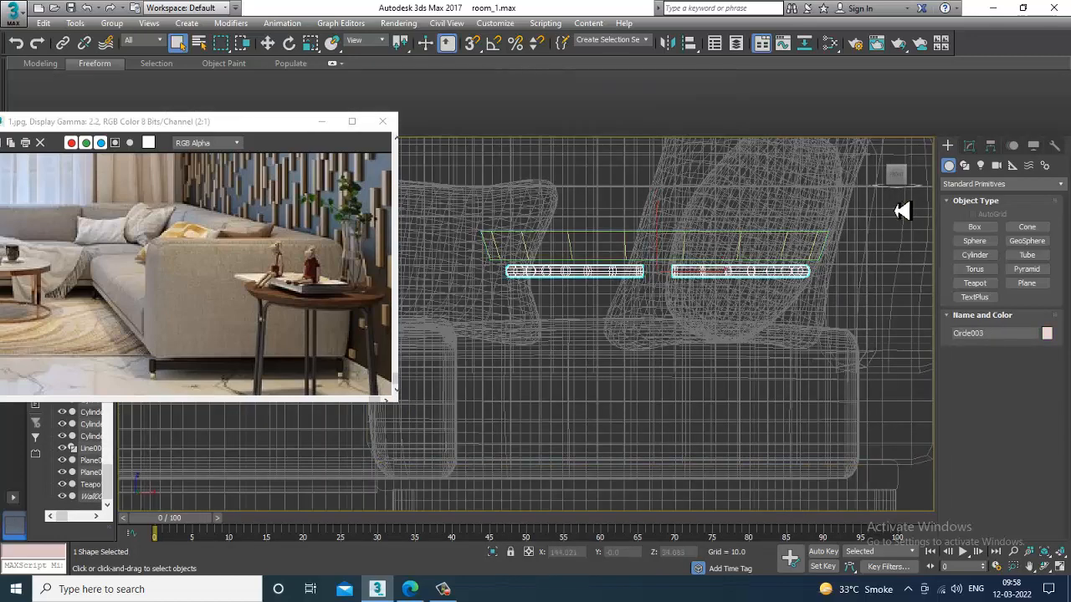
click(966, 165)
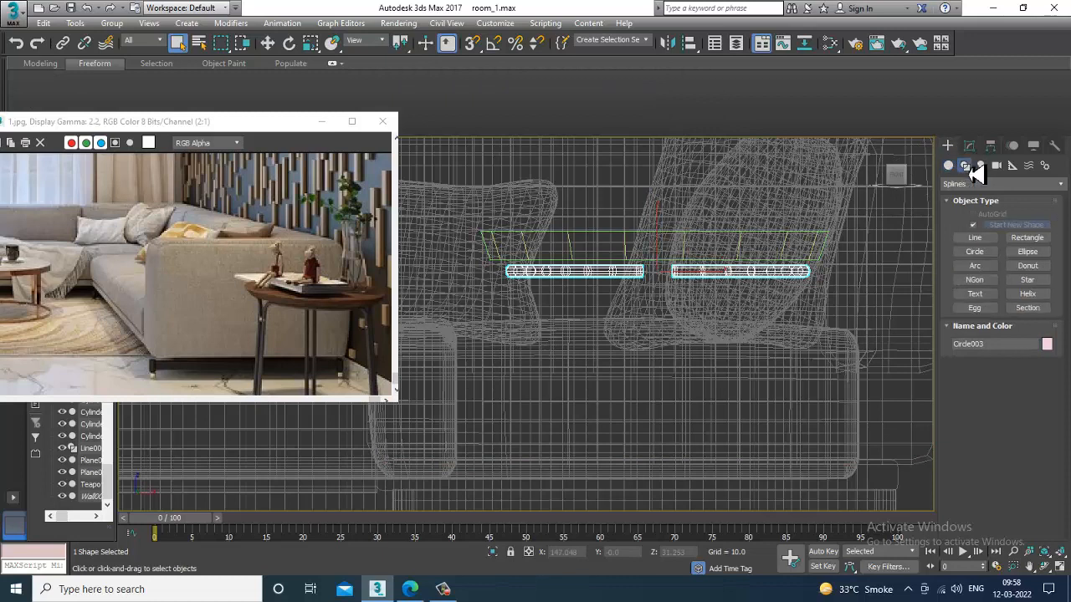
click(976, 238)
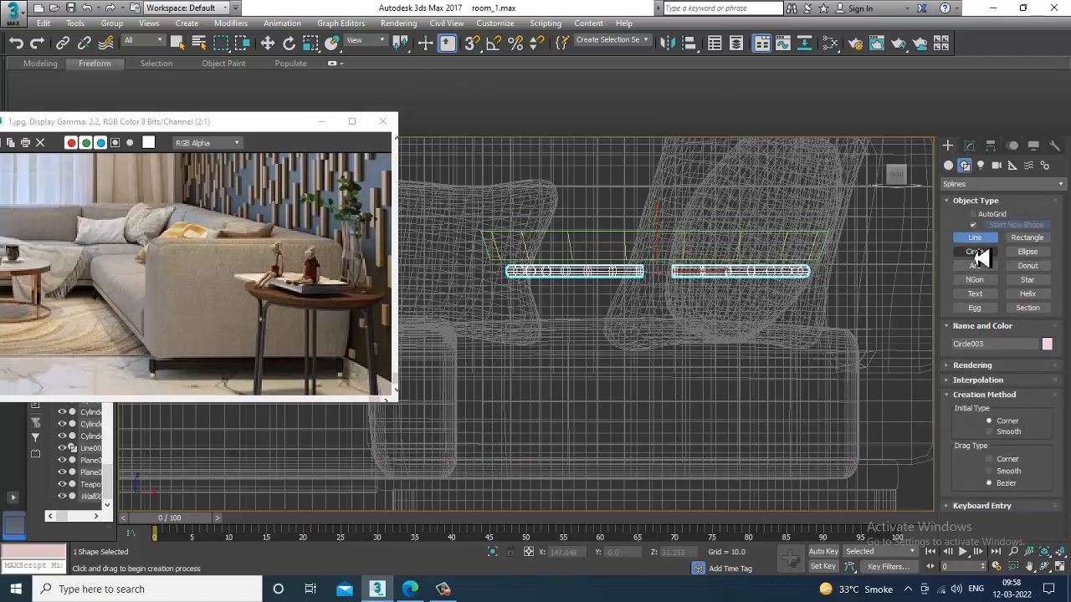
click(649, 280)
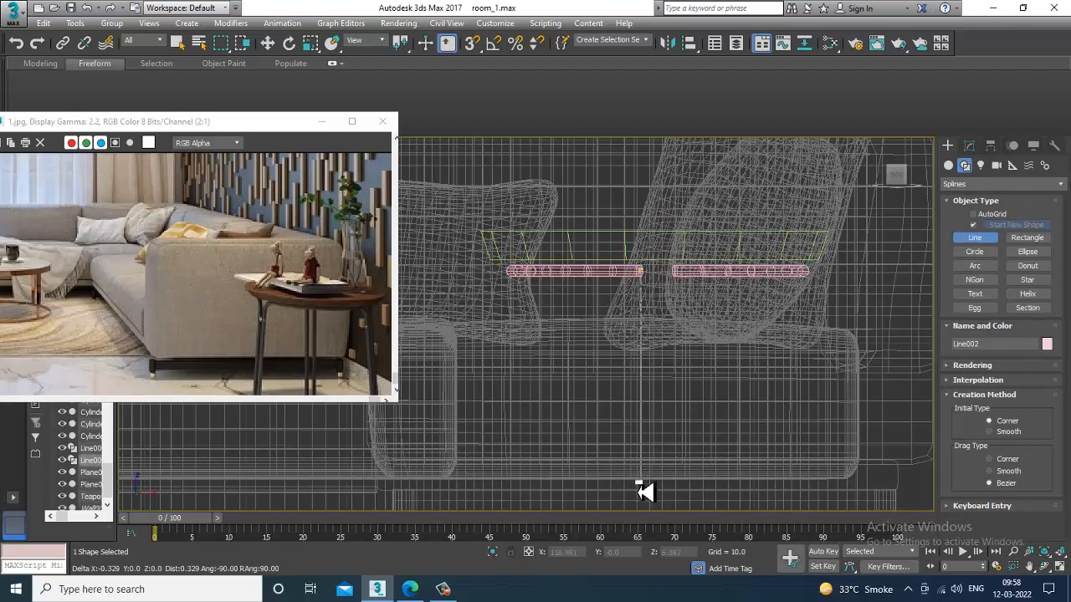
right_click(645, 492)
key(Escape)
Move the vertical line out of the sofa to the front edge of the round side table
key(w)
key(alt+w)
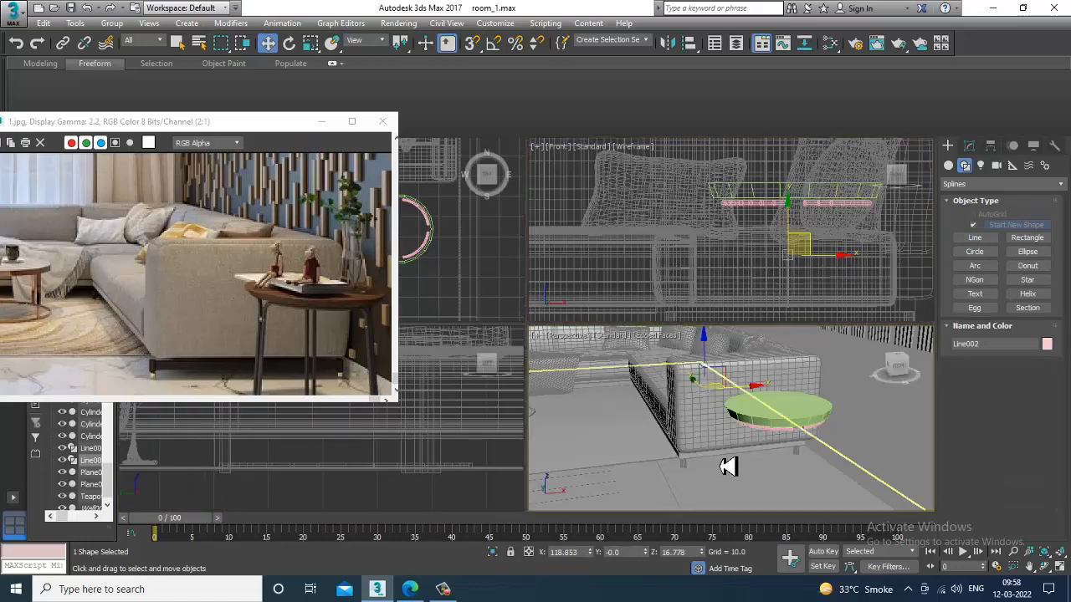
key(alt+w)
alt+middle_drag(686, 404, 745, 452)
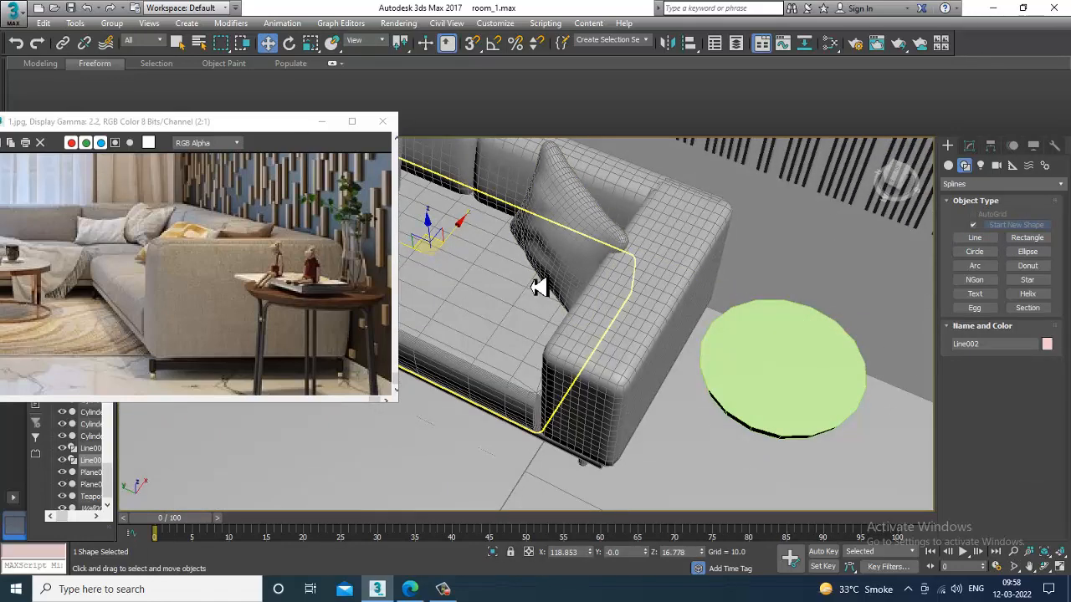
alt+middle_drag(489, 260, 452, 251)
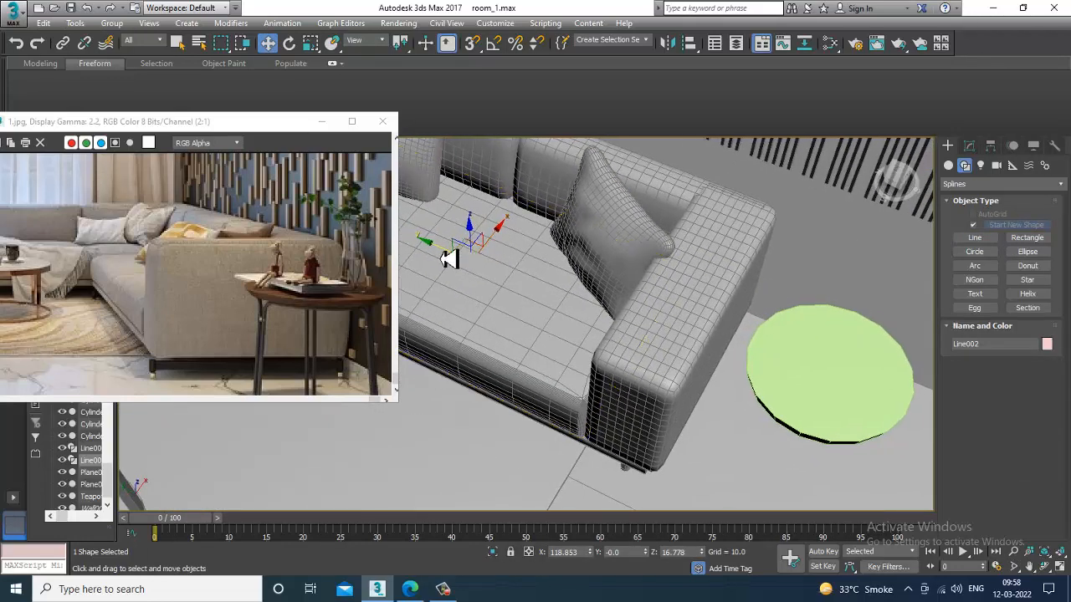
drag(451, 251, 839, 417)
alt+middle_drag(839, 416, 744, 345)
Make the line renderable in the viewport, align it with the ring segment's end, and lower its bottom vertex to the floor
click(970, 147)
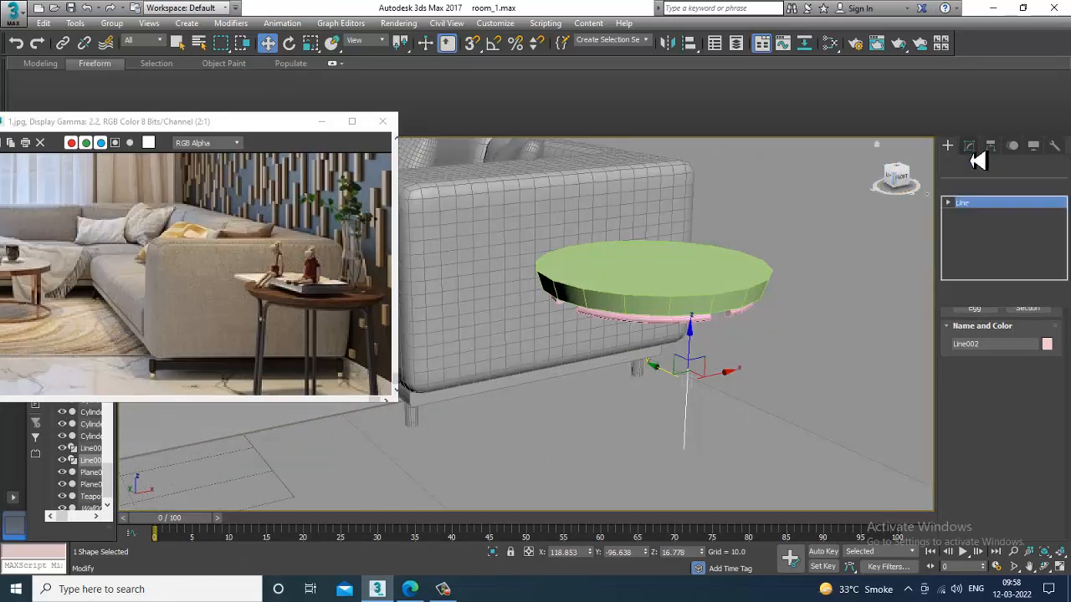
click(953, 326)
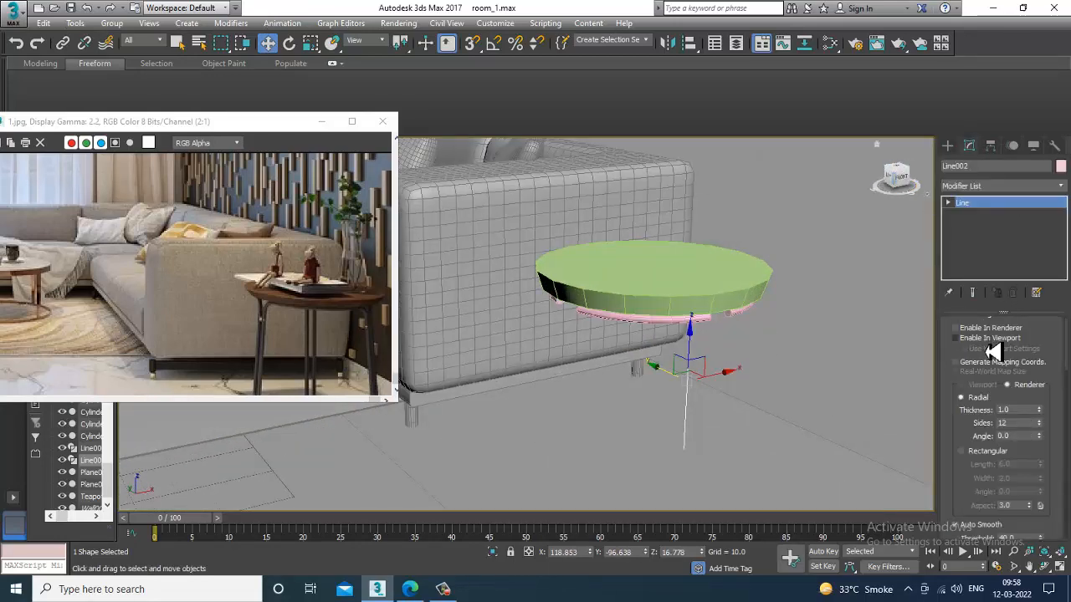
click(955, 338)
alt+middle_drag(736, 368, 671, 430)
drag(657, 415, 767, 479)
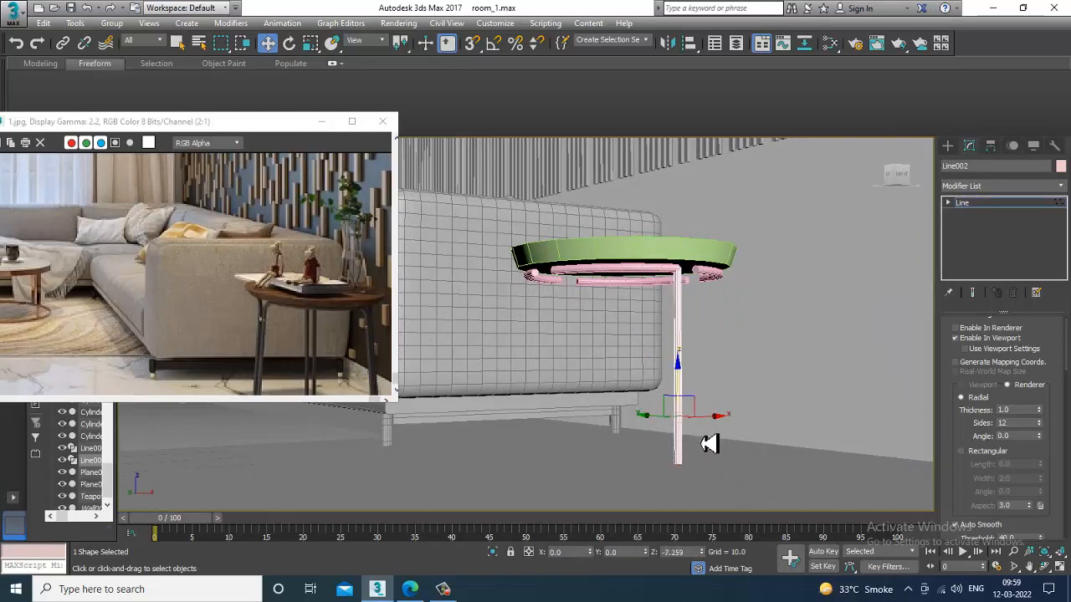
alt+middle_drag(765, 394, 821, 377)
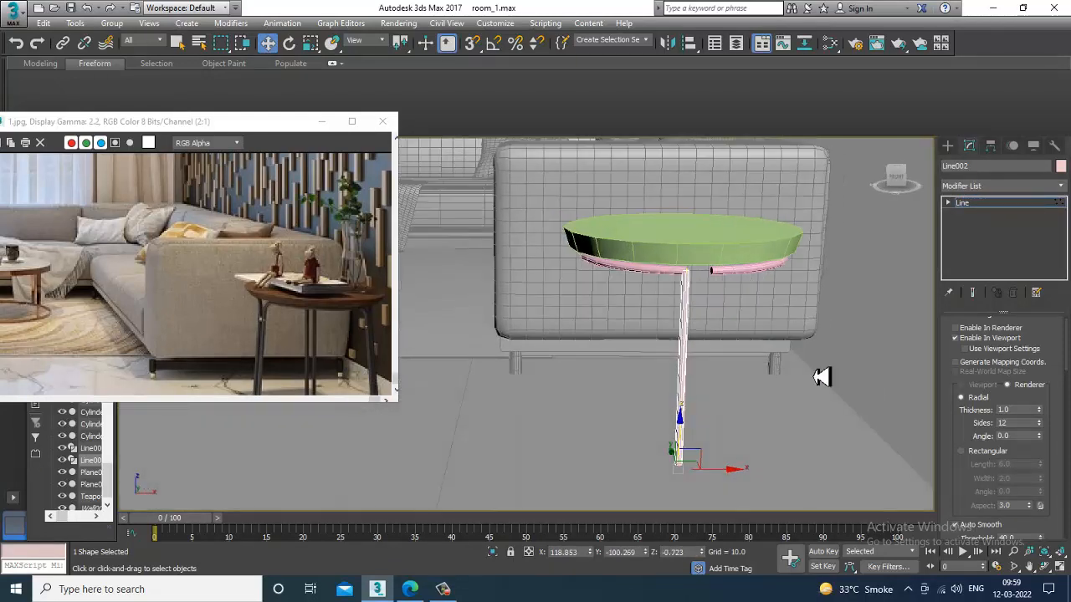
click(1000, 209)
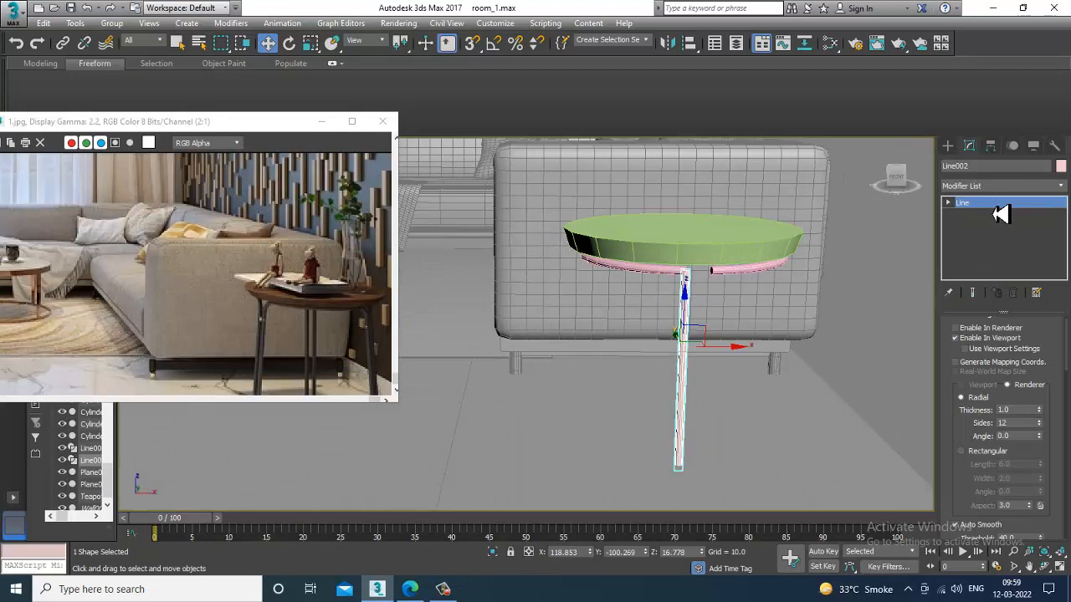
Clone the leg in the top view onto the ring segment end across the front gap
key(alt+w)
middle_click(477, 270)
key(alt+w)
scroll(485, 273, up, 5)
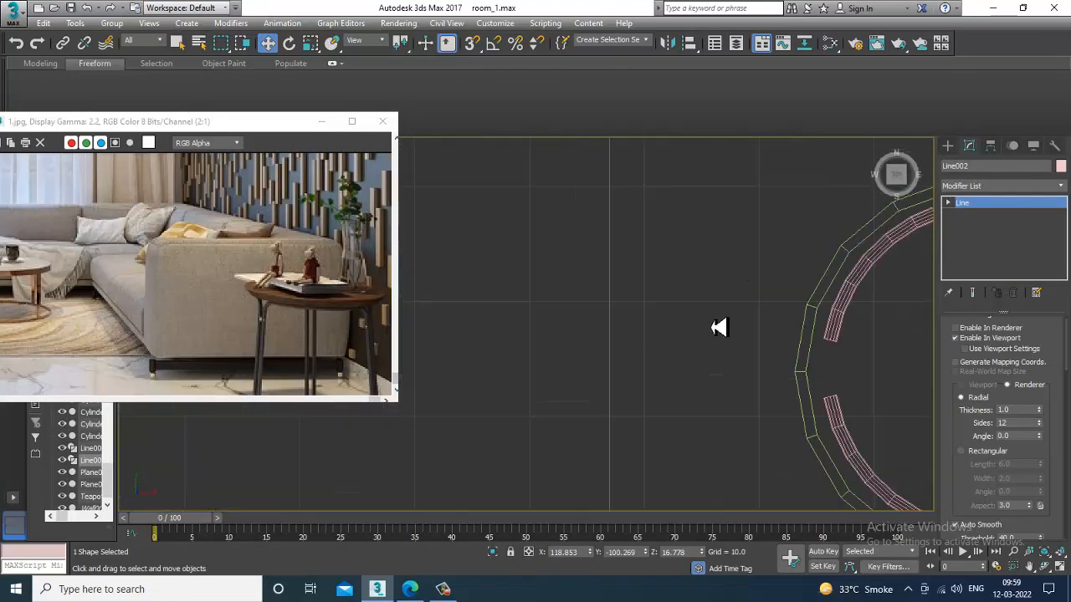
scroll(720, 327, down, 5)
scroll(603, 362, up, 5)
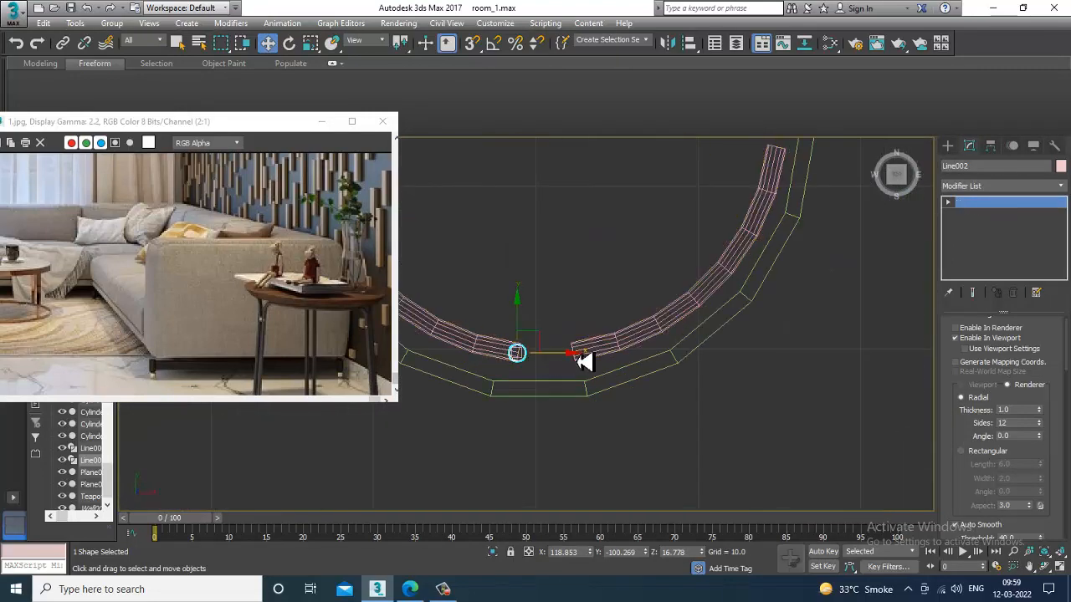
click(577, 354)
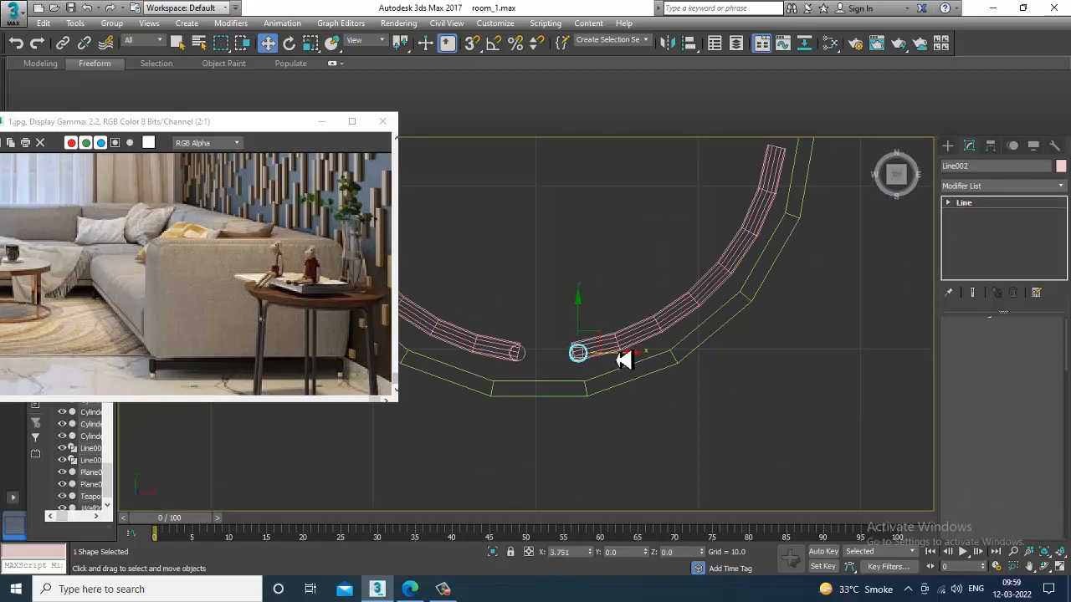
shift+drag(622, 361, 589, 335)
click(557, 345)
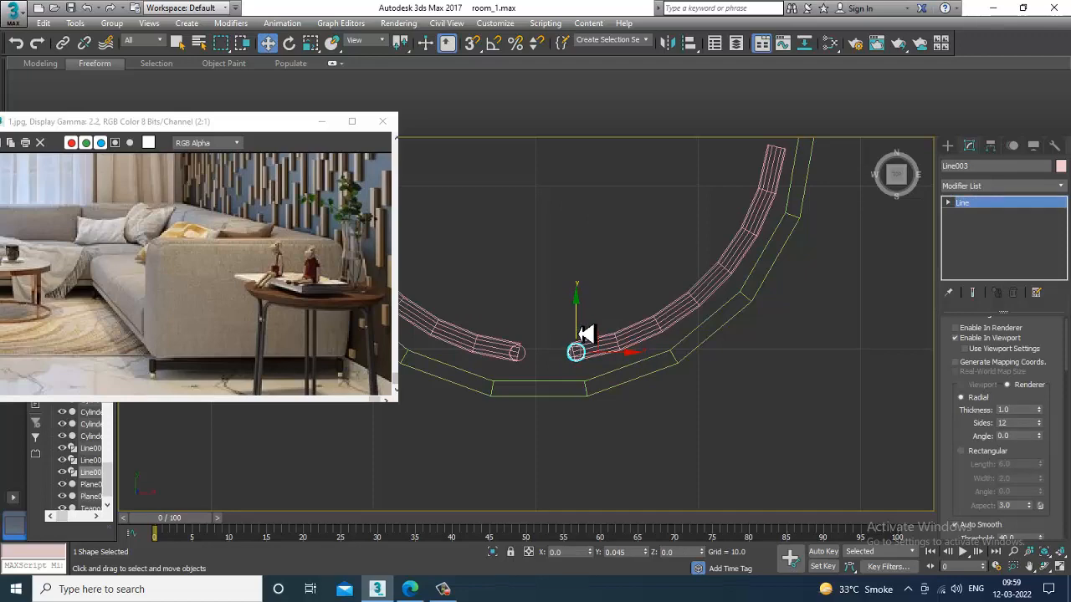
Select both front legs without the ring and clone them as copies to the gap at the back of the ring
scroll(603, 377, down, 5)
scroll(555, 402, up, 1)
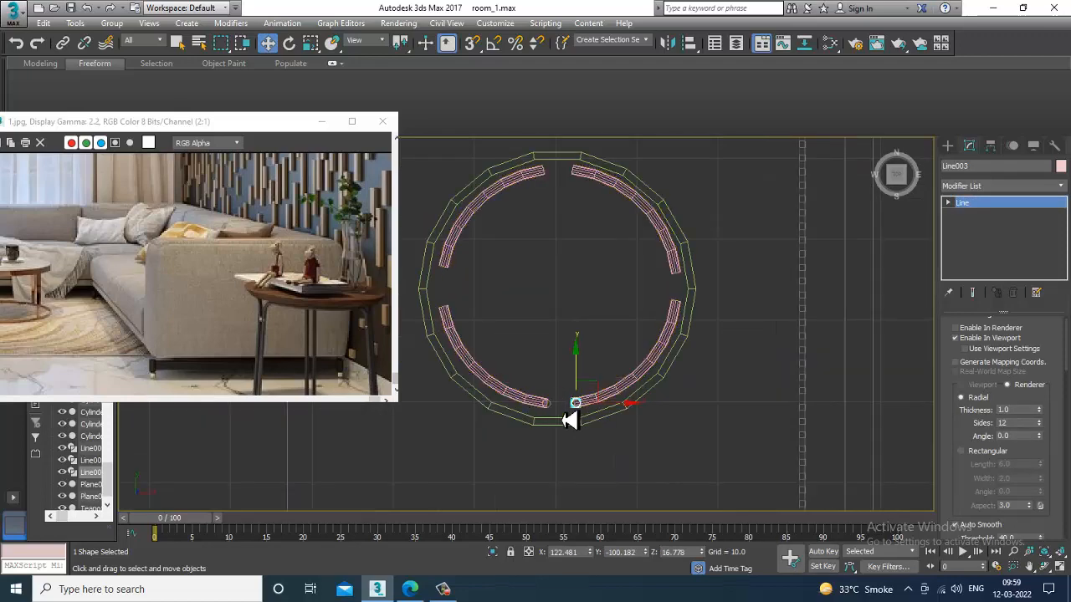
ctrl+click(560, 411)
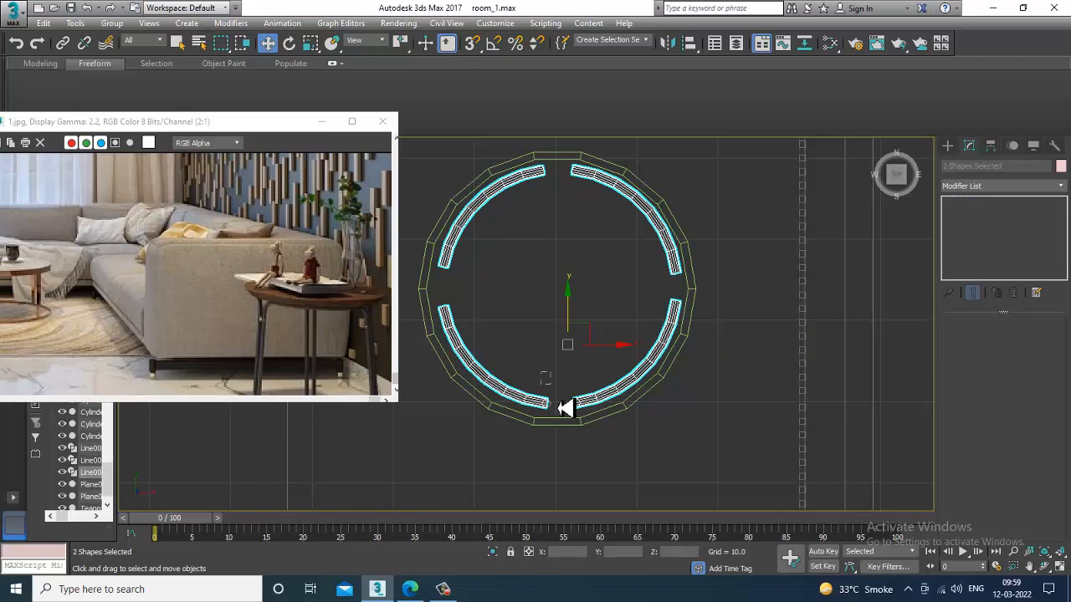
alt+click(630, 411)
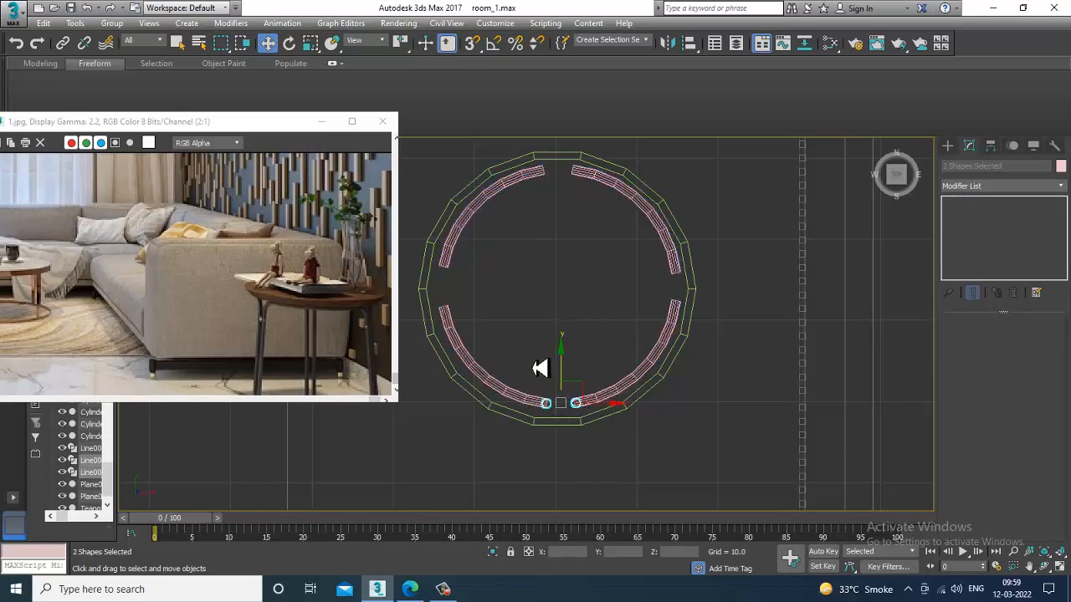
drag(569, 375, 564, 189)
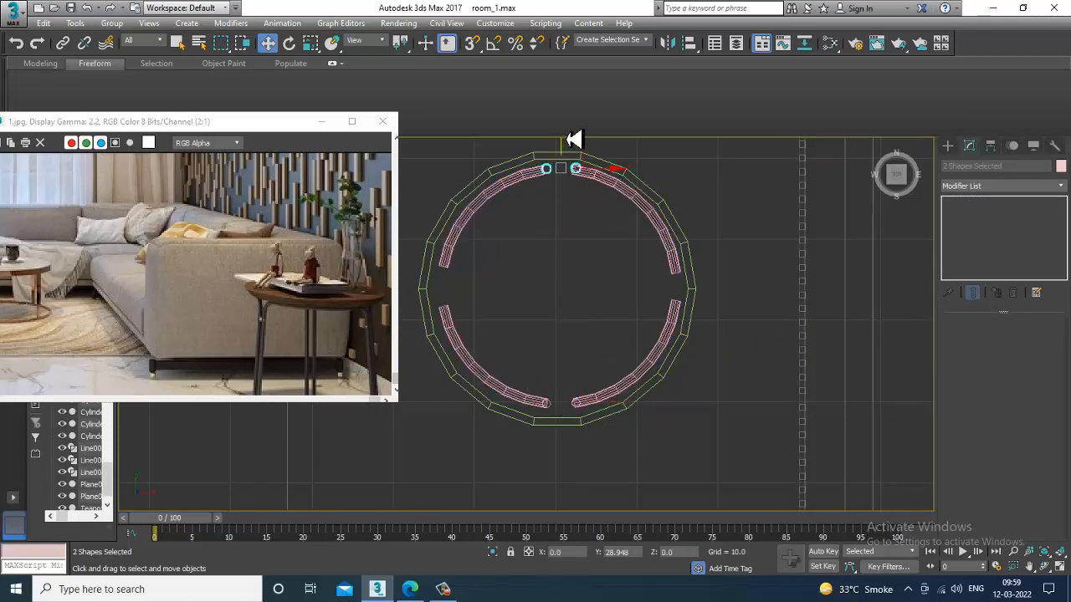
shift+drag(577, 142, 585, 174)
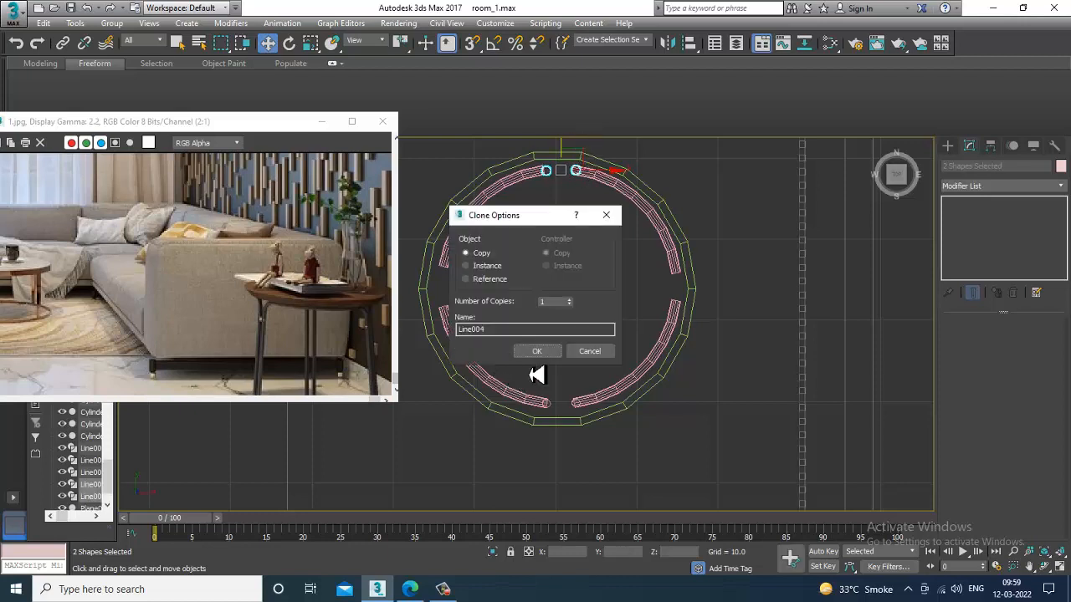
click(537, 351)
Adjust the two back legs individually so each sits on its ring segment end
scroll(612, 394, up, 5)
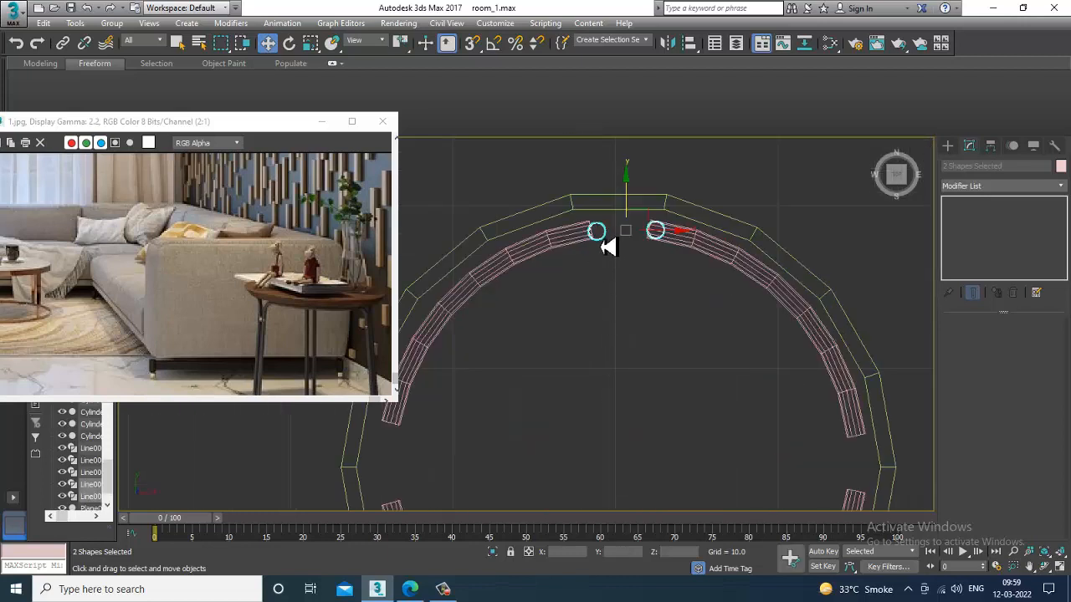
click(652, 236)
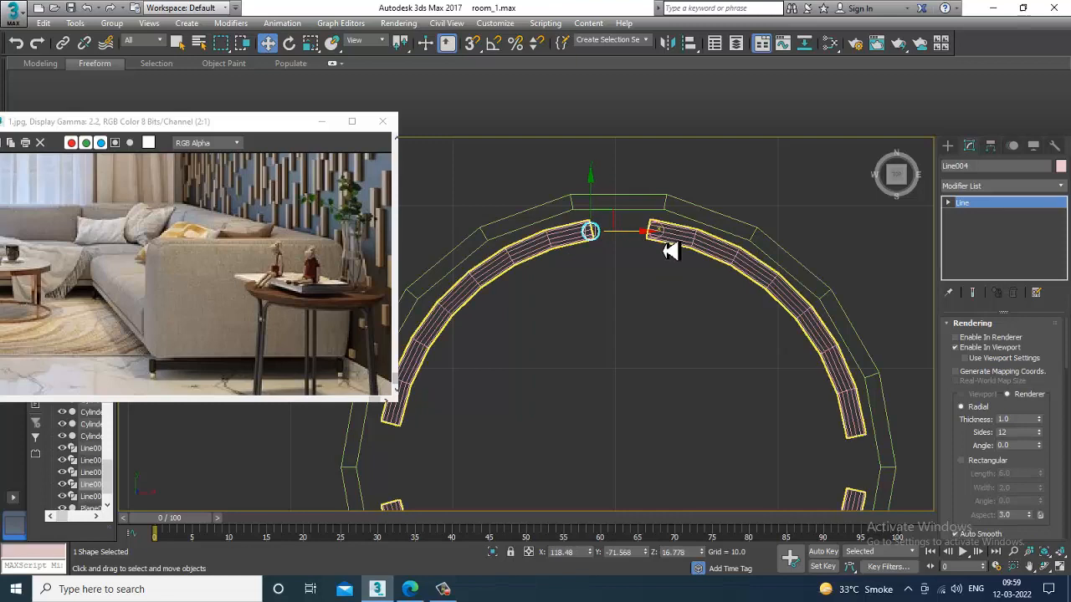
click(669, 237)
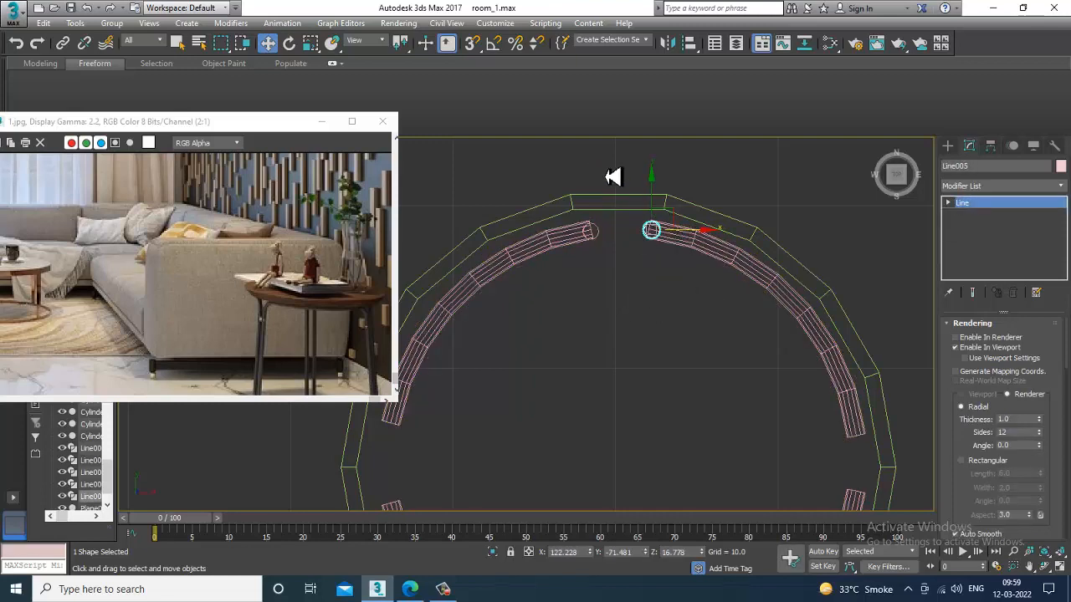
Clone a back leg as a copy onto both ring segment ends at the ring's left gap in the top view
middle_drag(608, 293, 622, 244)
middle_drag(699, 216, 721, 245)
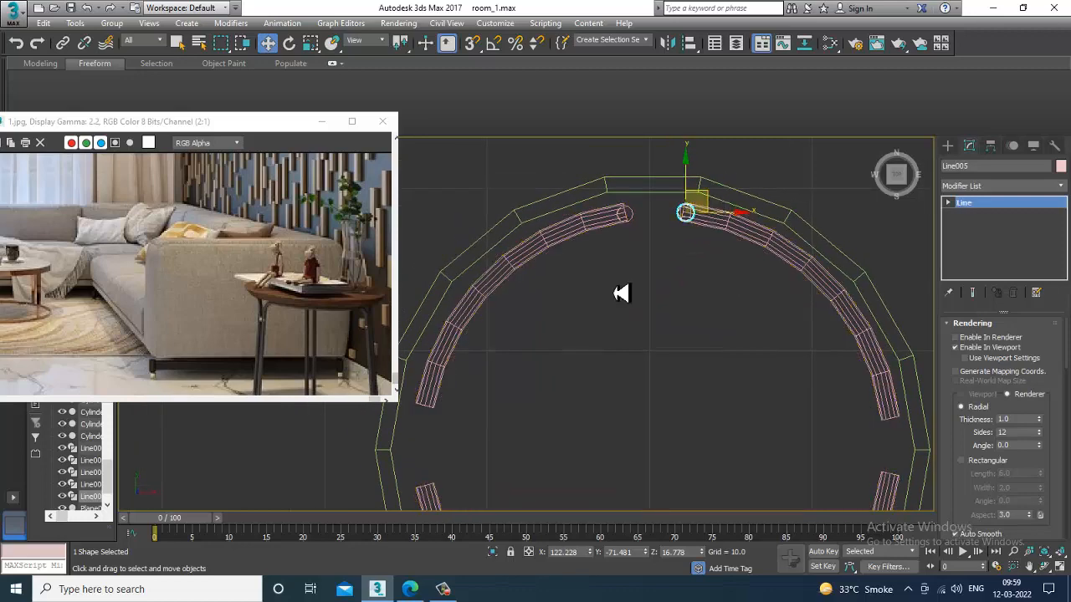
shift+drag(727, 213, 466, 402)
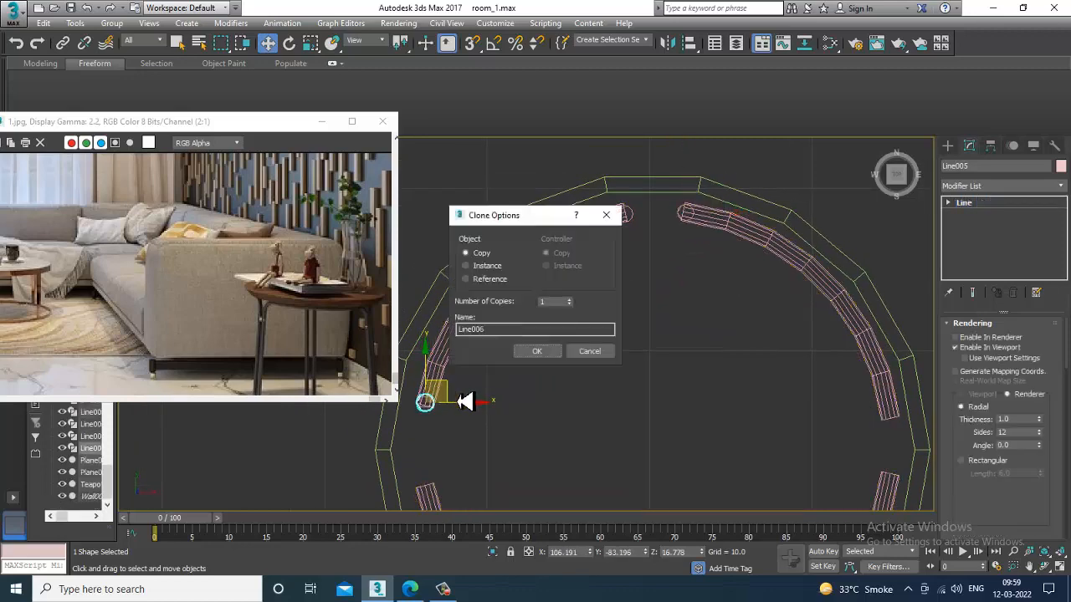
click(537, 351)
middle_drag(505, 354, 583, 190)
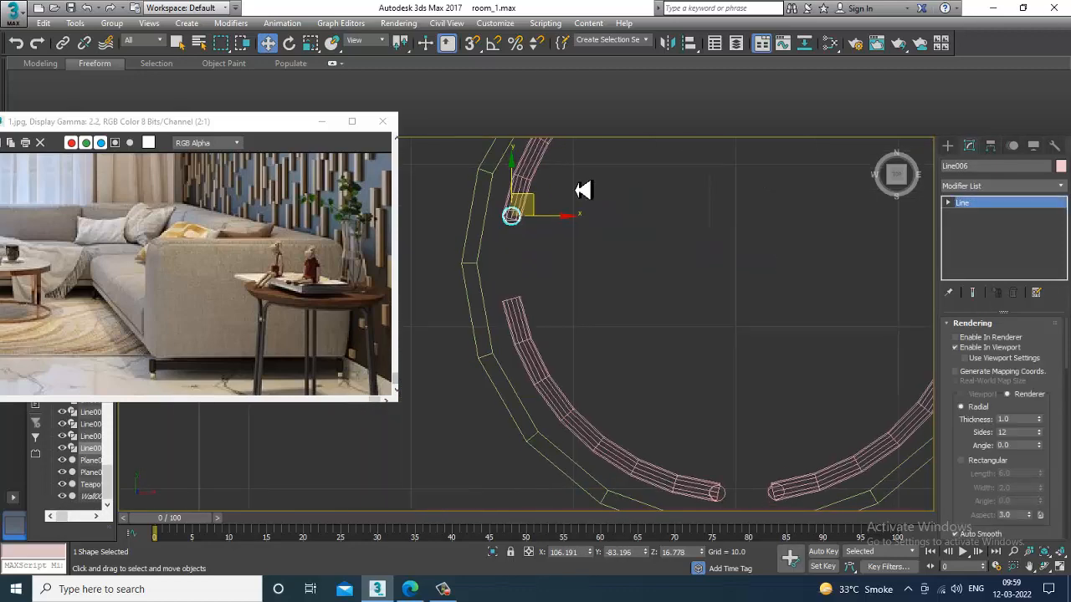
mouse_move(540, 206)
mouse_down()
mouse_move(531, 290)
mouse_move(540, 291)
mouse_up()
click(539, 351)
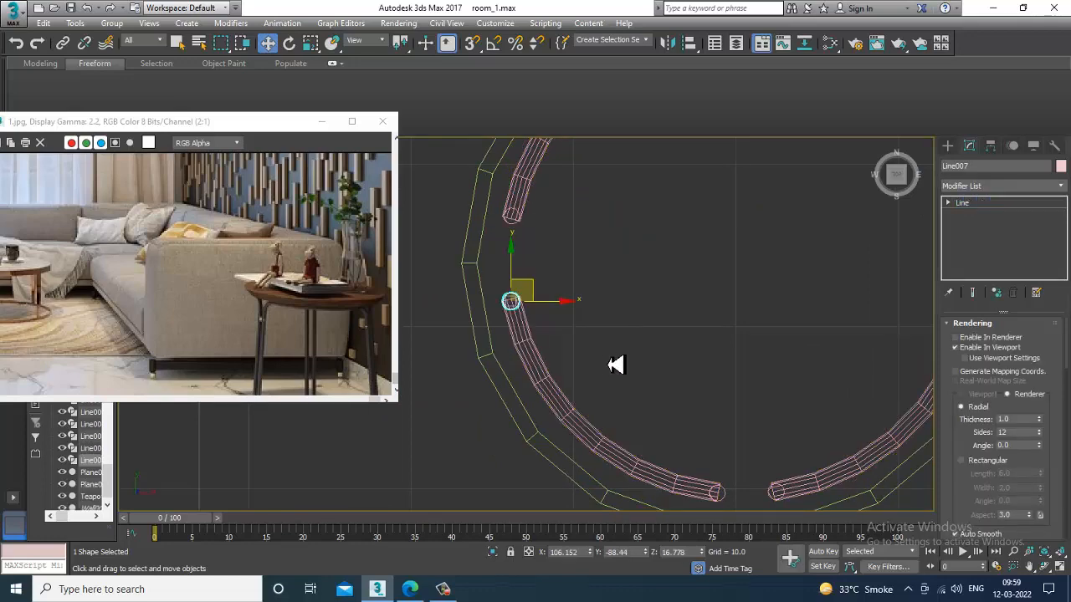
Clone the leg across the ring onto the segment ends at its right gap
scroll(619, 363, down, 3)
mouse_move(488, 346)
mouse_down()
mouse_move(789, 347)
mouse_move(816, 335)
mouse_move(816, 294)
mouse_up()
click(529, 353)
click(536, 353)
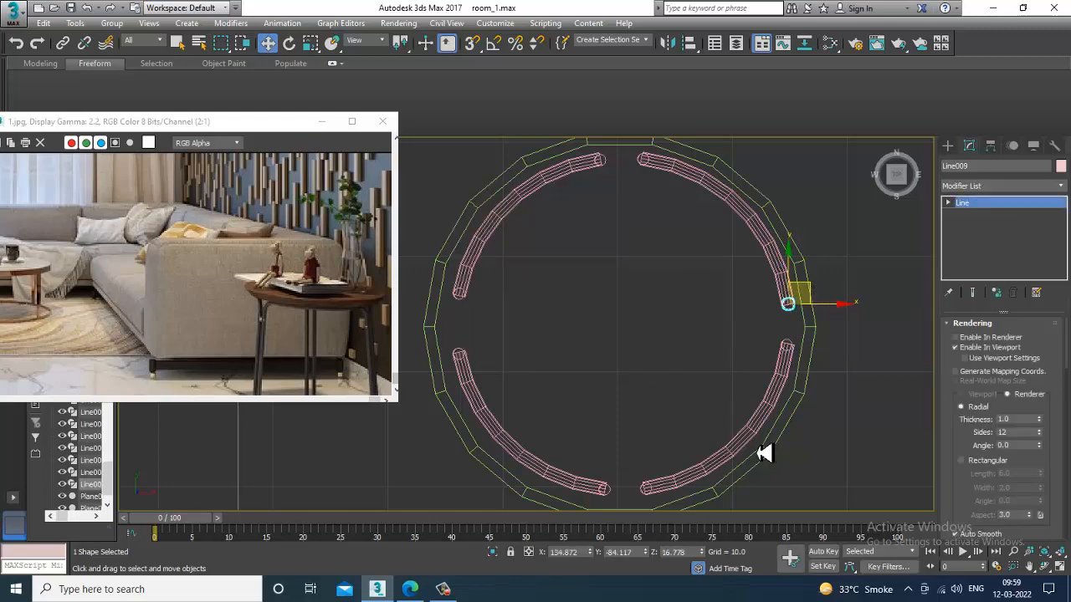
Attach all the other legs and the ring segments to the left front leg so the table frame is one line object
key(alt+w)
key(alt+w)
alt+middle_drag(748, 371, 620, 334)
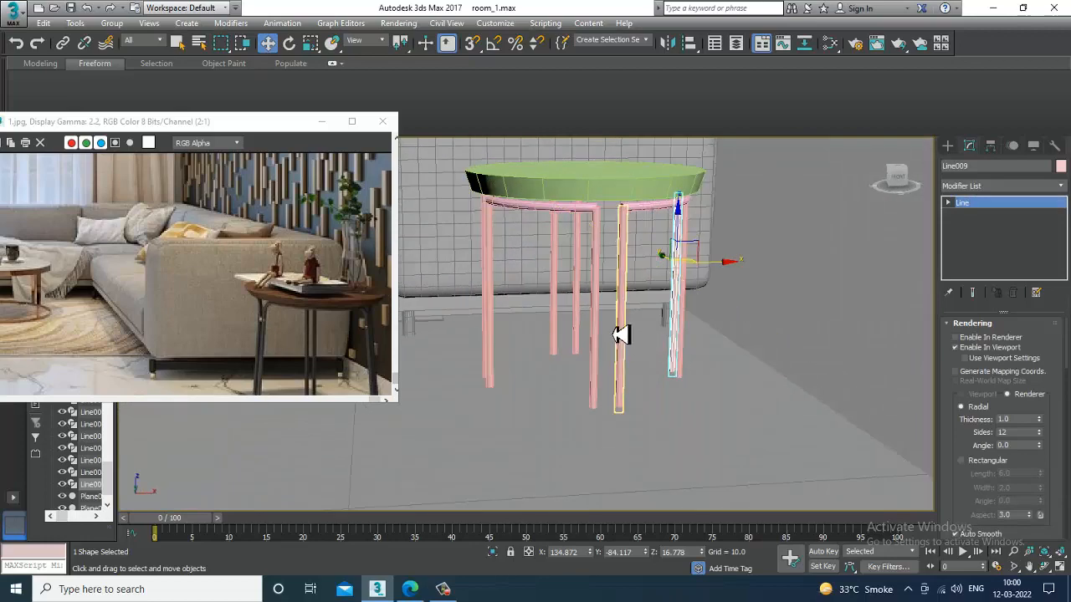
click(603, 282)
drag(973, 485, 973, 114)
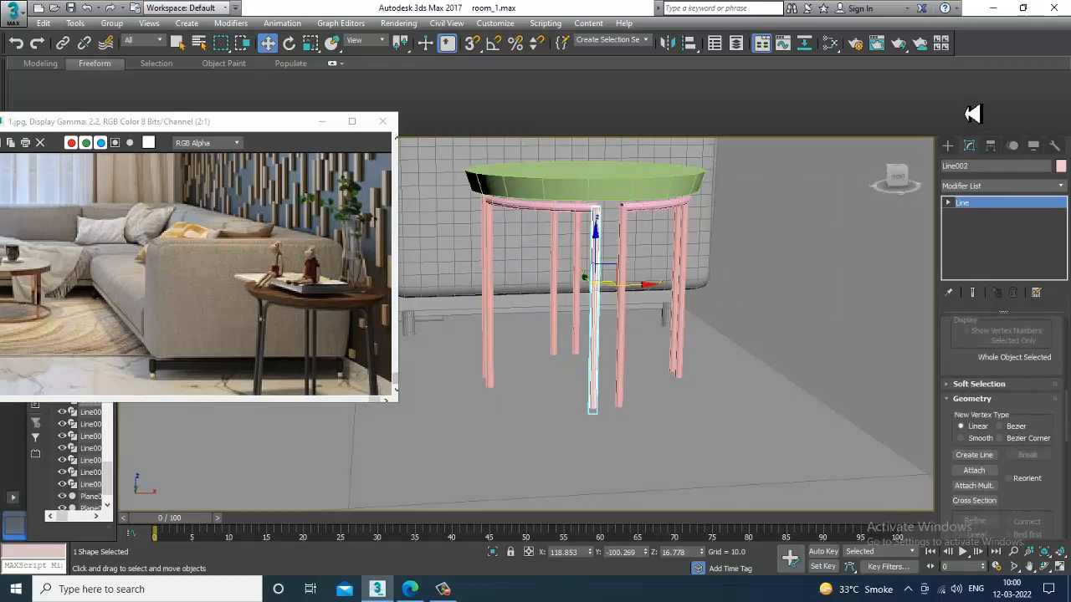
click(974, 470)
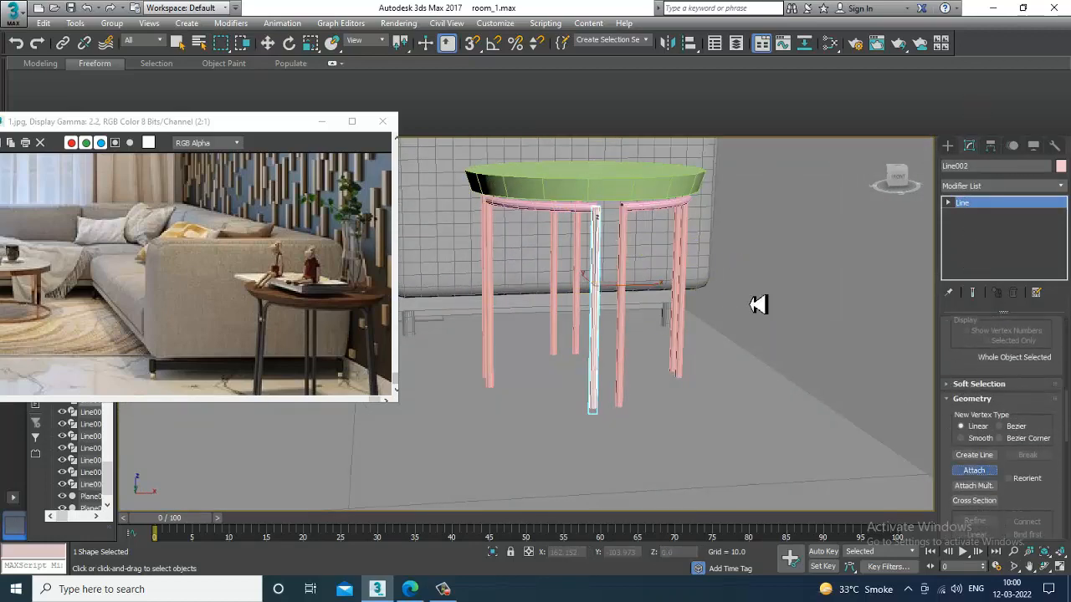
click(629, 233)
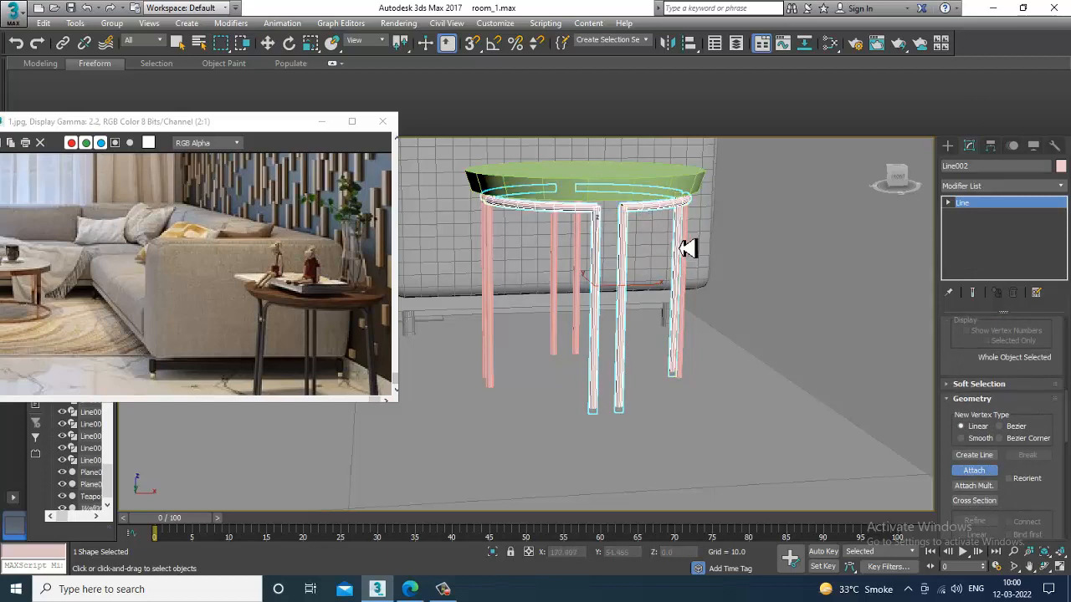
click(687, 246)
click(581, 250)
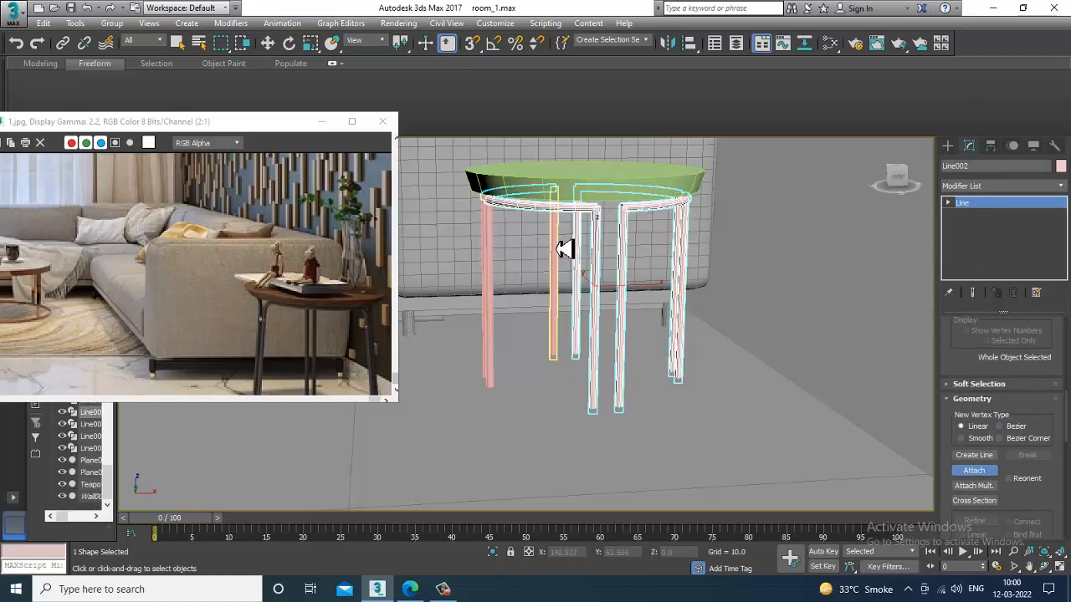
click(555, 242)
alt+middle_drag(495, 231, 540, 237)
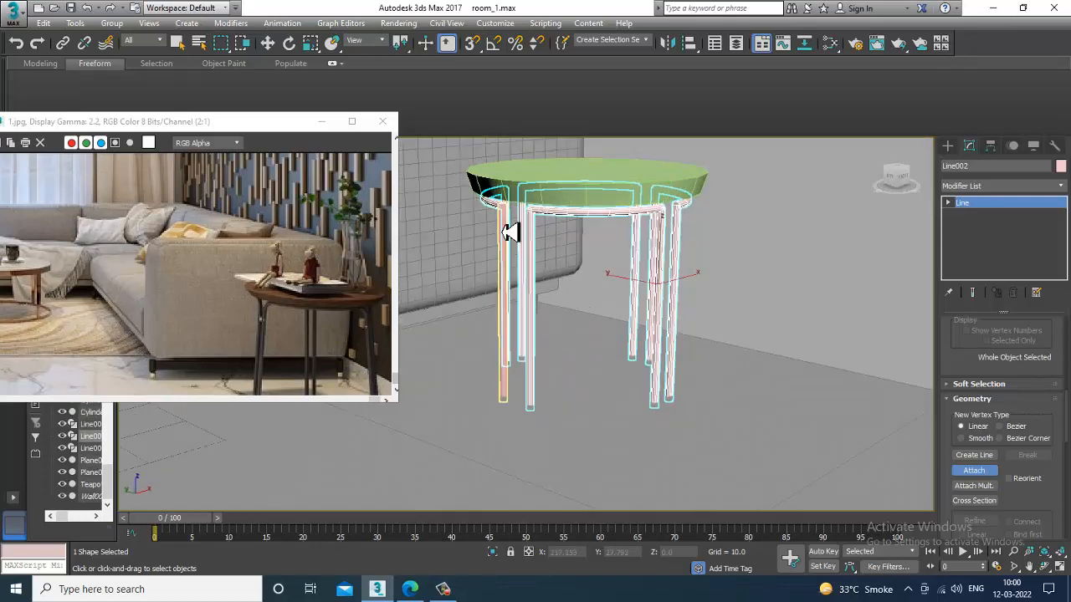
click(507, 232)
key(w)
At vertex level, fuse and weld the two vertices where the ring meets the left leg of the front gap
alt+middle_drag(605, 265, 566, 230)
key(1)
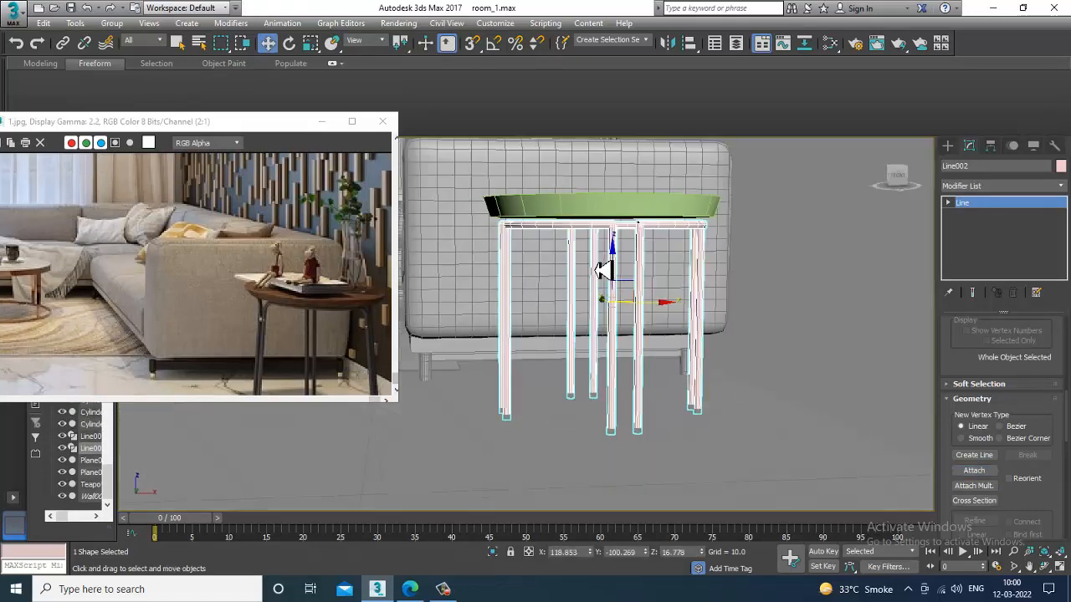
scroll(617, 256, up, 3)
right_click(646, 234)
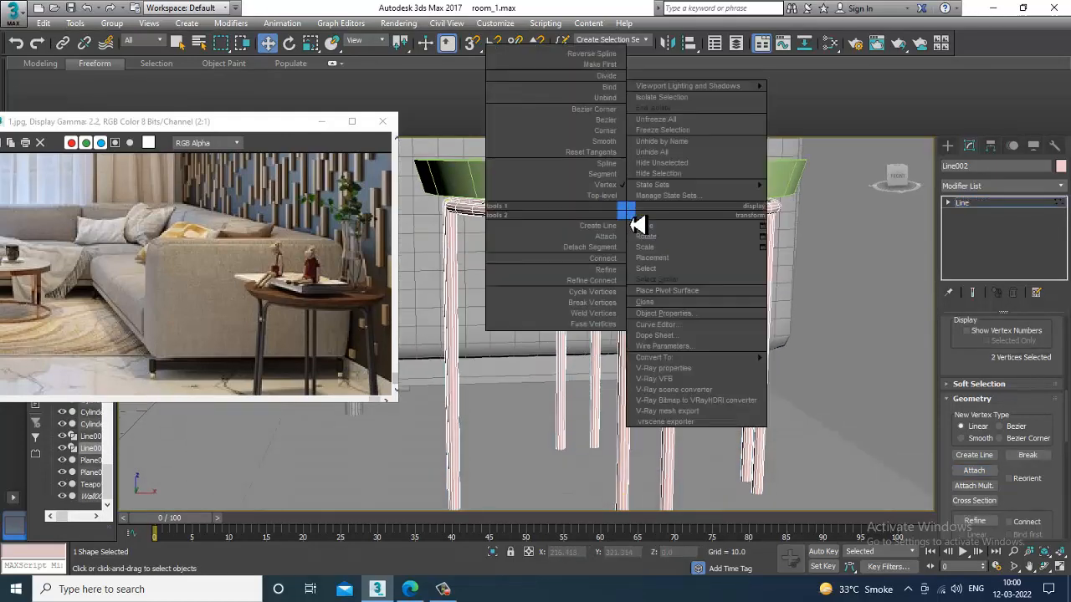
click(603, 319)
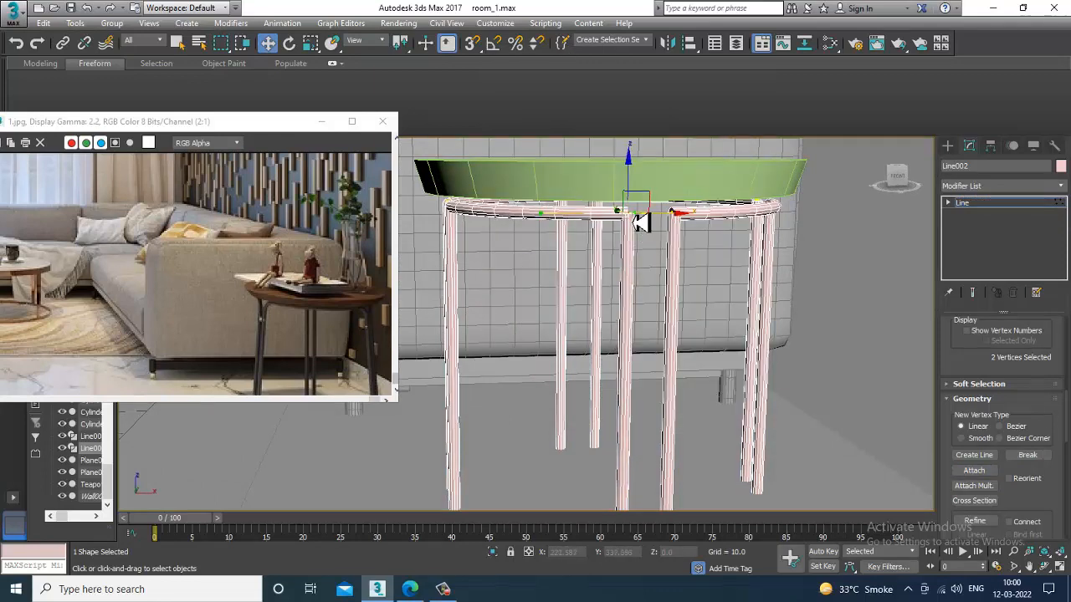
right_click(641, 223)
click(609, 311)
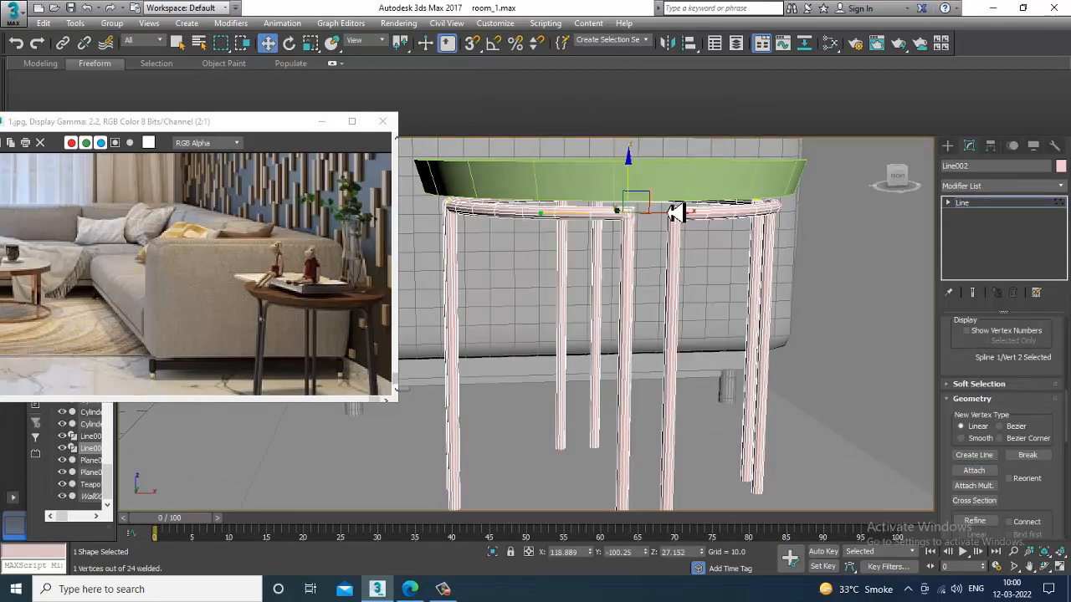
Fuse and weld the two vertices joining the ring to the front-side leg of the left gap
alt+middle_drag(674, 213, 523, 228)
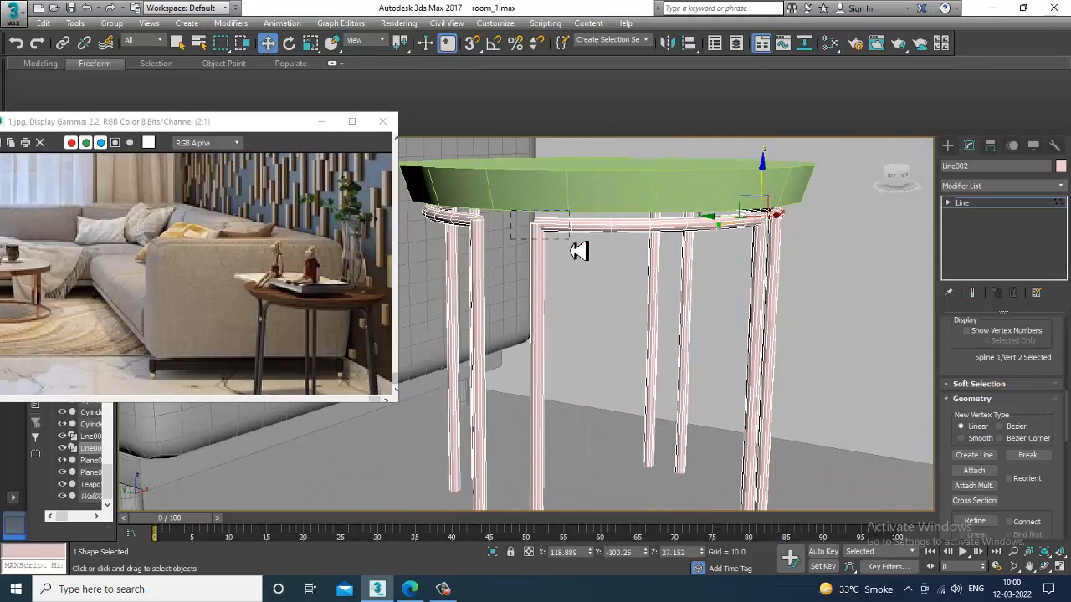
drag(579, 252, 571, 240)
right_click(527, 227)
click(527, 317)
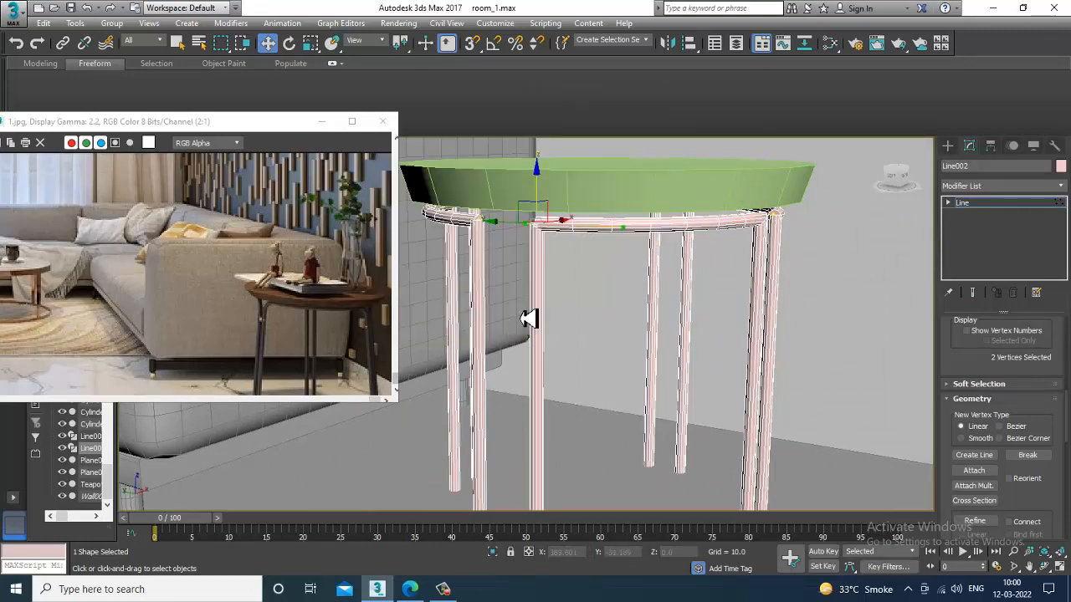
right_click(545, 234)
click(521, 331)
Fuse and weld the two vertices joining the ring to the back-side leg of the left gap
alt+middle_drag(522, 331, 565, 277)
drag(562, 255, 576, 279)
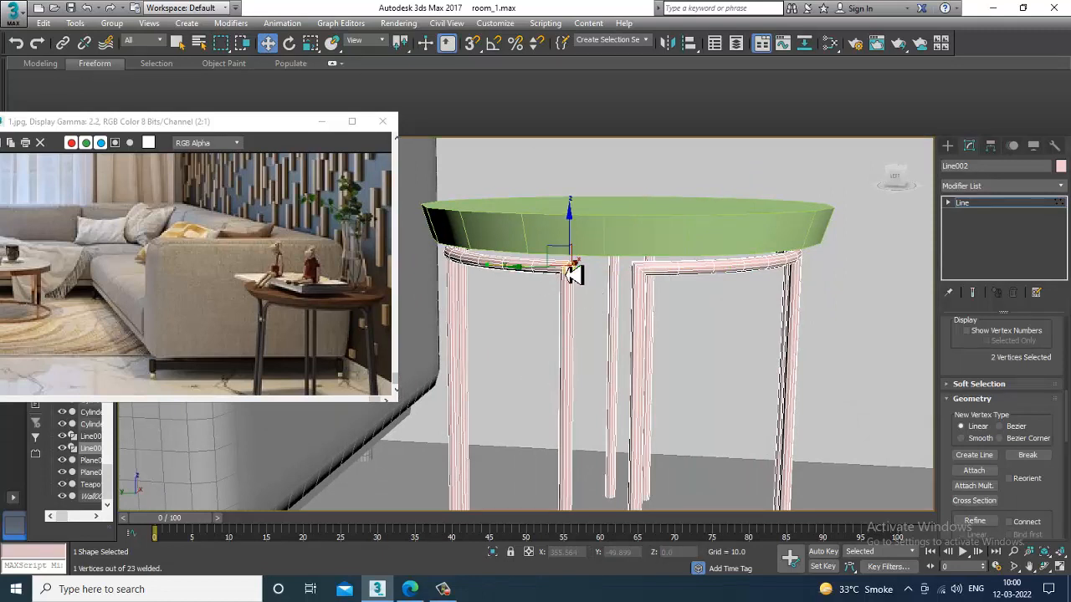
right_click(594, 358)
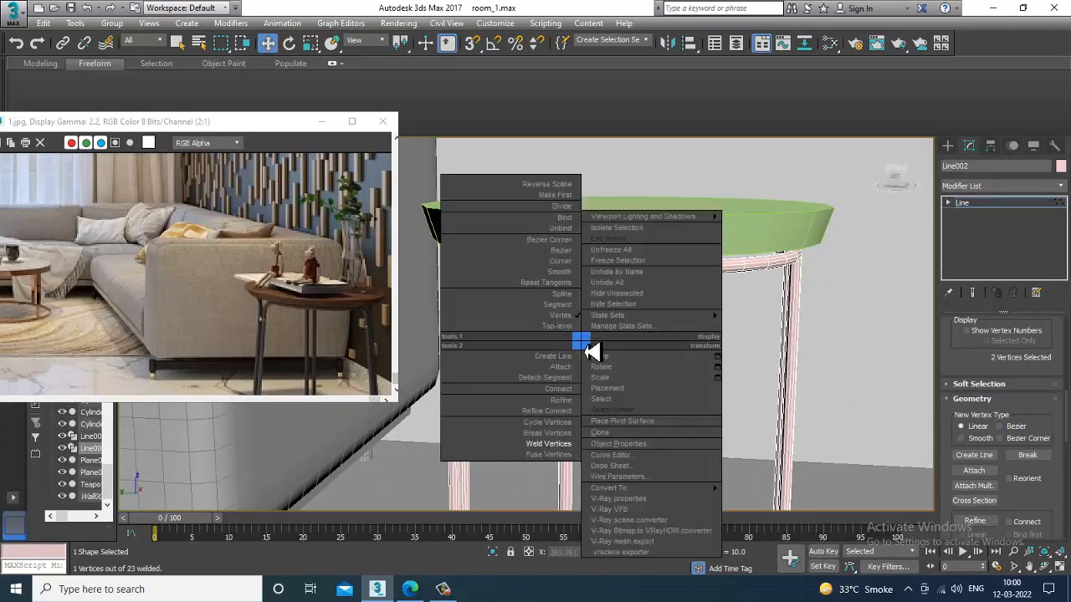
click(580, 447)
right_click(569, 264)
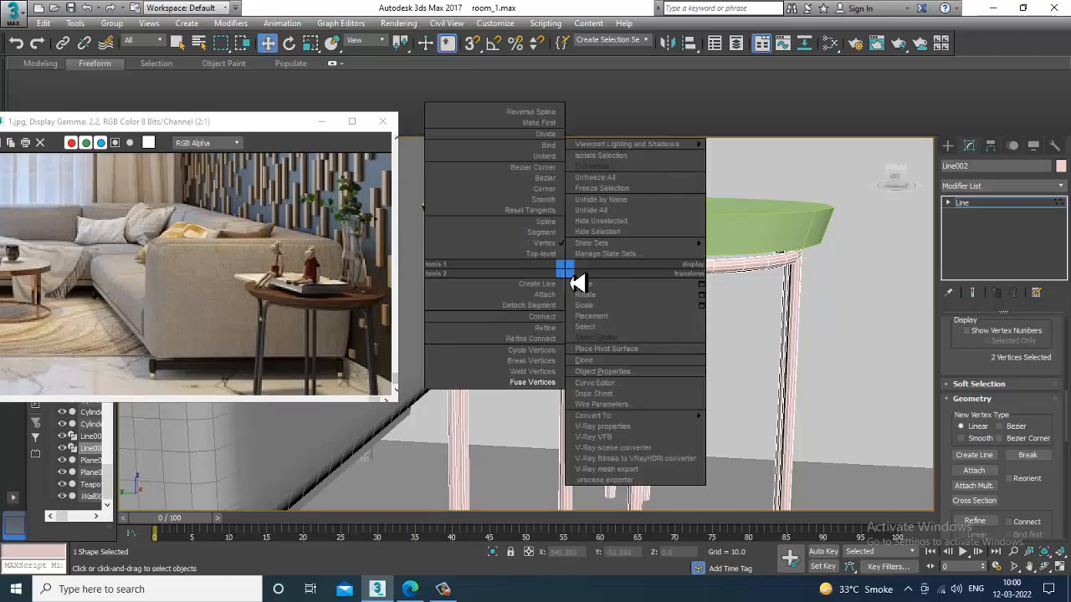
click(548, 360)
Isolate the leg frame so only it is shown for the remaining vertex work
alt+middle_drag(548, 359, 621, 286)
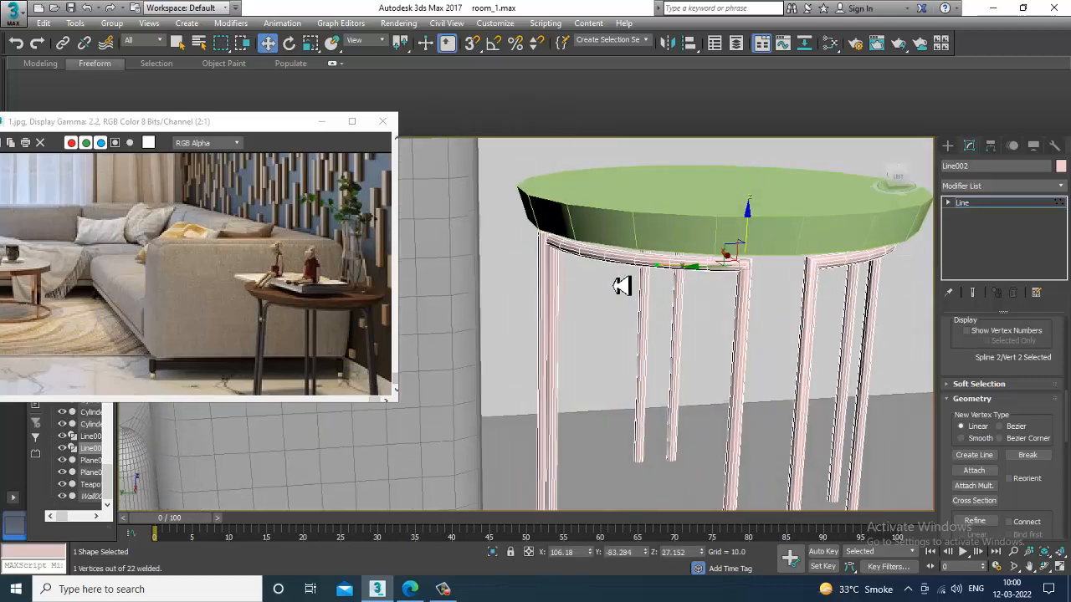
key(alt+q)
scroll(641, 280, down, 8)
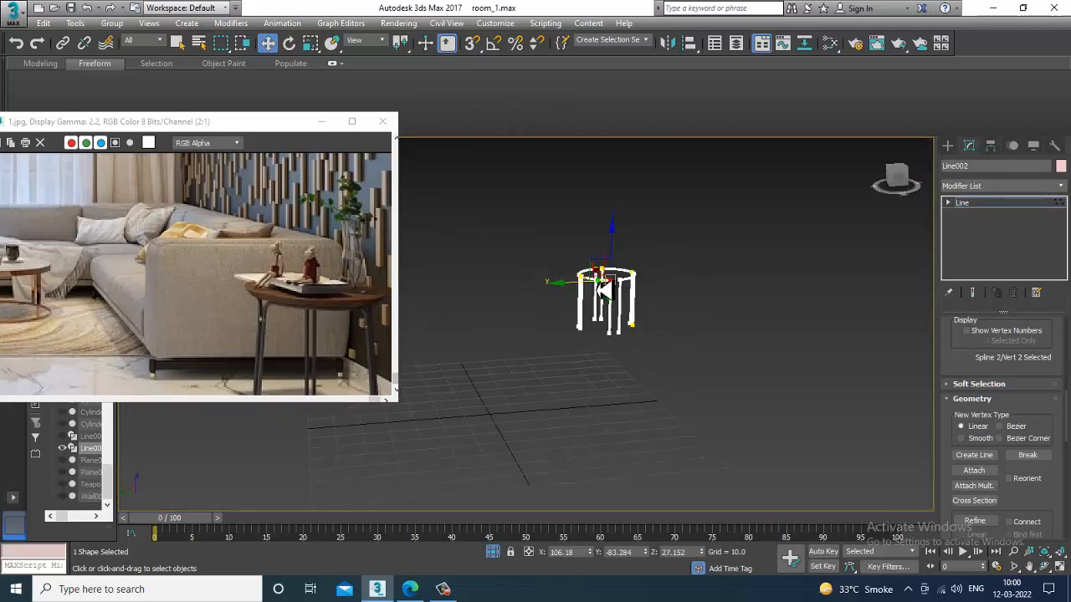
scroll(581, 322, up, 8)
alt+middle_drag(582, 322, 691, 396)
alt+middle_drag(691, 397, 640, 402)
Fuse and weld the two vertices joining the ring to the left leg of the back gap
drag(601, 373, 657, 420)
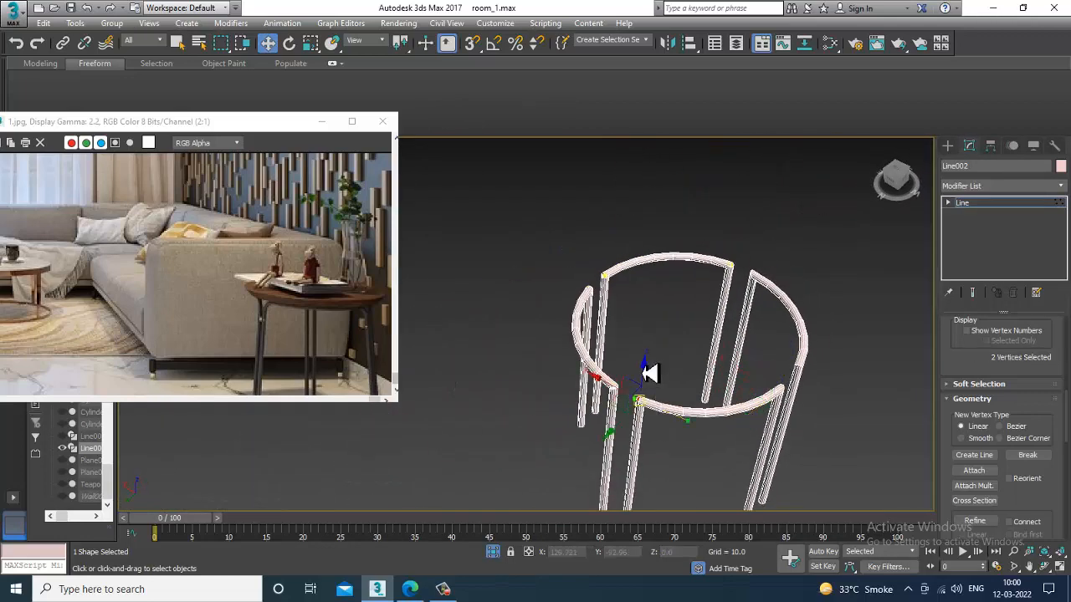
right_click(640, 363)
click(604, 473)
right_click(636, 355)
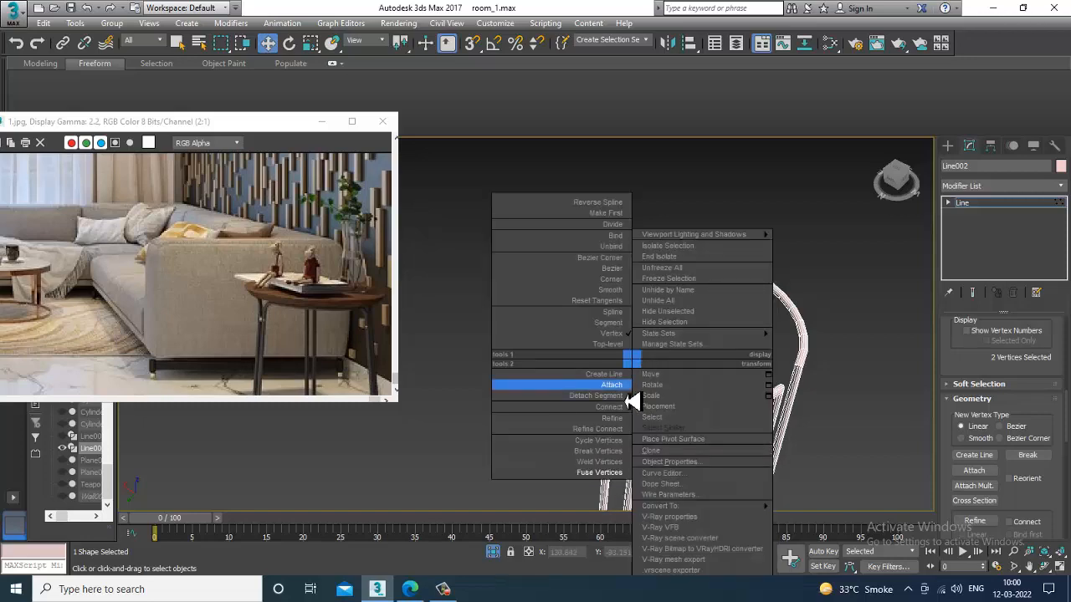
click(604, 468)
Fuse and weld the two vertices joining the ring to the right leg of the back gap
alt+middle_drag(604, 469, 604, 378)
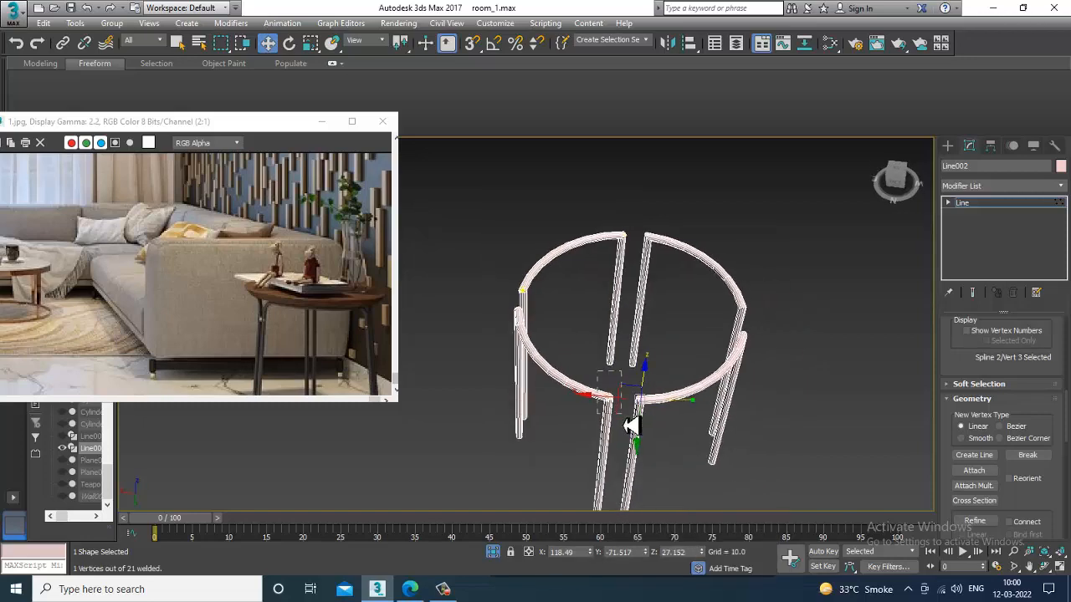
right_click(617, 361)
click(599, 464)
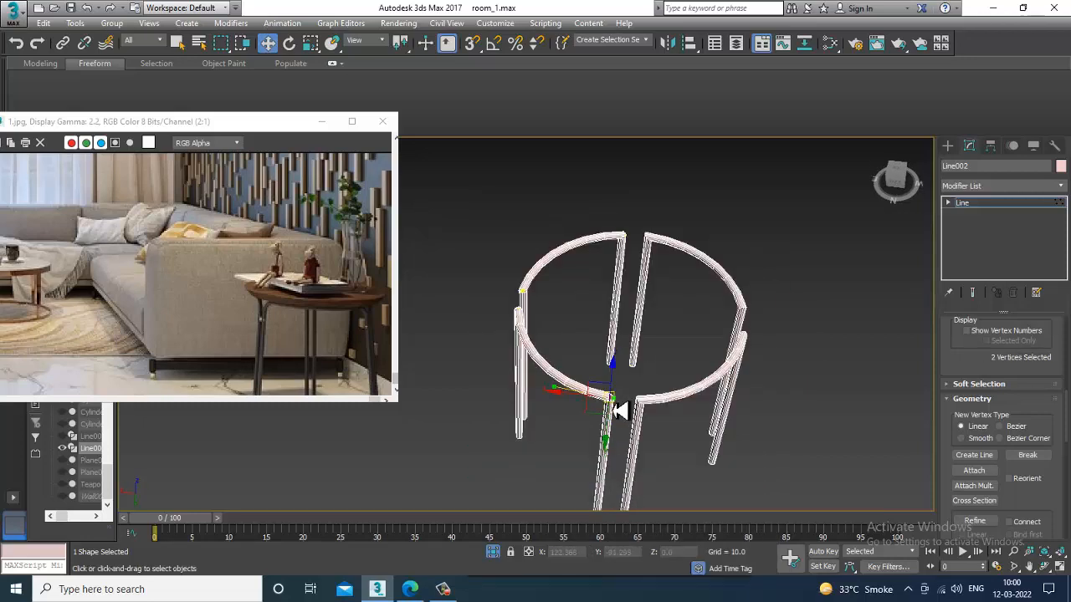
right_click(609, 359)
click(577, 462)
Fuse and weld the two vertices joining the ring to the back-side leg of the right gap
alt+middle_drag(578, 402, 542, 387)
drag(560, 406, 547, 370)
right_click(540, 360)
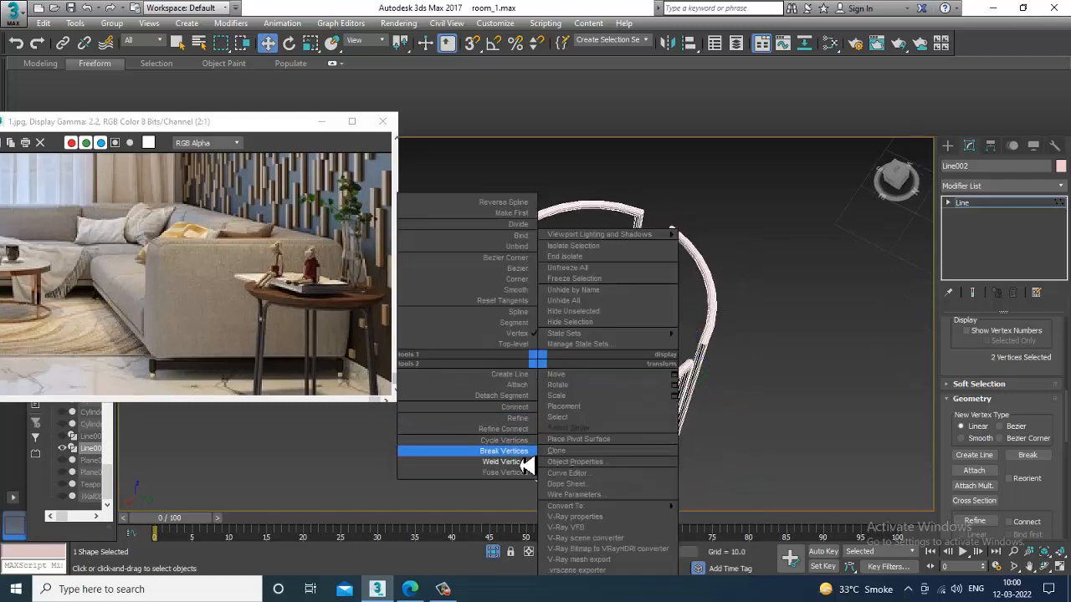
click(527, 477)
right_click(548, 370)
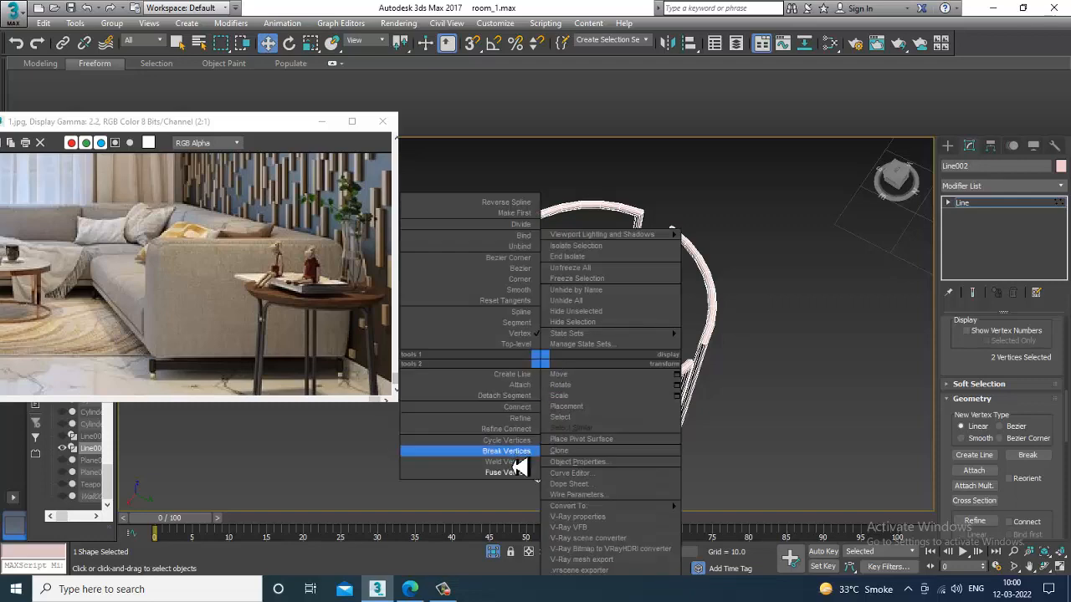
click(512, 465)
Fuse and weld the two vertices joining the ring to the front-side leg of the right gap
alt+middle_drag(516, 477, 542, 410)
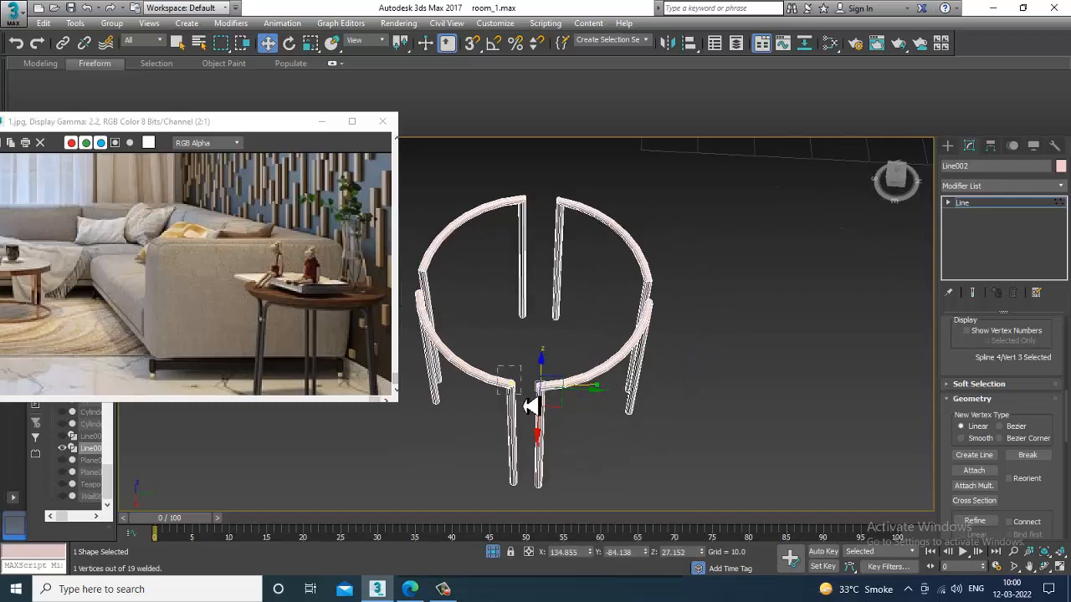
right_click(512, 359)
click(505, 465)
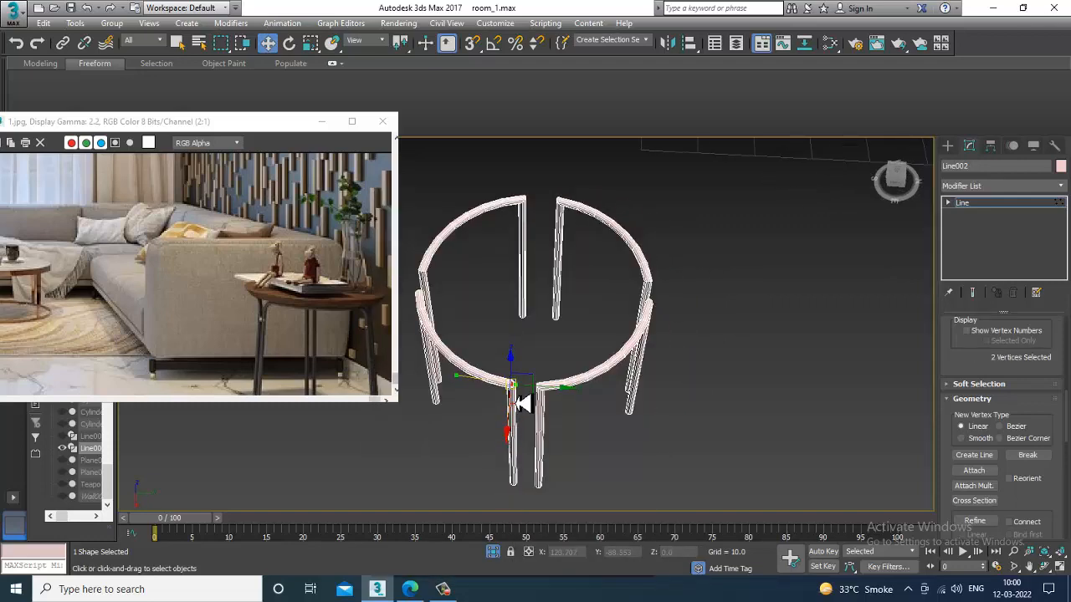
right_click(505, 356)
click(502, 462)
Fuse and weld the vertices at the right leg of the front gap and recheck the corner beside it
alt+middle_drag(490, 496, 556, 376)
click(517, 370)
right_click(511, 358)
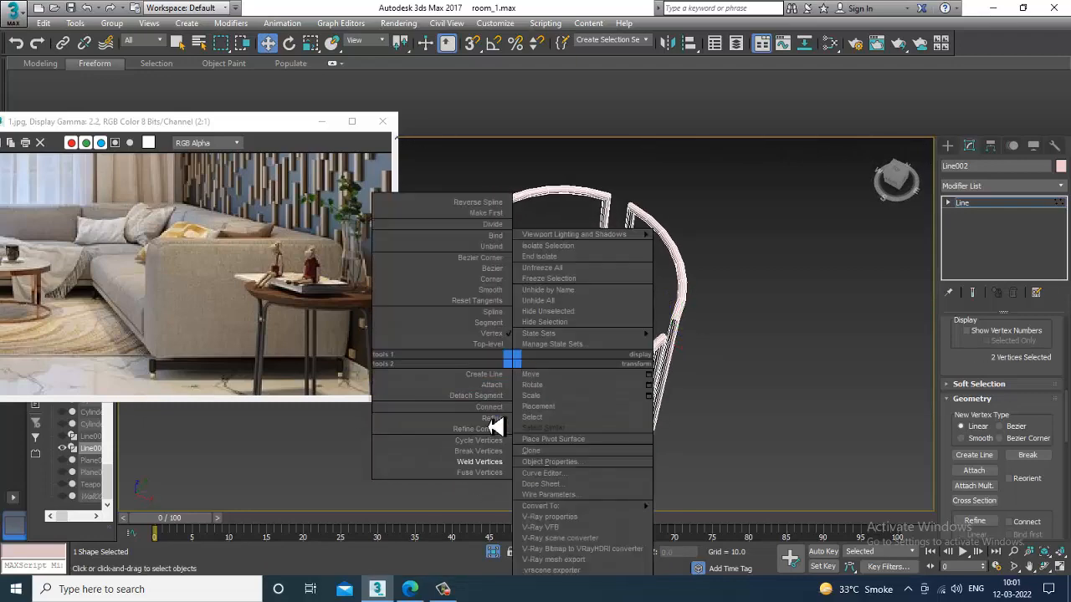
click(487, 475)
right_click(511, 360)
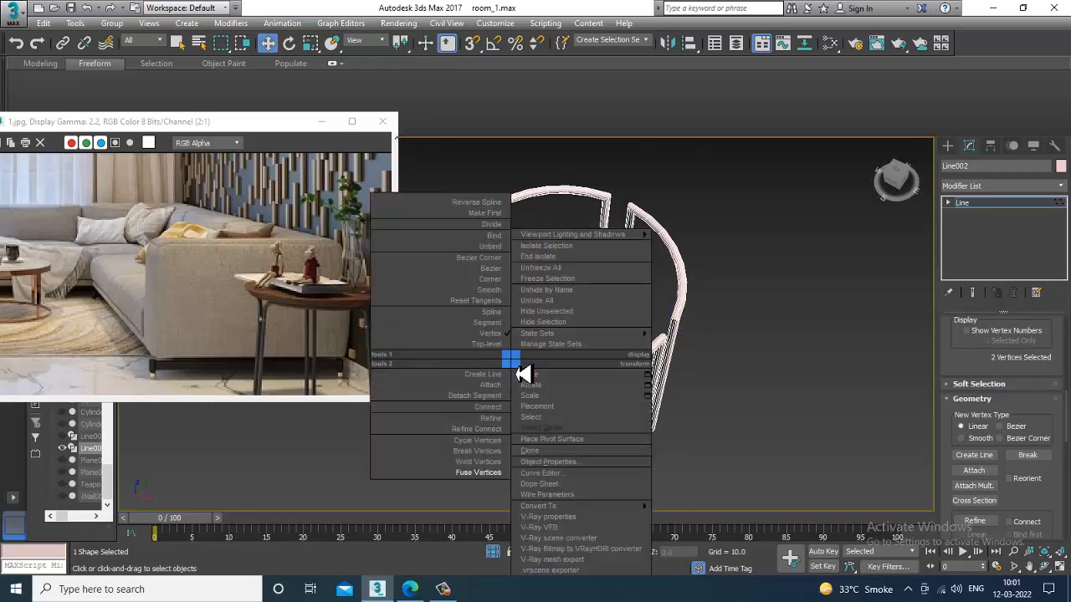
click(502, 471)
alt+middle_drag(499, 394, 483, 384)
right_click(487, 361)
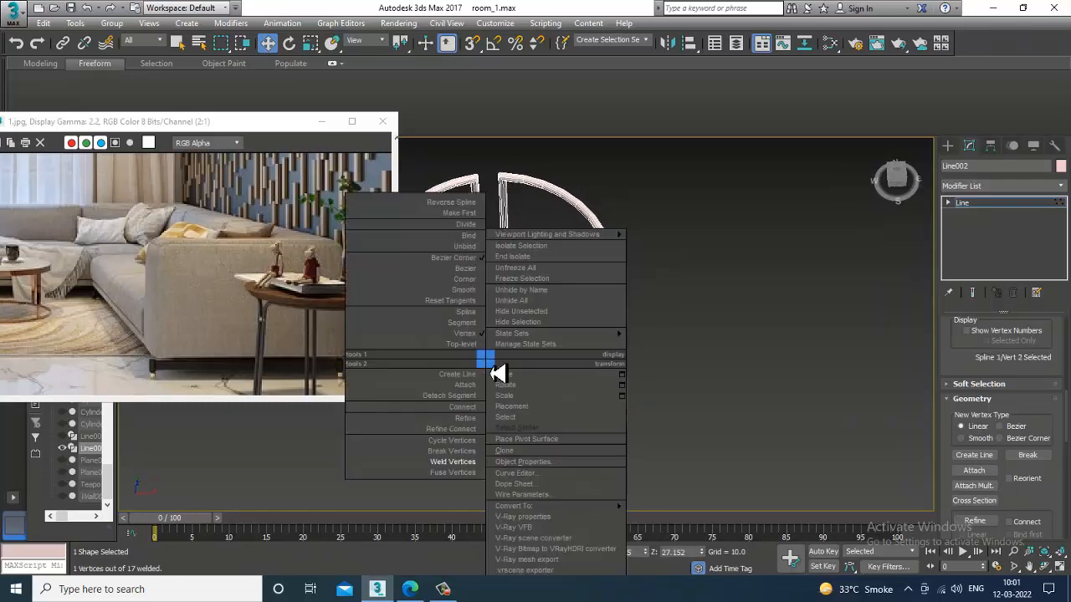
click(467, 476)
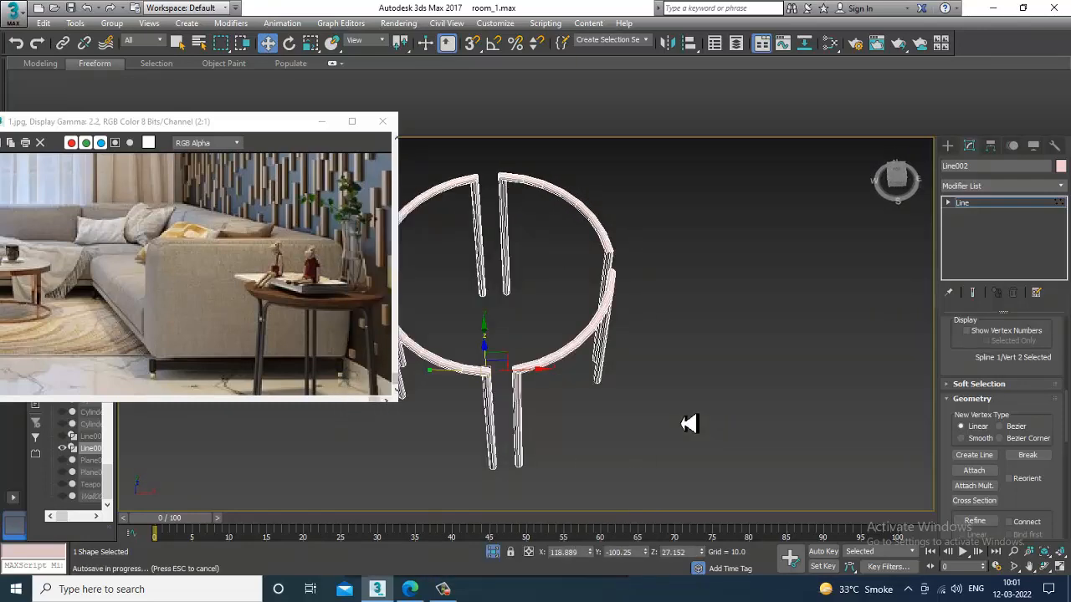
Try to scale the eight bottom vertices of the legs uniformly to spread the feet
alt+middle_drag(683, 418, 518, 351)
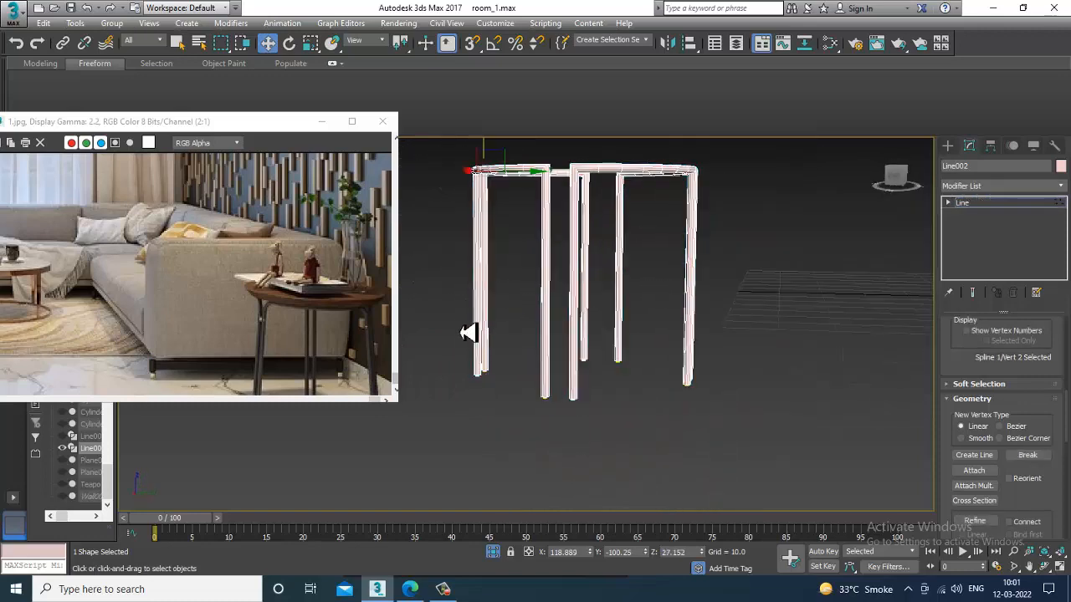
drag(889, 483, 885, 475)
key(r)
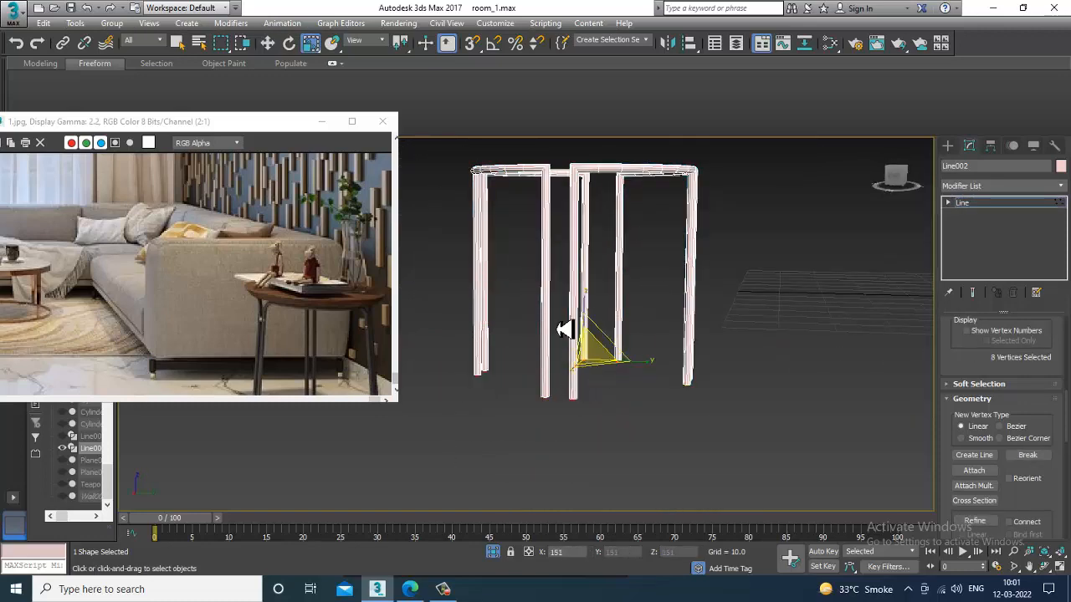
alt+middle_drag(564, 330, 660, 388)
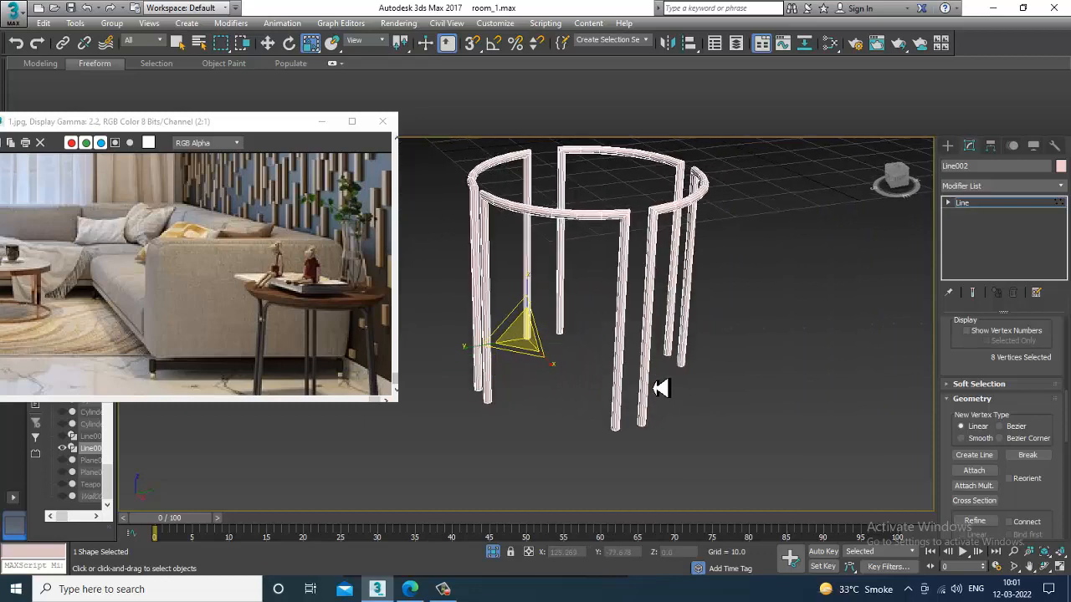
Leave vertex level and convert the leg frame to an Editable Poly
click(1009, 204)
right_click(629, 217)
mouse_move(698, 363)
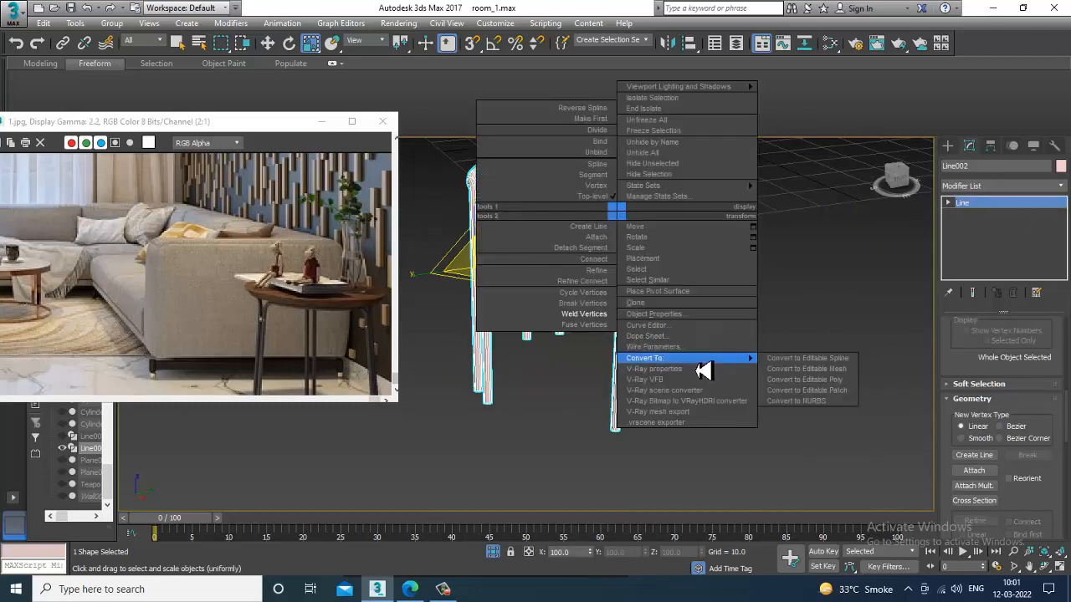
click(789, 371)
Select the bottom ends of all eight legs and scale them uniformly to about 115% so the legs splay outward
alt+middle_drag(610, 420, 532, 401)
drag(432, 337, 807, 498)
alt+middle_drag(595, 402, 593, 413)
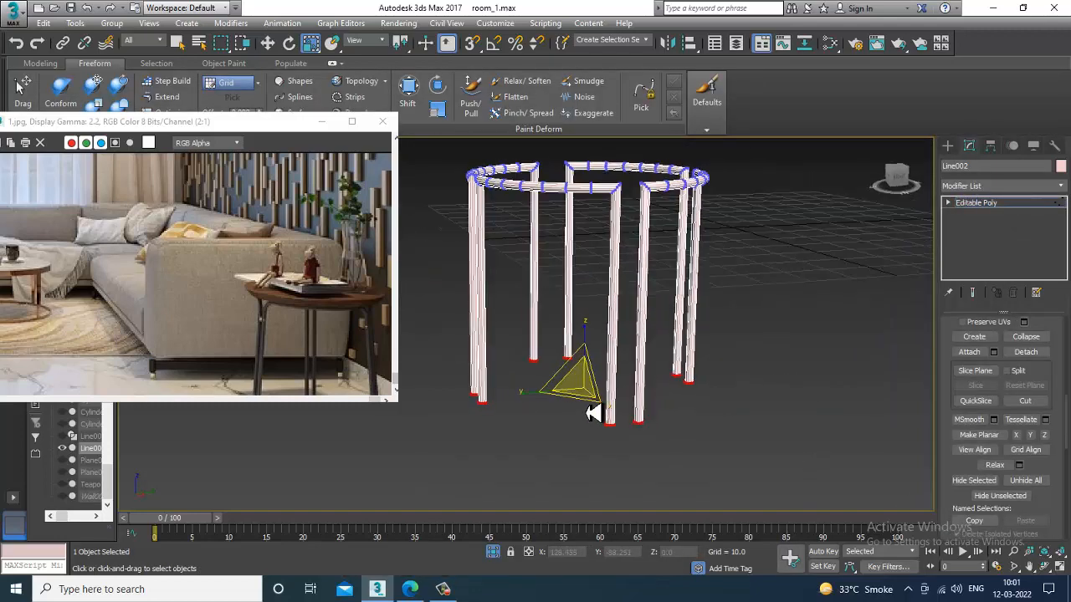
drag(589, 400, 574, 389)
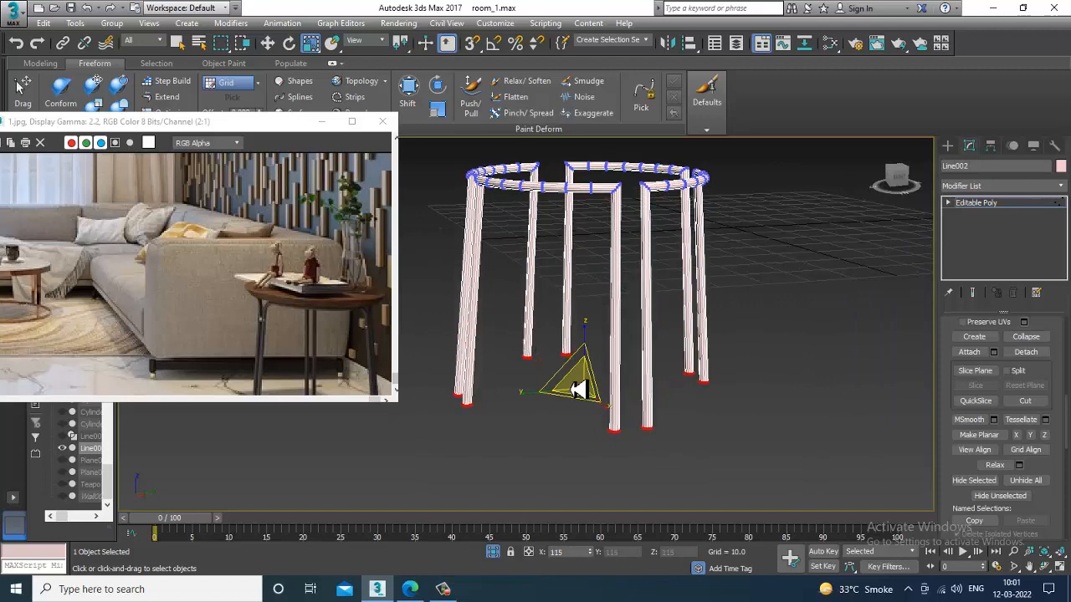
End the isolation of the leg frame and leave vertex level
right_click(875, 271)
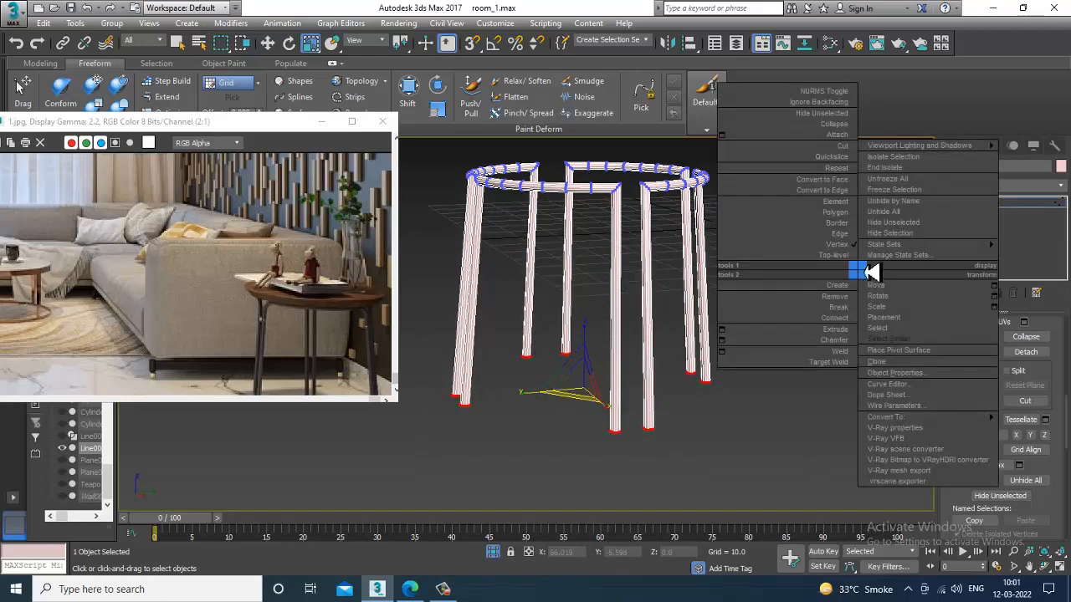
click(902, 179)
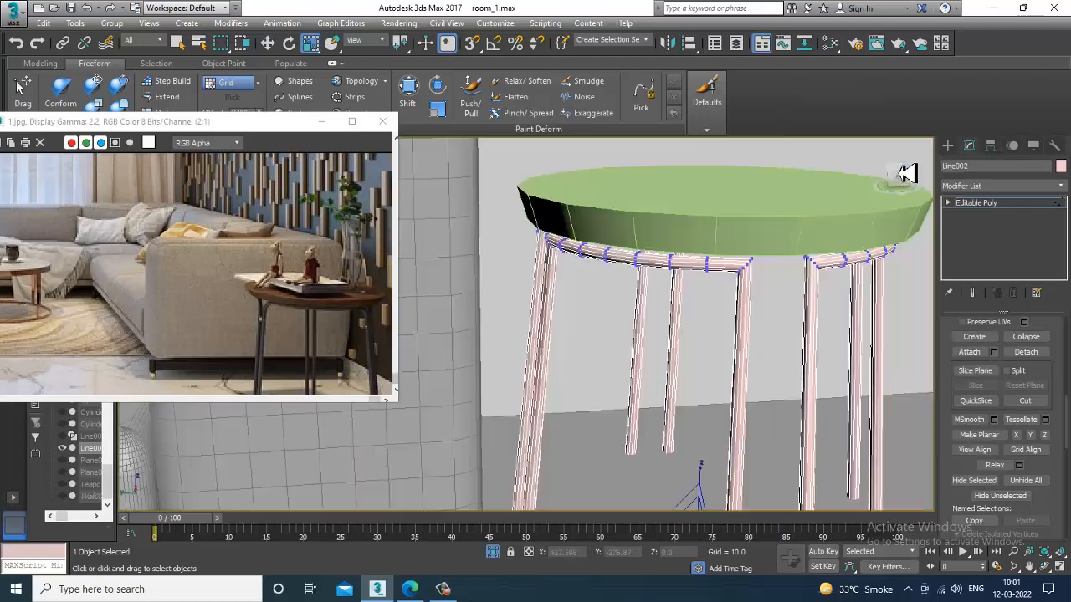
click(1004, 206)
Select the round tabletop and scale it up slightly and uniformly
click(687, 224)
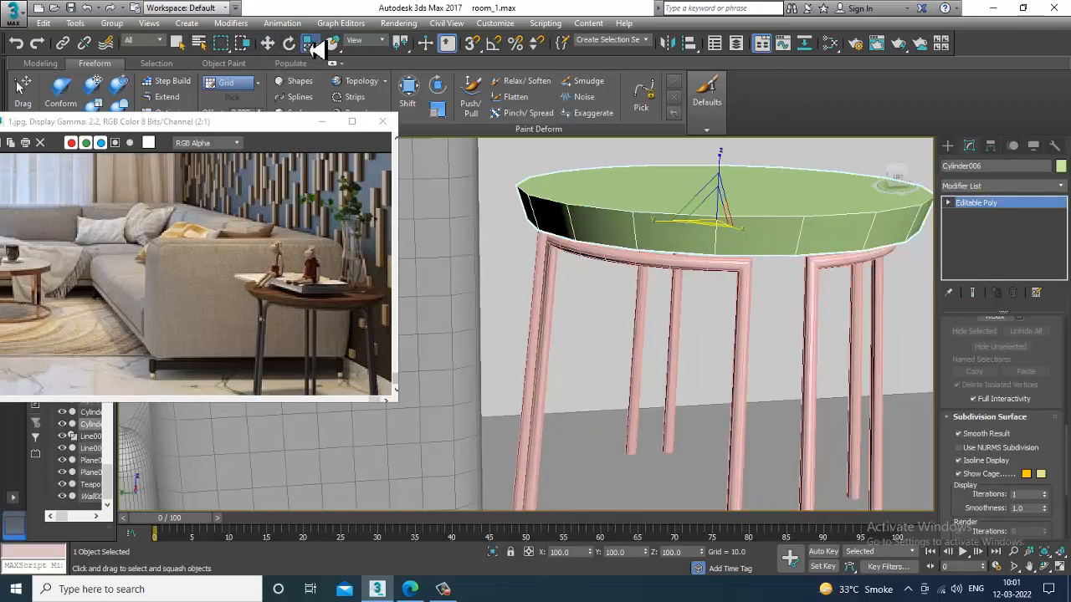
mouse_move(316, 48)
mouse_down()
mouse_move(310, 72)
mouse_move(310, 44)
mouse_up()
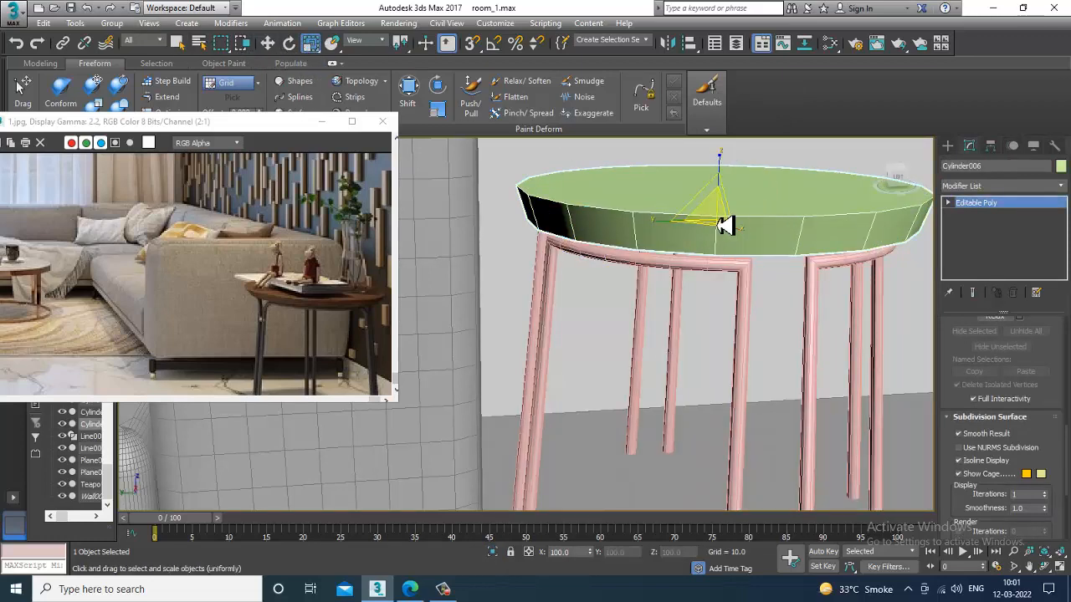
drag(718, 226, 724, 213)
Centre the tabletop over the leg frame in the Top view, moving it to a Y position of about -85.76
key(w)
alt+middle_drag(705, 215, 709, 282)
key(alt+w)
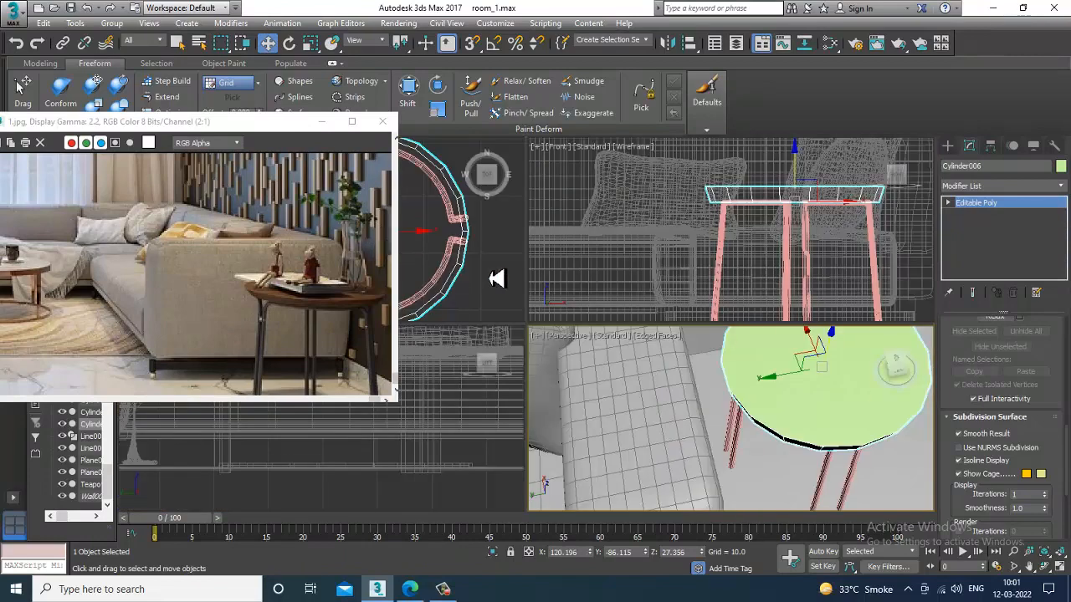
right_click(495, 276)
key(alt+w)
middle_drag(568, 289, 583, 285)
middle_drag(726, 318, 649, 303)
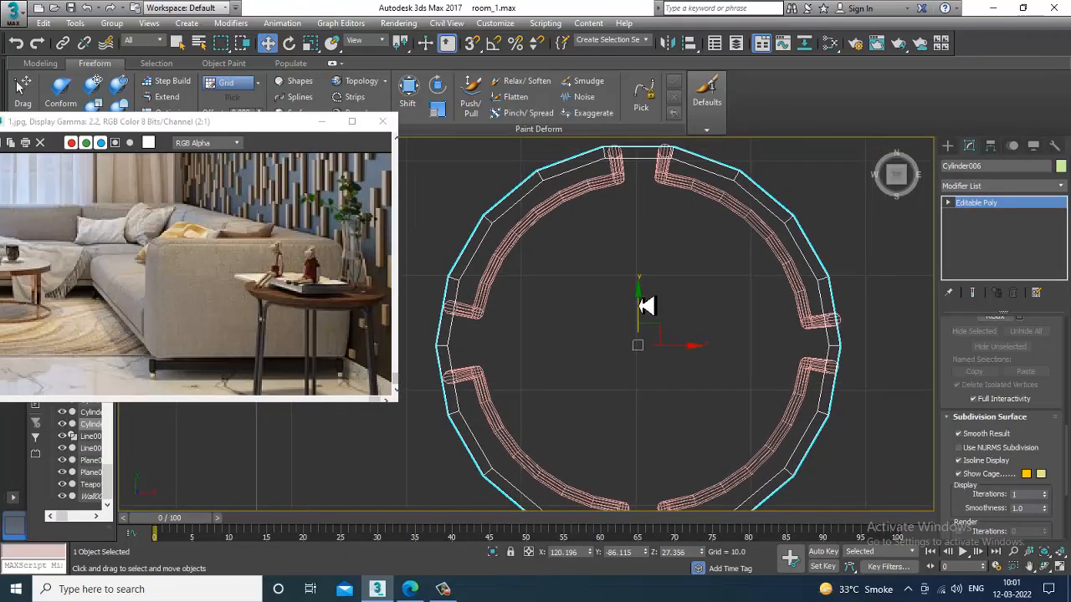
drag(643, 307, 643, 302)
key(alt+w)
middle_click(739, 360)
key(alt+w)
alt+middle_drag(753, 360, 631, 295)
scroll(669, 301, down, 5)
scroll(681, 303, up, 3)
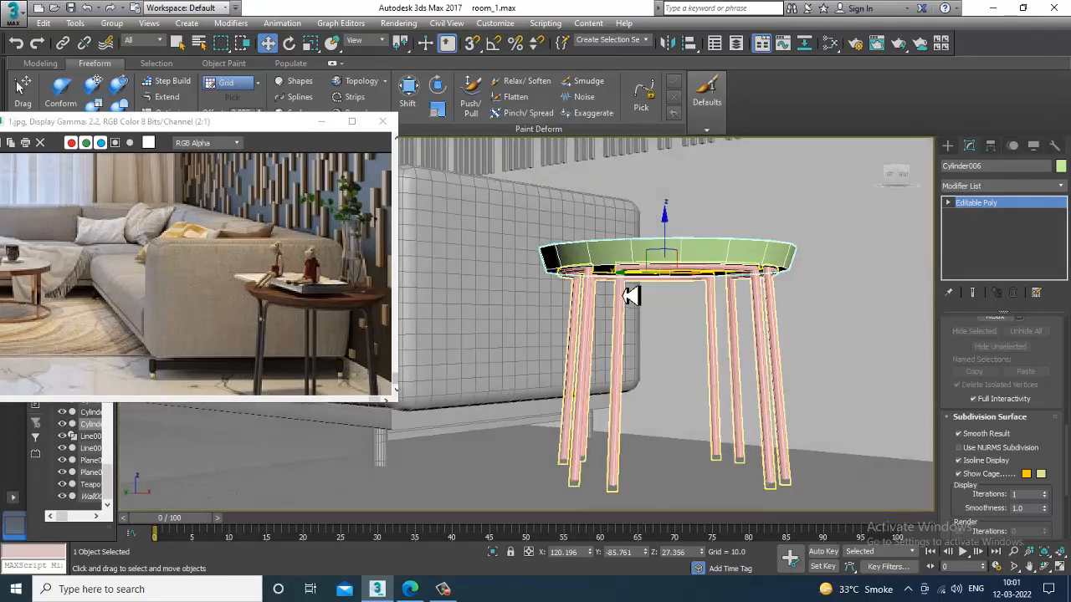
Isolate the leg frame to examine its upper ring and leg corners from several angles, and end the isolation
click(629, 294)
key(alt+q)
scroll(641, 277, down, 4)
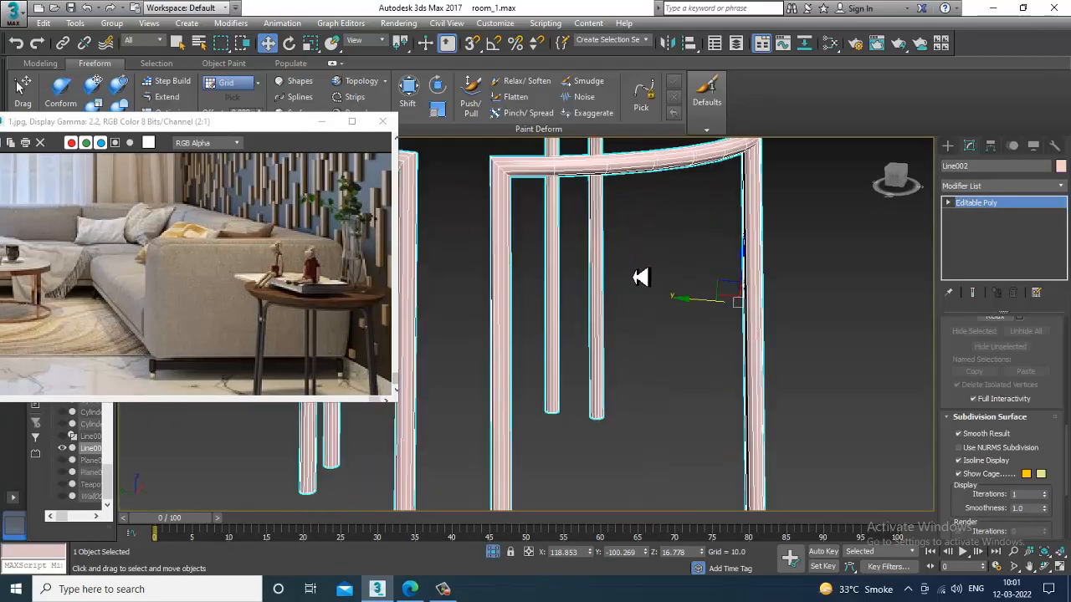
key(1)
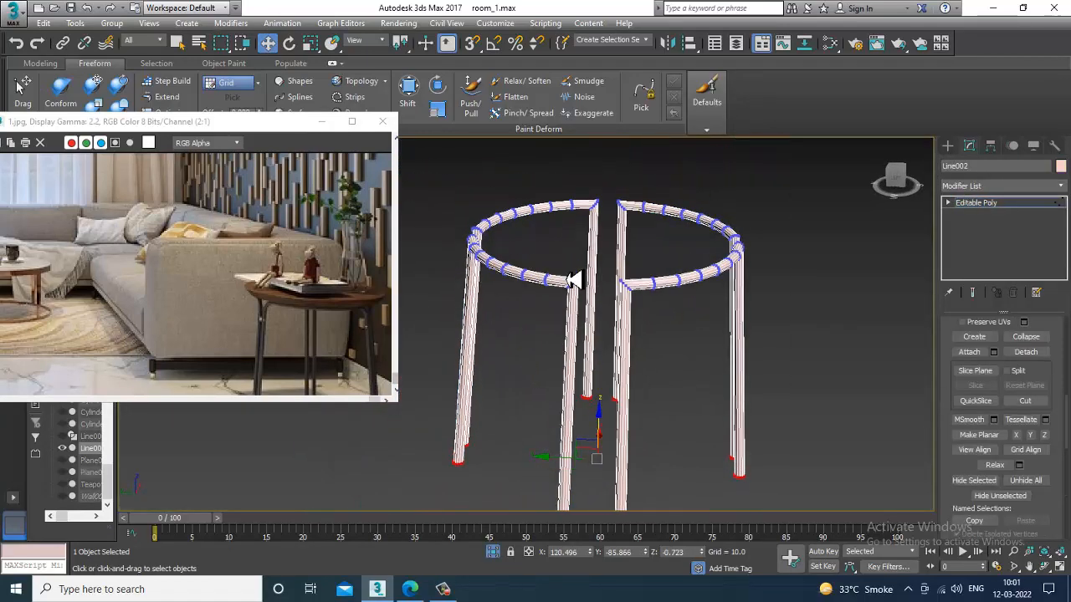
scroll(565, 282, down, 2)
scroll(618, 313, up, 4)
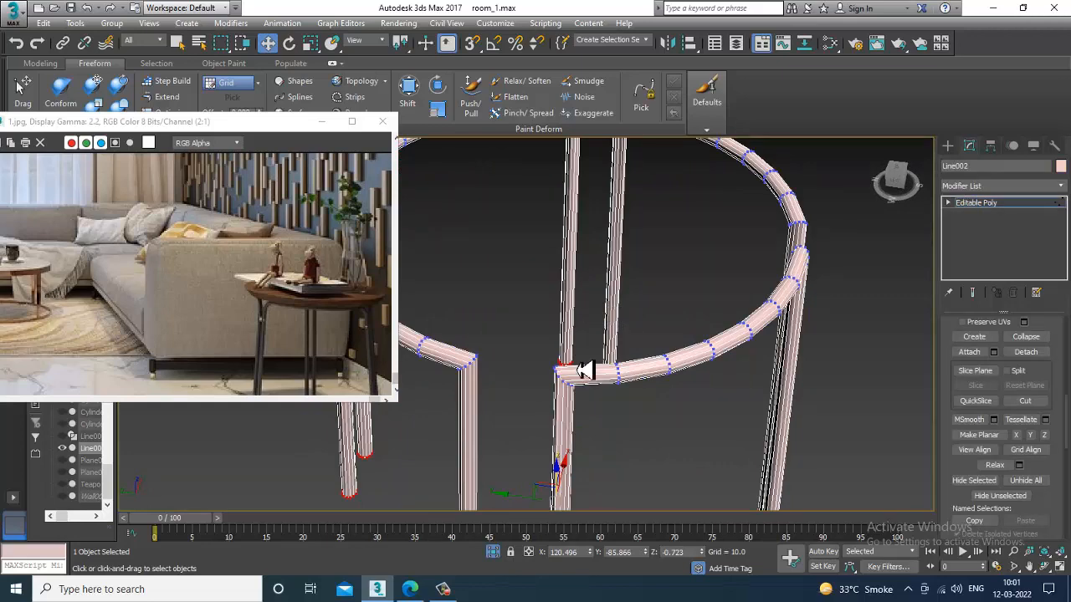
alt+middle_drag(588, 387, 820, 353)
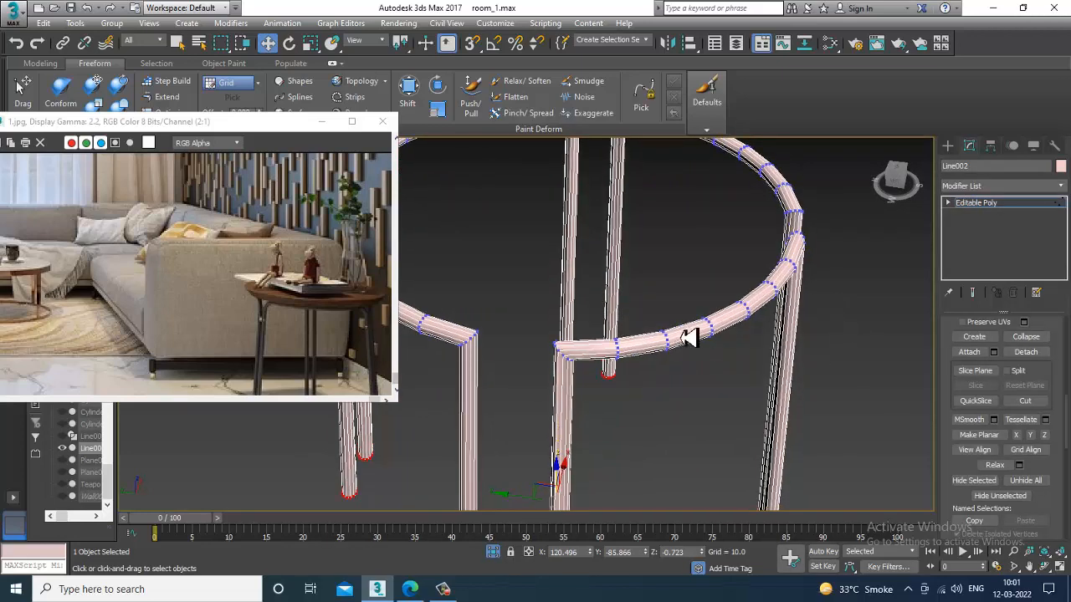
scroll(688, 337, down, 5)
right_click(821, 251)
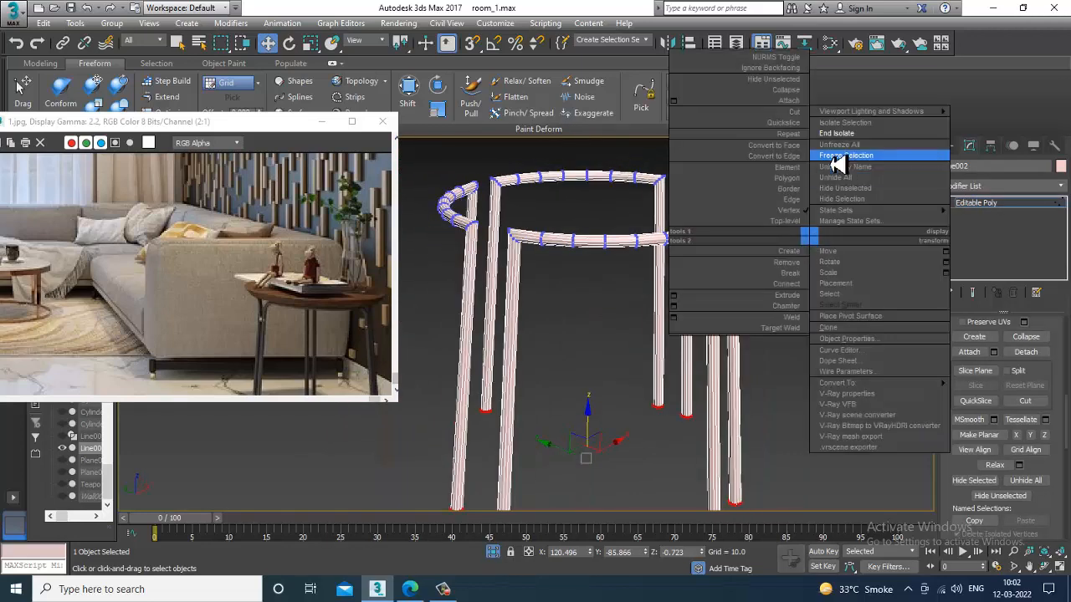
click(841, 151)
scroll(755, 279, up, 1)
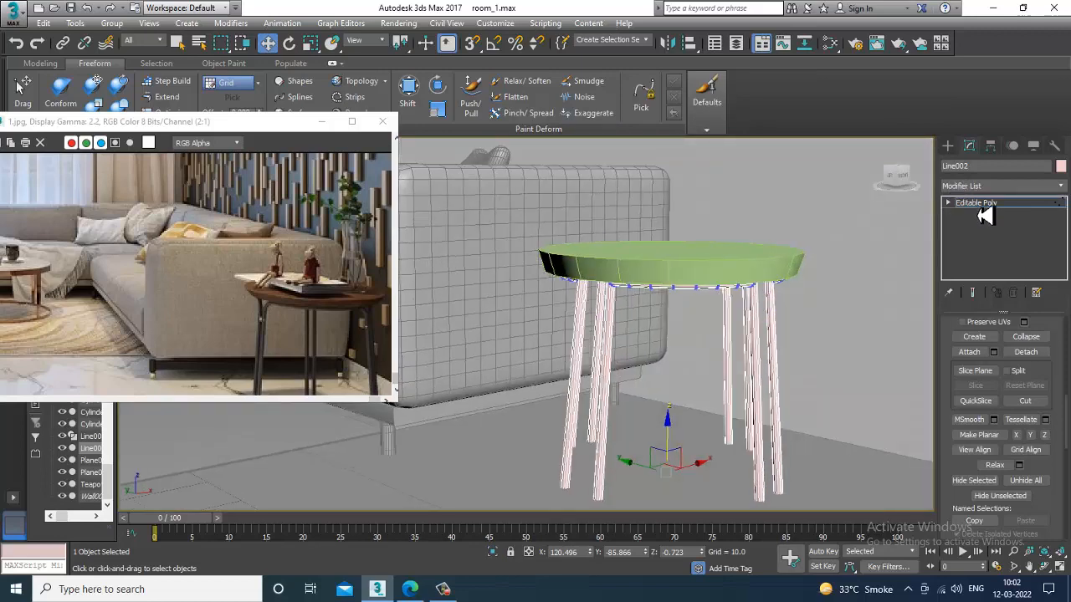
Select only the loop of edges around the tabletop's upper rim at edge level
click(681, 278)
scroll(717, 289, up, 3)
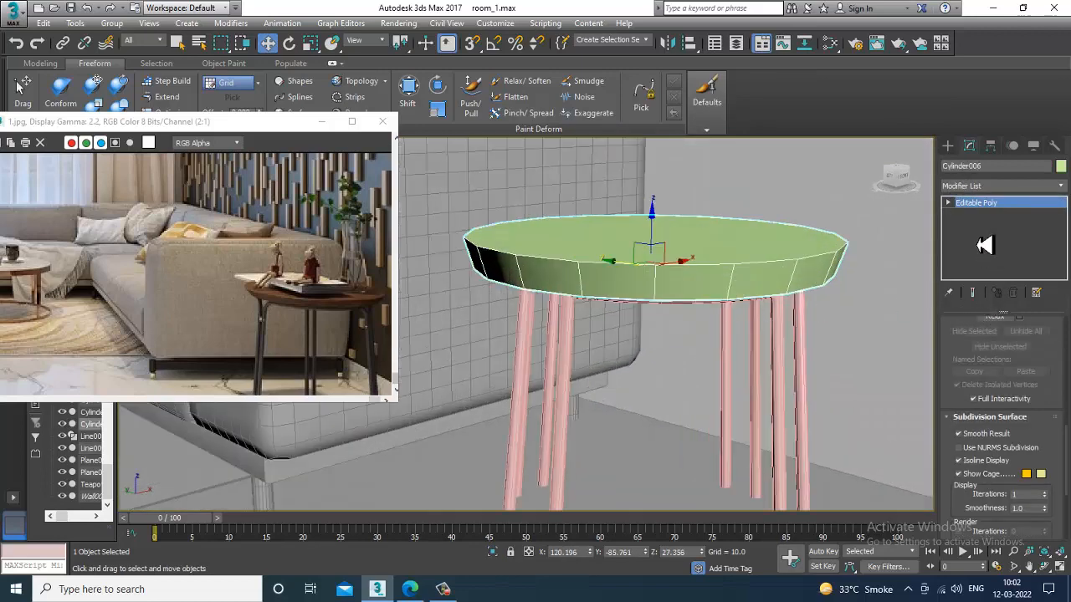
click(950, 203)
click(970, 226)
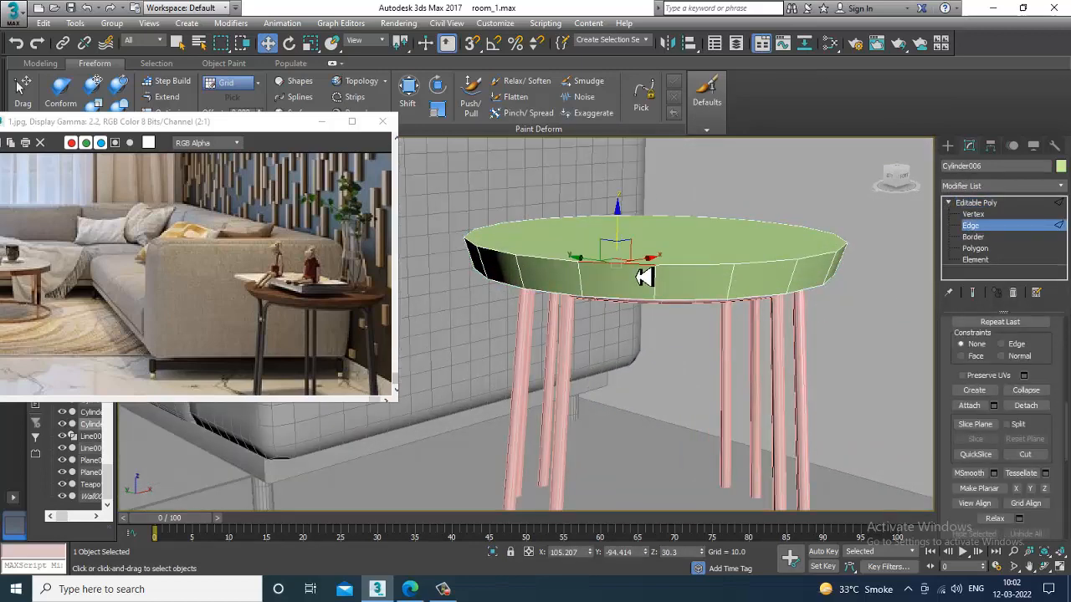
key(alt+w)
scroll(728, 260, up, 2)
key(alt+w)
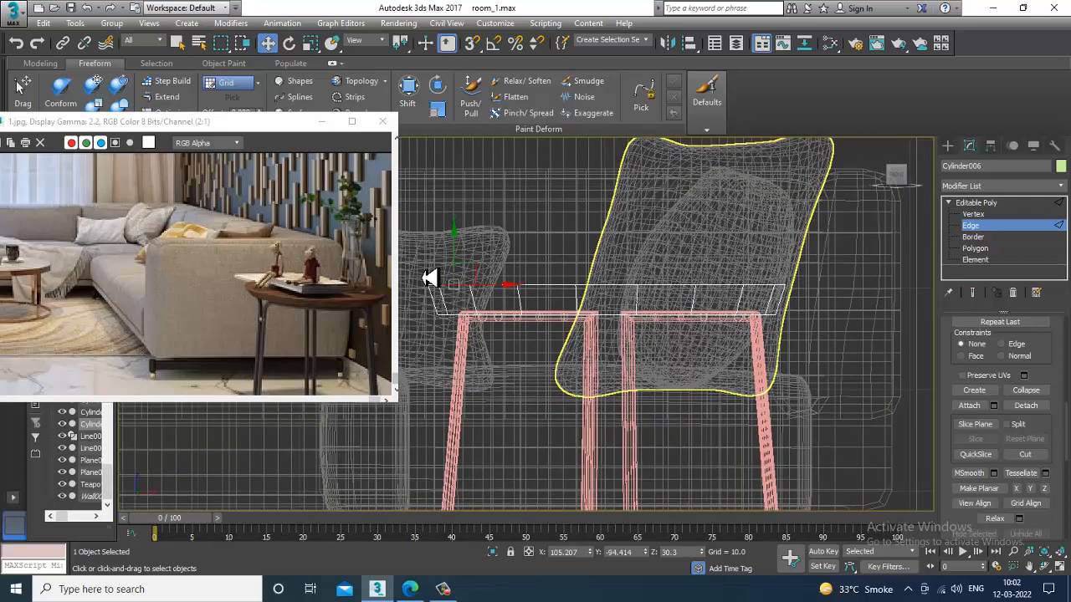
drag(812, 316, 452, 379)
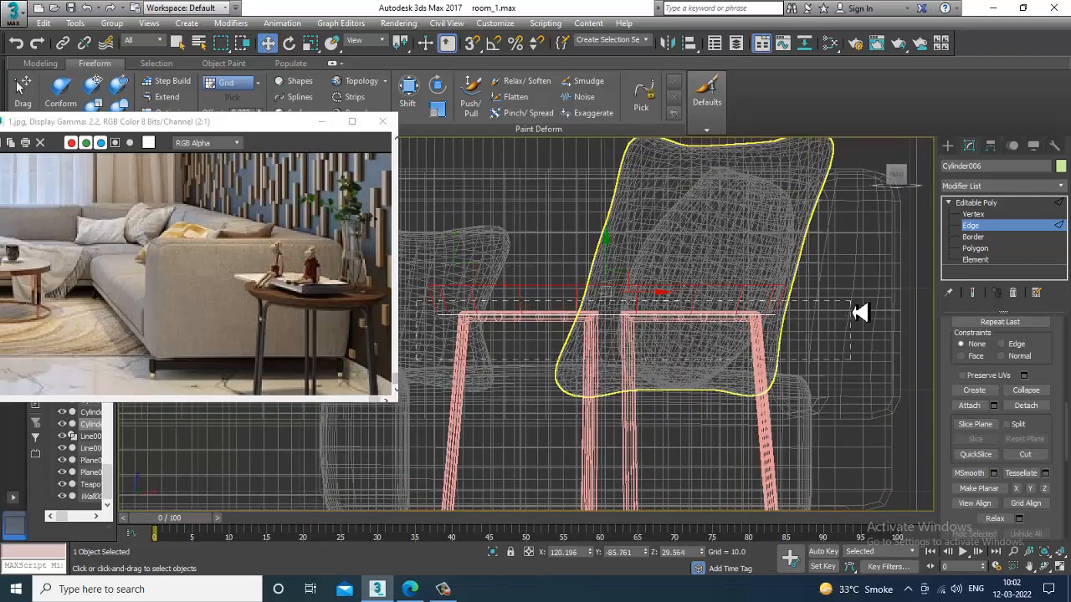
key(alt+w)
scroll(800, 411, up, 3)
key(alt+w)
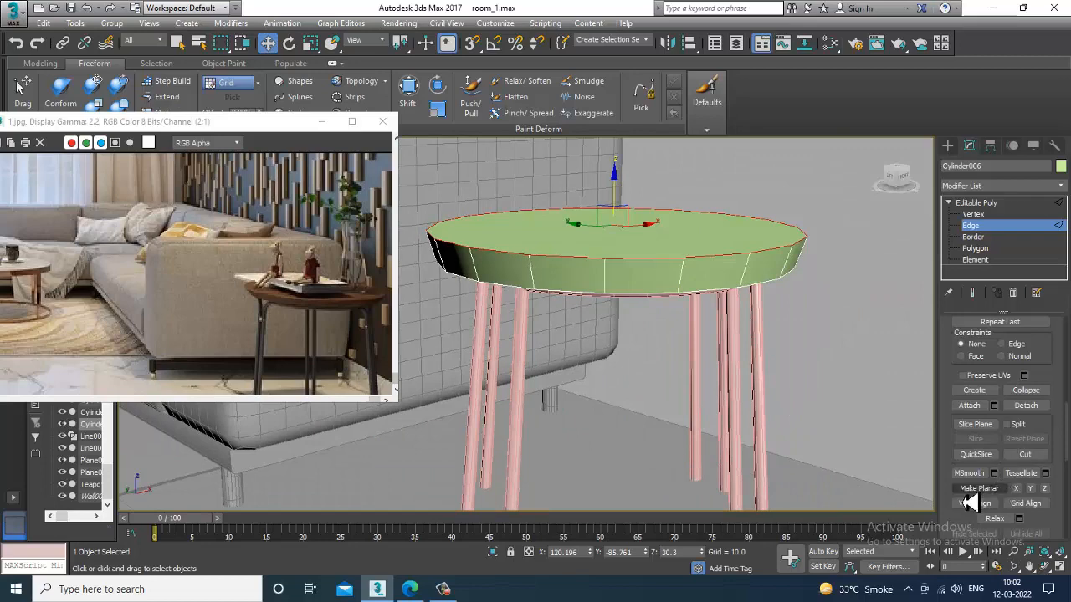
Chamfer the tabletop's upper rim edges by 0.455 with 3 segments and leave edge level
drag(963, 529, 970, 590)
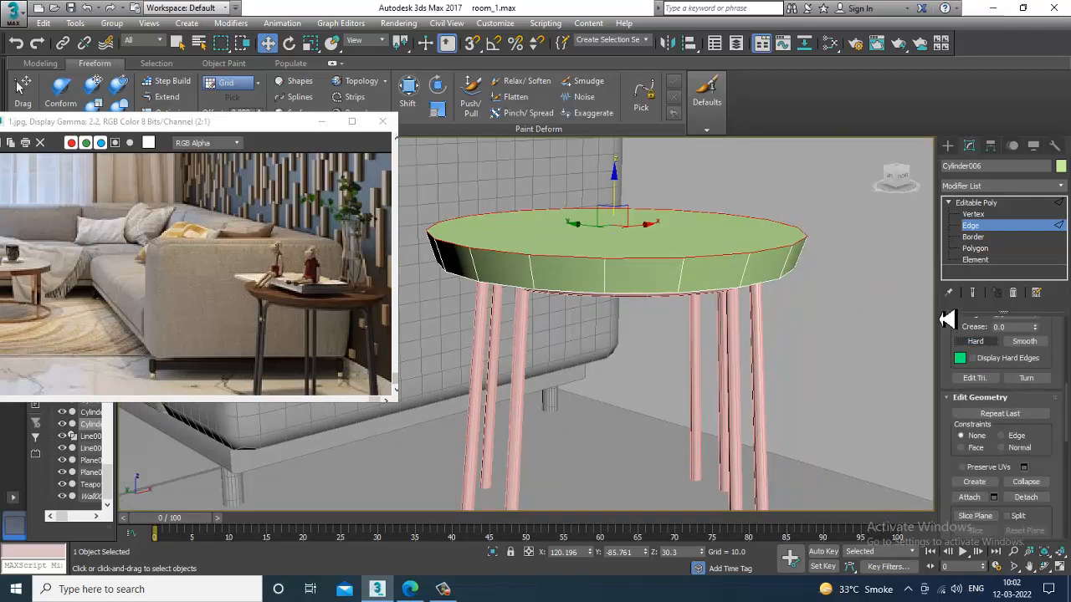
drag(953, 343, 995, 416)
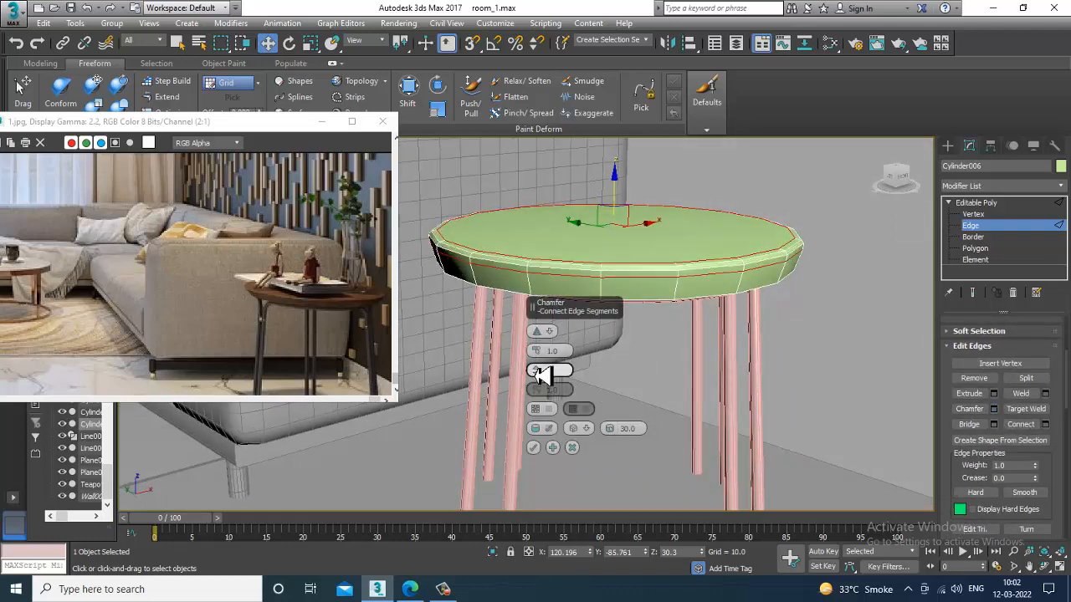
drag(536, 350, 549, 365)
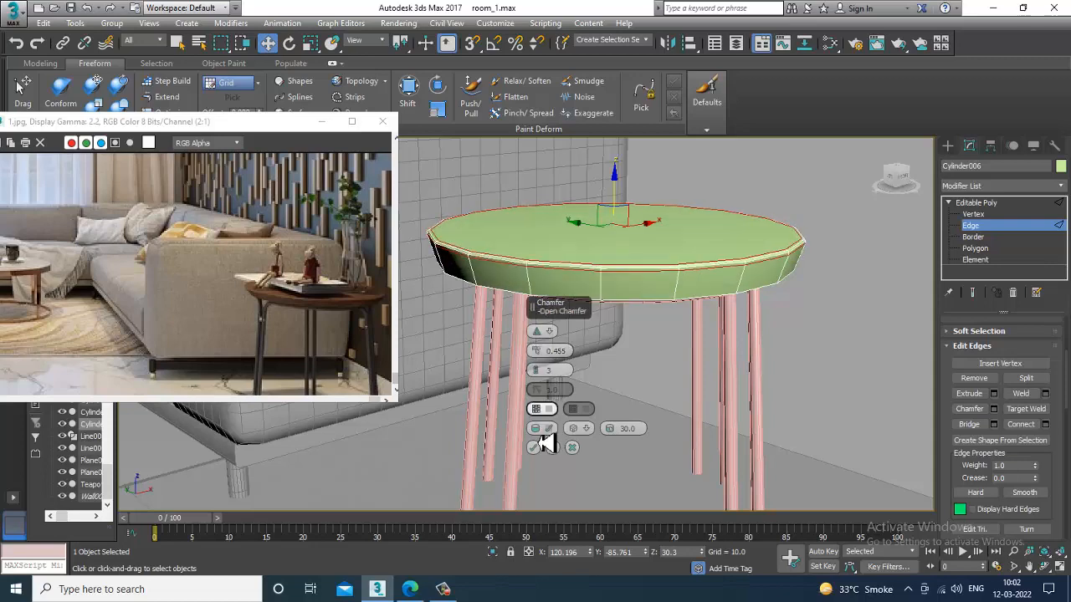
alt+middle_drag(697, 368, 688, 373)
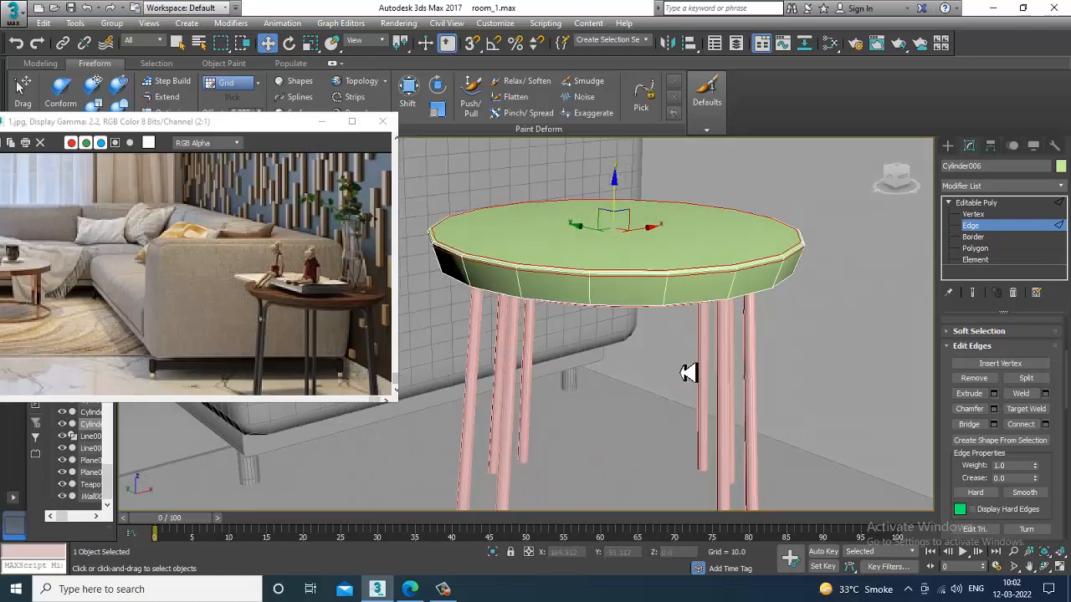
click(1002, 204)
Create a flat box on the tabletop with AutoGrid, about 25.25 long and 11.03 wide, for the book in the reference image
alt+middle_drag(908, 235, 498, 306)
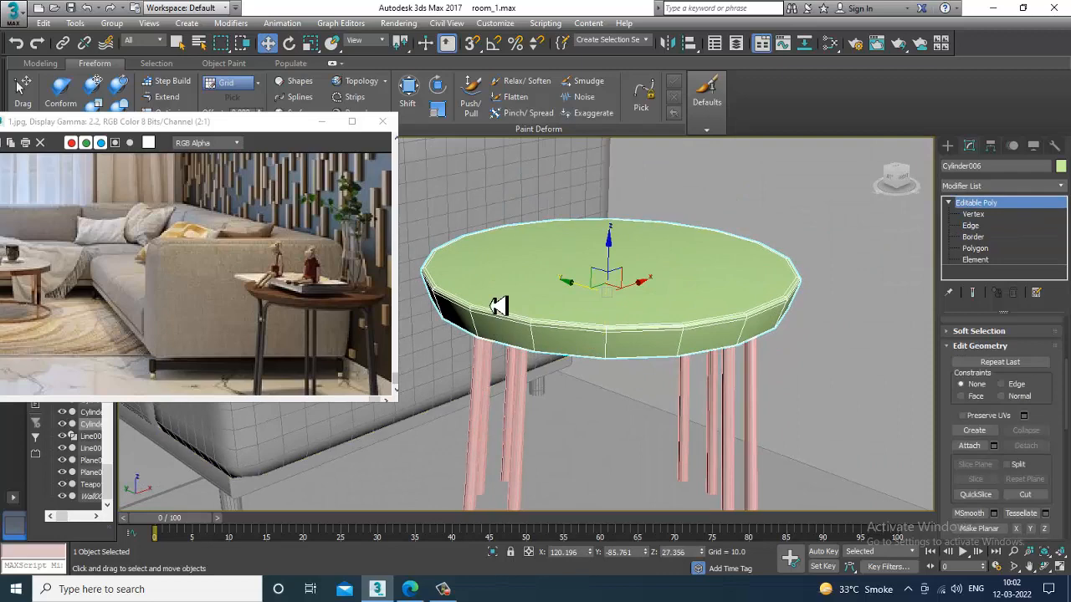
scroll(318, 313, up, 1)
alt+middle_drag(825, 340, 891, 331)
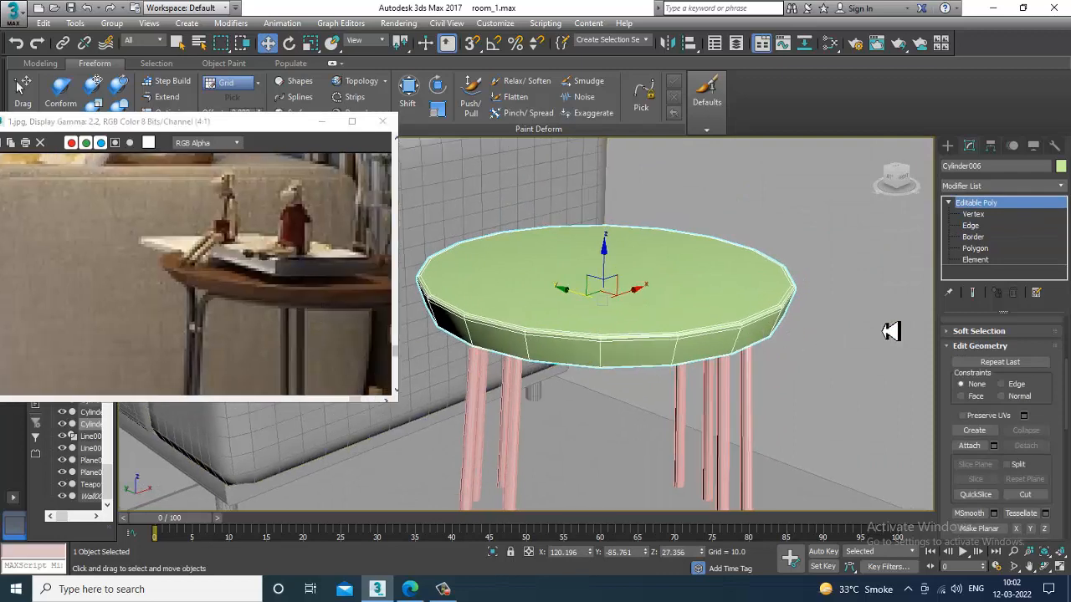
click(952, 148)
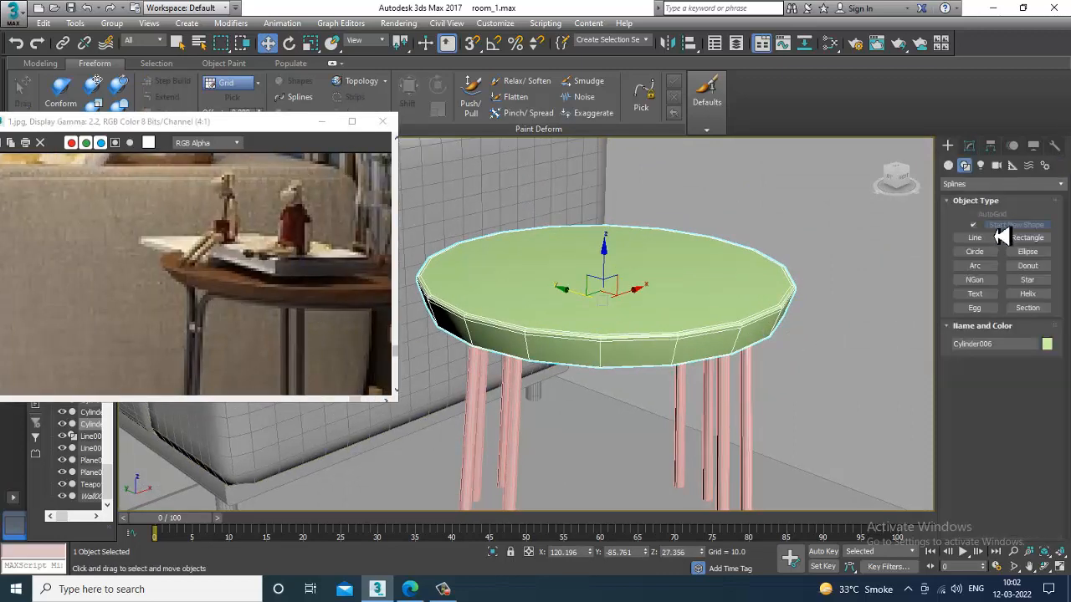
click(956, 179)
click(987, 233)
alt+middle_drag(651, 330, 677, 351)
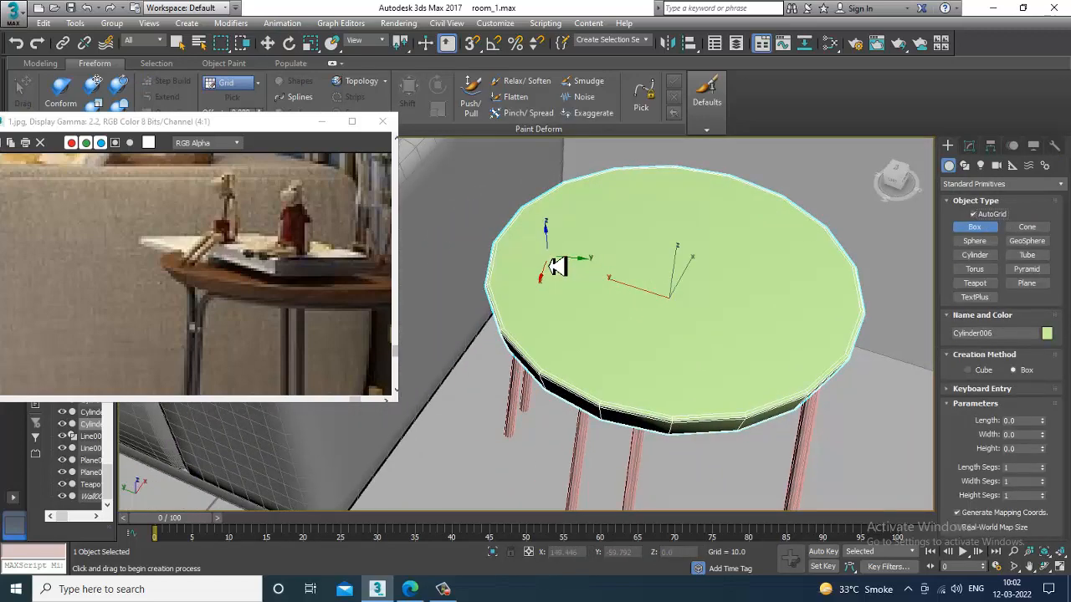
drag(554, 263, 819, 379)
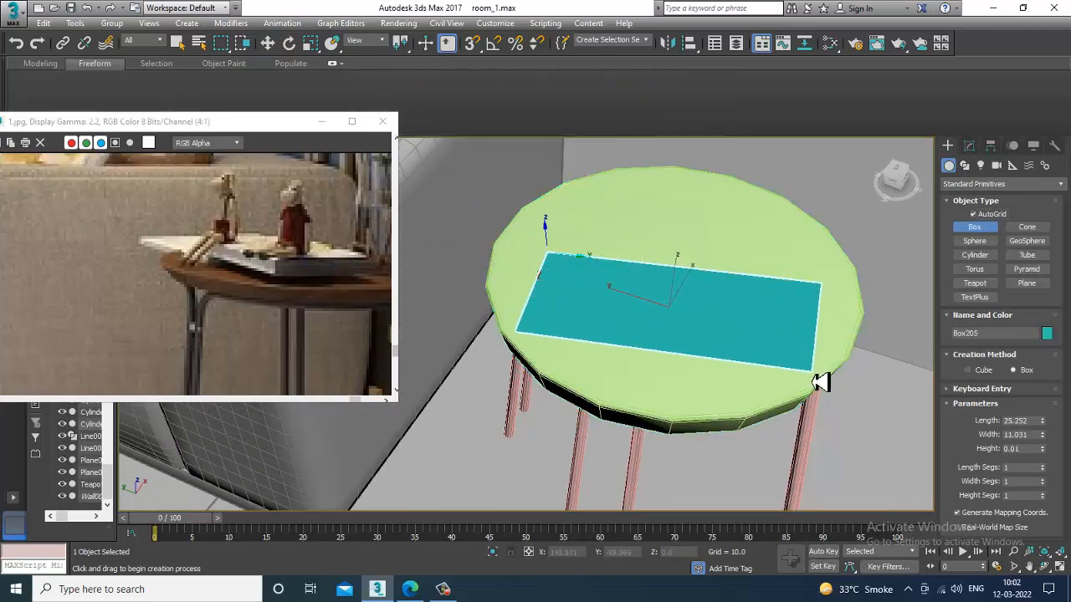
click(802, 371)
right_click(801, 371)
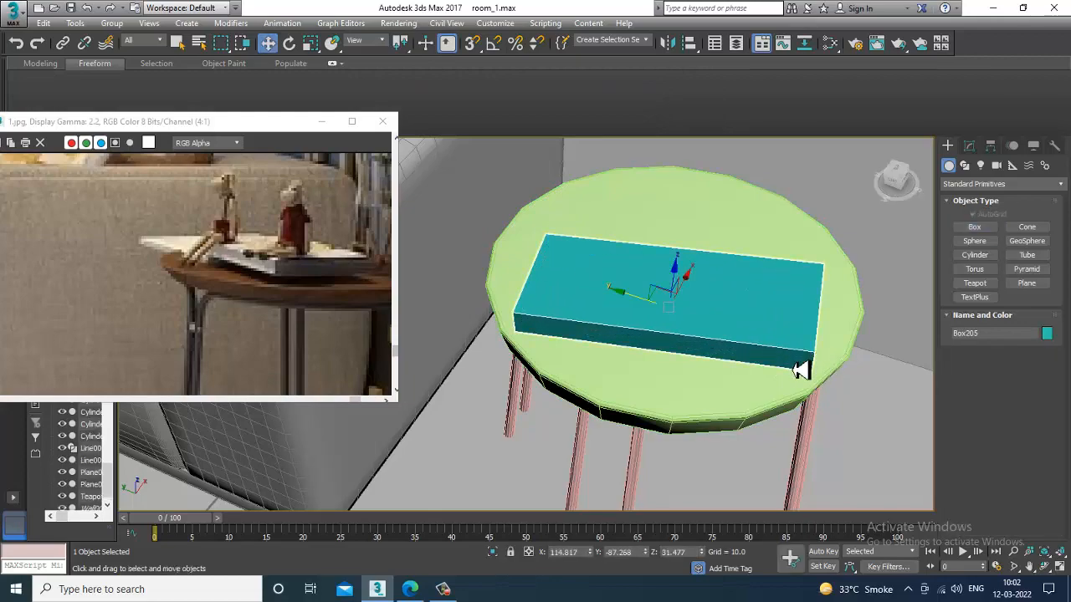
Rotate the tilted box level along its length in a side view and lower it to a Z position of about 30.39
alt+middle_drag(802, 371, 754, 312)
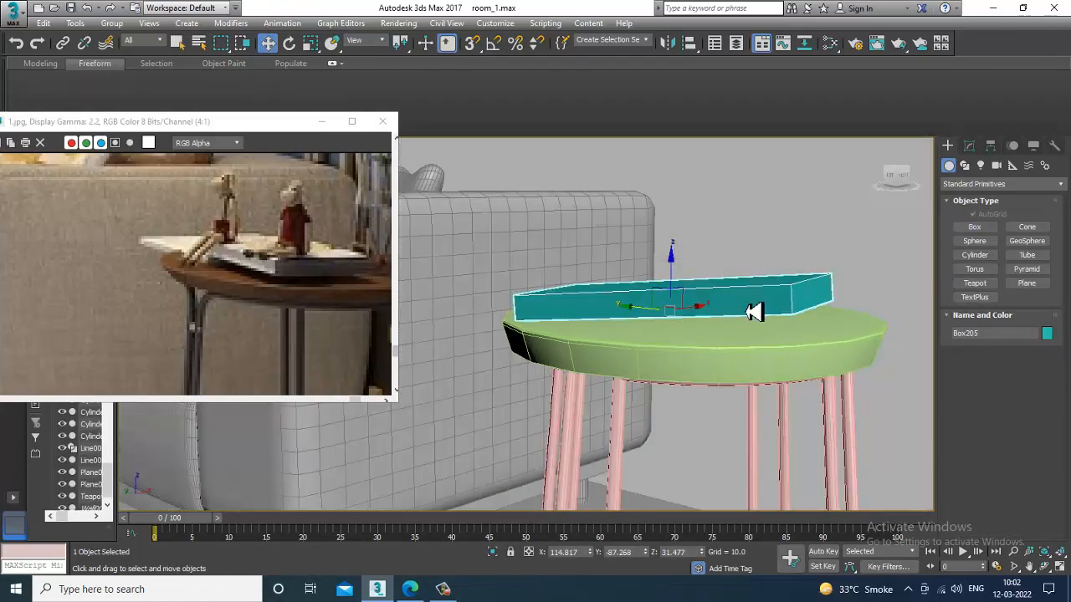
key(alt+w)
right_click(742, 234)
key(alt+w)
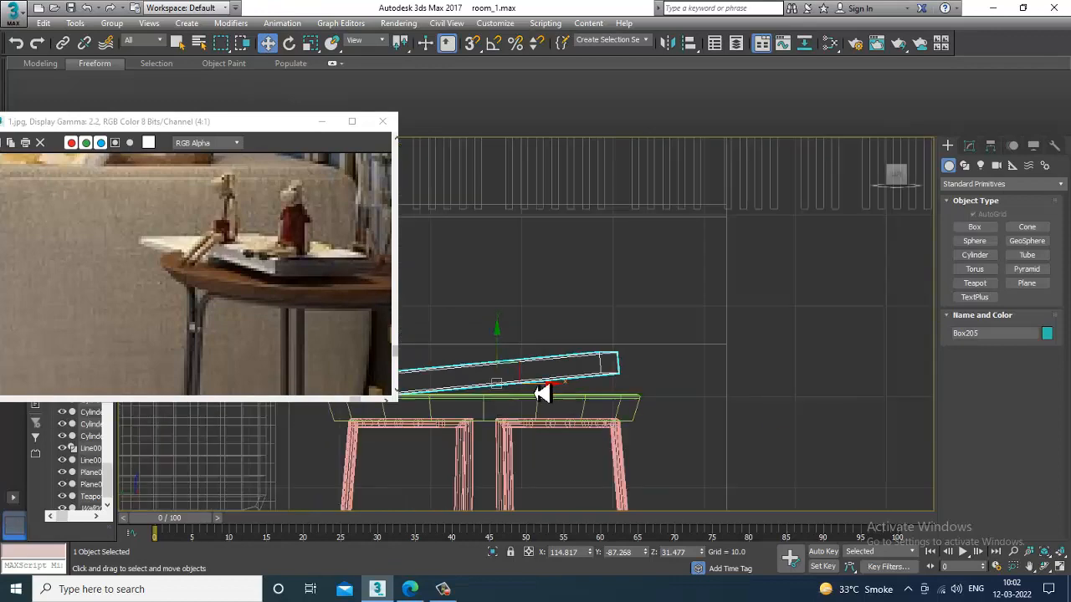
middle_drag(543, 393, 597, 378)
key(e)
drag(607, 354, 577, 367)
key(w)
key(alt+w)
right_click(771, 461)
key(alt+w)
alt+middle_drag(772, 461, 610, 426)
scroll(677, 429, down, 3)
Level the box across its width in the Front view and lower it onto the tabletop at a Z position of about 30.25
key(alt+w)
right_click(707, 265)
key(alt+w)
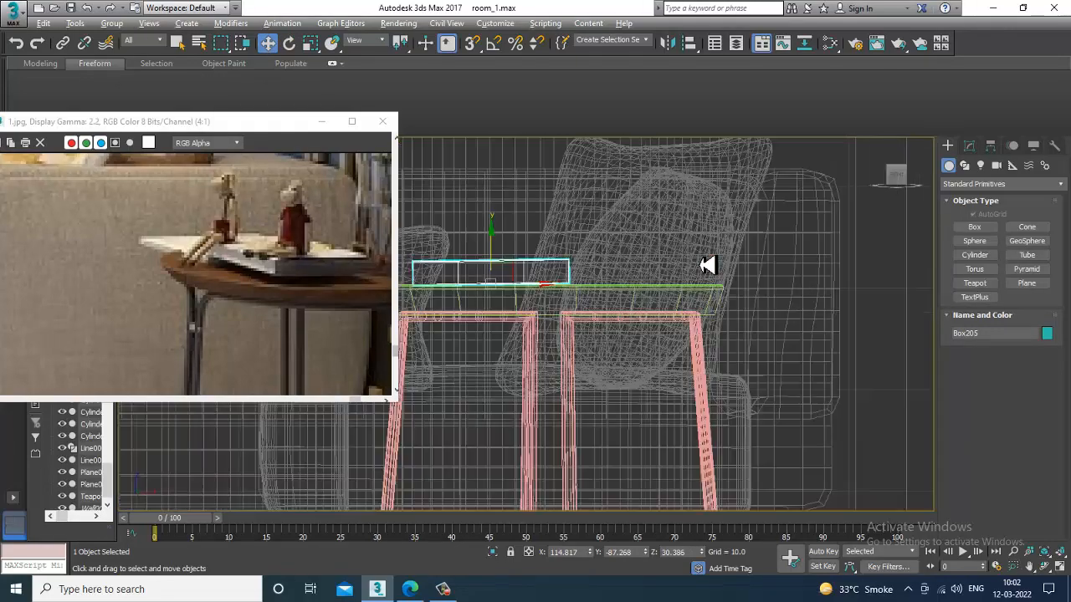
scroll(557, 316, up, 2)
middle_drag(557, 316, 650, 319)
key(e)
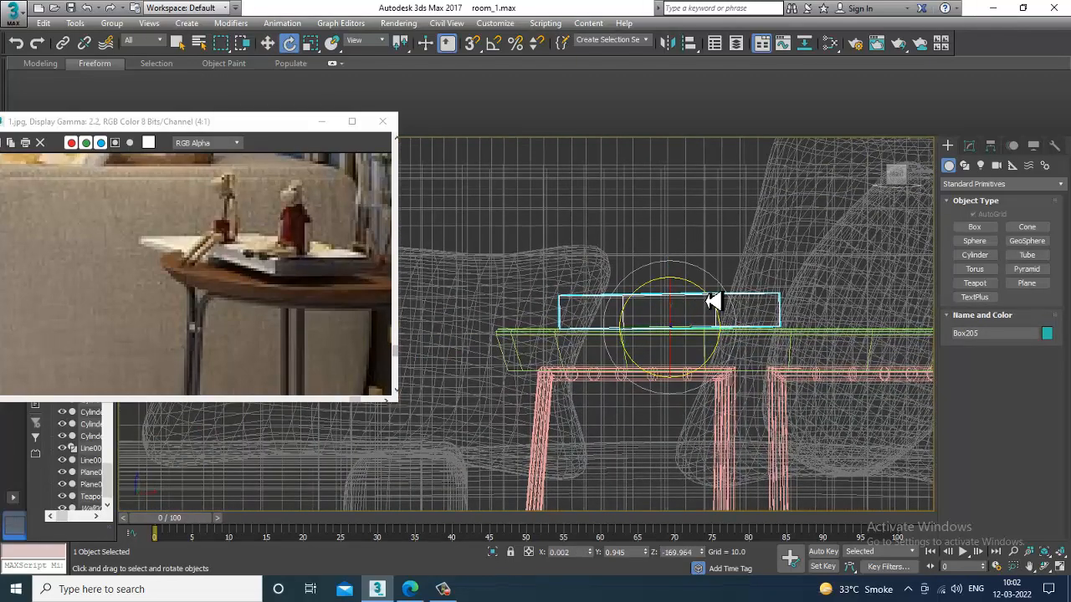
key(w)
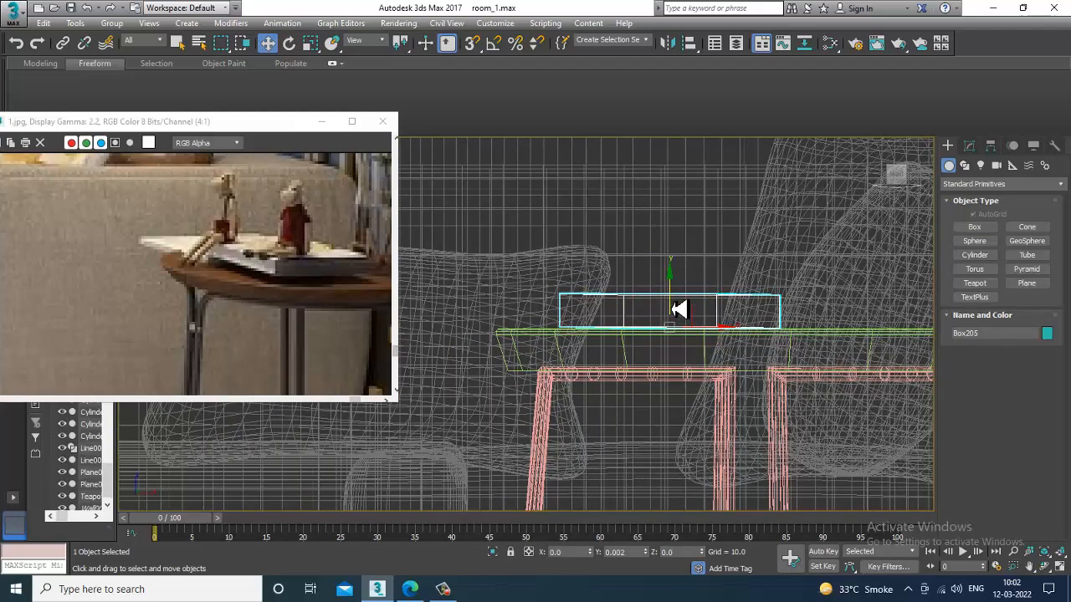
key(alt+w)
right_click(782, 444)
key(alt+w)
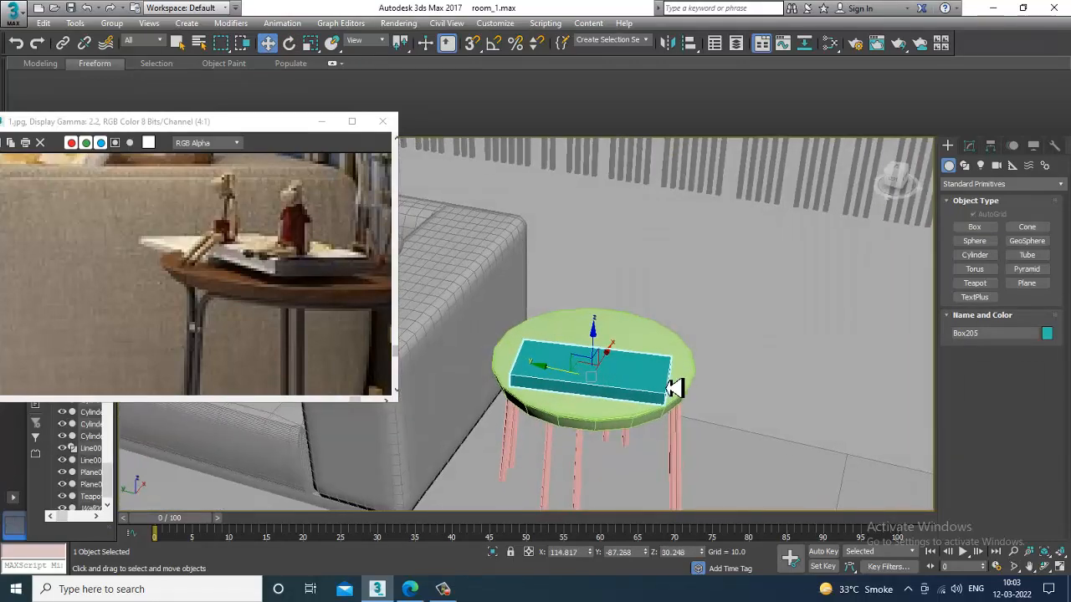
Convert the box on the tabletop to Editable Poly and inset its top polygon to leave a narrow rim
alt+middle_drag(674, 387, 627, 399)
right_click(617, 373)
mouse_move(679, 509)
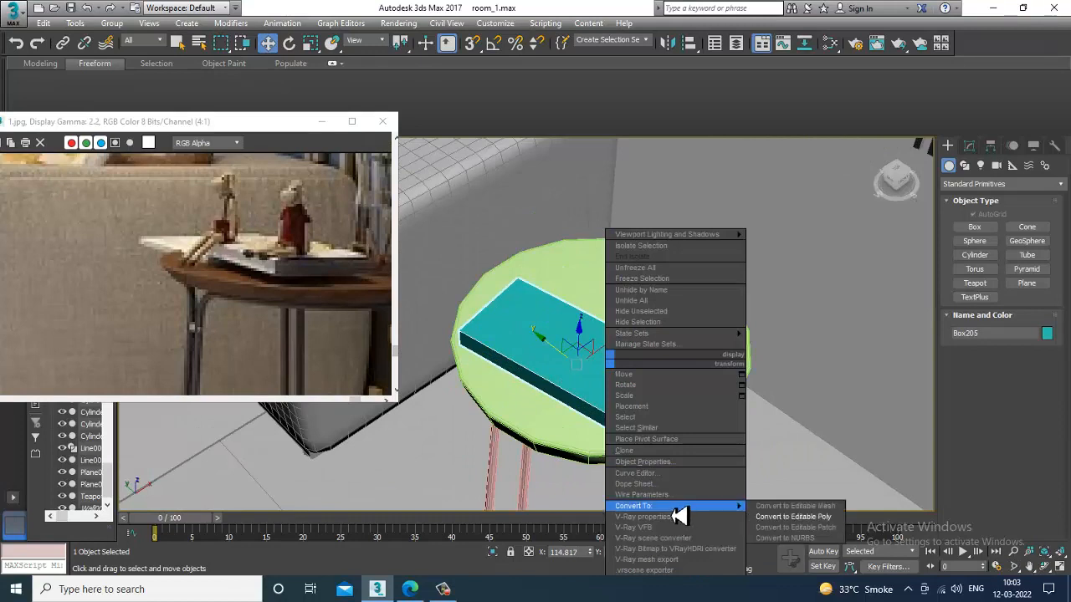
click(797, 514)
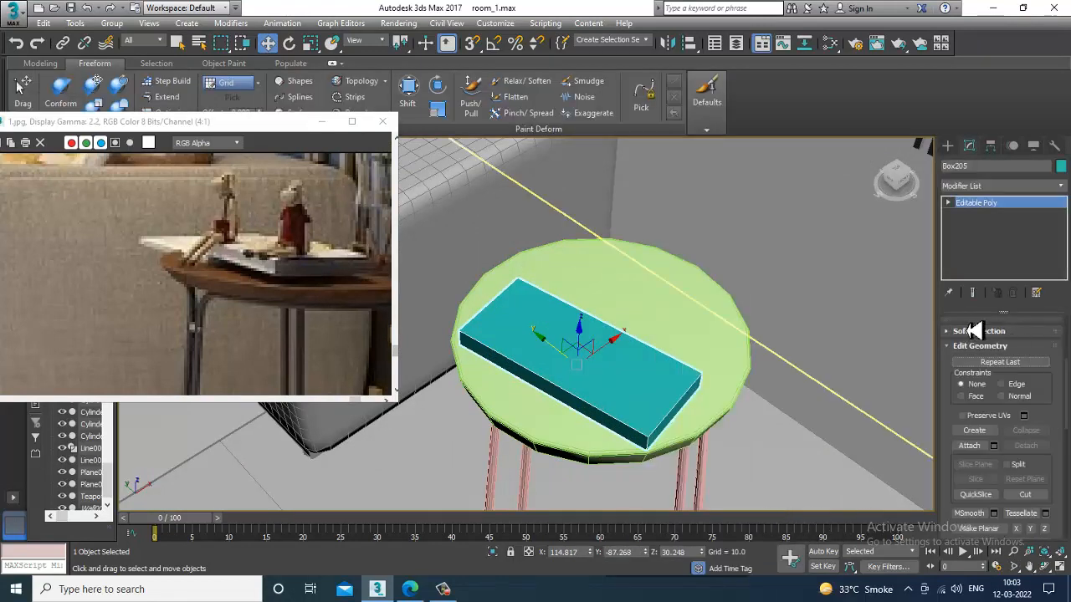
key(4)
click(618, 376)
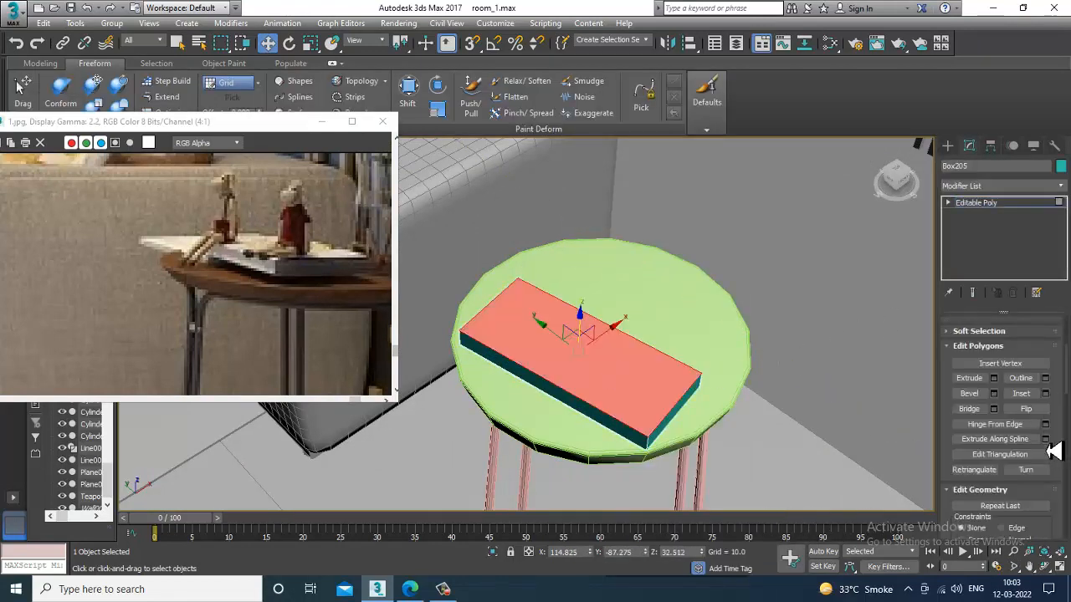
click(1045, 393)
click(550, 374)
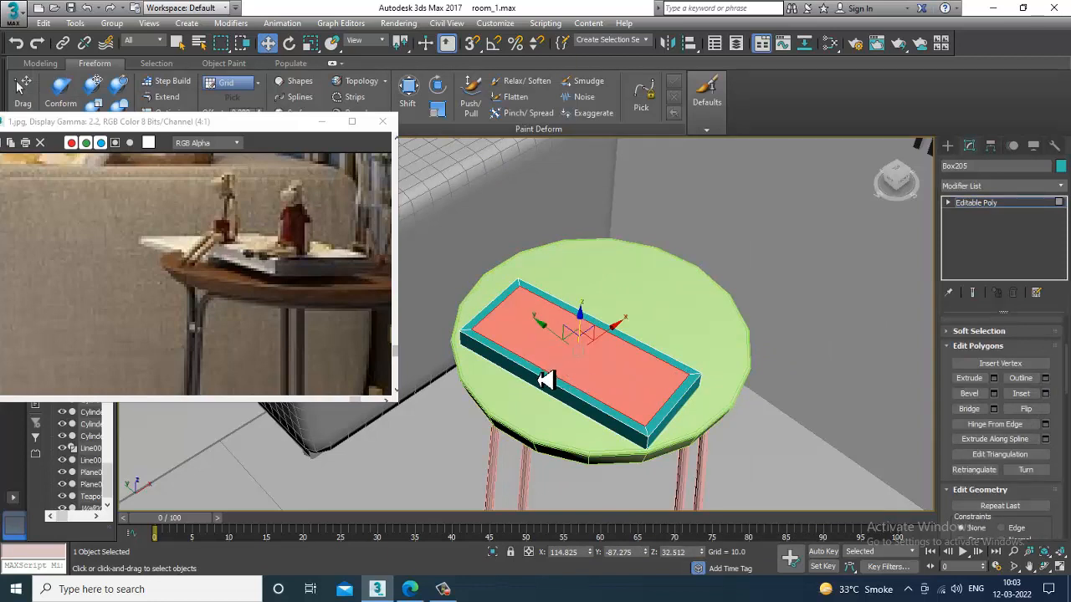
Bevel the inset polygon inward with a height of about -0.764 and an outline of -1.0
click(994, 393)
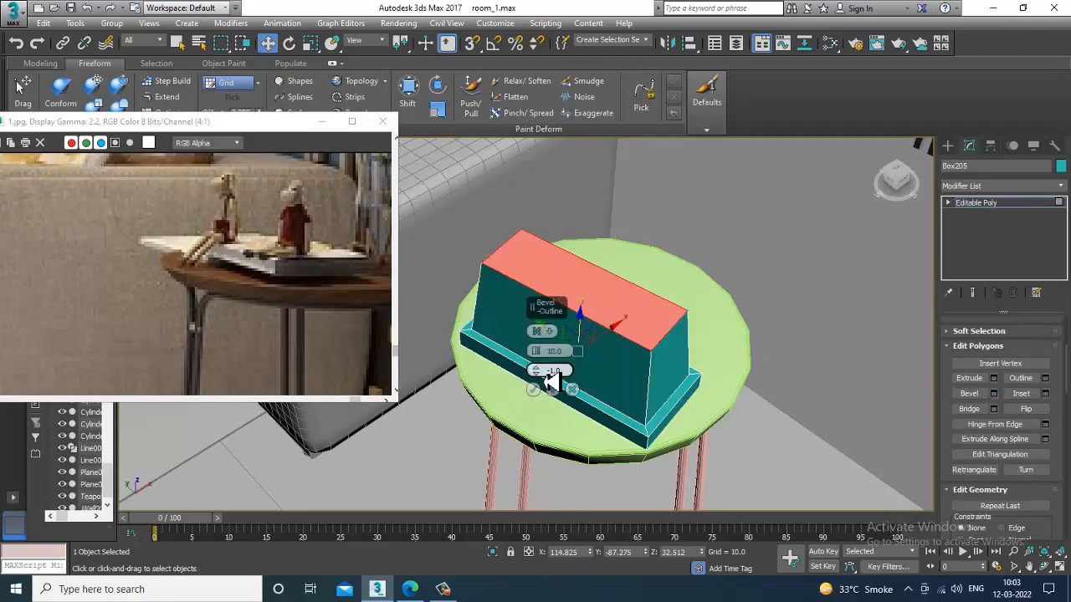
drag(536, 352, 557, 417)
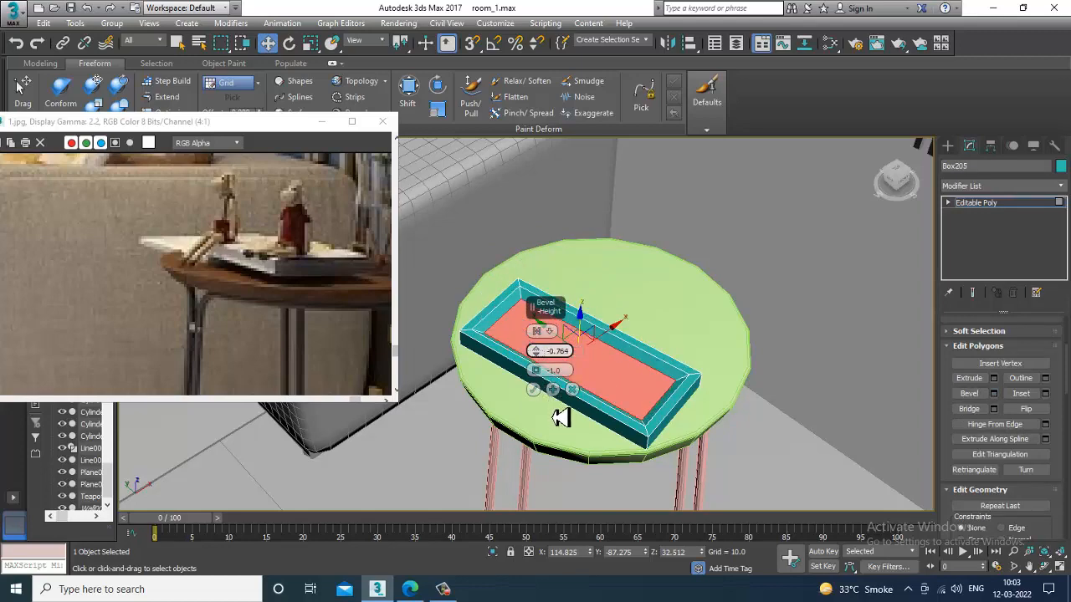
click(533, 390)
alt+middle_drag(550, 399, 669, 372)
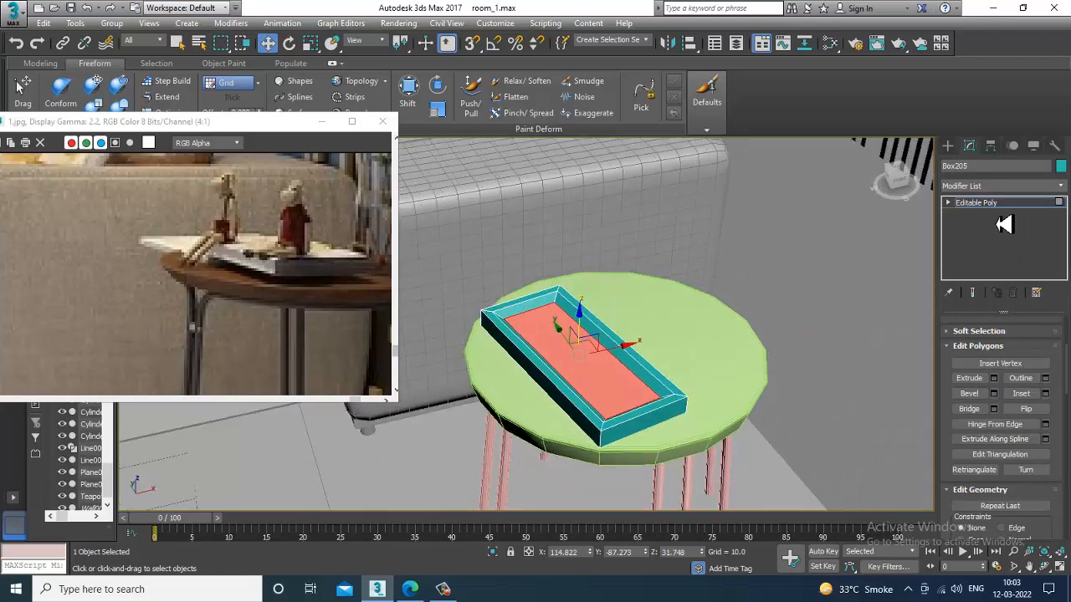
key(5)
scroll(320, 265, down, 3)
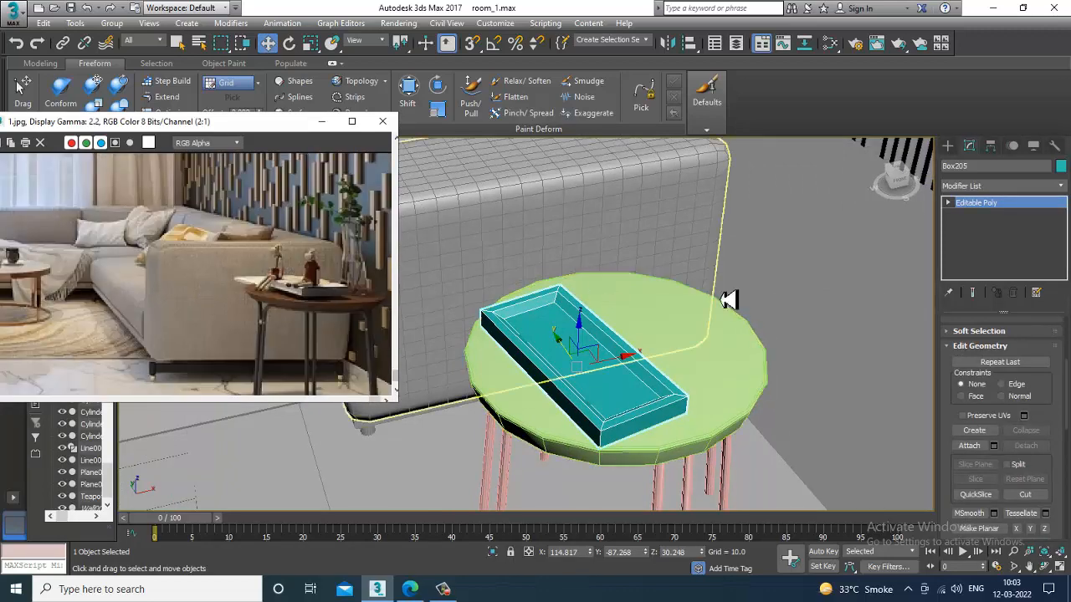
Draw a Line spline in the Left view above the side table as the half profile of a narrow-necked bottle
middle_drag(765, 333, 736, 328)
key(alt+w)
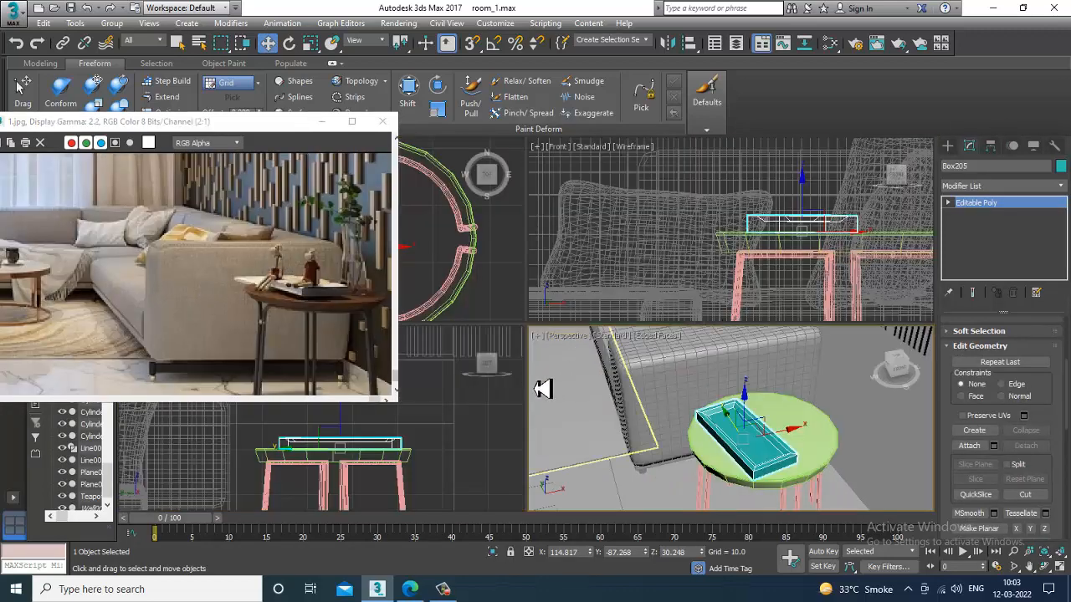
right_click(488, 421)
key(alt+w)
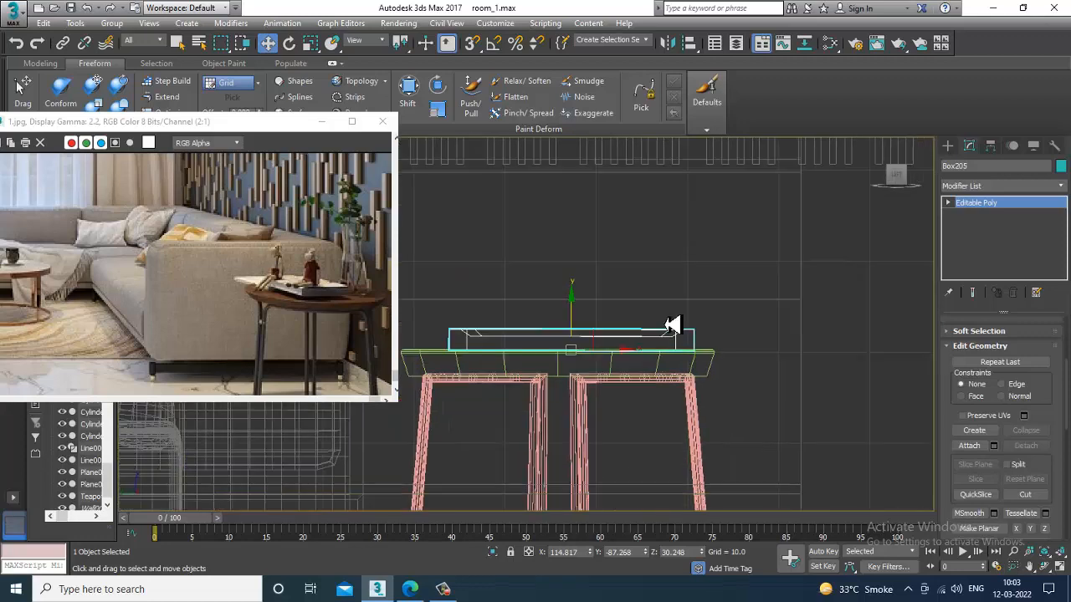
click(949, 146)
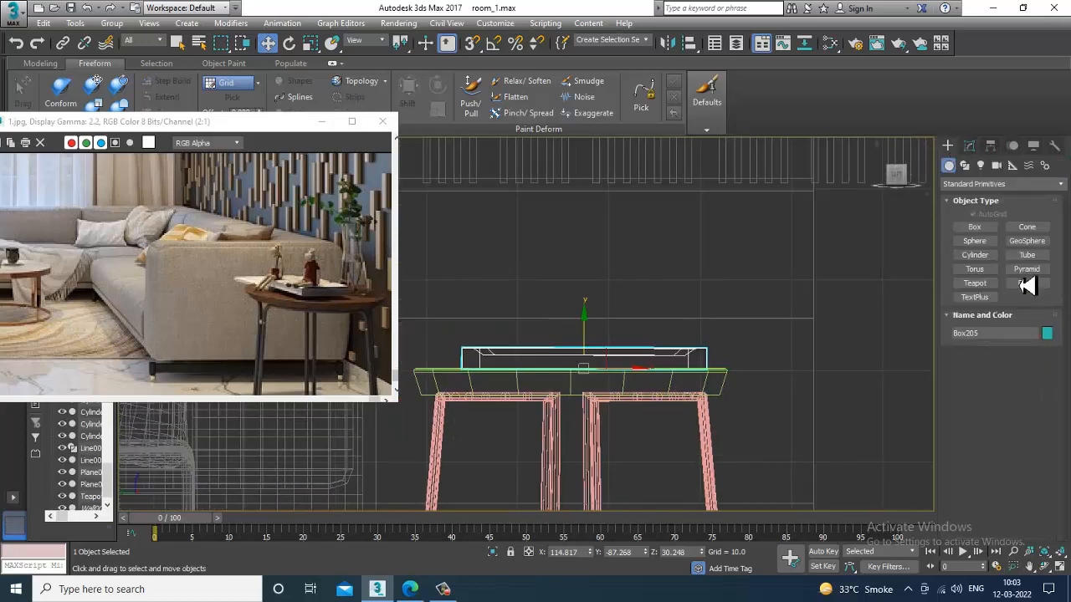
click(965, 164)
click(975, 237)
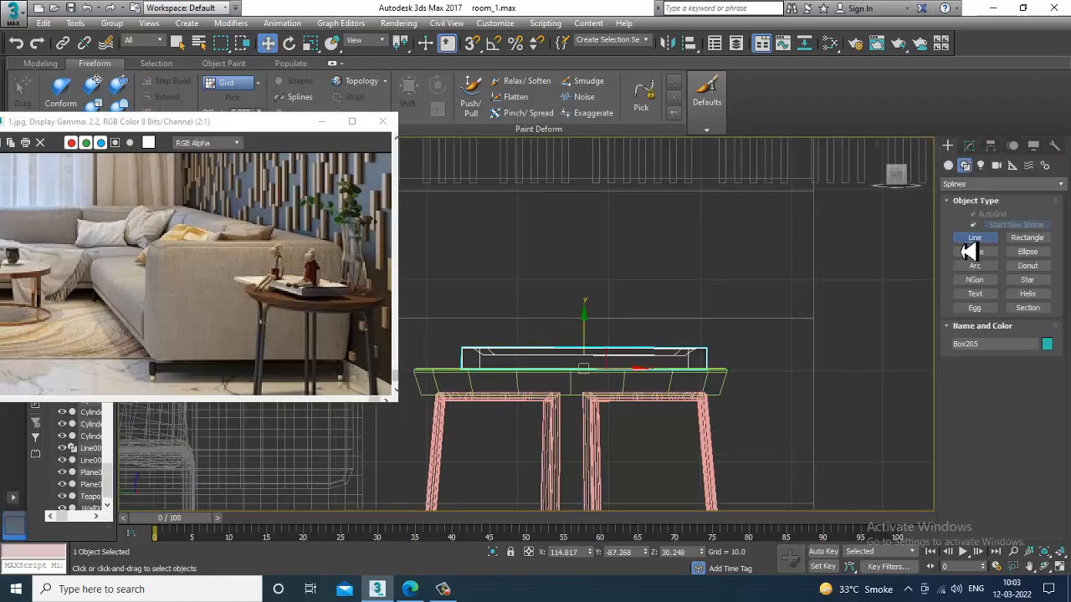
scroll(741, 302, down, 2)
middle_drag(689, 295, 702, 303)
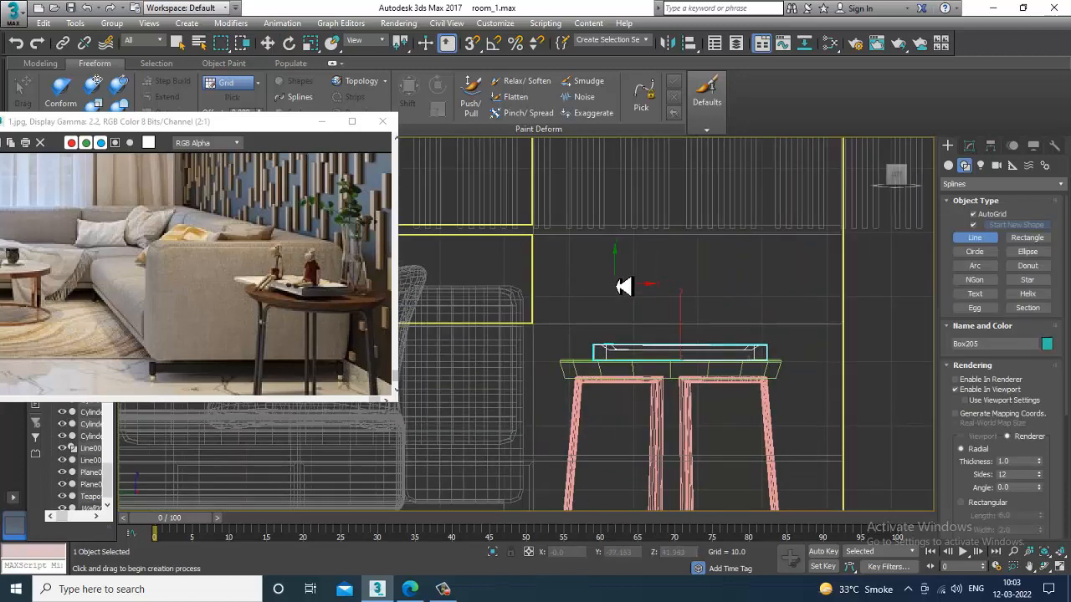
scroll(697, 279, up, 2)
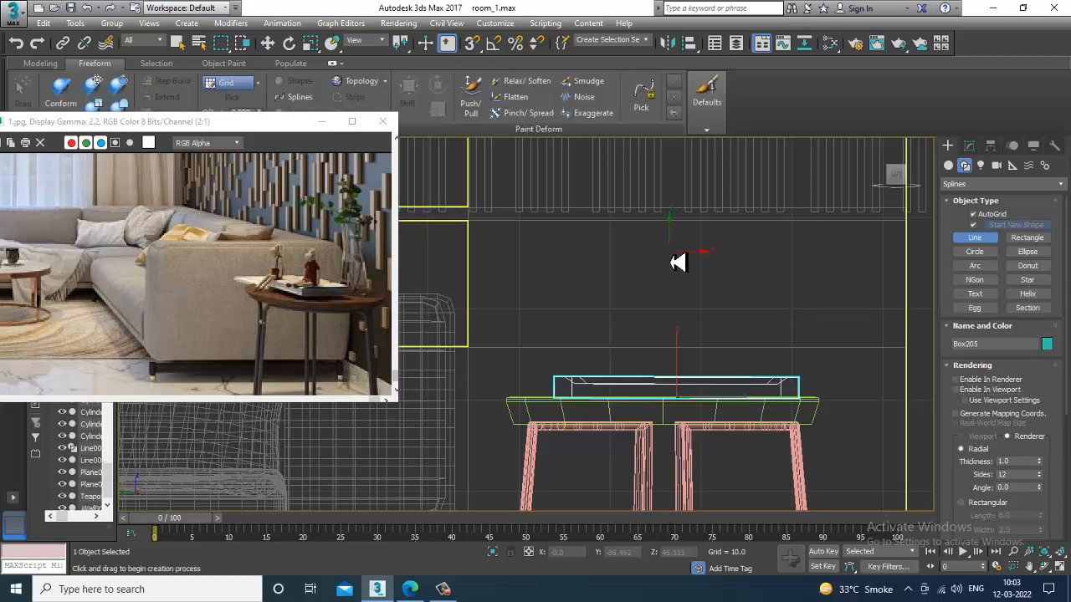
click(667, 258)
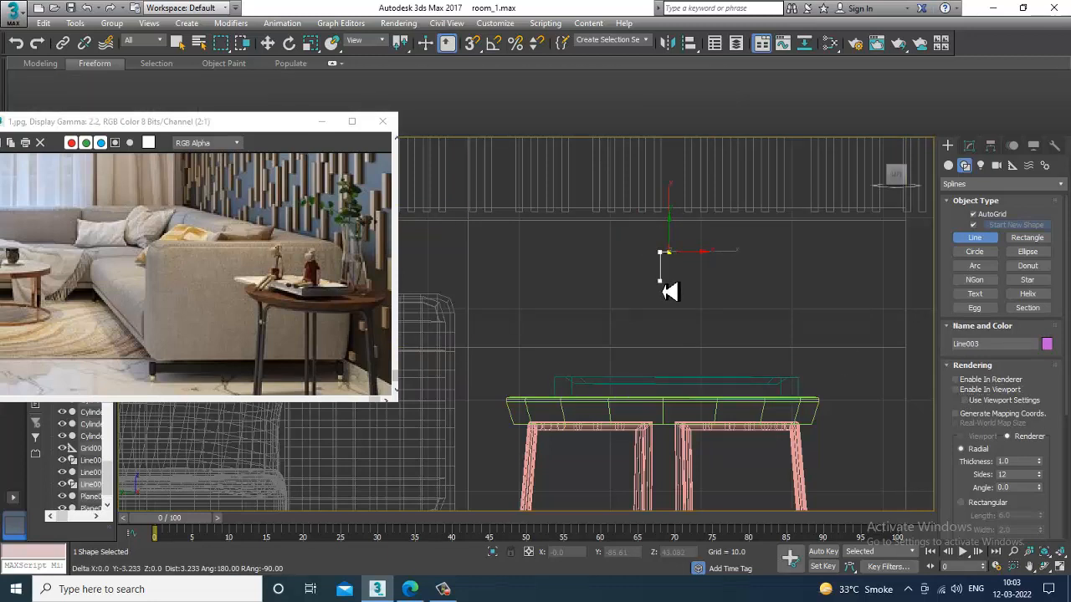
click(660, 297)
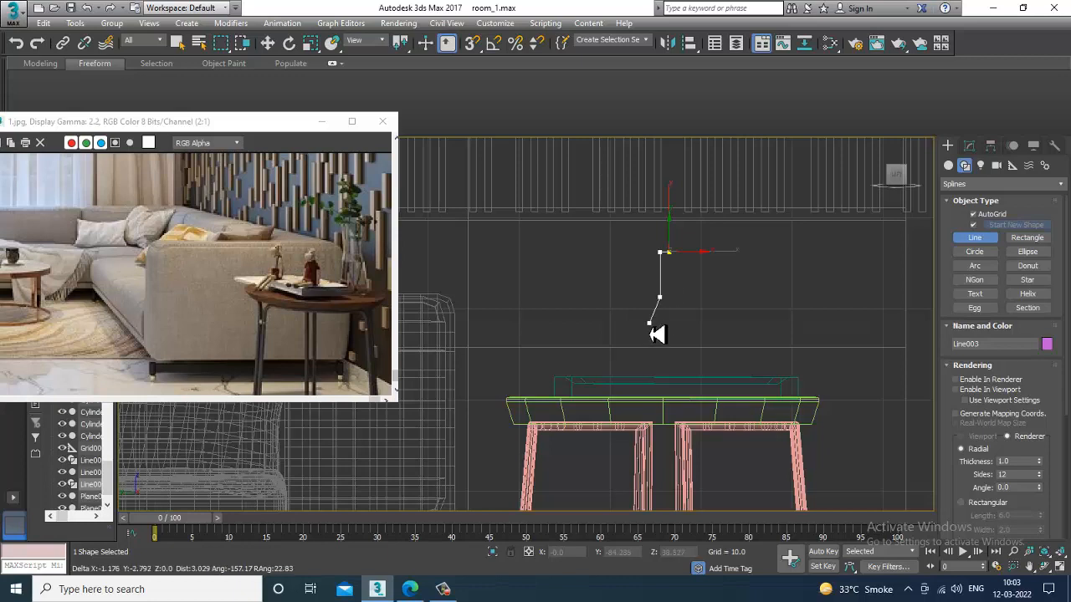
click(648, 392)
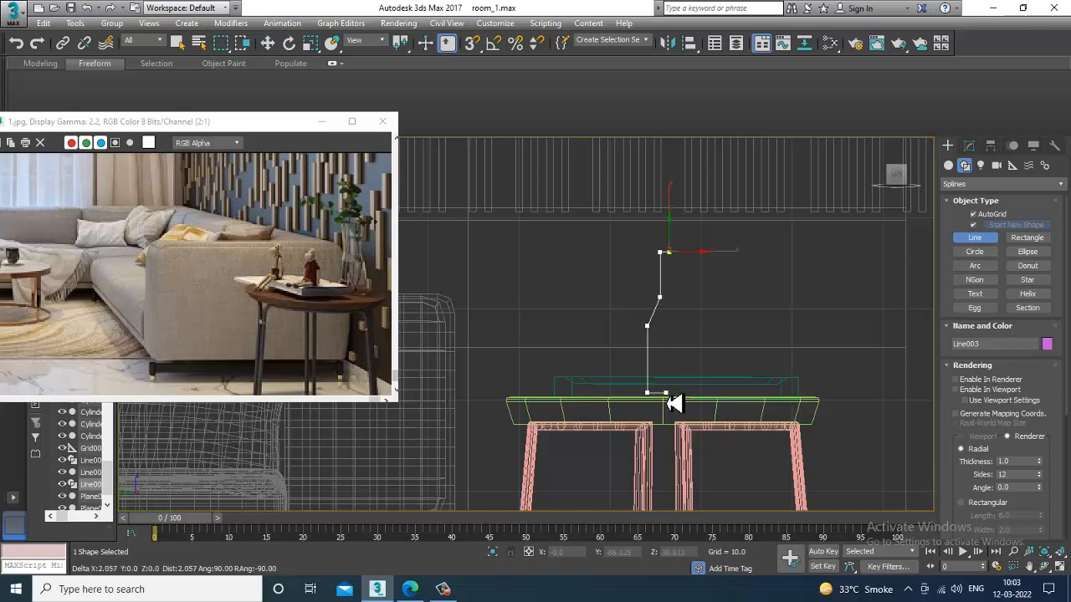
right_click(667, 394)
click(622, 335)
key(w)
Fillet the base corner, shoulder and neck vertices of the bottle profile
middle_drag(673, 353, 688, 320)
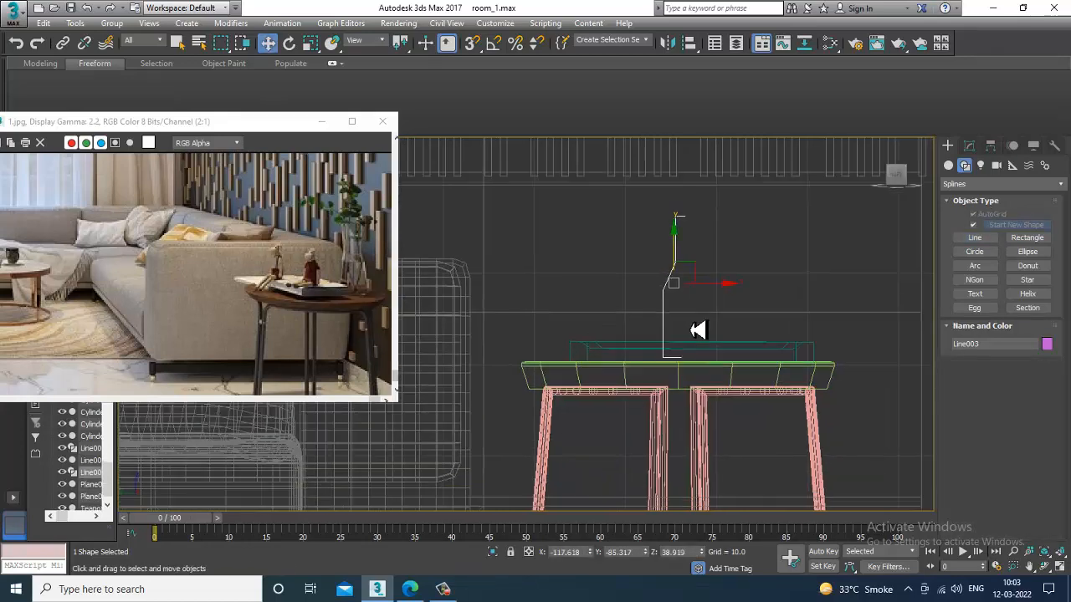
scroll(682, 343, up, 2)
key(1)
click(652, 360)
ctrl+drag(662, 292, 662, 290)
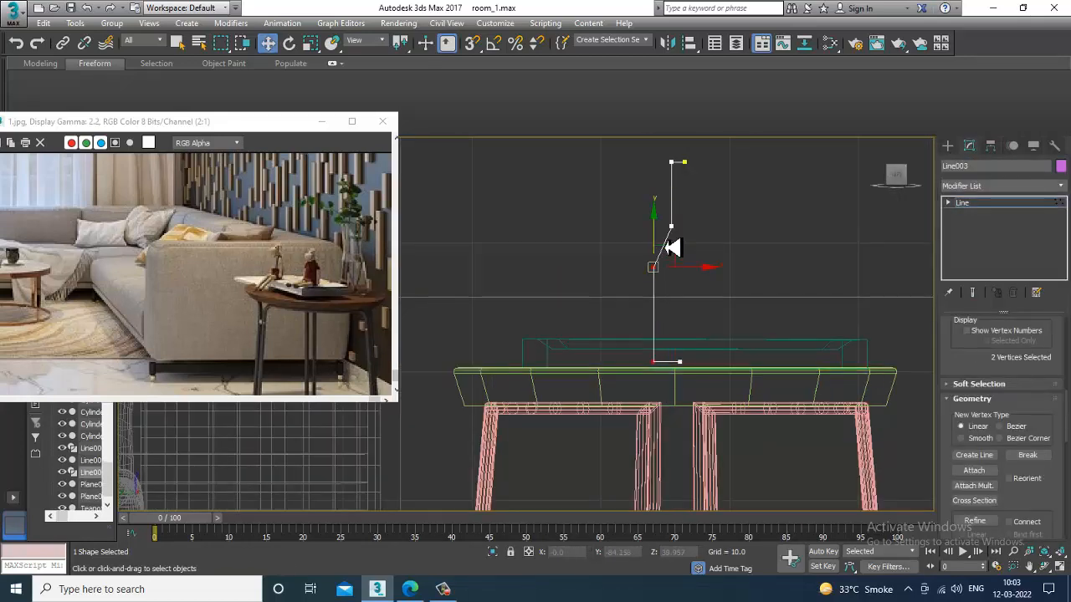
drag(981, 500, 1022, 264)
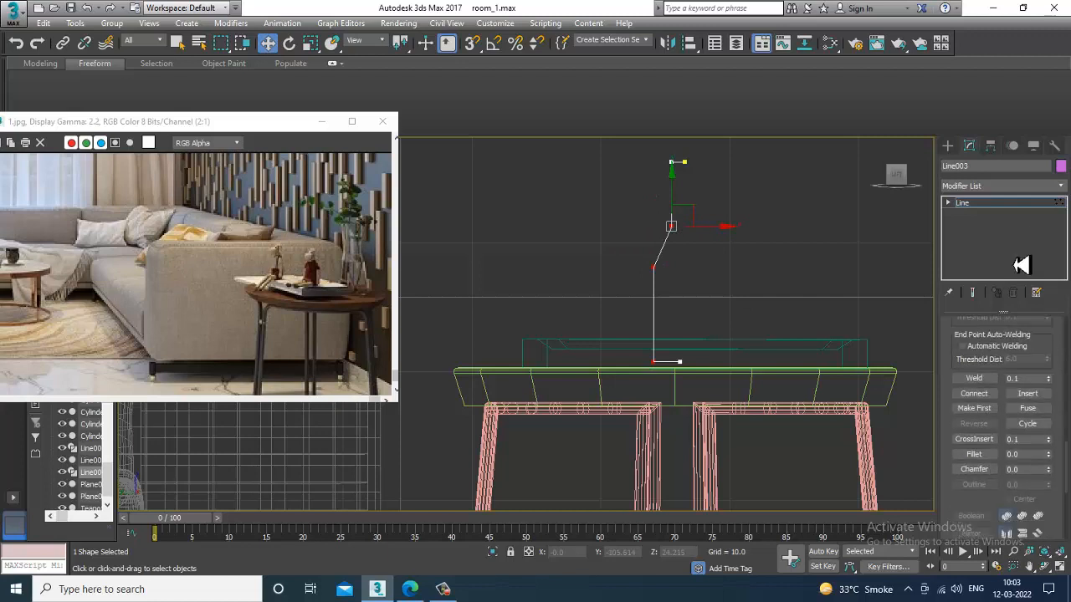
click(986, 456)
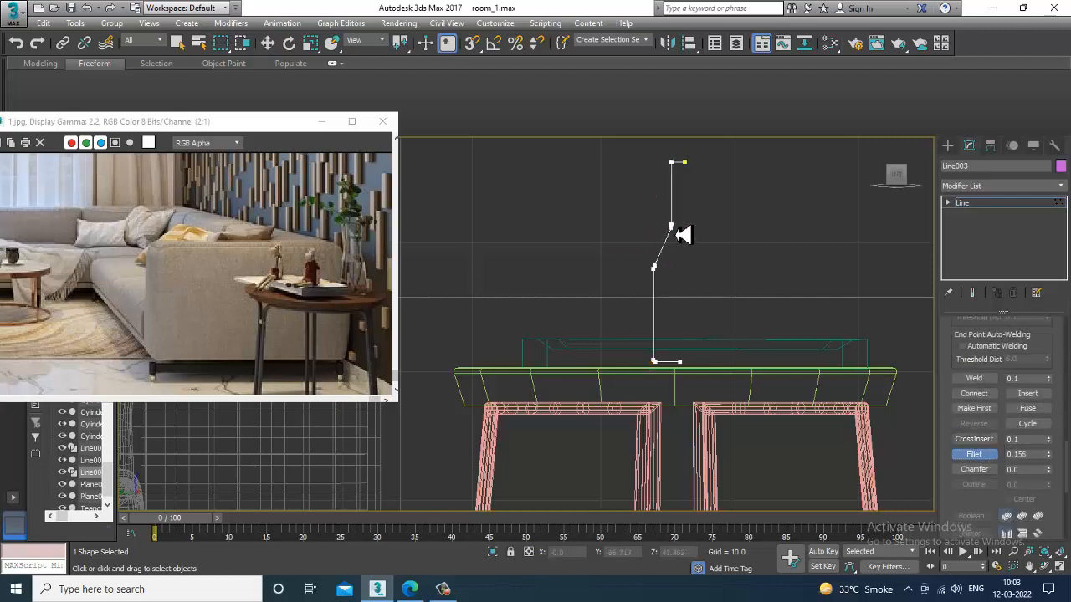
click(442, 589)
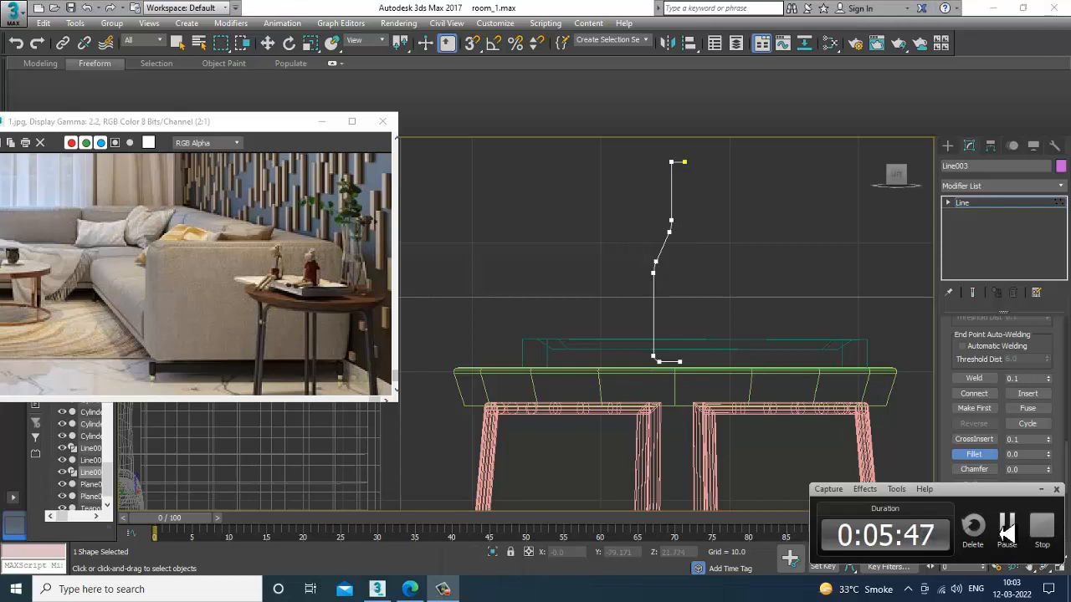
click(1007, 532)
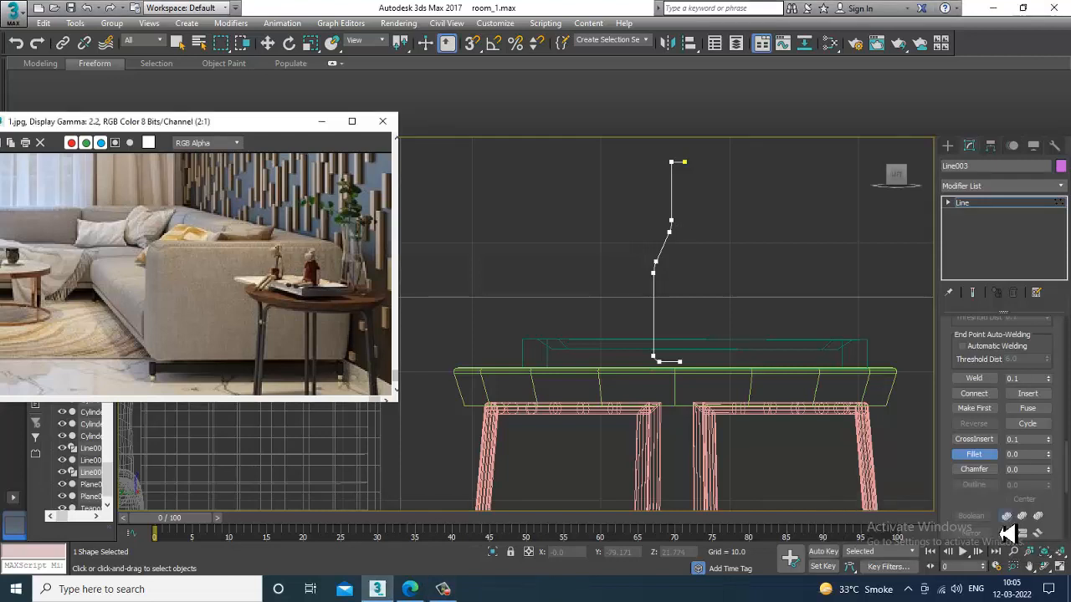
Apply a Lathe modifier to the bottle profile and align its axis to Max
middle_drag(708, 270, 691, 288)
key(w)
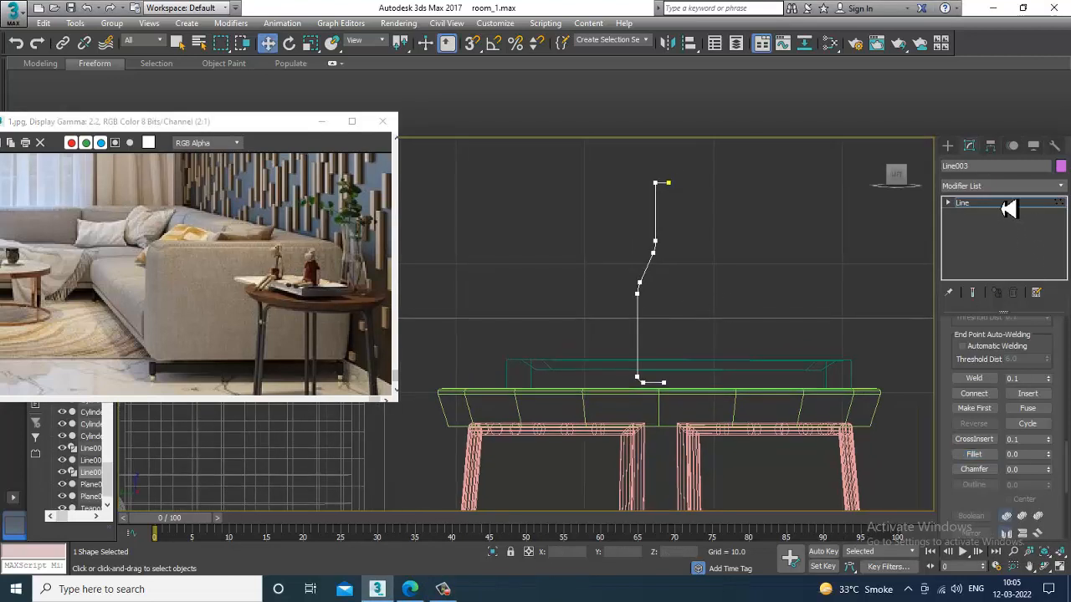
click(1008, 203)
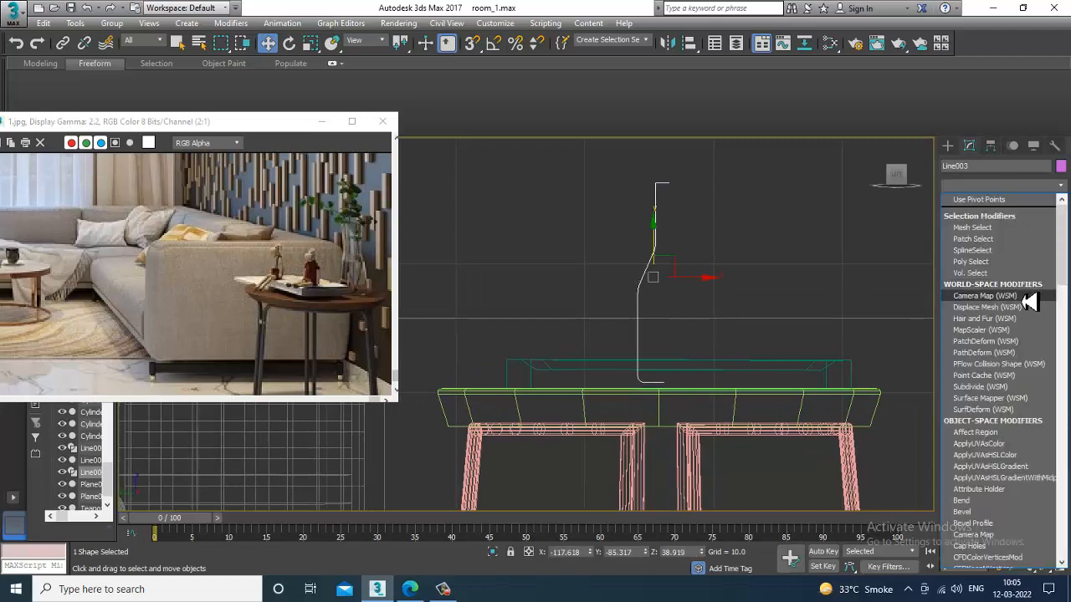
key(l)
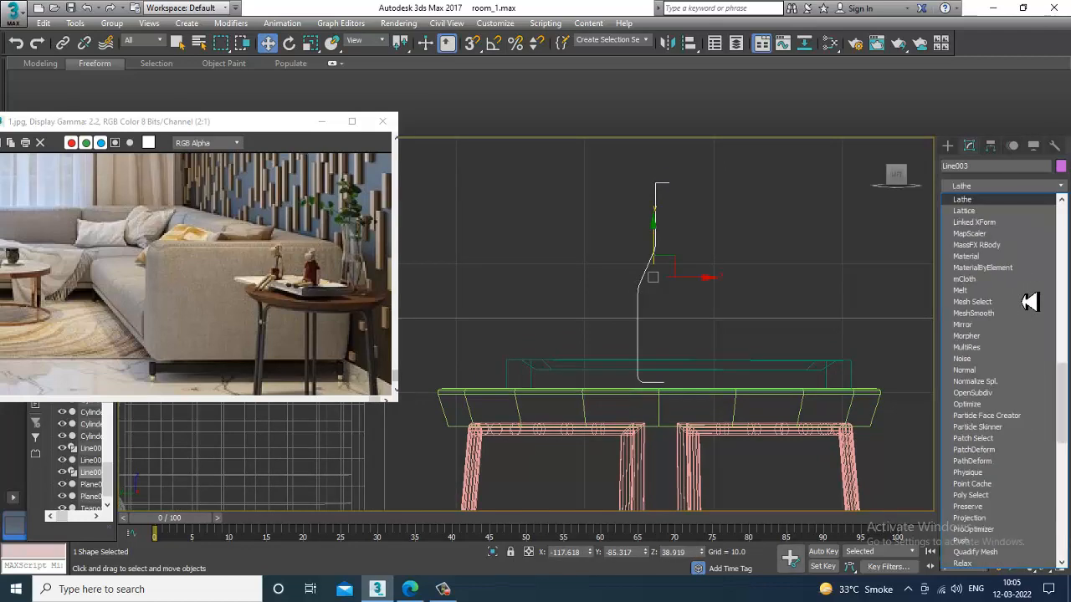
click(1004, 204)
click(1032, 414)
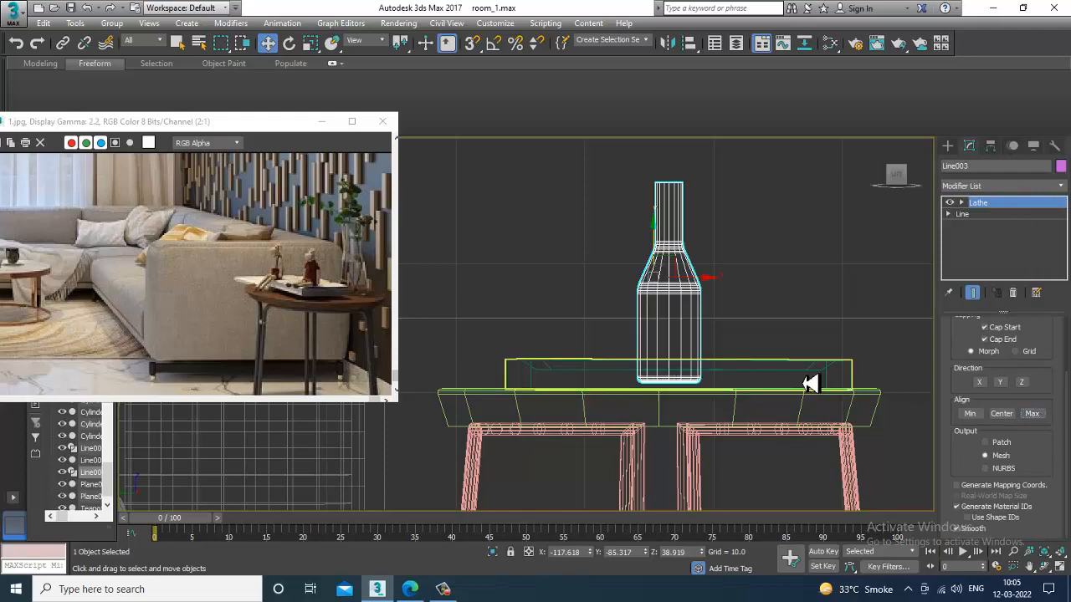
Slim the bottle by moving the profile's outer-side vertices about 0.29 inward along X, below the Lathe modifier
scroll(740, 313, up, 5)
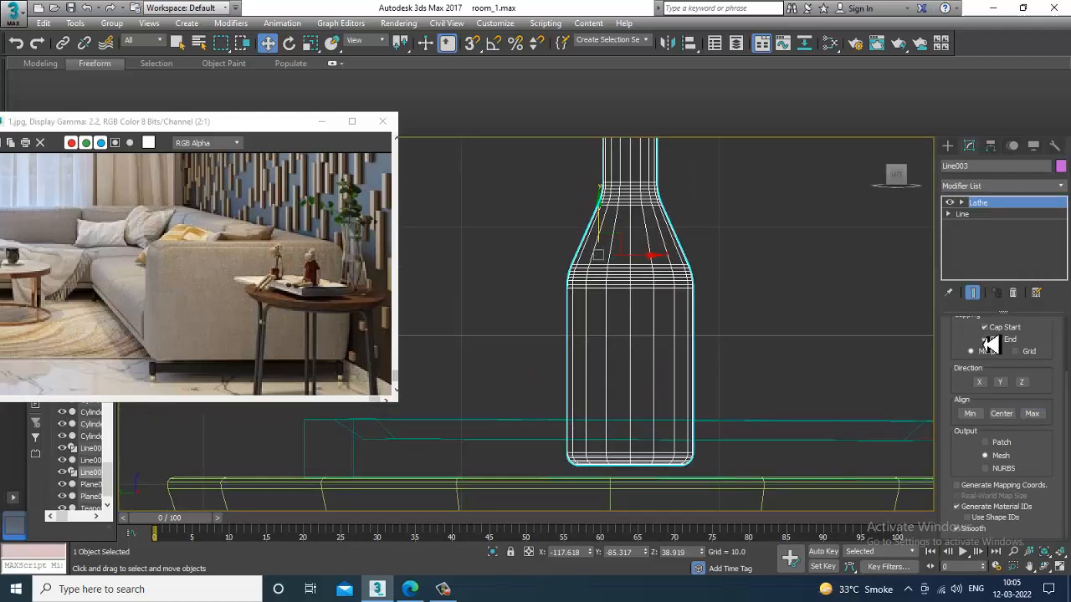
click(949, 214)
click(973, 225)
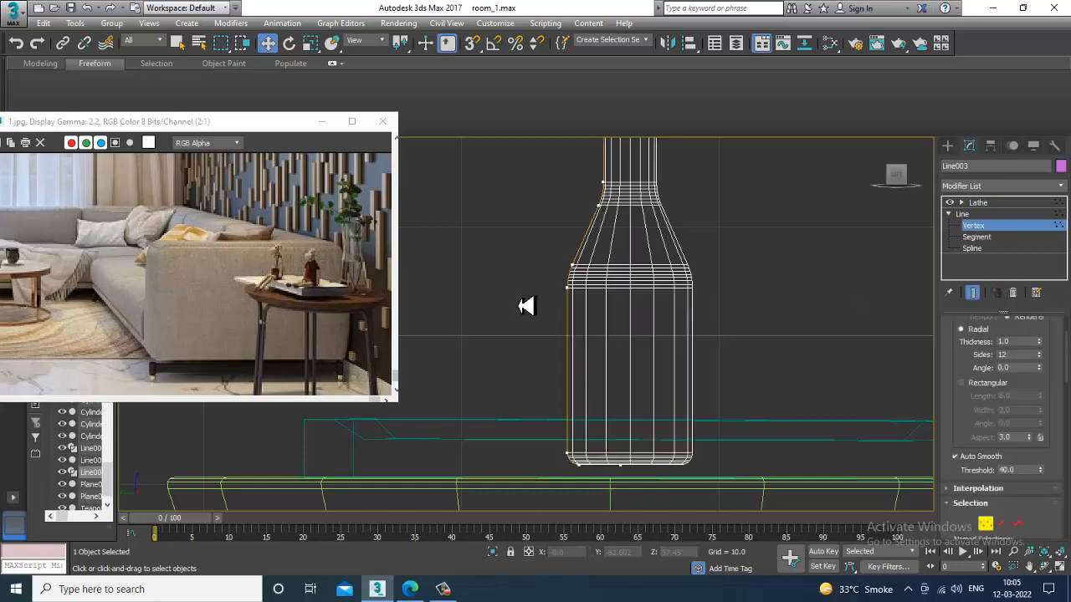
scroll(543, 327, down, 4)
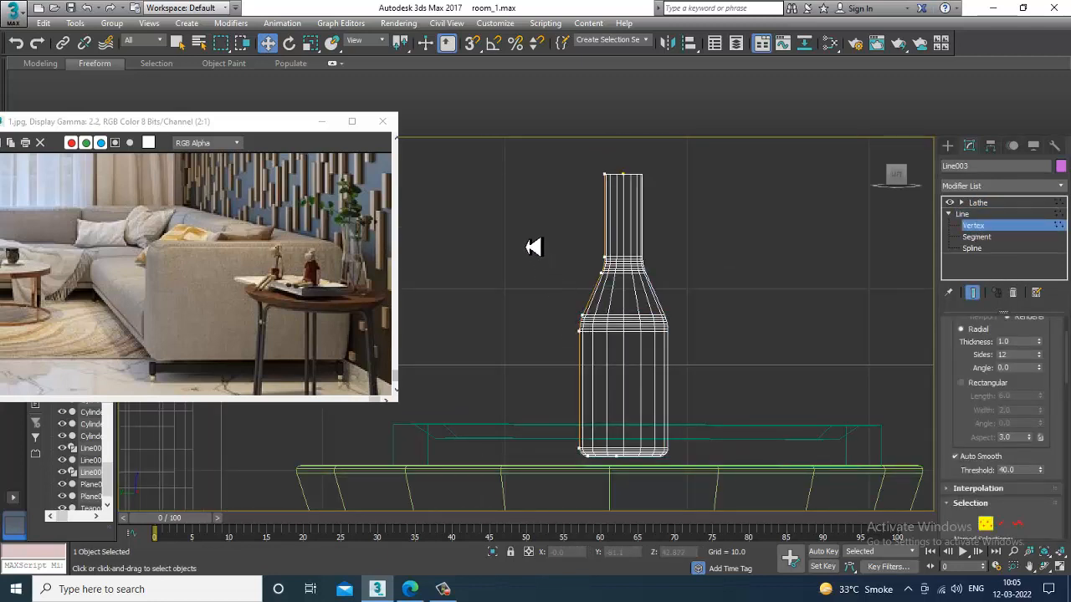
drag(524, 236, 630, 491)
drag(651, 268, 657, 266)
key(ctrl+z)
drag(661, 186, 667, 185)
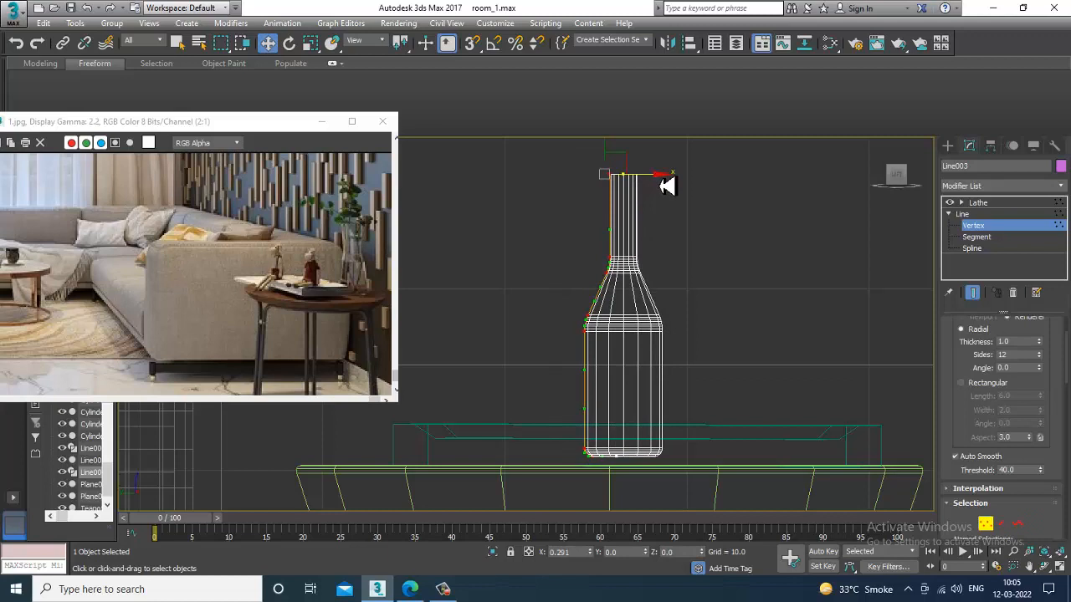
scroll(684, 286, up, 2)
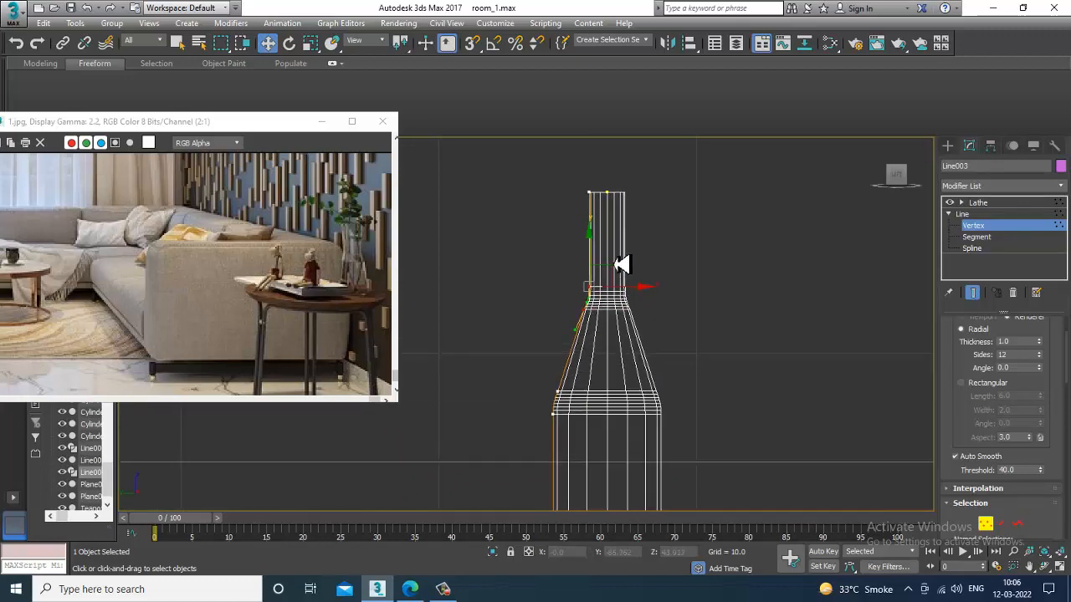
Move the whole bottle along X in the Perspective view onto the side table at an X position of about 126.8
key(alt+w)
key(alt+w)
scroll(765, 406, up, 3)
scroll(754, 393, down, 10)
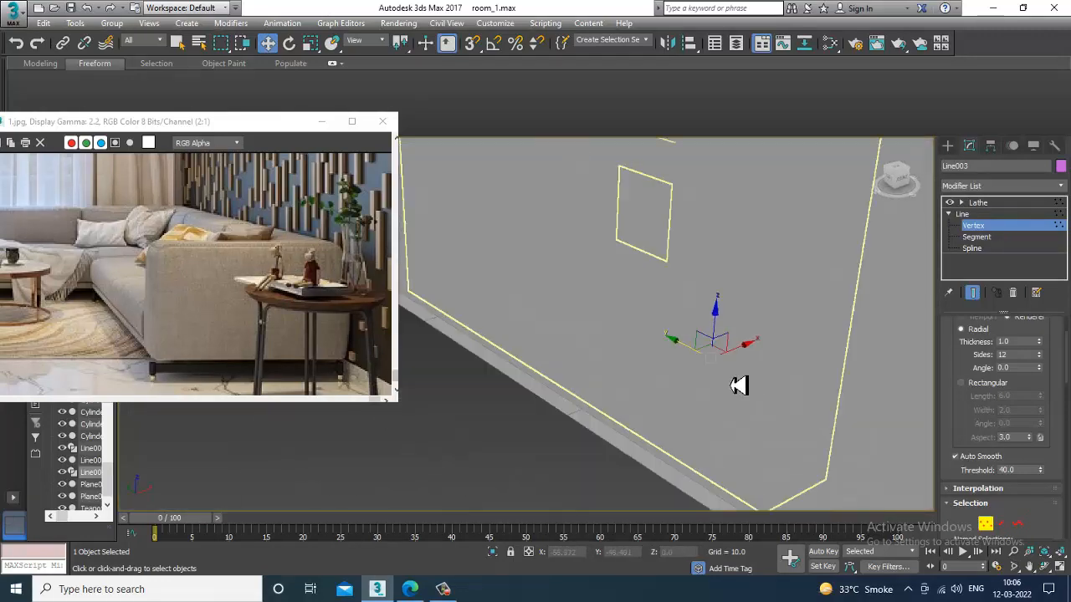
click(981, 202)
alt+middle_drag(688, 406, 413, 351)
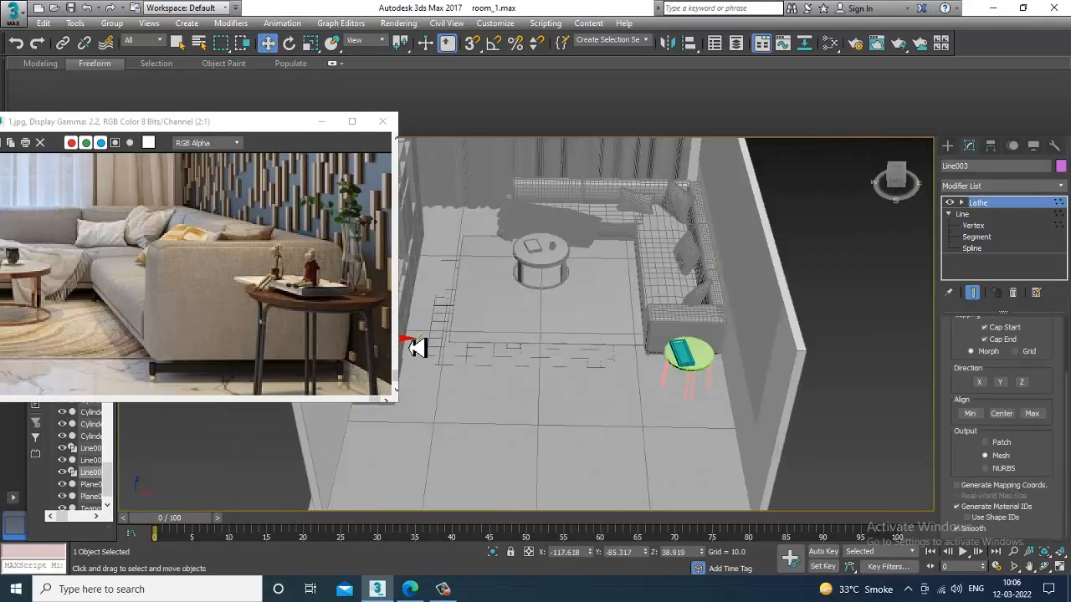
drag(416, 347, 710, 359)
scroll(761, 358, up, 10)
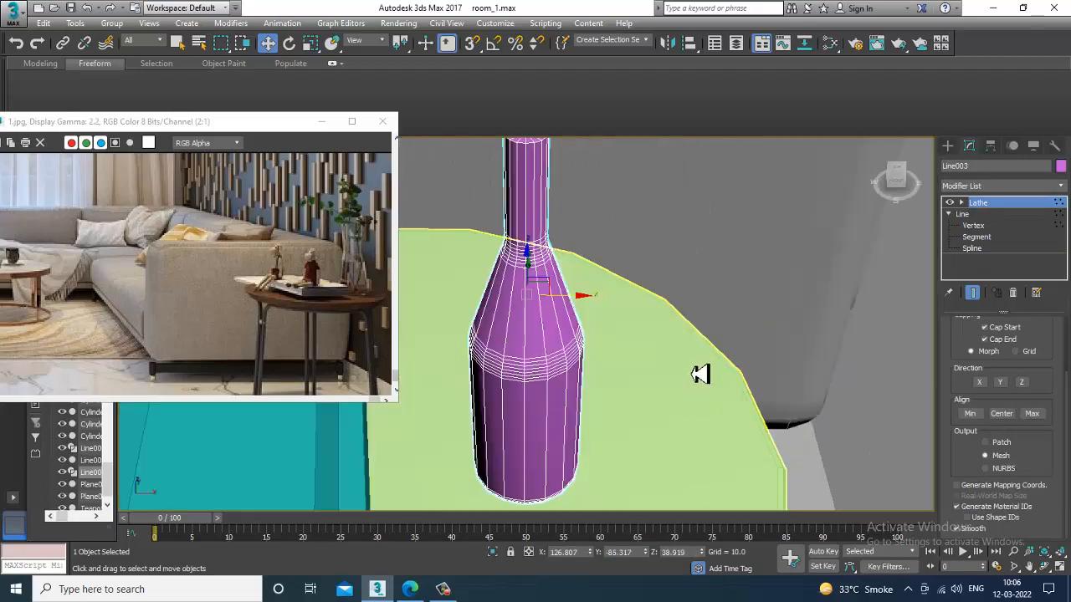
Convert the lathed bottle on the side table to an Editable Poly
alt+middle_drag(700, 373, 681, 344)
scroll(681, 344, down, 6)
scroll(636, 359, up, 8)
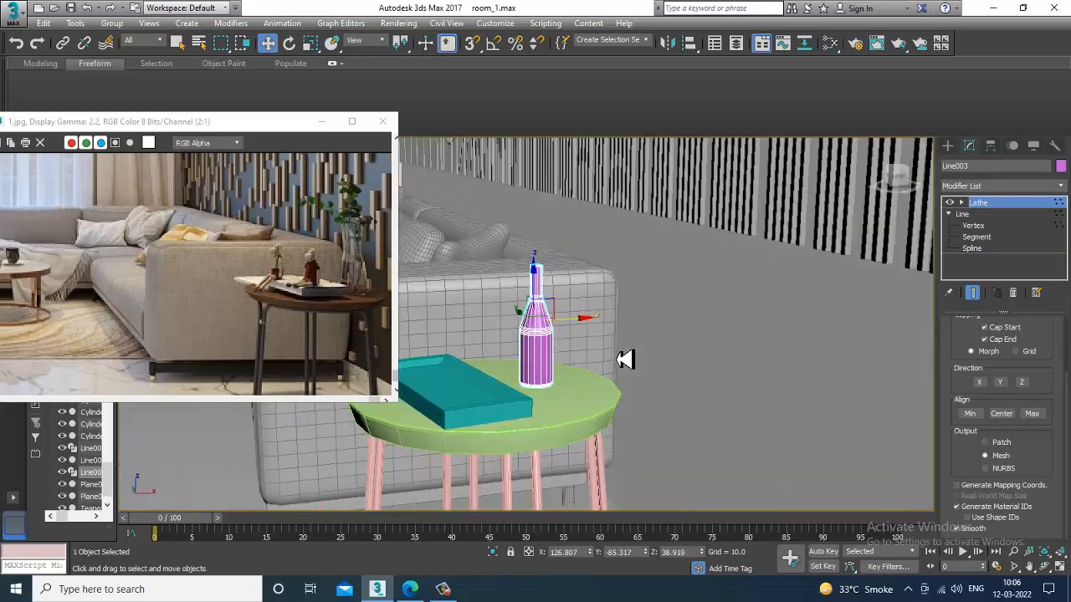
scroll(593, 360, up, 8)
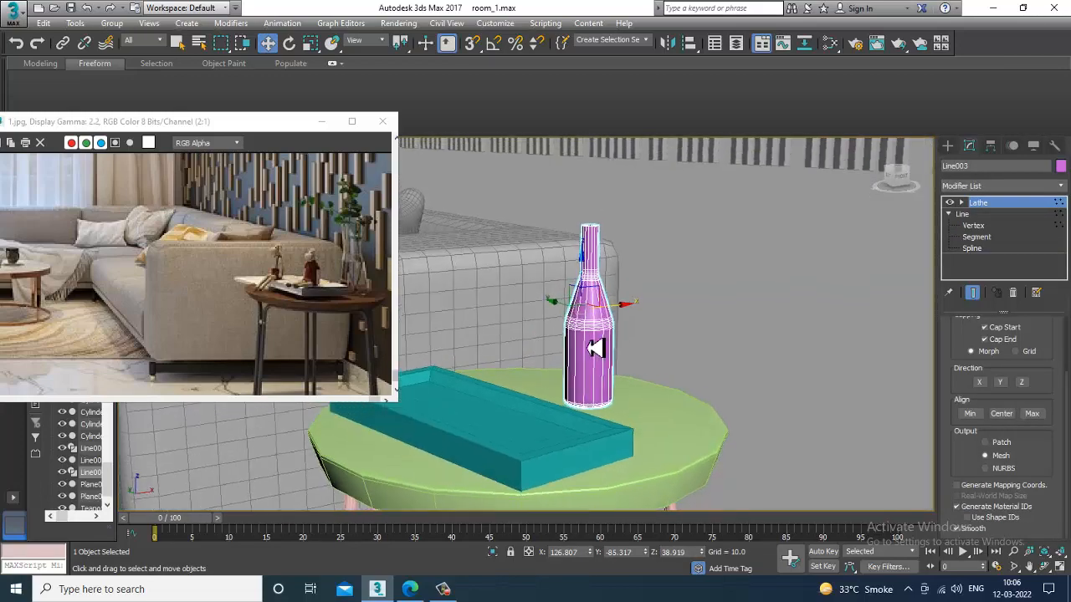
alt+middle_drag(613, 341, 662, 392)
scroll(619, 284, up, 4)
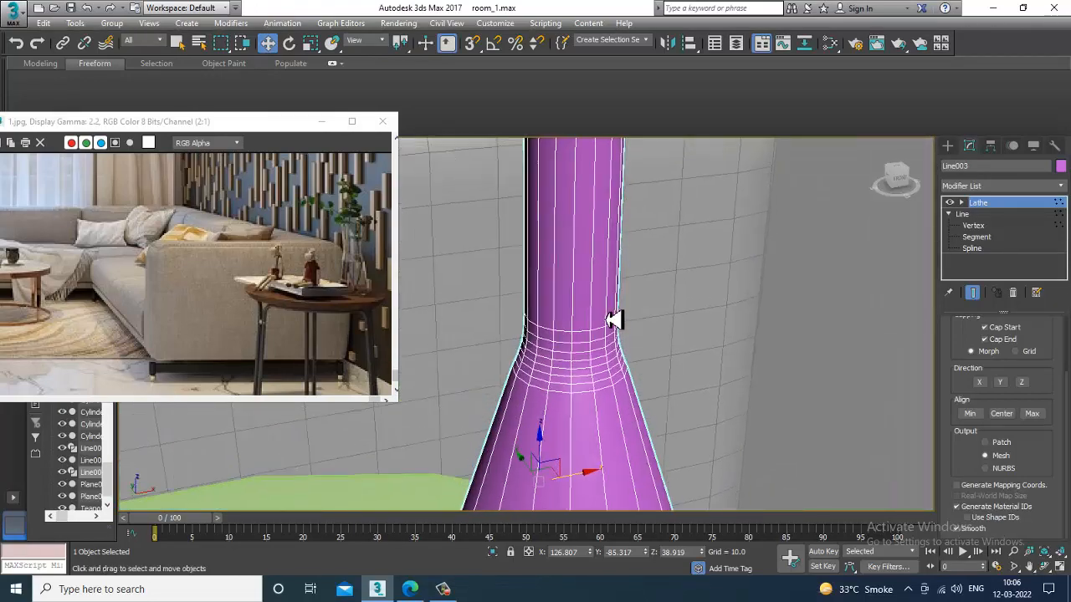
scroll(619, 335, down, 8)
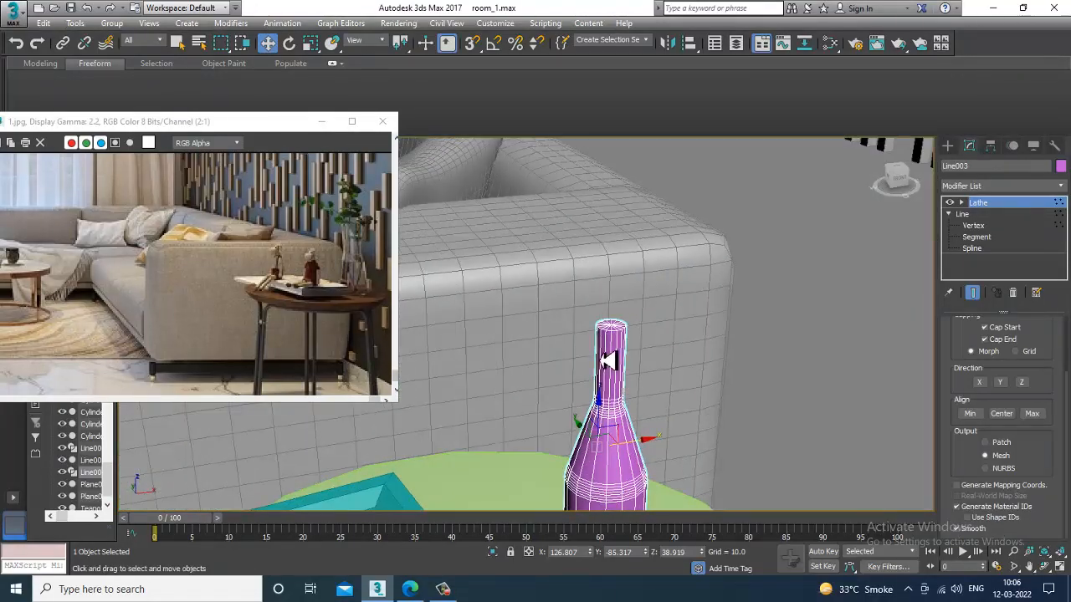
right_click(596, 345)
mouse_move(704, 498)
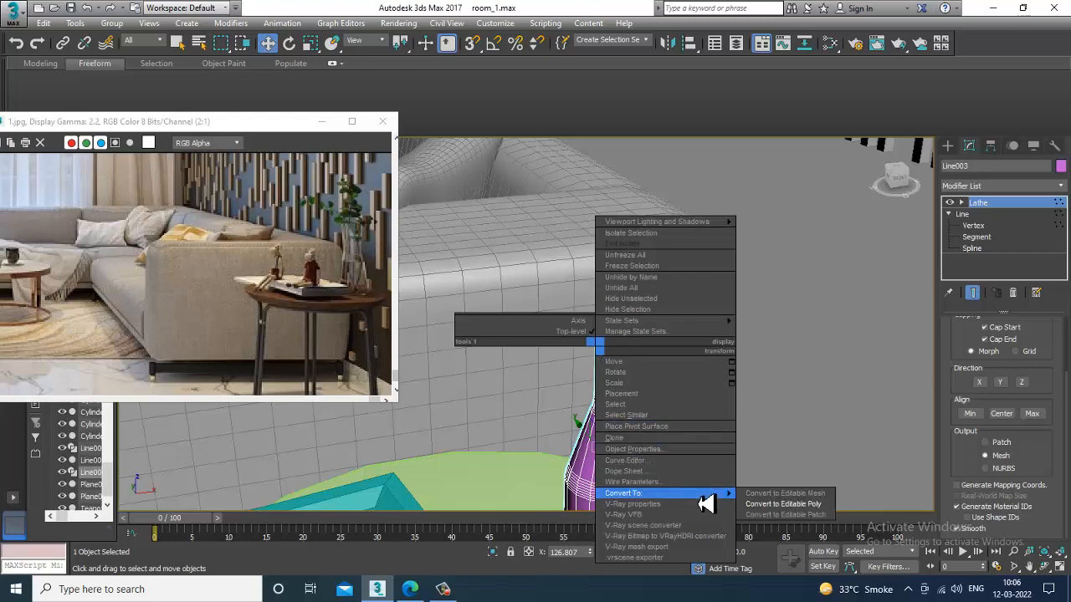
click(796, 508)
key(z)
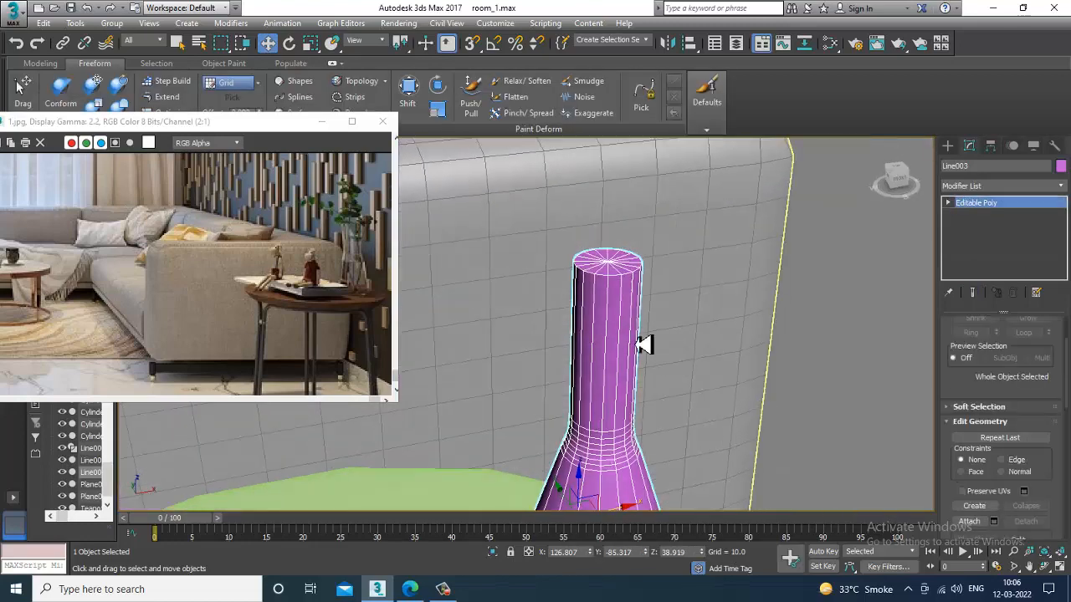
key(4)
alt+drag(529, 342, 663, 337)
alt+middle_drag(665, 336, 675, 365)
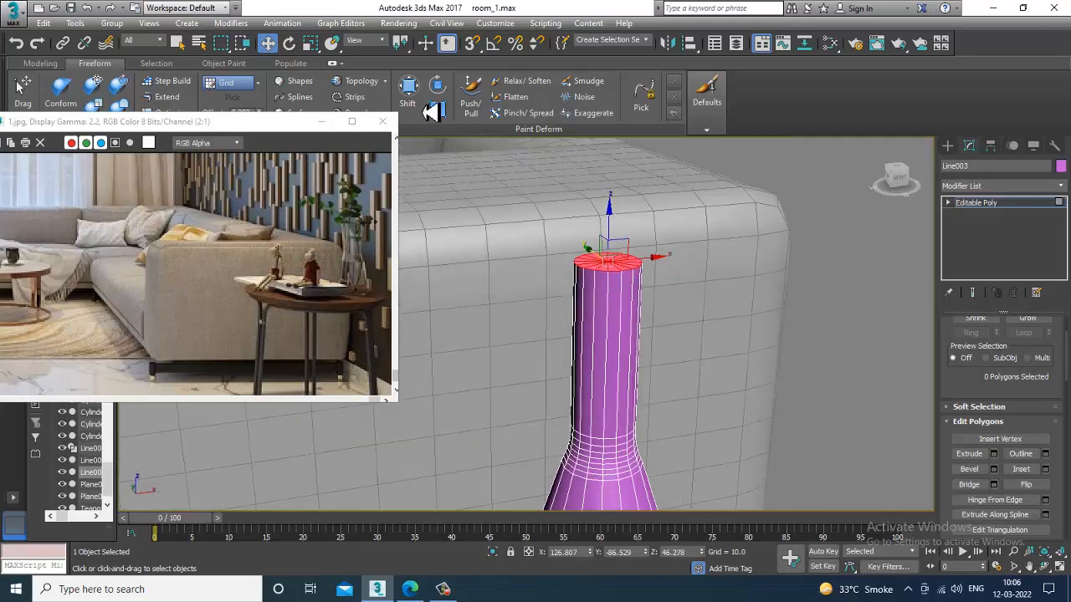
click(981, 206)
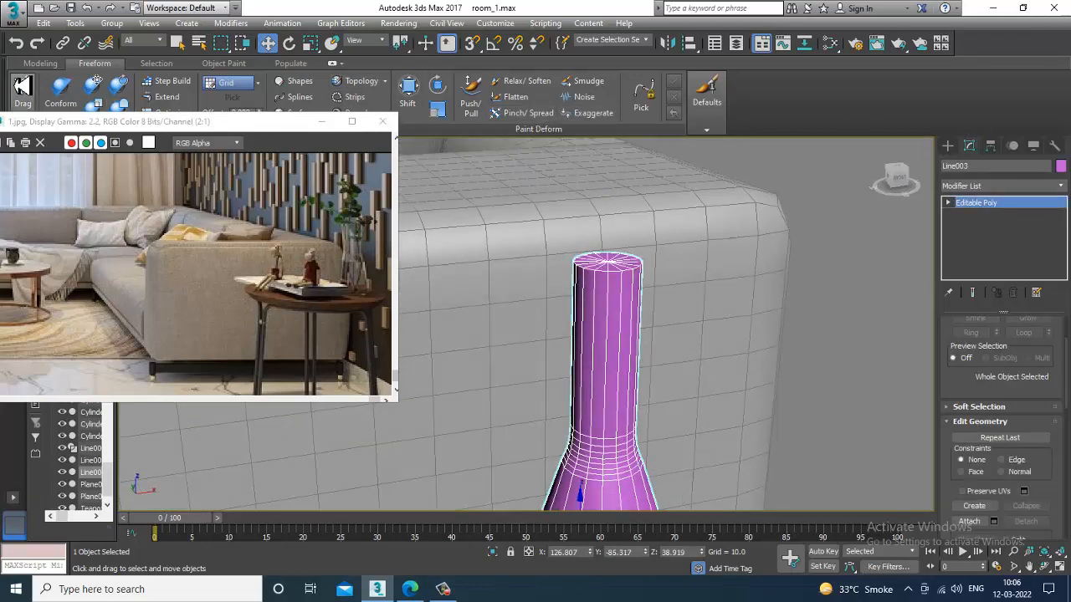
Add a horizontal edge loop around the neck just below the bottle's mouth with Swift Loop
click(40, 63)
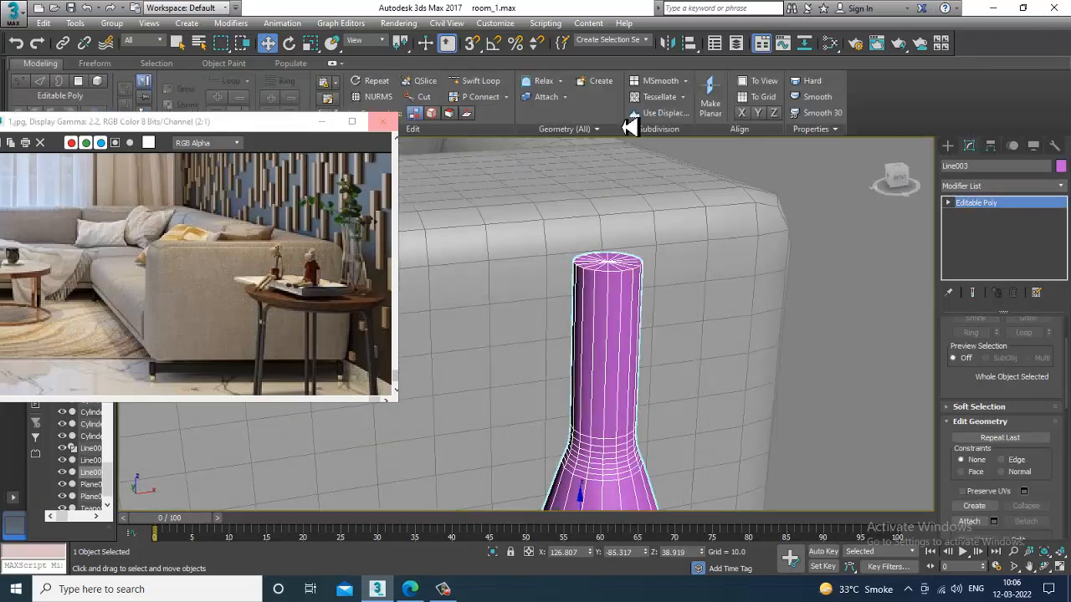
click(481, 81)
alt+middle_drag(621, 293, 744, 306)
right_click(916, 224)
Select the ring of side polygons between the new edge loop and the bottle's top rim, using the Front view
key(4)
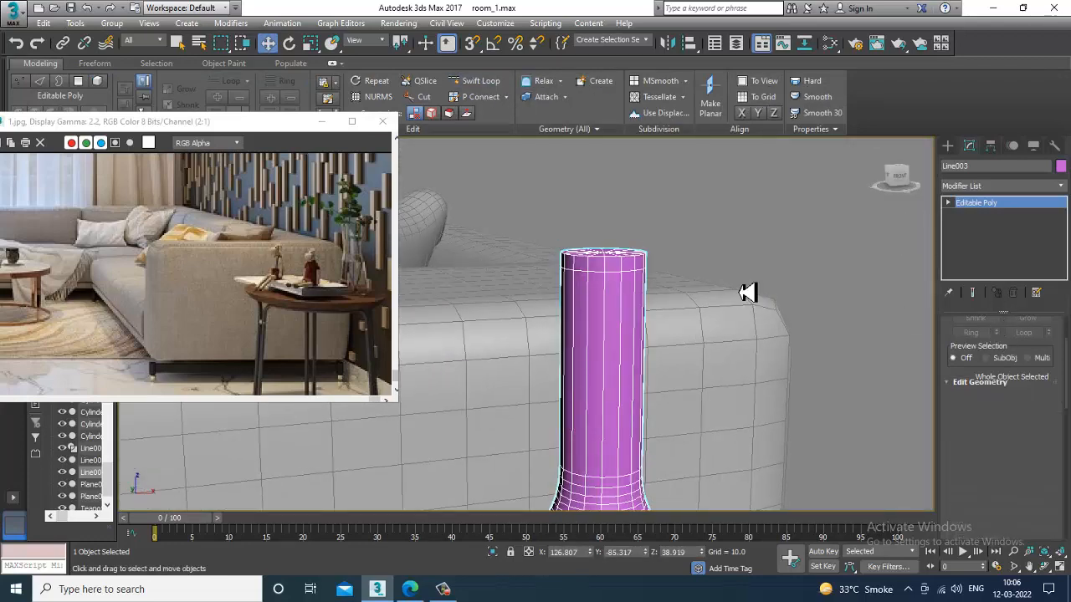
key(alt+w)
middle_click(756, 256)
key(alt+w)
key(z)
scroll(724, 317, down, 5)
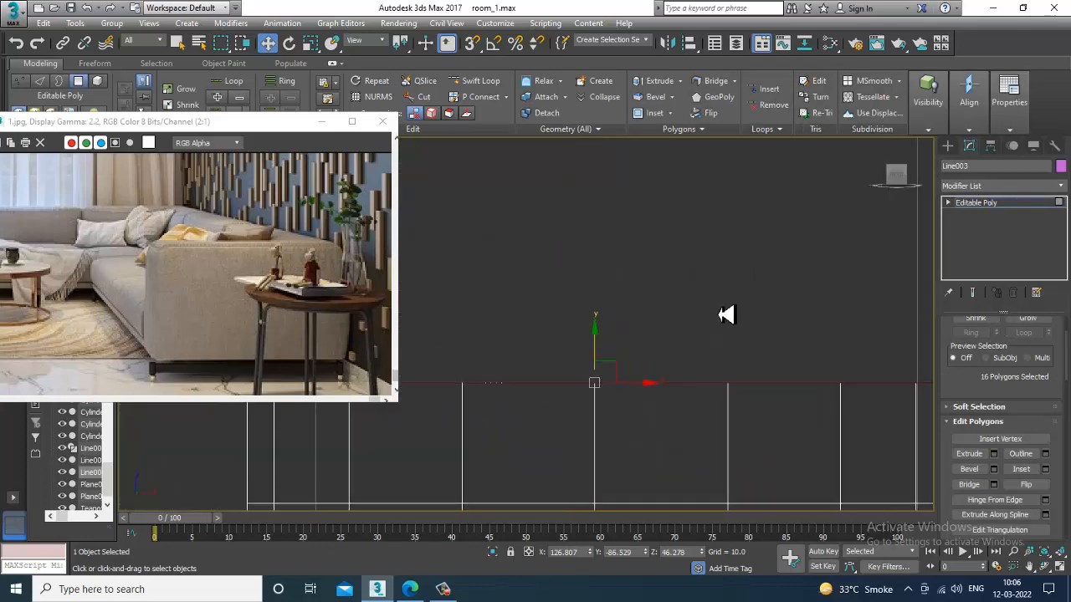
drag(545, 344, 830, 352)
key(alt+w)
middle_click(775, 450)
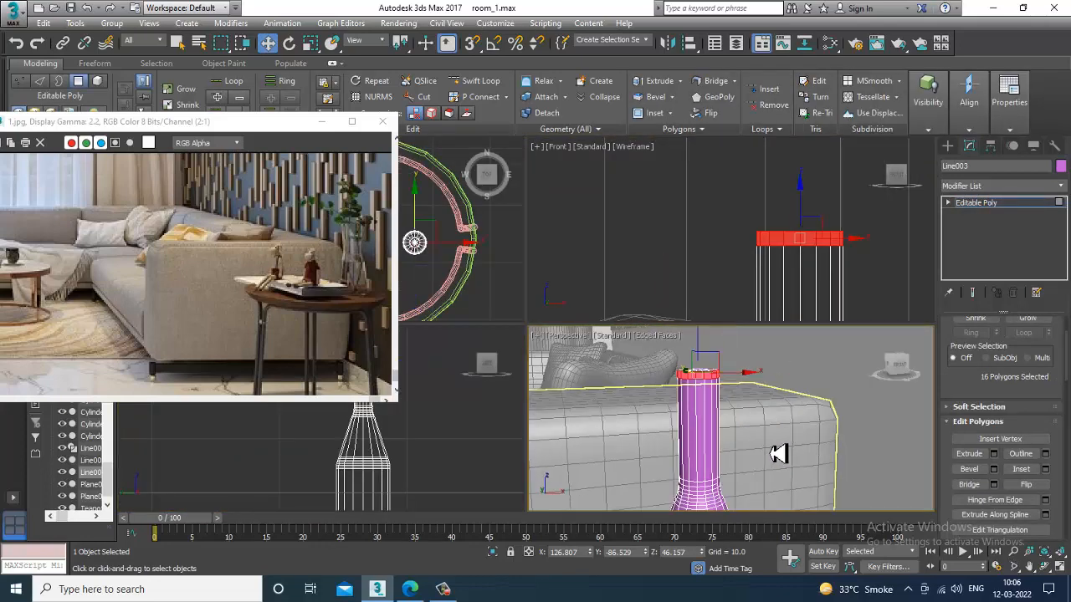
key(alt+w)
alt+middle_drag(670, 398, 711, 421)
key(z)
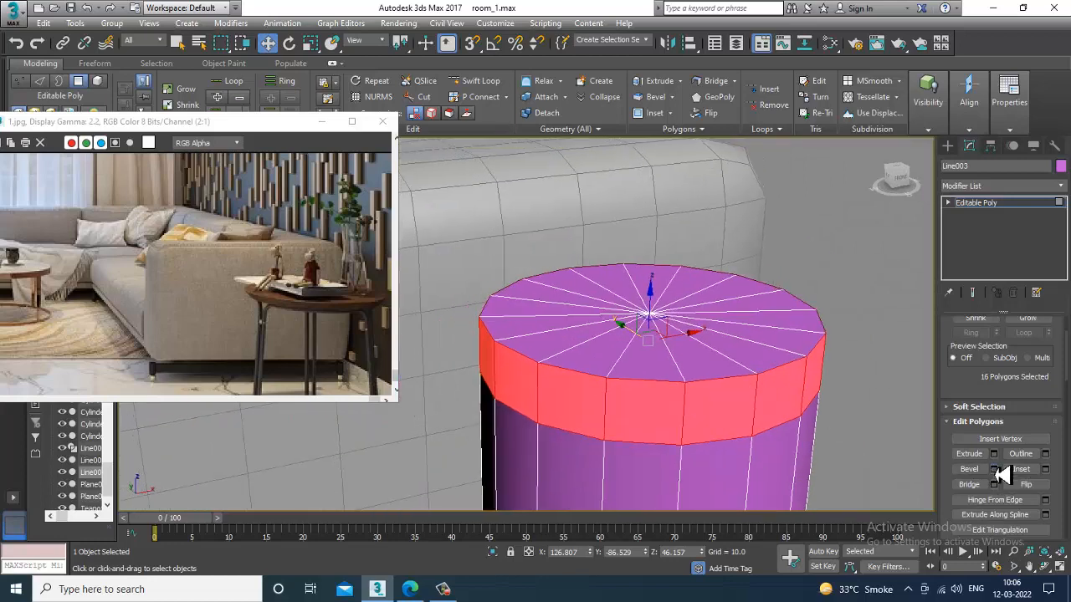
Bevel the rim band by Local Normal with a height of 0.053 and an outline of -0.047
click(995, 470)
click(540, 330)
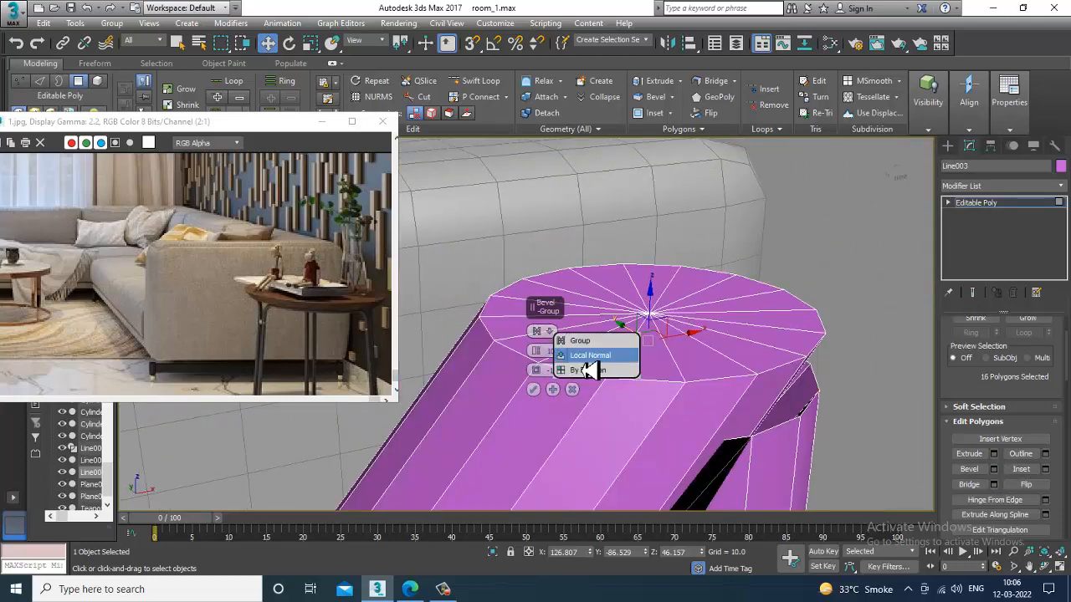
click(585, 368)
drag(545, 362, 570, 407)
scroll(566, 357, down, 2)
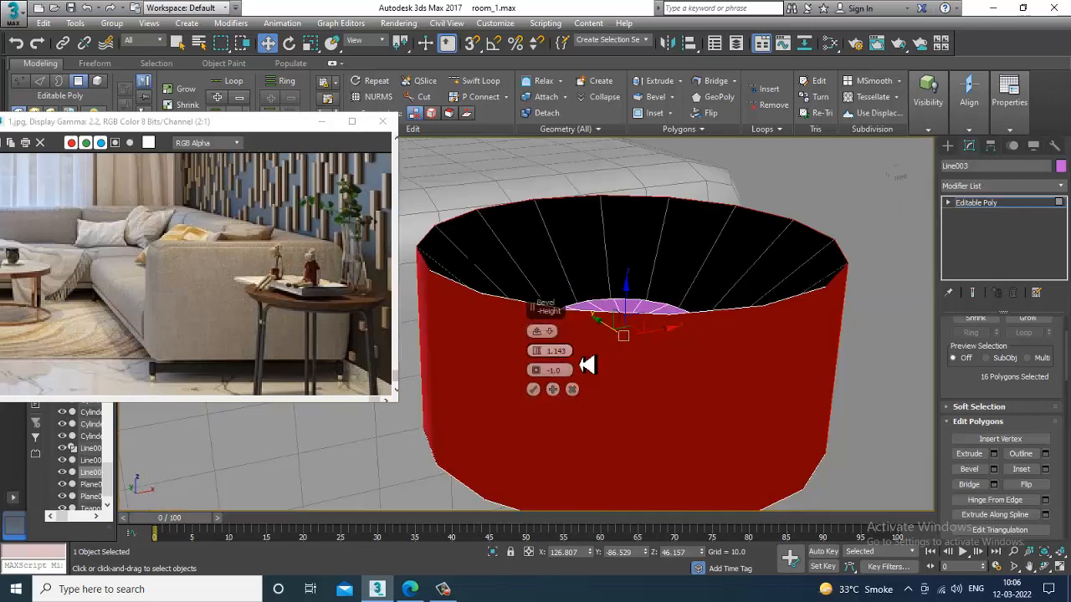
mouse_move(535, 373)
mouse_down()
mouse_move(540, 381)
mouse_move(550, 365)
mouse_move(550, 380)
mouse_up()
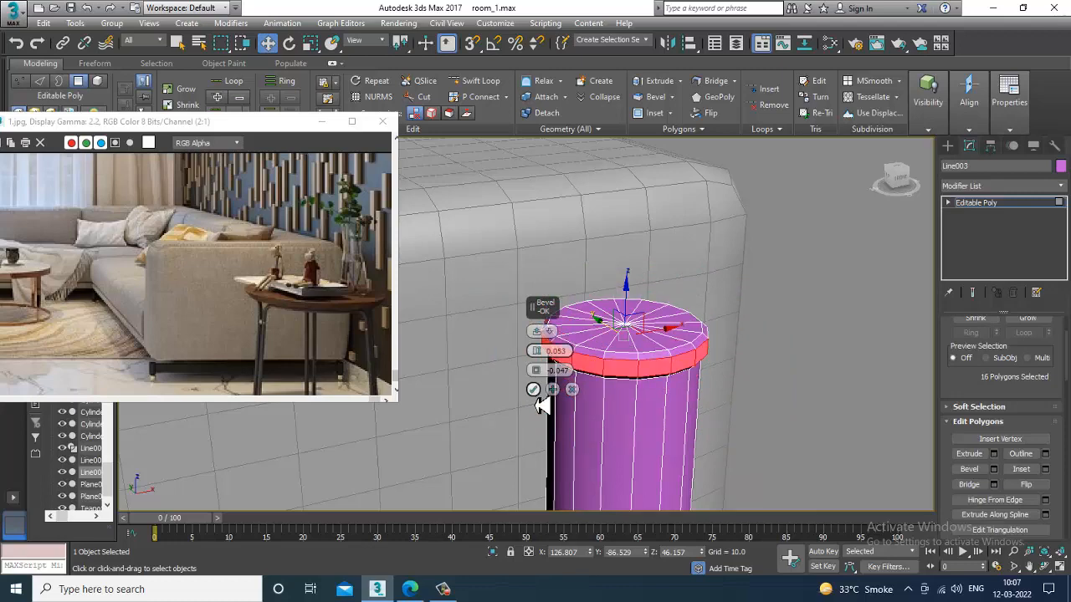
click(533, 389)
Select all the triangular cap polygons on top of the bottle's mouth
alt+middle_drag(724, 360, 645, 363)
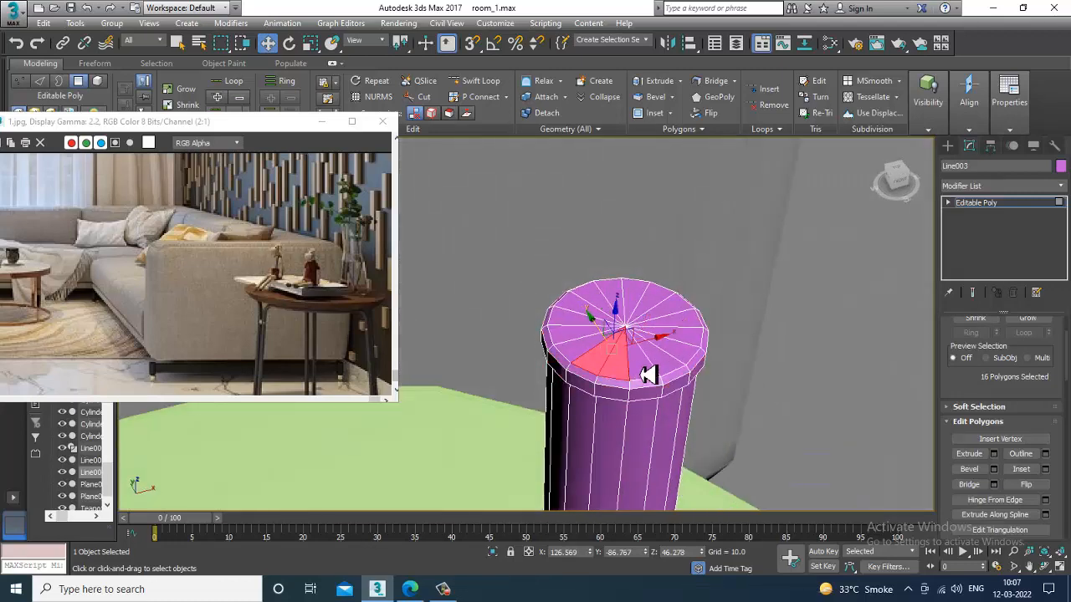
ctrl+click(648, 374)
ctrl+click(676, 367)
ctrl+click(686, 348)
ctrl+click(684, 333)
ctrl+click(676, 320)
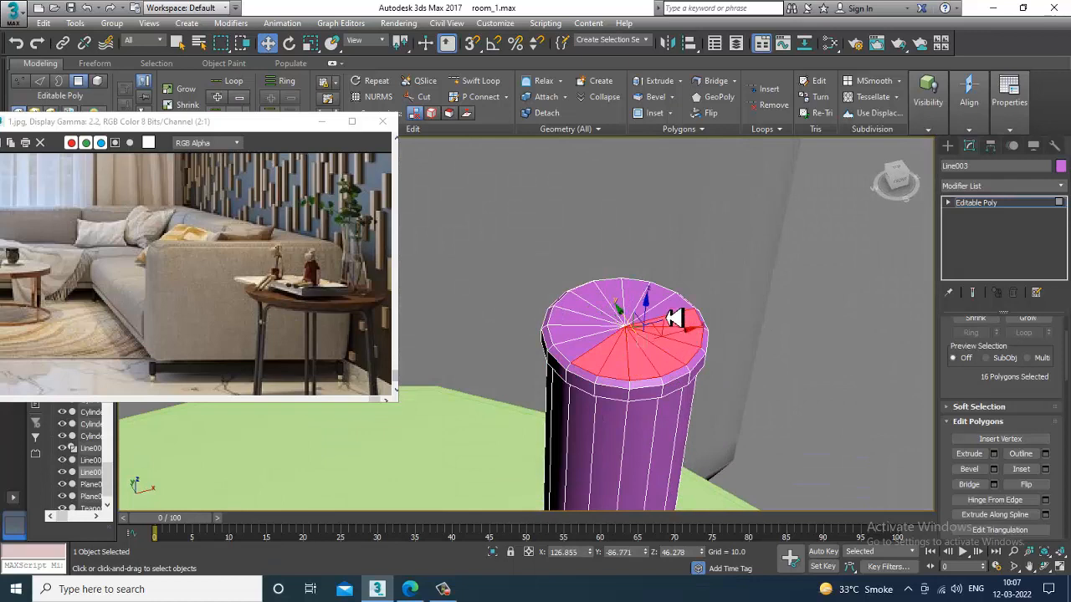
ctrl+click(667, 309)
ctrl+click(649, 300)
ctrl+click(632, 294)
ctrl+click(614, 293)
ctrl+click(598, 297)
ctrl+click(579, 309)
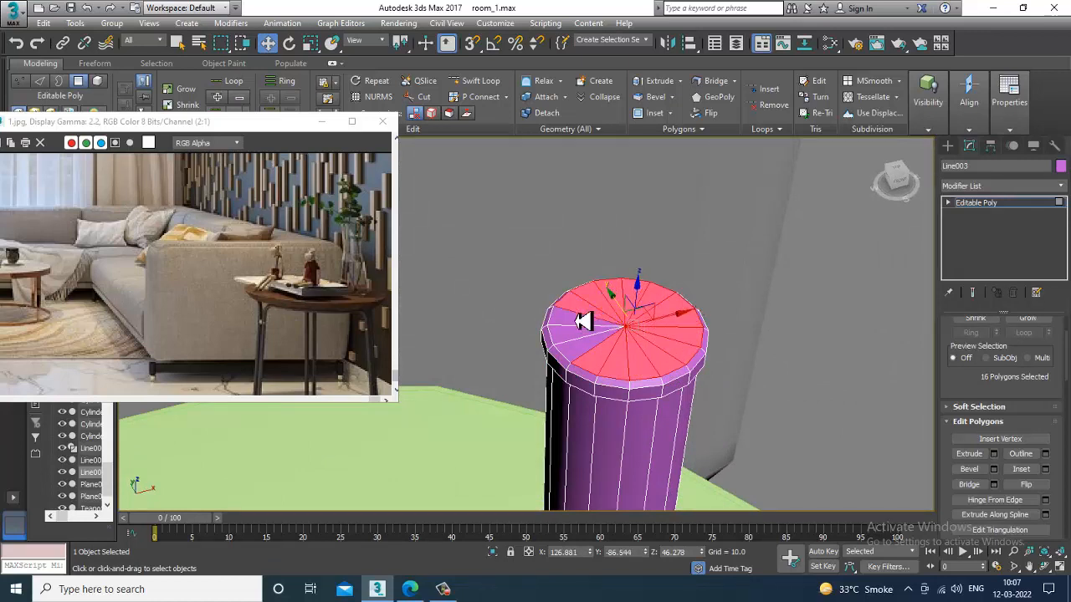
ctrl+click(583, 321)
ctrl+click(576, 332)
ctrl+click(593, 354)
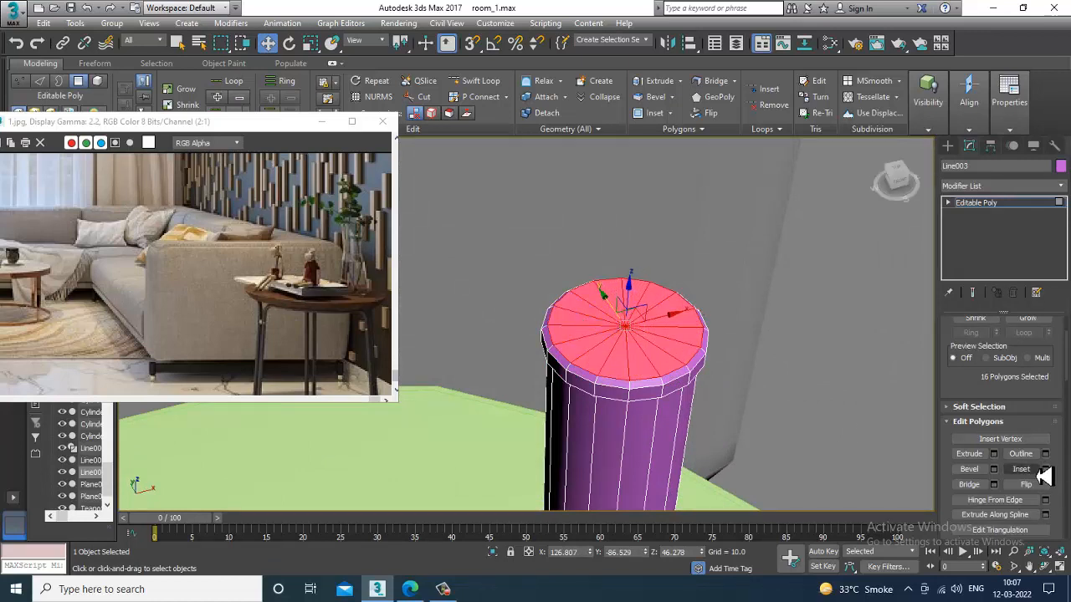
Inset the selected cap polygons by 0.046
click(1045, 469)
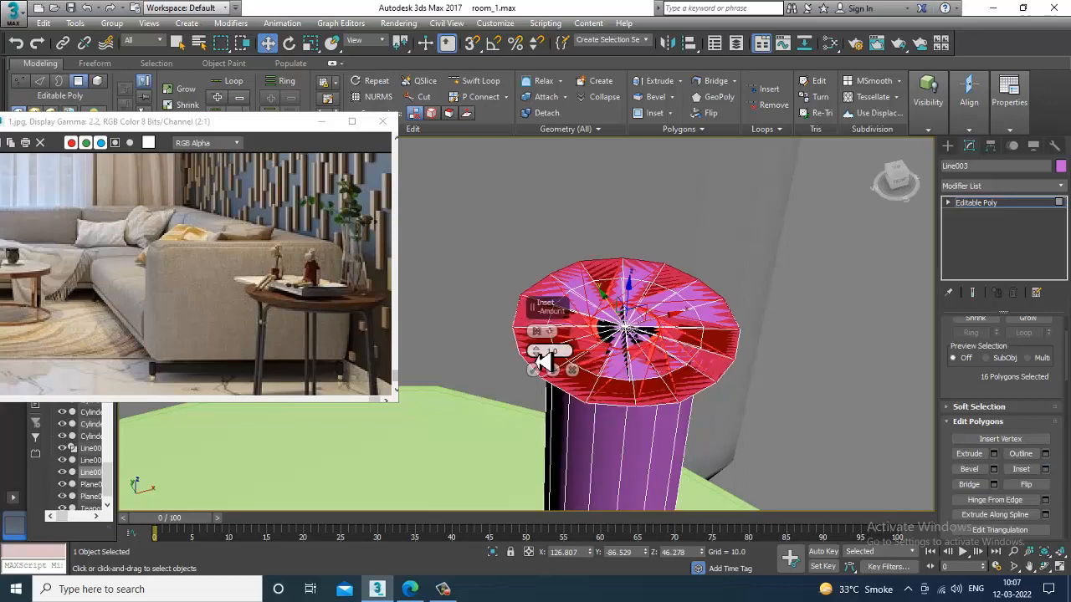
drag(536, 351, 552, 368)
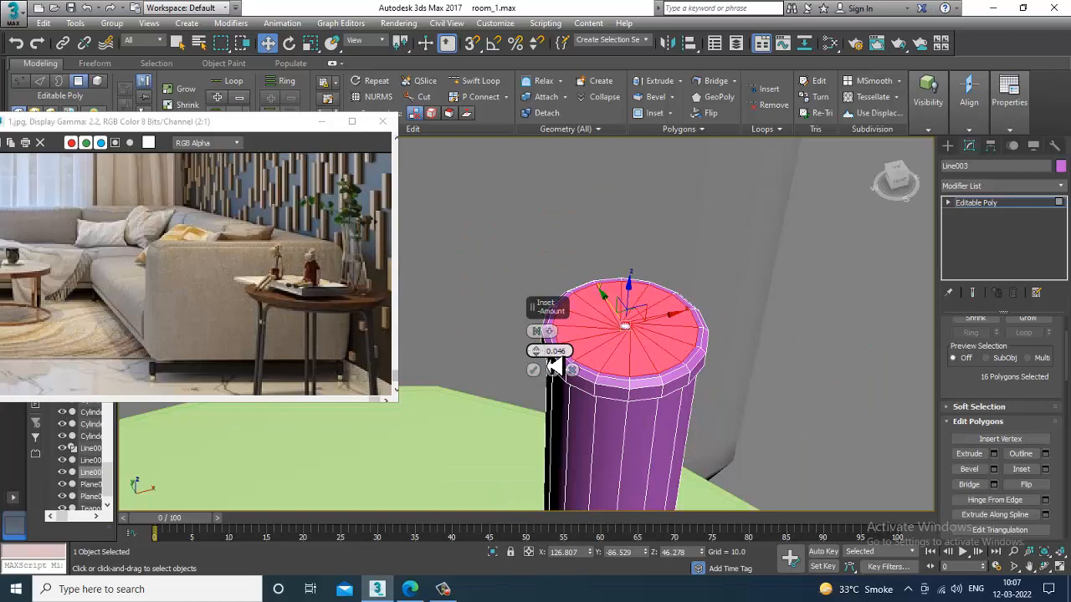
click(535, 370)
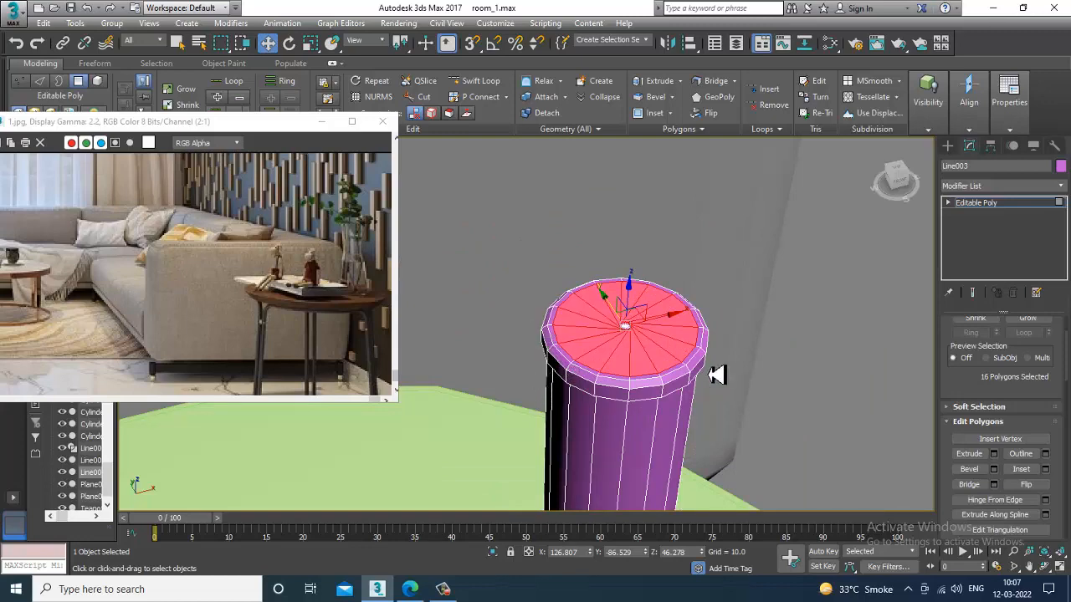
Delete the inset cap polygons and the tiny leftover ones at the centre to open the bottle's mouth
scroll(711, 401, down, 6)
alt+middle_drag(711, 425, 718, 341)
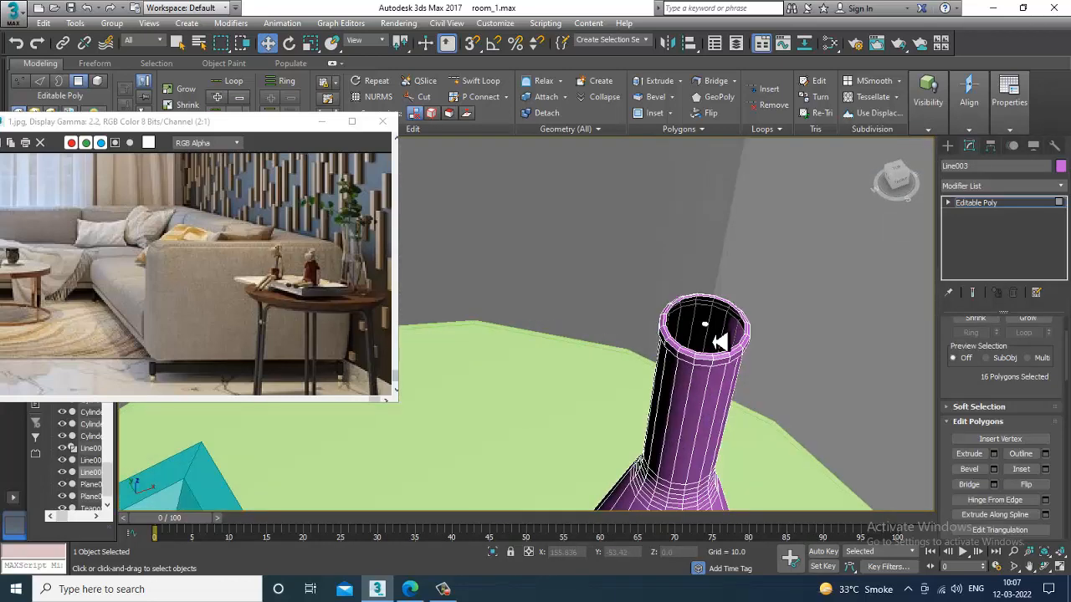
scroll(724, 346, up, 2)
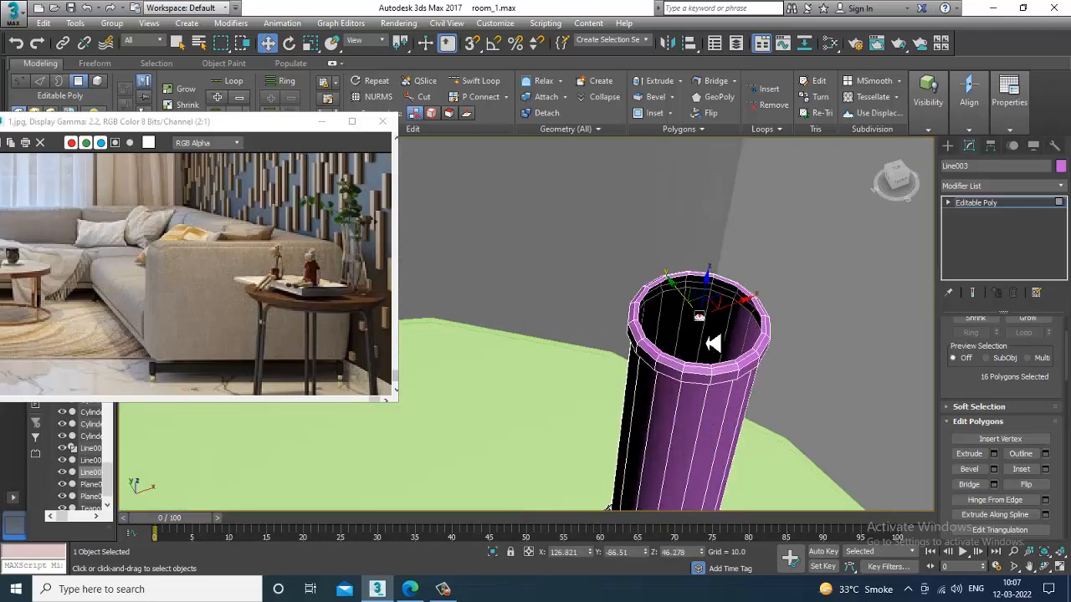
click(720, 340)
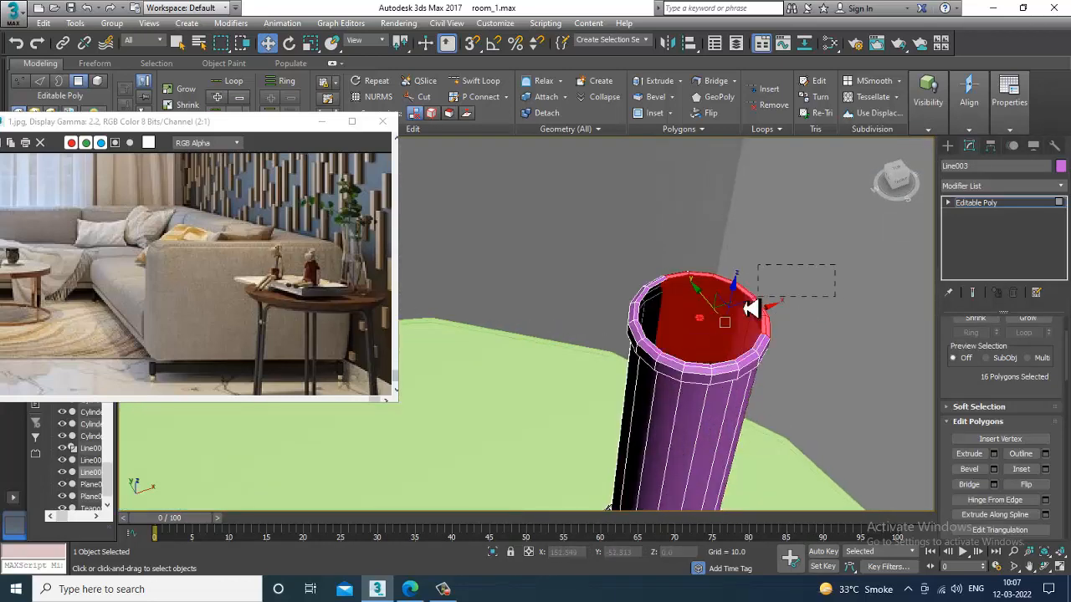
drag(751, 309, 748, 309)
drag(737, 392, 741, 393)
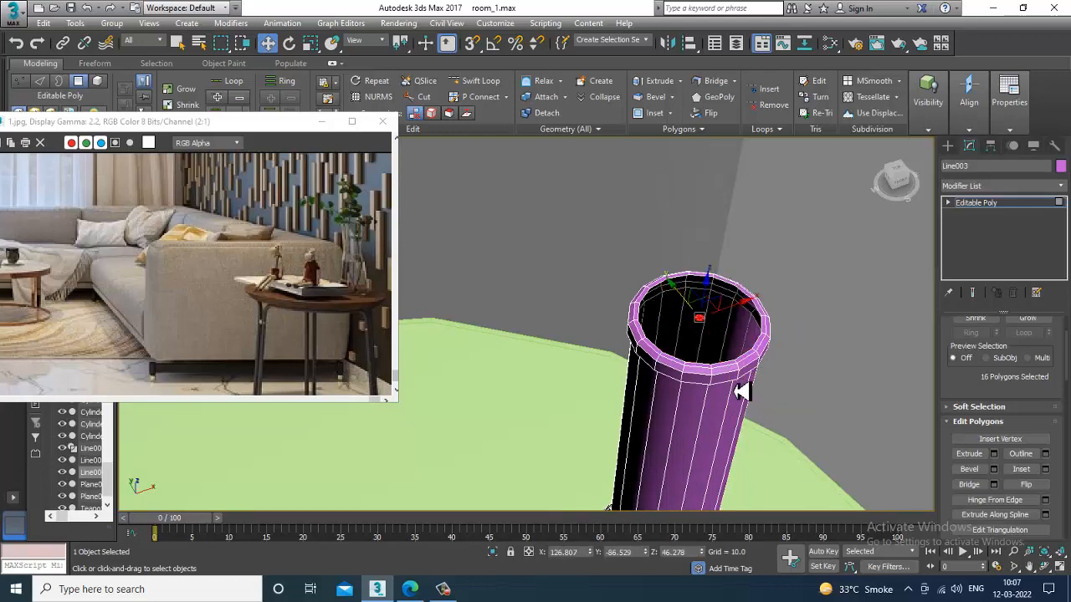
scroll(676, 361, down, 3)
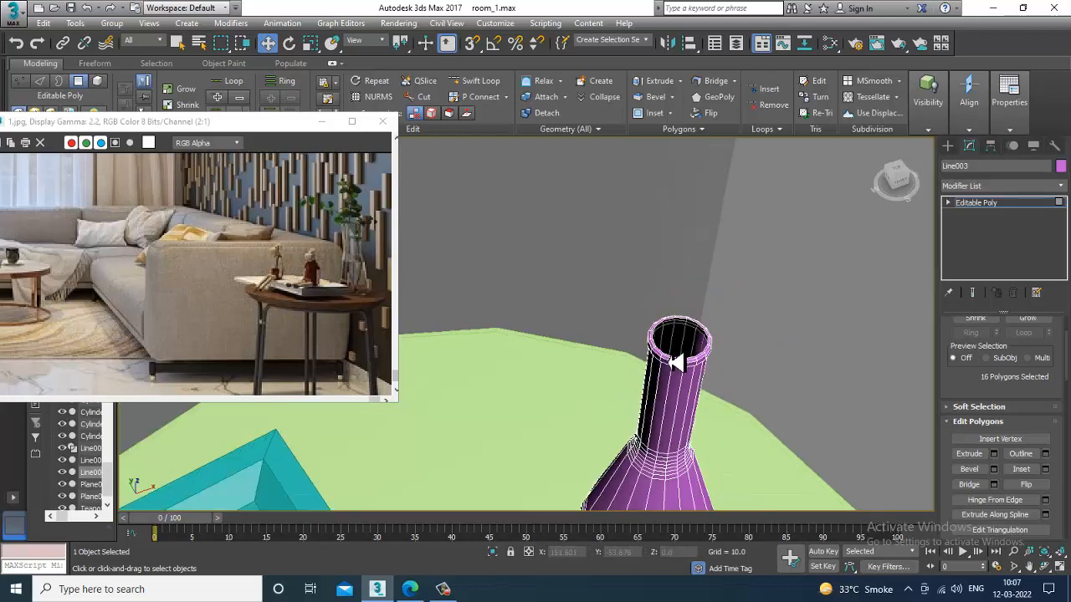
click(1008, 204)
Lower the bottle's base vertices along Z to about 30.38 so the bottle rests on the tabletop
scroll(669, 407, down, 8)
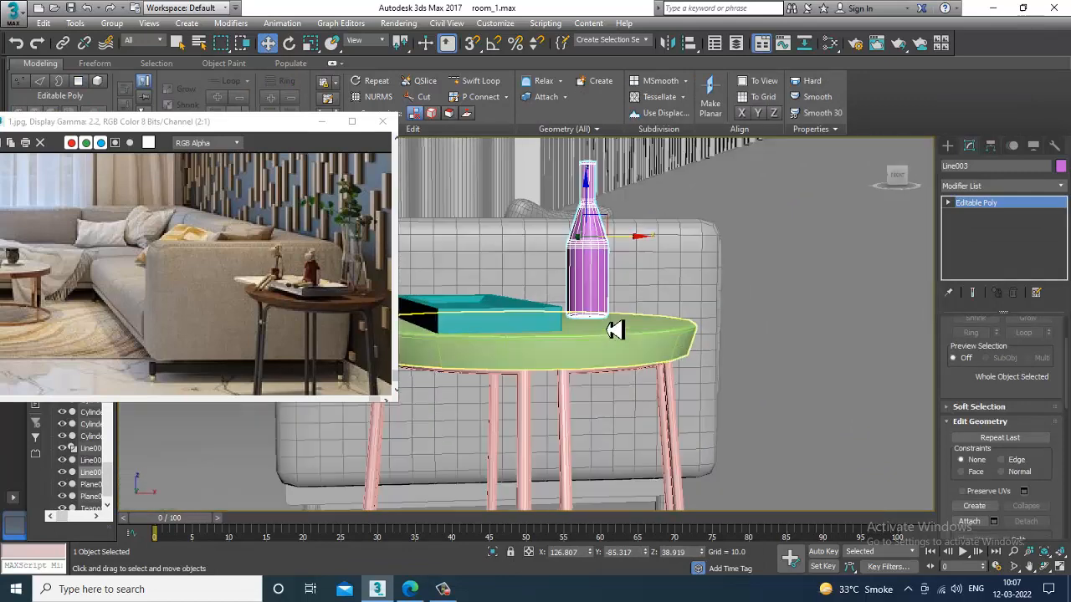
key(1)
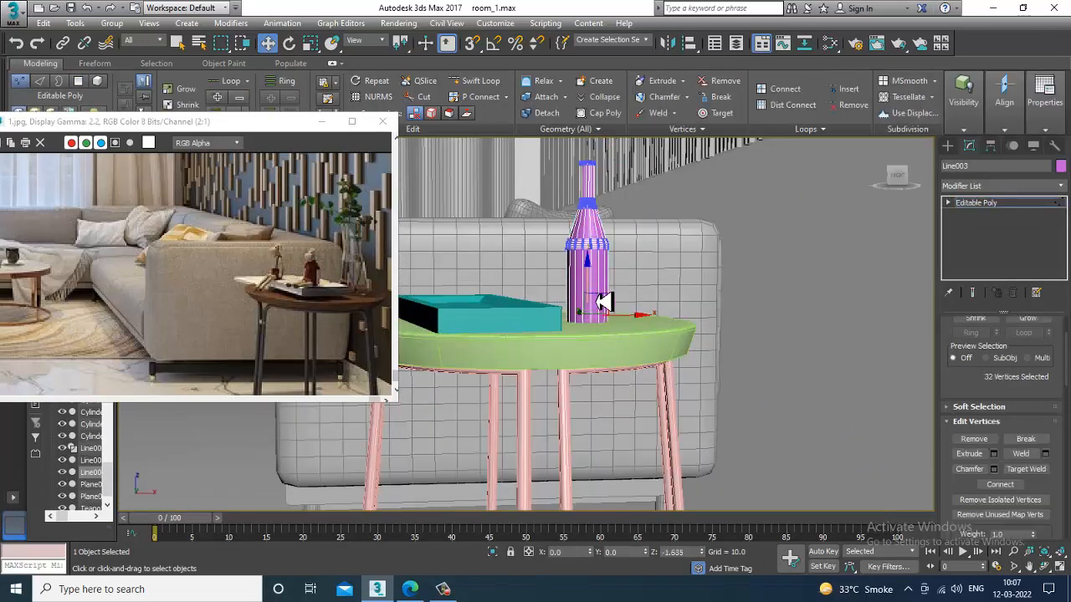
click(998, 204)
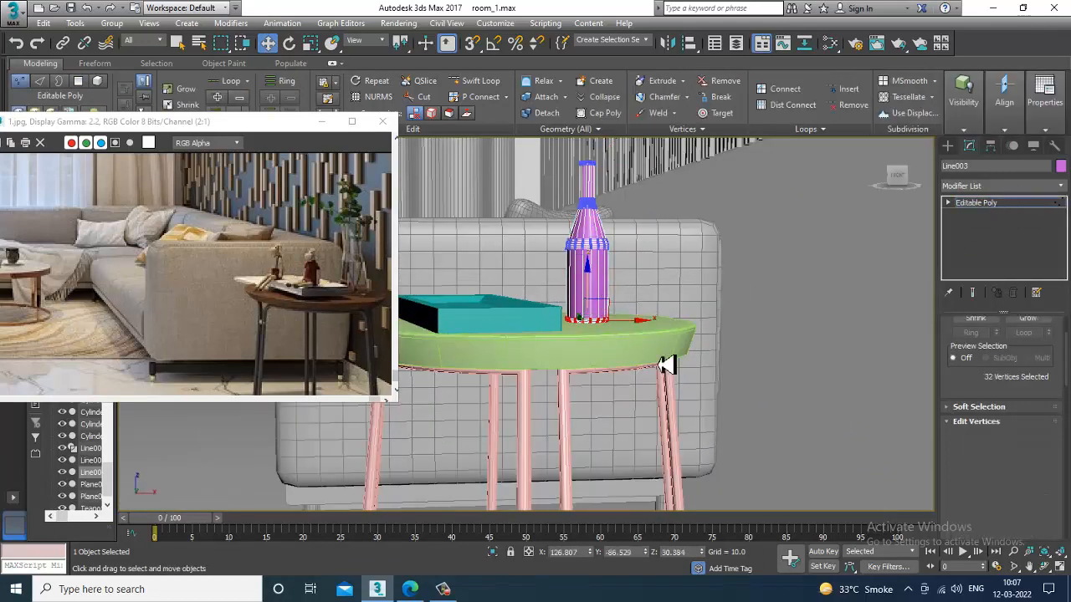
Select the bottle, tray, tabletop and legs together and scale them uniformly to about 108%
alt+middle_drag(664, 363, 599, 368)
ctrl+click(599, 367)
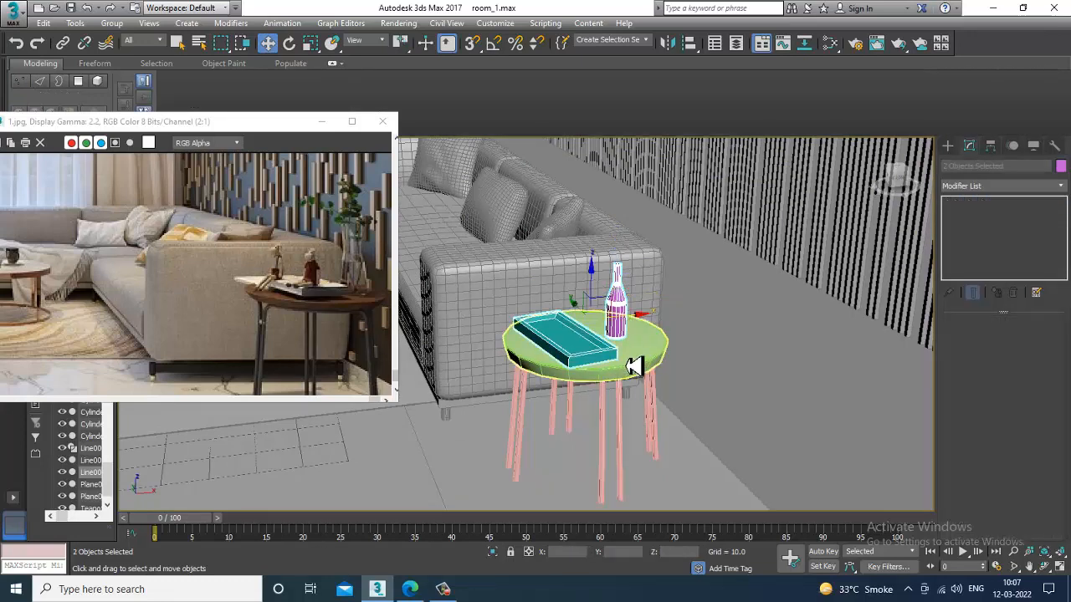
ctrl+click(619, 369)
ctrl+click(623, 423)
key(r)
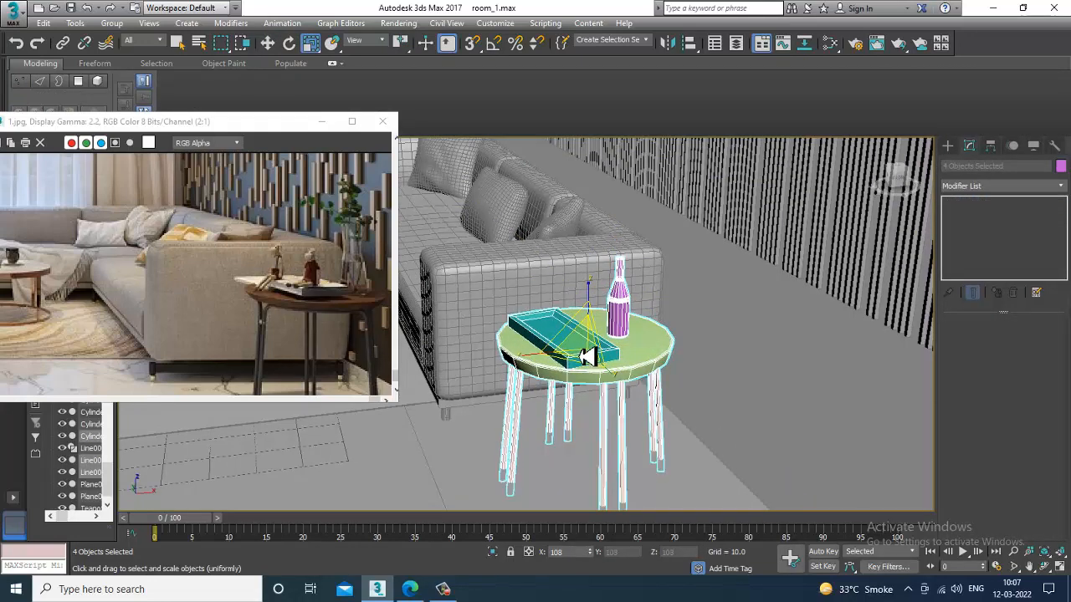
Move the selected side table together with its tray and bottle slightly along X beside the sofa
alt+middle_drag(594, 360, 620, 364)
key(w)
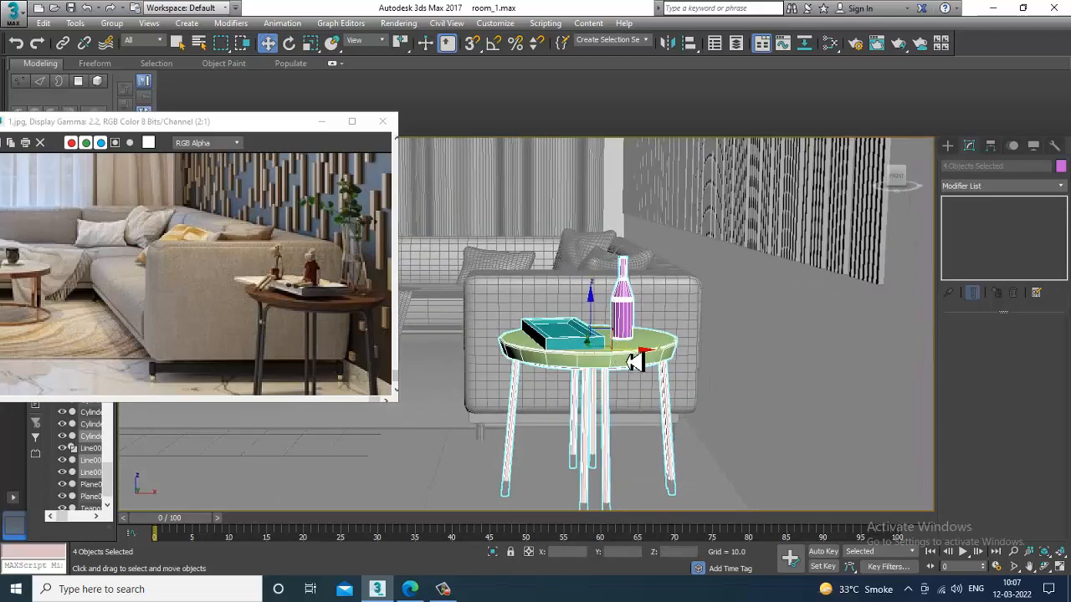
drag(636, 362, 659, 358)
alt+middle_drag(657, 358, 686, 332)
Draw a curved stem line in the left view, rising from inside the bottle's neck to well above its mouth
click(652, 330)
scroll(661, 301, up, 2)
key(alt+w)
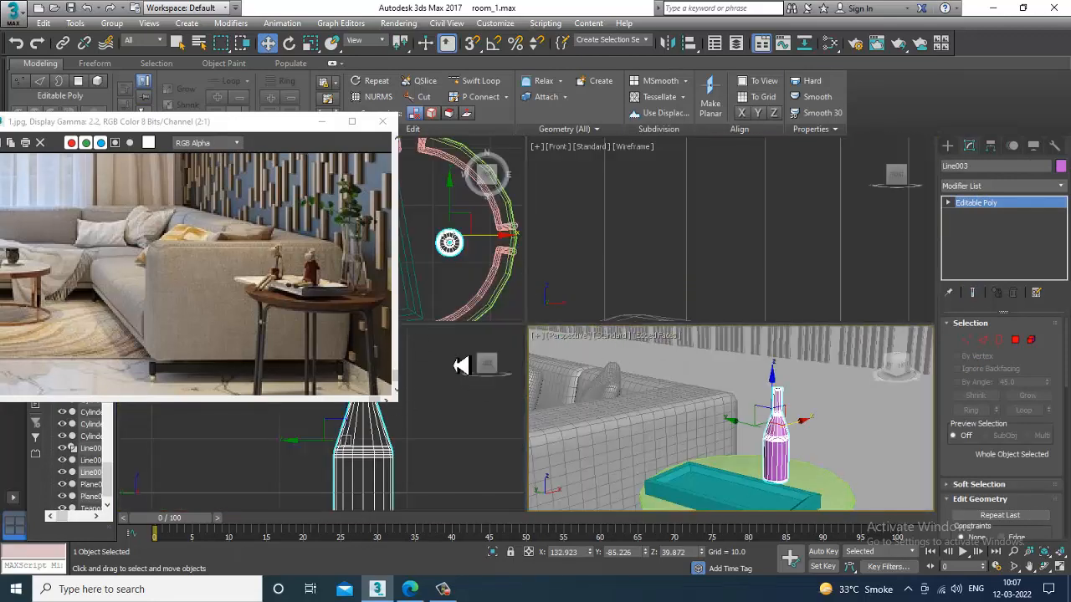
middle_click(449, 430)
key(alt+w)
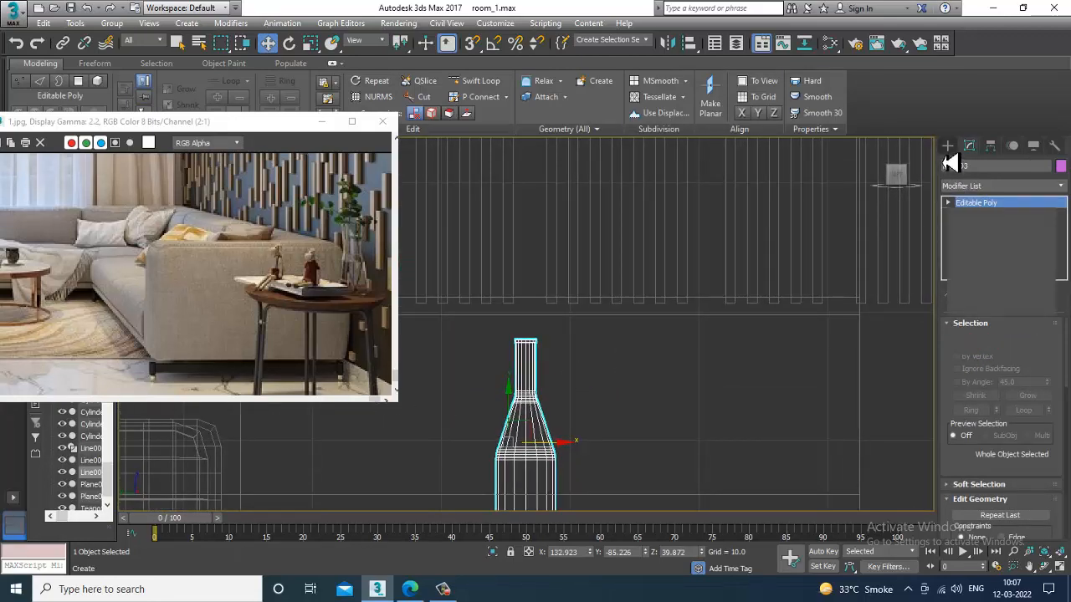
click(948, 146)
click(975, 238)
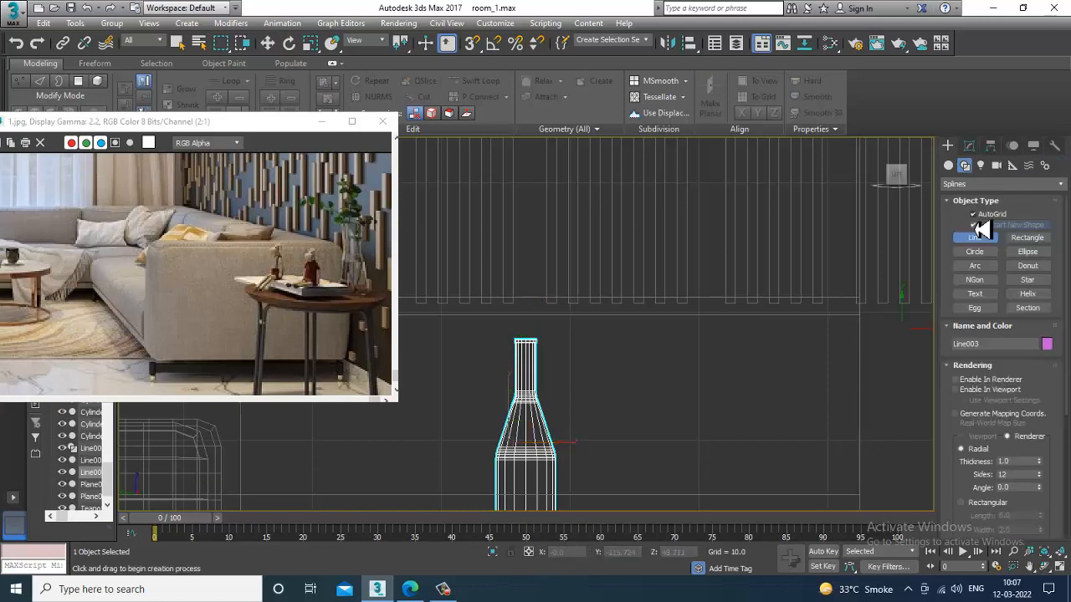
click(524, 382)
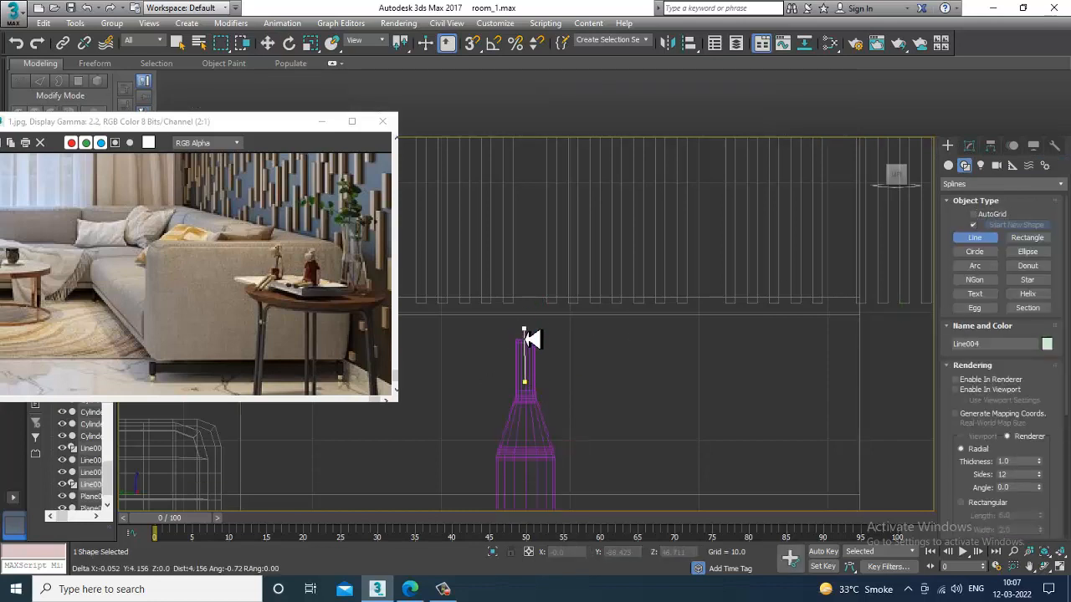
click(525, 321)
click(563, 240)
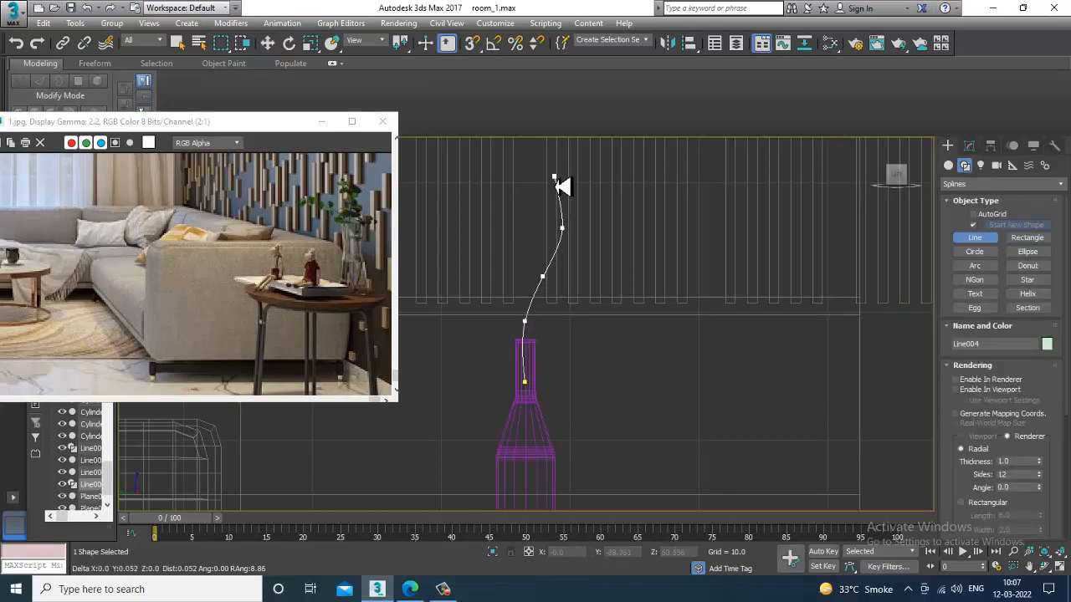
click(555, 178)
right_click(556, 178)
Draw a curved side branch that forks outward from the upper part of the first stem
click(556, 253)
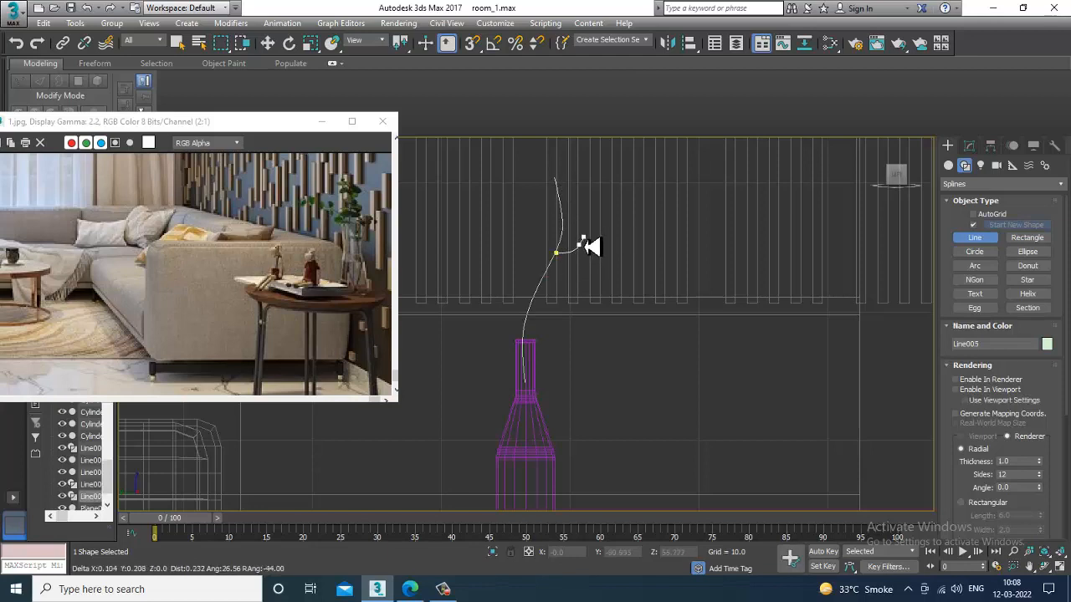
click(592, 216)
click(629, 198)
right_click(641, 206)
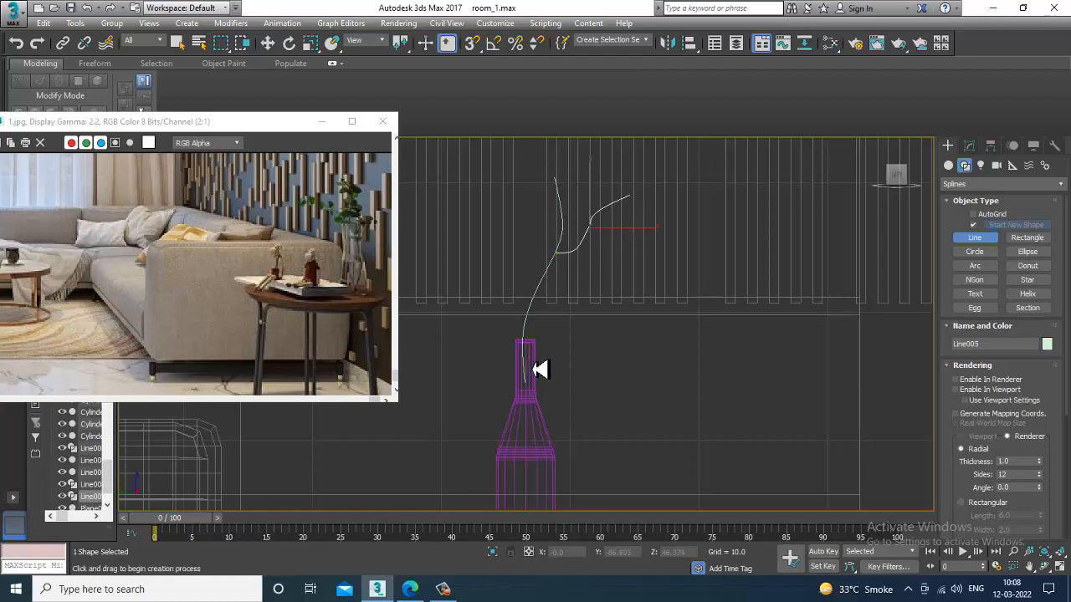
Draw a second, longer stem line from the bottle's neck, arching up and away to the opposite side
click(519, 371)
click(513, 316)
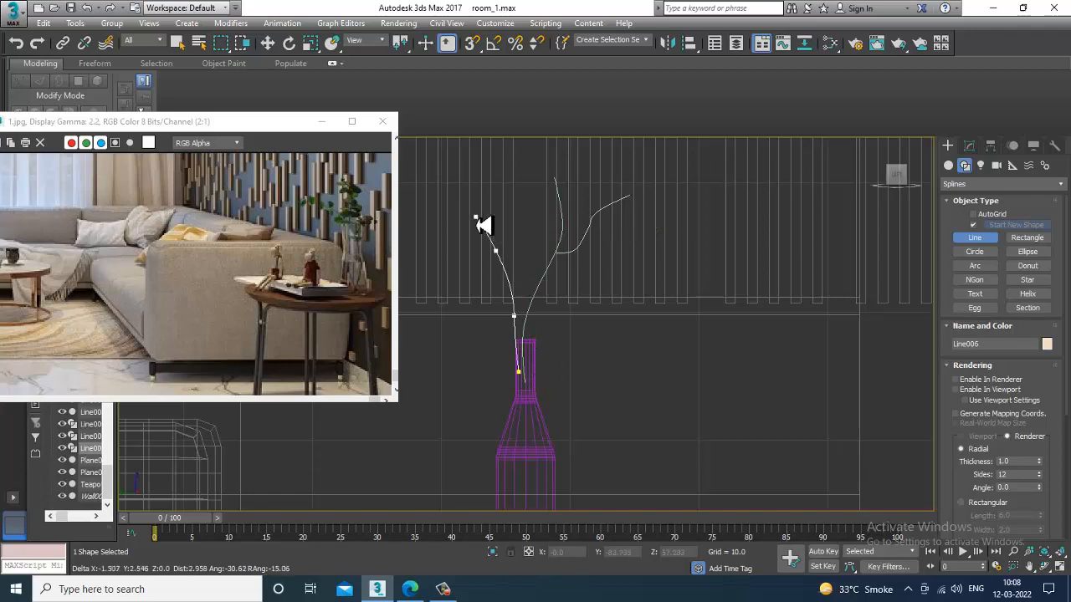
click(416, 179)
scroll(469, 209, down, 2)
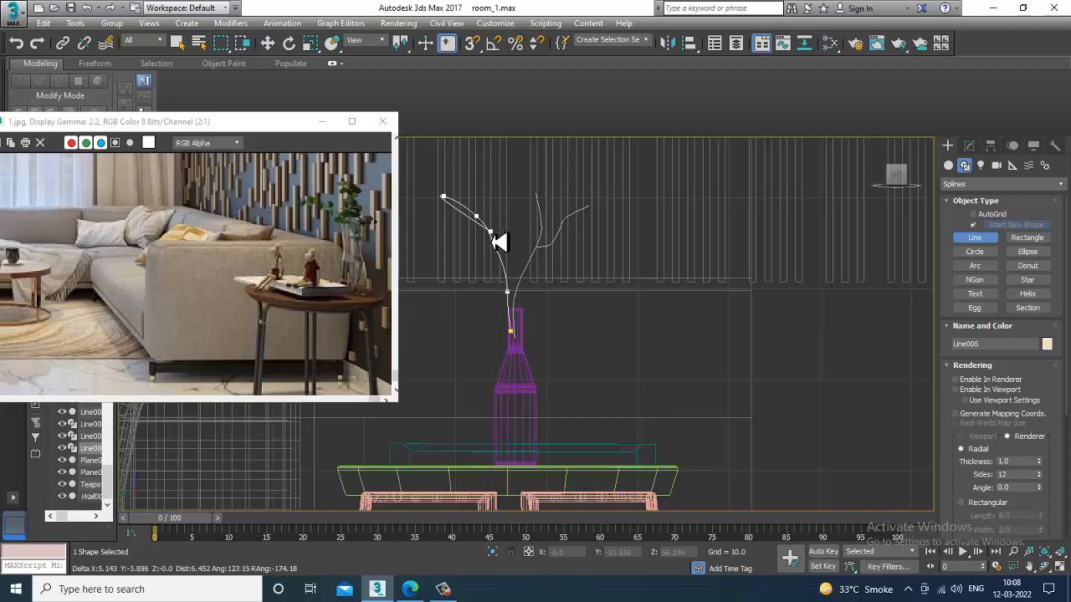
middle_drag(497, 239, 590, 248)
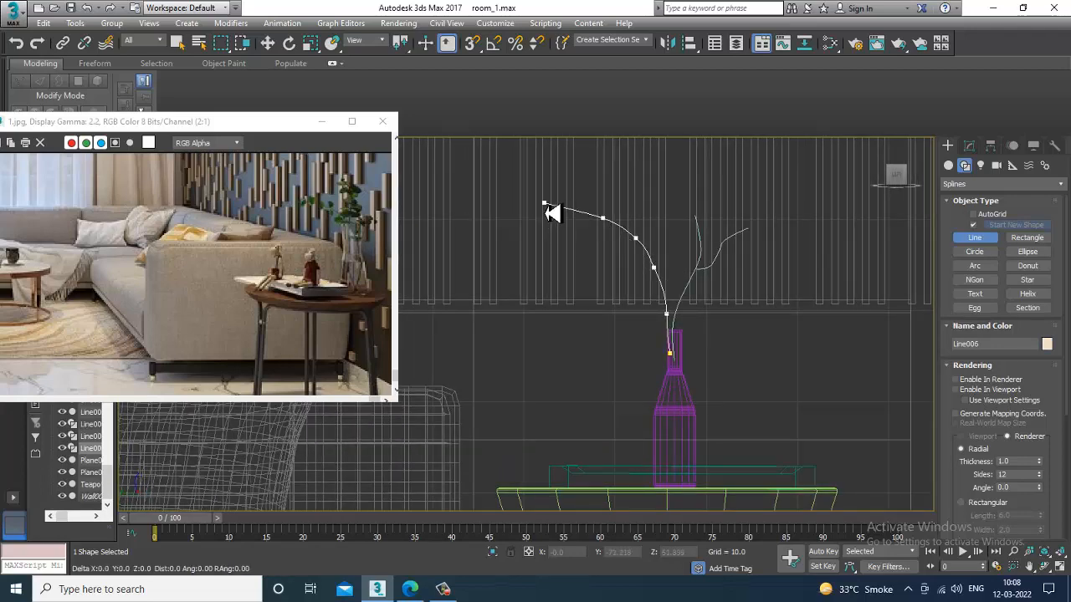
right_click(546, 209)
Add three short curved twigs along the arching second stem, two on its outer part and one lower down
scroll(619, 309, up, 5)
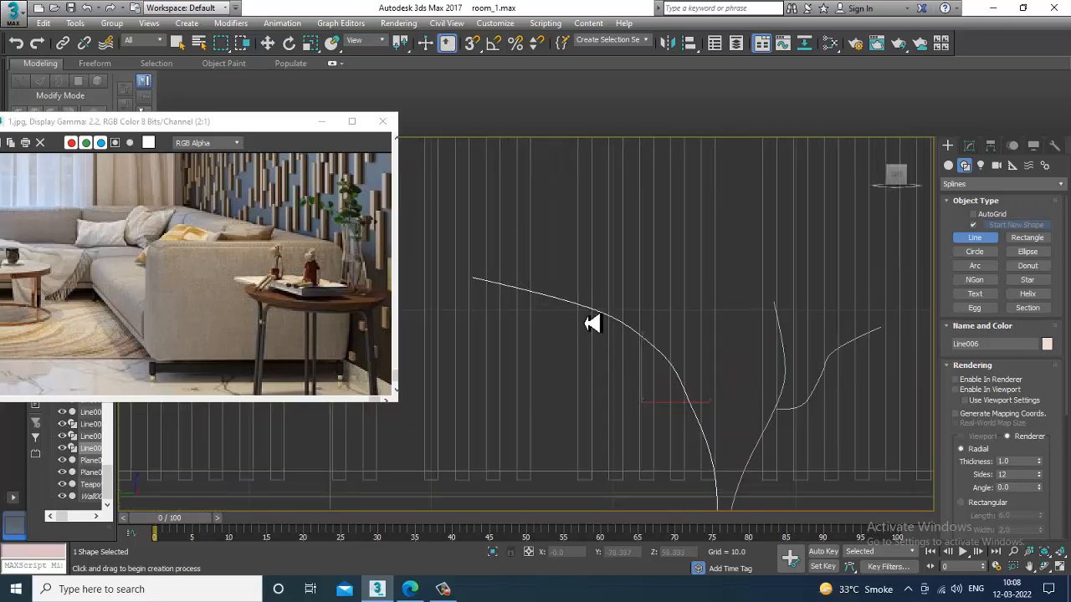
drag(583, 306, 591, 230)
right_click(628, 334)
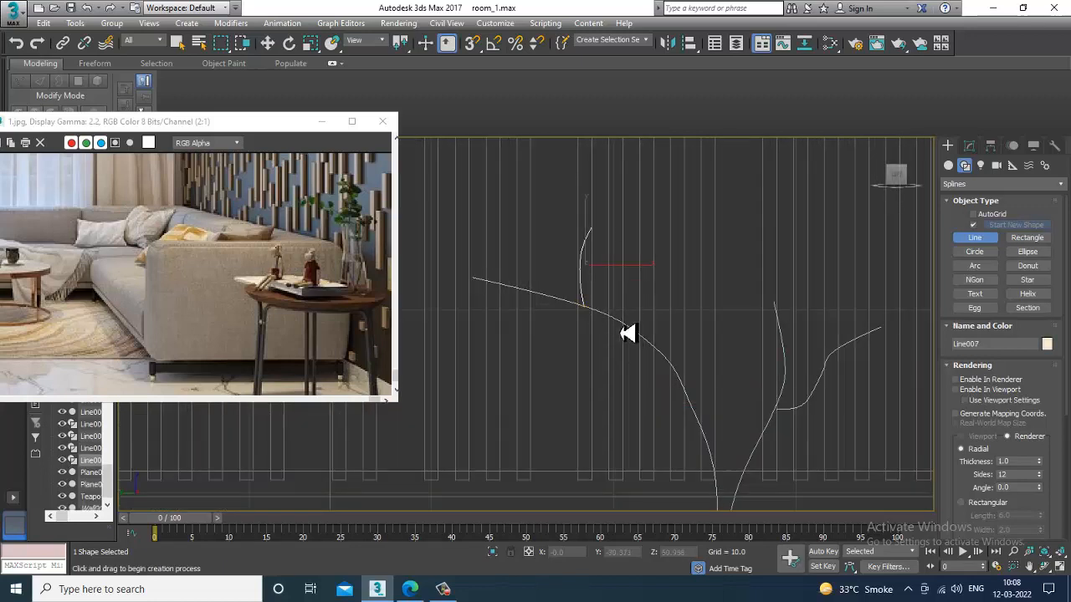
click(624, 323)
click(601, 392)
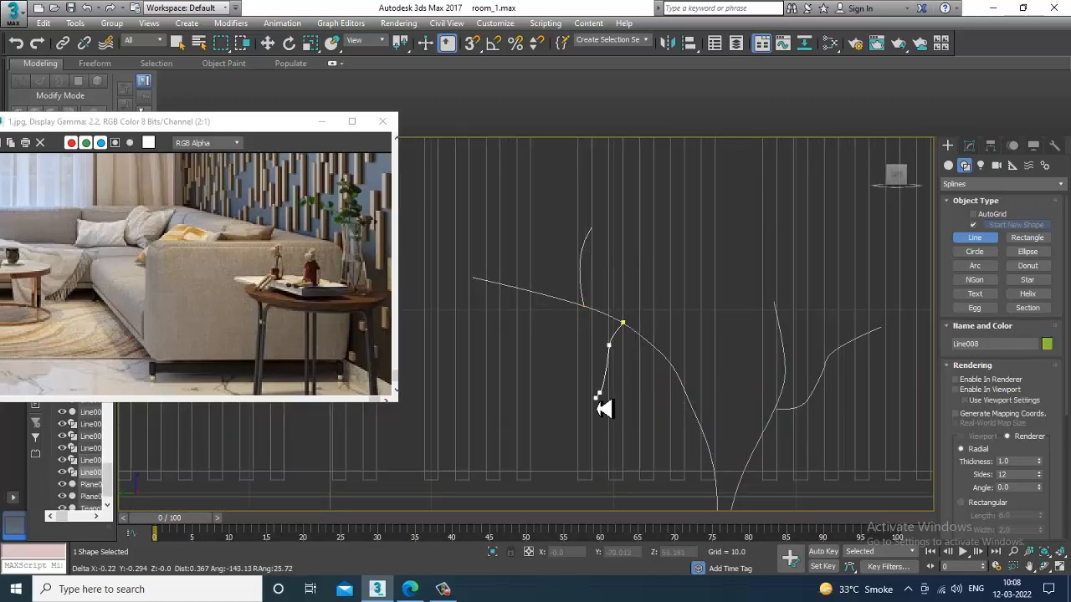
right_click(605, 407)
click(694, 407)
click(706, 384)
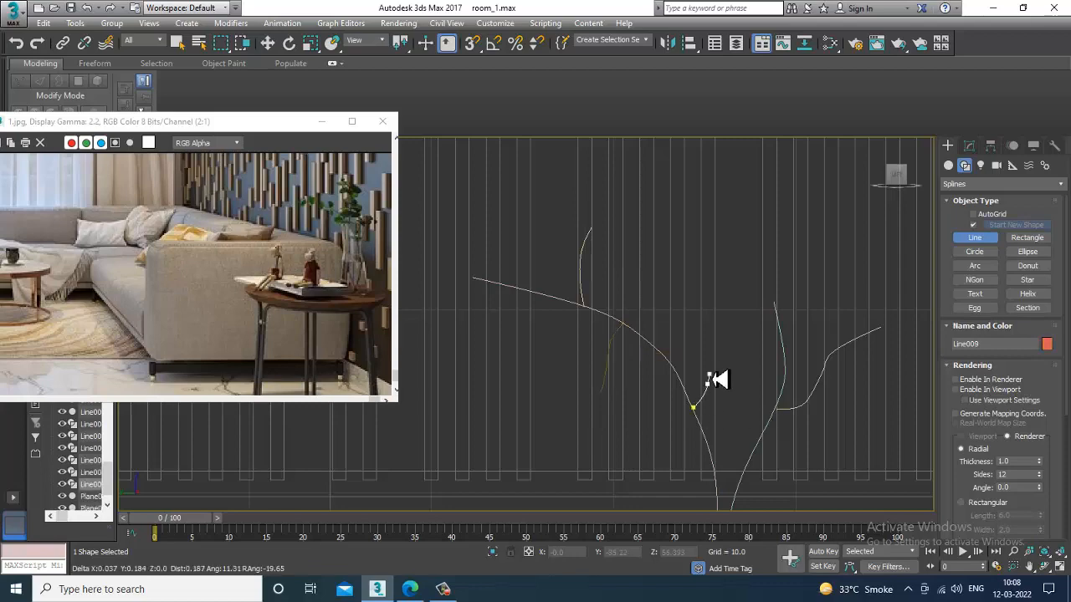
scroll(850, 430, down, 5)
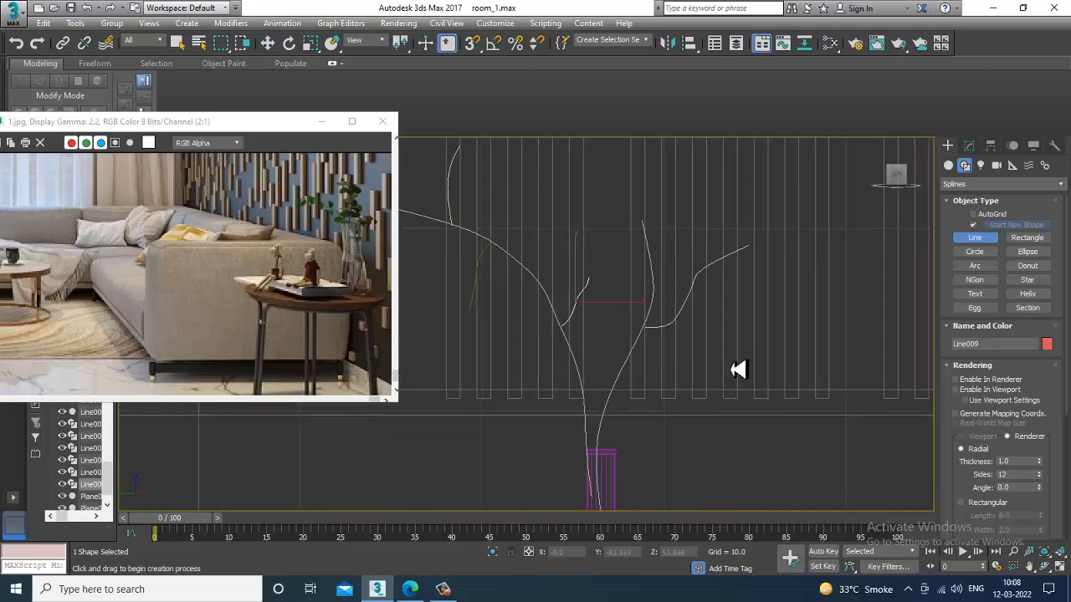
key(w)
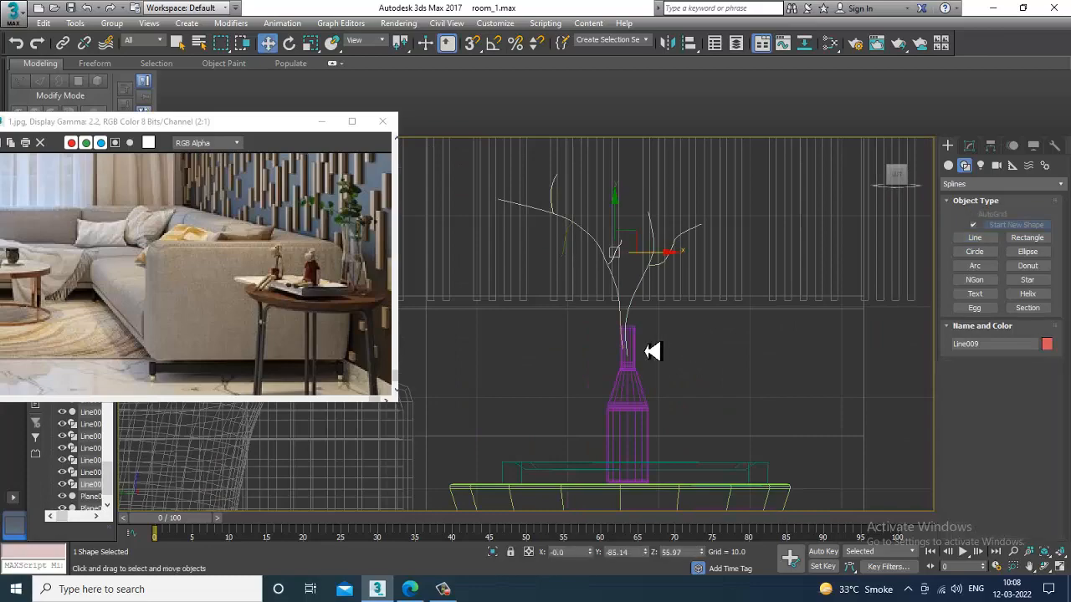
Attach the second stem, the side branch and all twigs to the first stem as a single spline object
key(alt+w)
right_click(770, 459)
key(alt+w)
scroll(758, 440, down, 6)
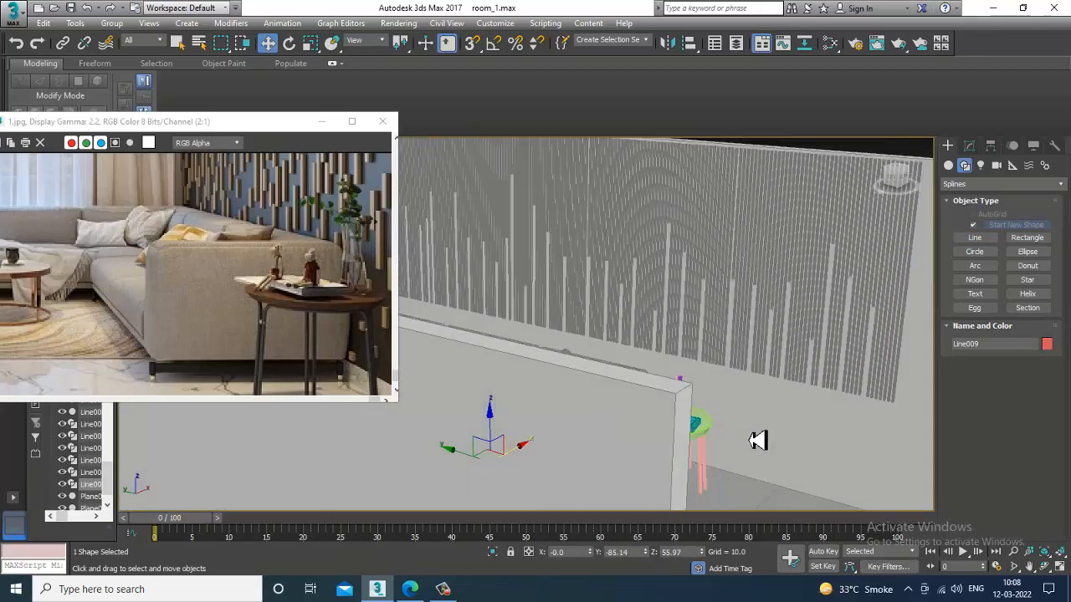
scroll(753, 436, up, 1)
scroll(753, 436, up, 8)
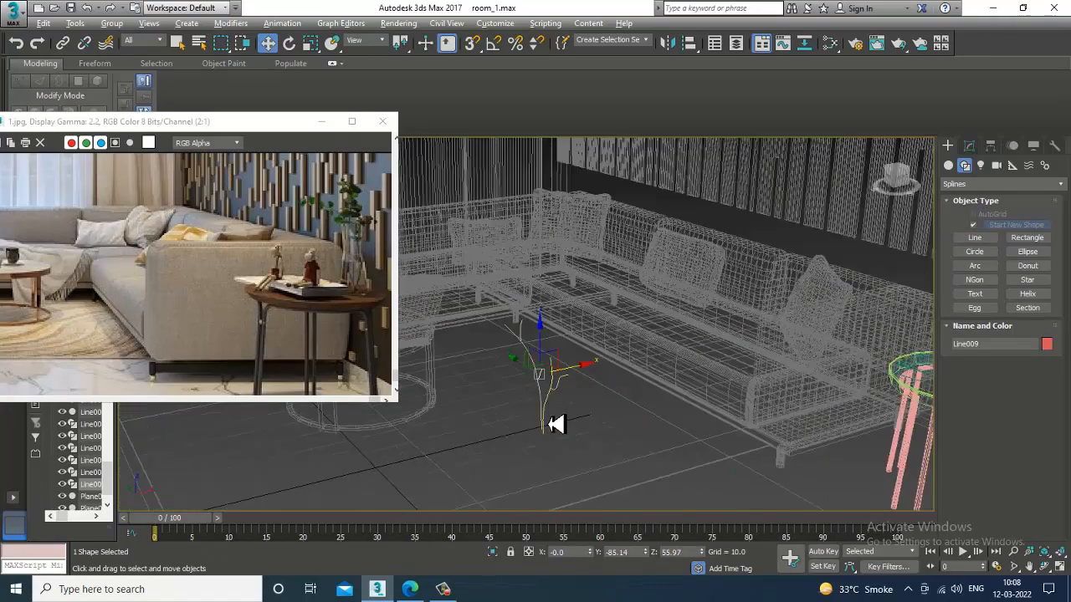
click(552, 404)
scroll(556, 405, up, 3)
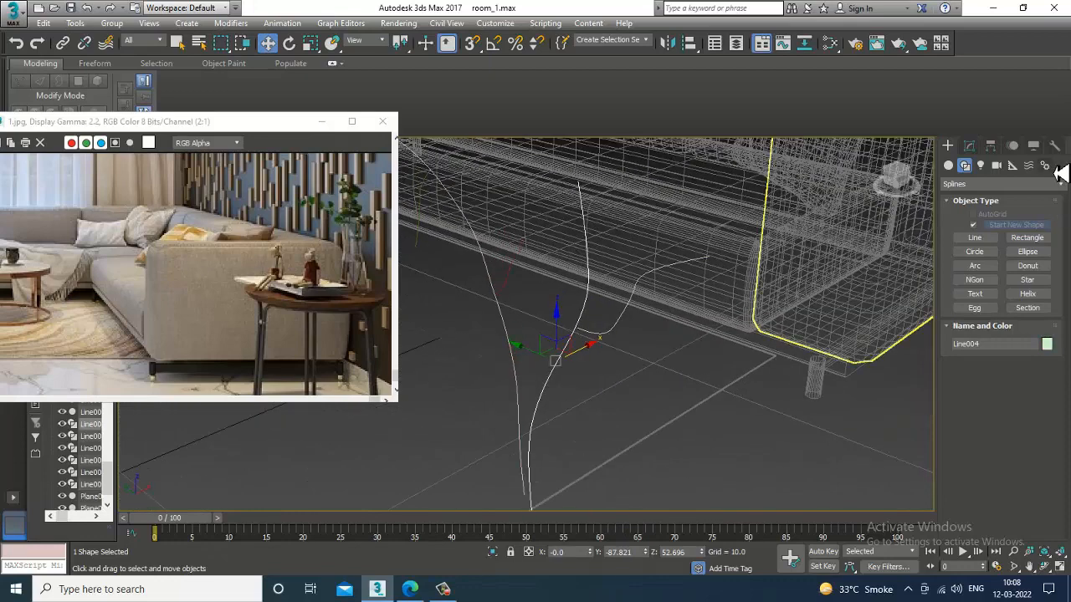
click(970, 146)
drag(974, 374, 958, 232)
scroll(959, 262, down, 2)
click(974, 443)
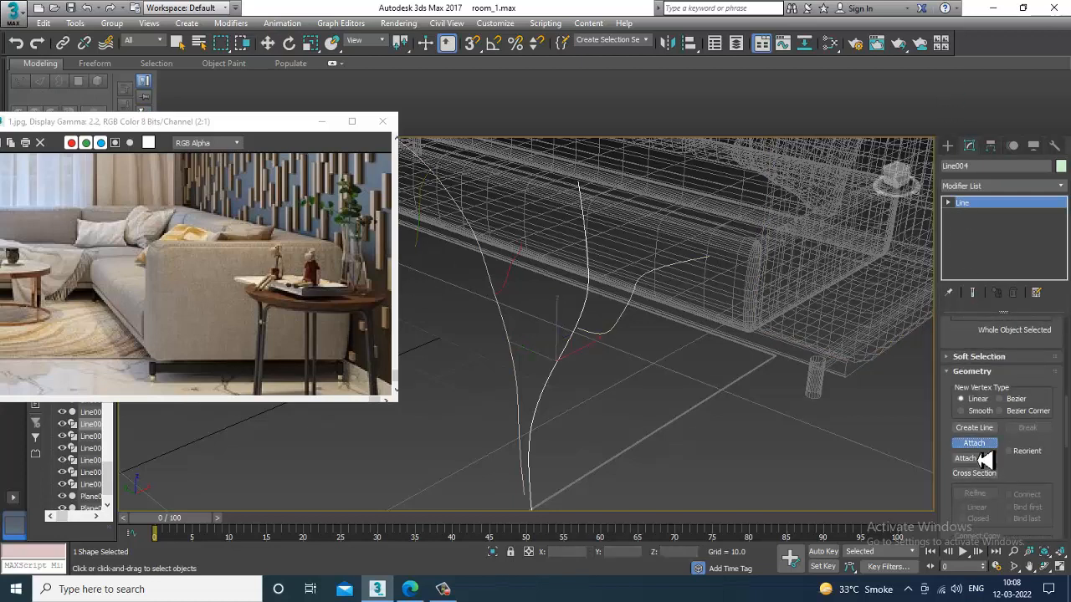
click(506, 293)
scroll(516, 304, up, 4)
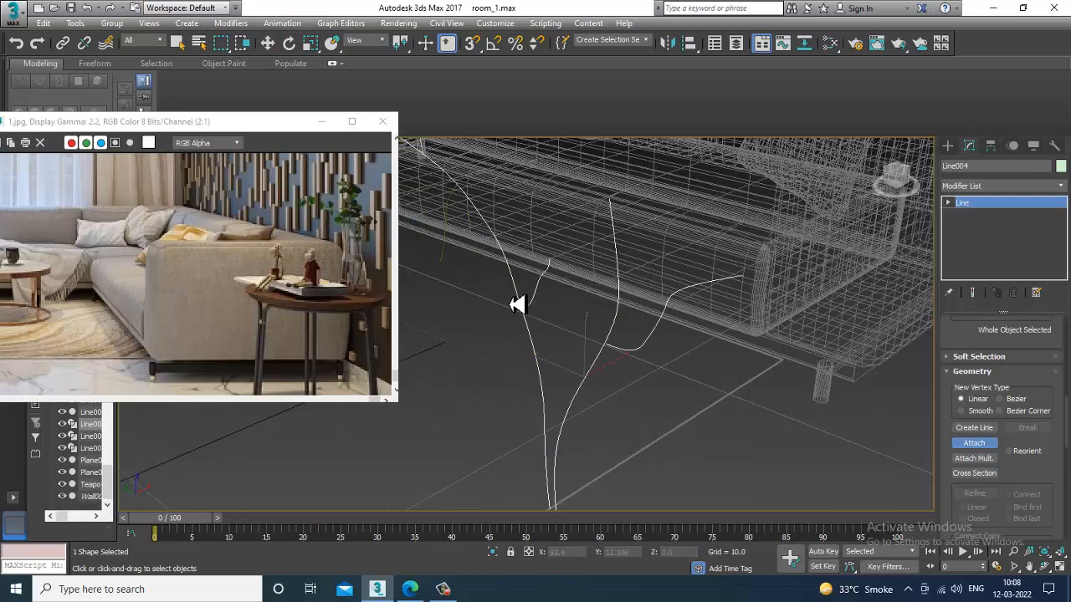
click(646, 332)
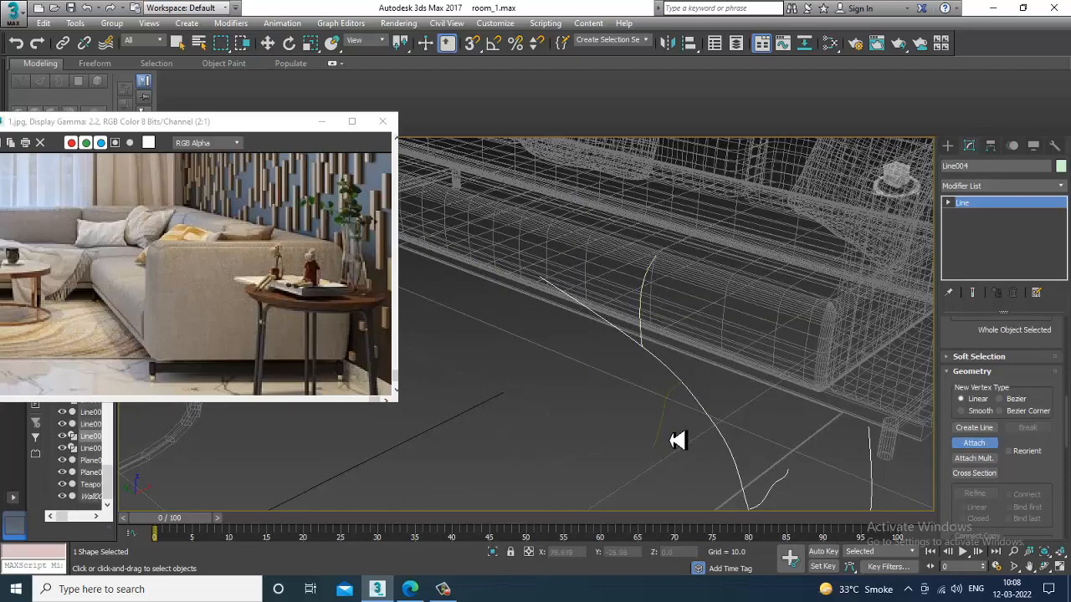
alt+middle_drag(669, 432, 650, 347)
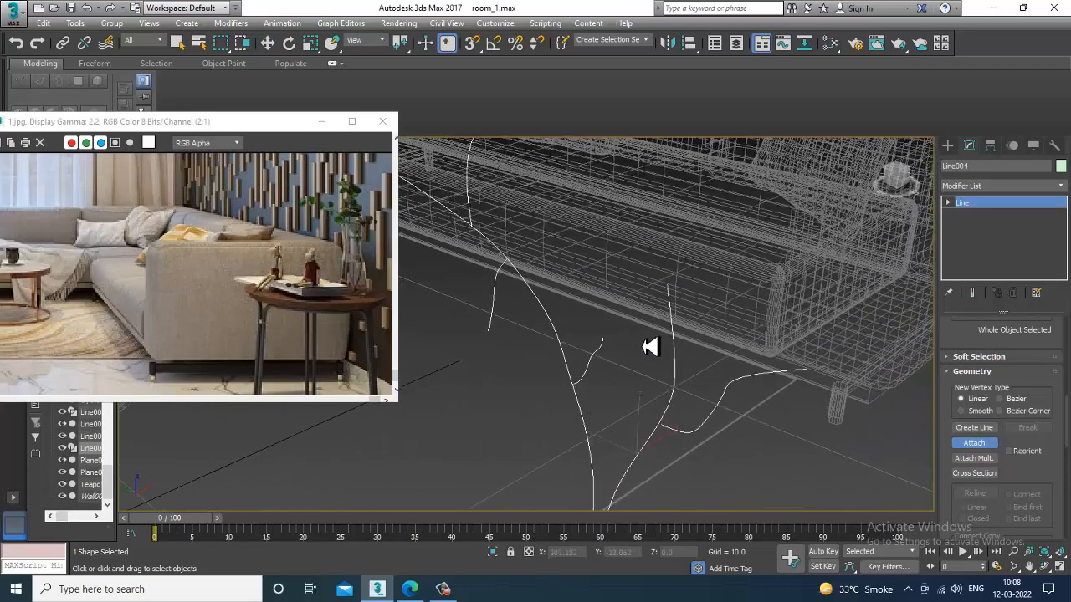
right_click(672, 459)
Enable the branch spline's rendering in the viewport with a radial thickness of 0.09
scroll(977, 348, up, 5)
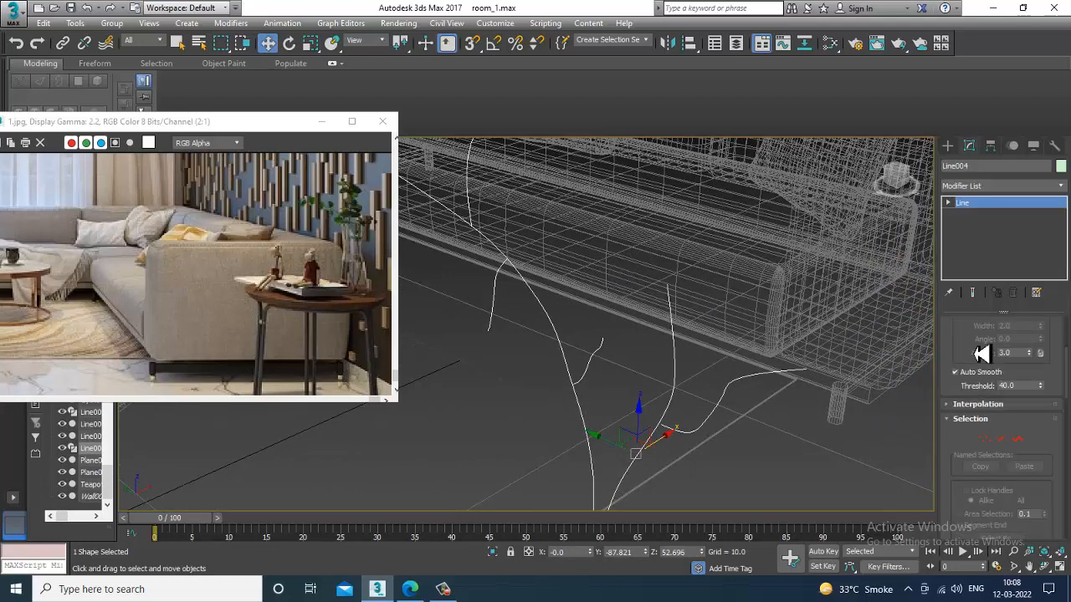
click(978, 348)
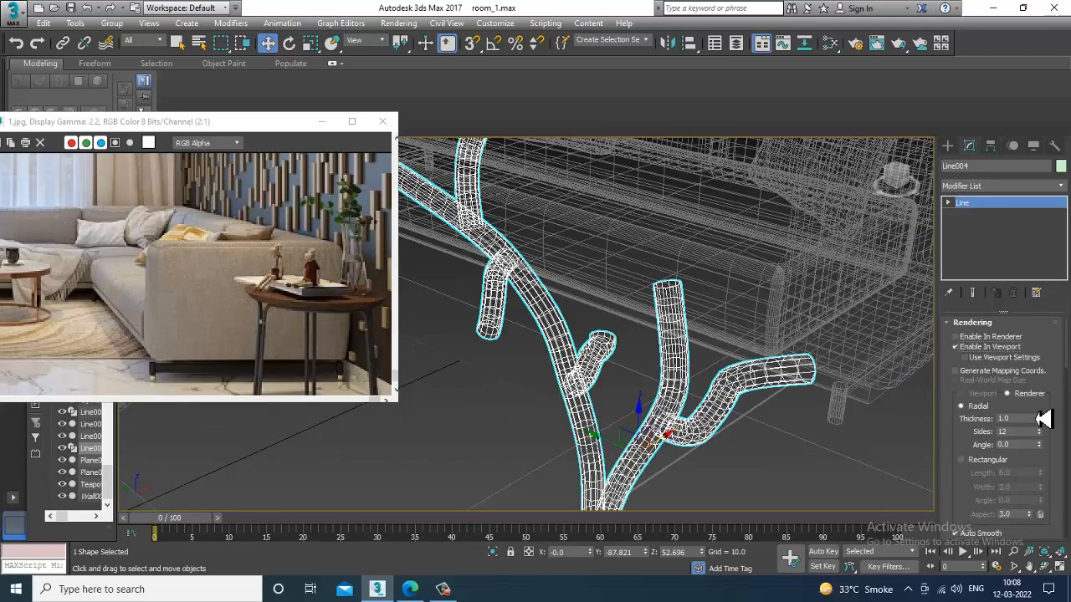
drag(1048, 431, 1061, 502)
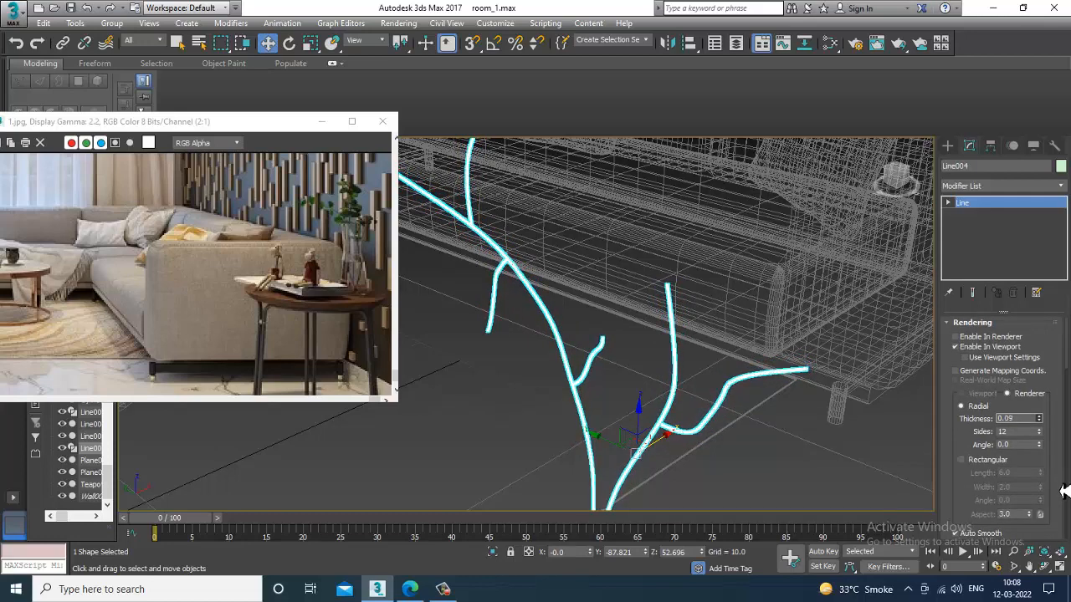
Move the whole branch object along X to about 133.43 so its stems sit inside the bottle's mouth
key(F3)
scroll(686, 335, down, 8)
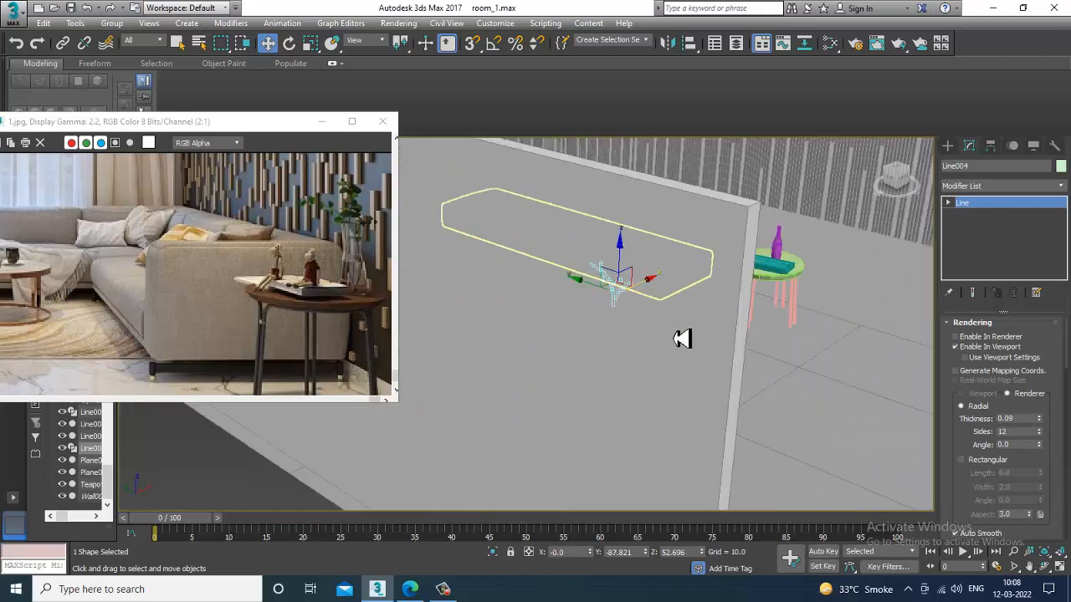
alt+middle_drag(681, 338, 670, 346)
key(1)
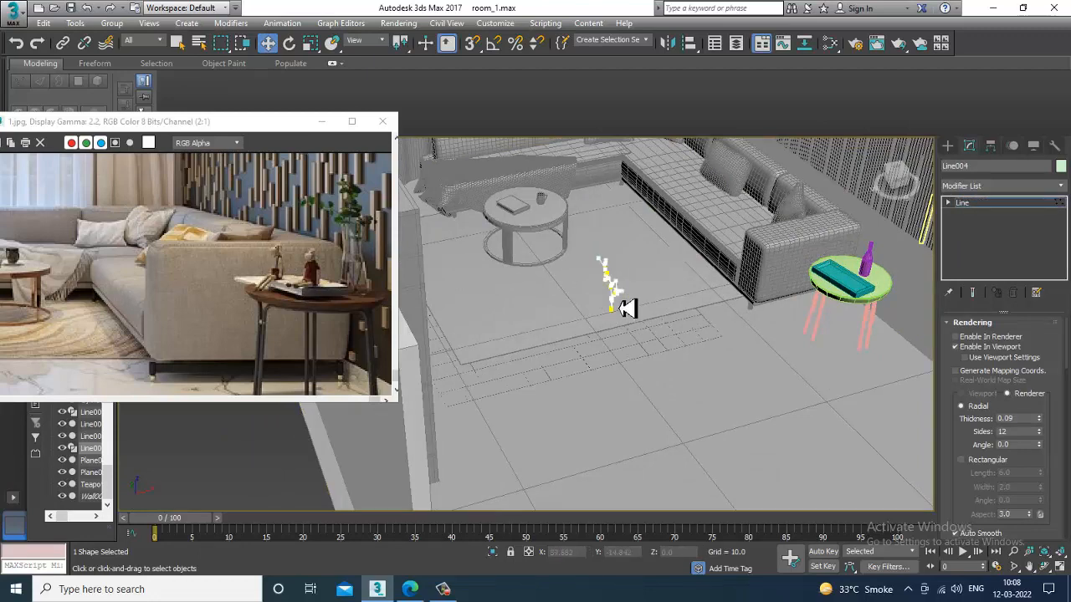
click(987, 203)
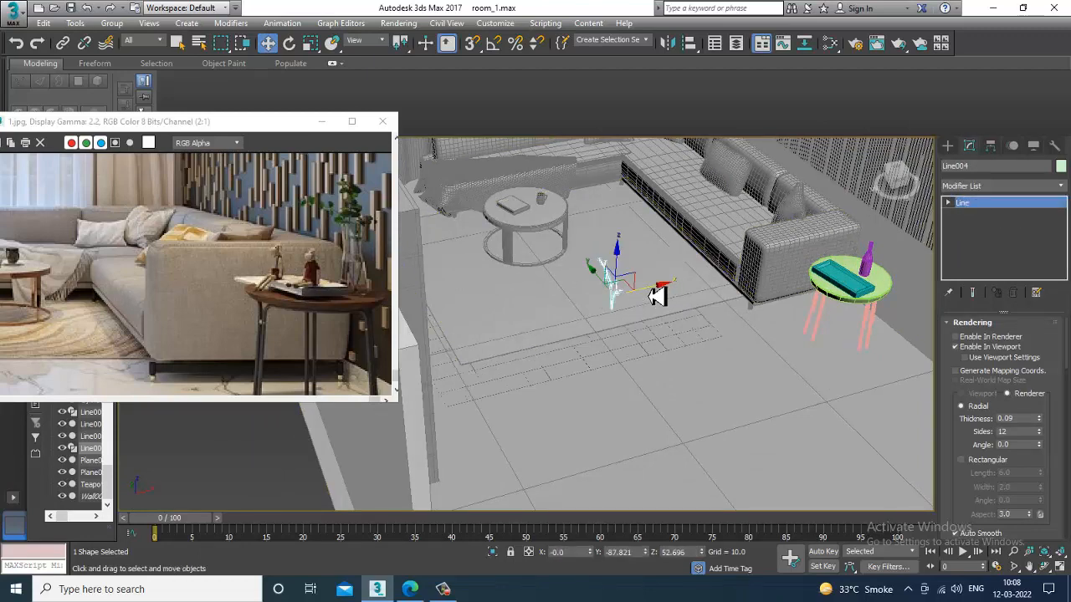
drag(660, 296, 908, 276)
key(z)
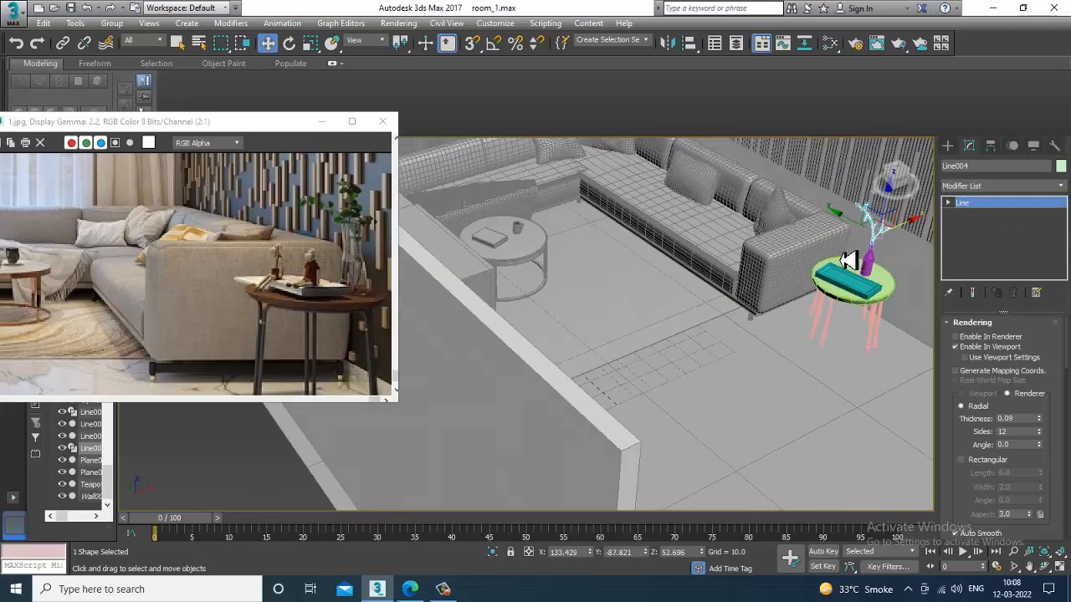
middle_drag(560, 351, 669, 339)
scroll(729, 358, up, 4)
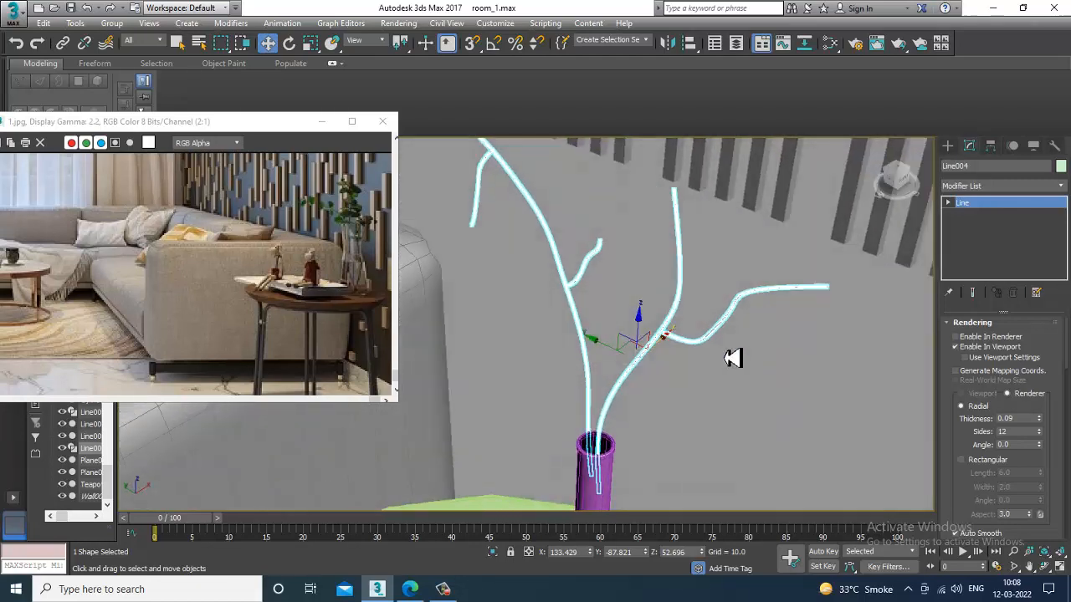
Change the branch spline's object color to orange
click(753, 369)
click(640, 372)
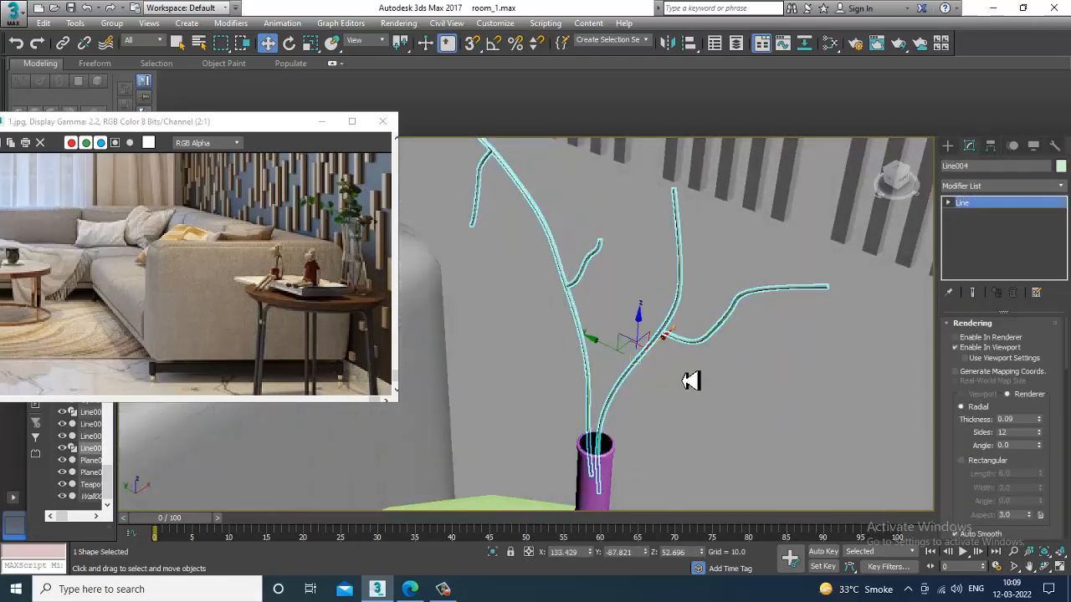
scroll(686, 402, up, 2)
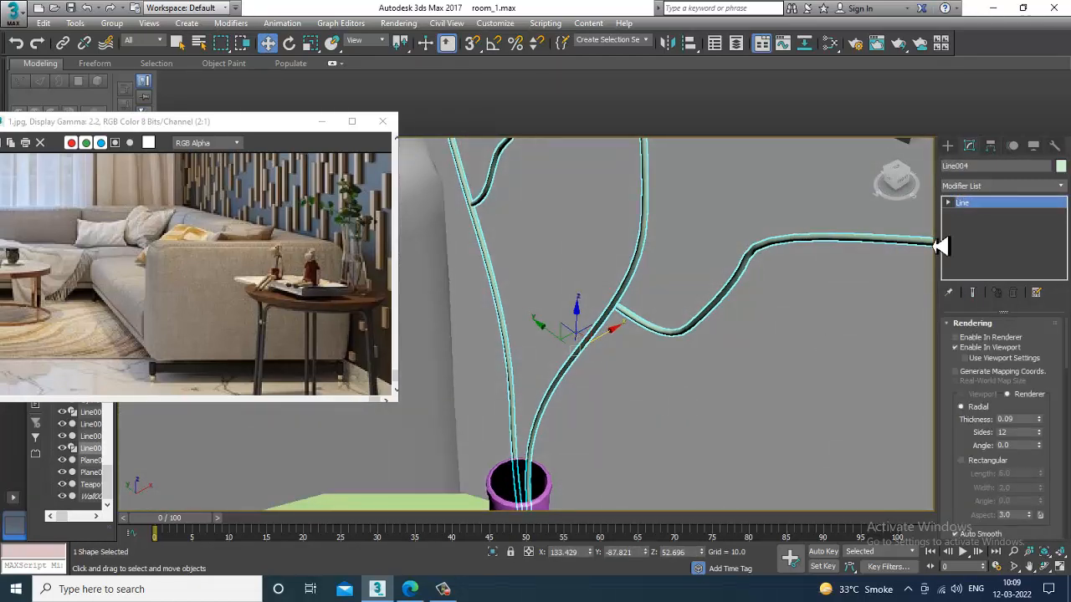
click(1060, 167)
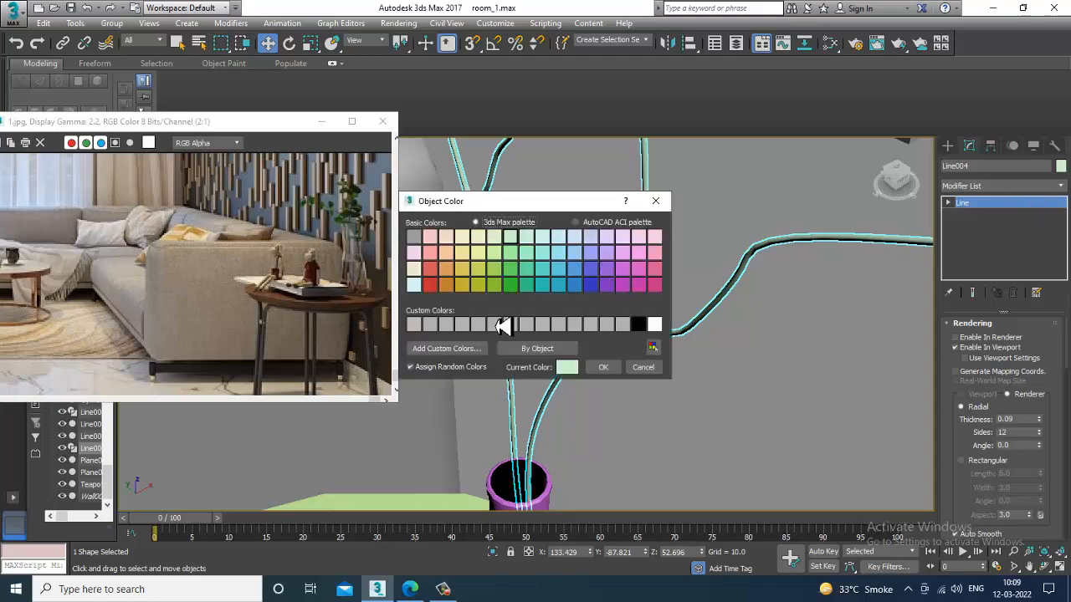
click(459, 285)
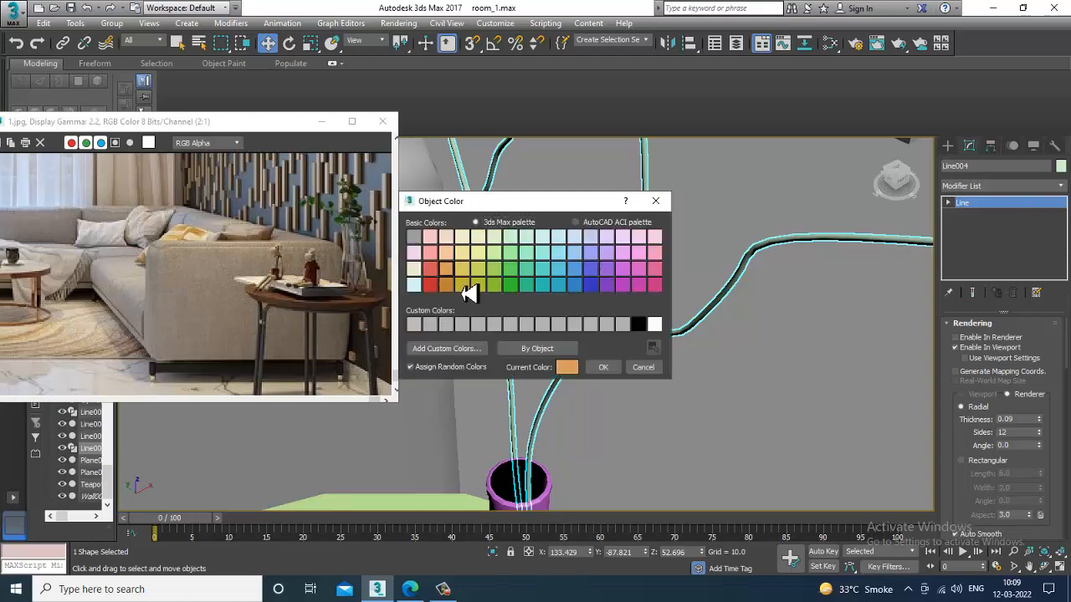
click(603, 368)
Reposition the end vertices of two twigs on the arching second stem so they branch out in depth
scroll(695, 409, down, 3)
scroll(695, 409, down, 3)
alt+middle_drag(666, 390, 622, 279)
scroll(667, 375, up, 3)
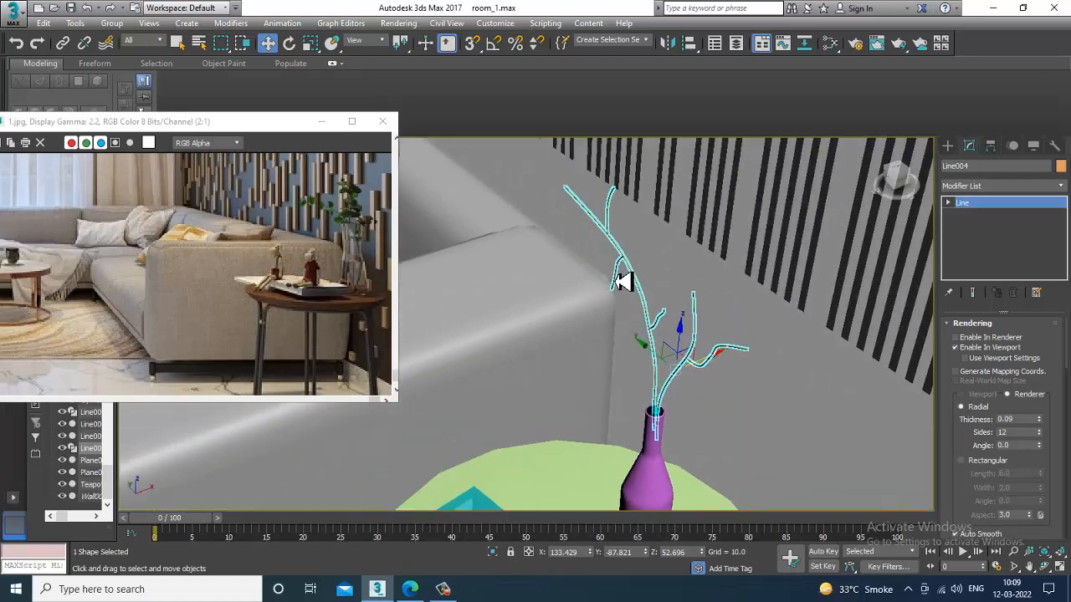
key(1)
drag(602, 331, 604, 279)
alt+middle_drag(599, 256, 678, 299)
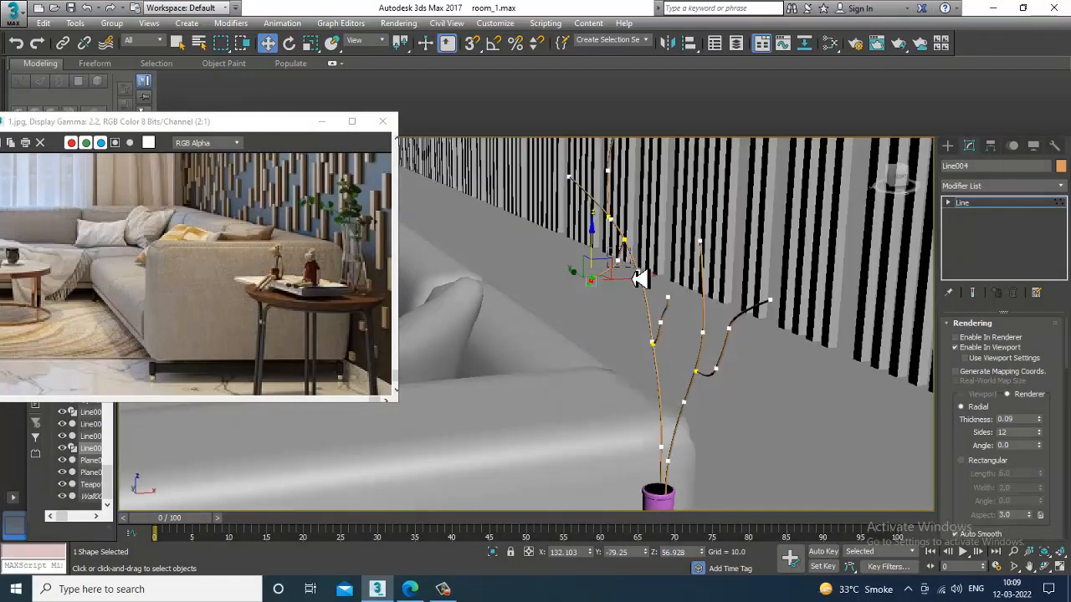
alt+middle_drag(662, 292, 690, 299)
drag(729, 357, 720, 331)
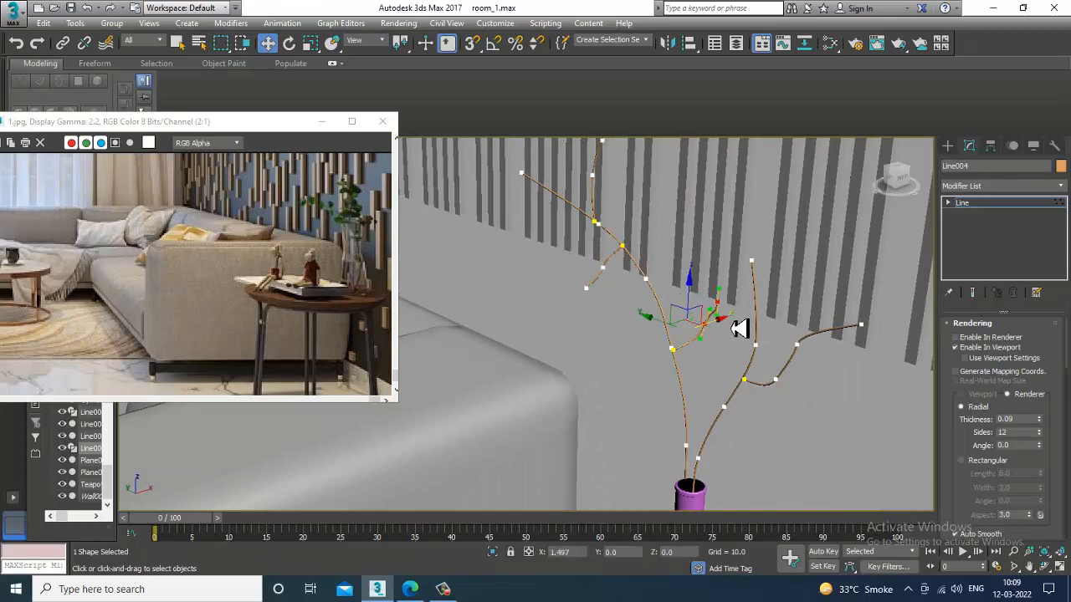
alt+middle_drag(739, 329, 721, 361)
Increase the branch spline's radial thickness to 0.33 and shift the branch along Y to about -88.12
key(e)
scroll(722, 333, down, 6)
scroll(726, 336, up, 8)
scroll(719, 337, down, 3)
scroll(699, 344, down, 5)
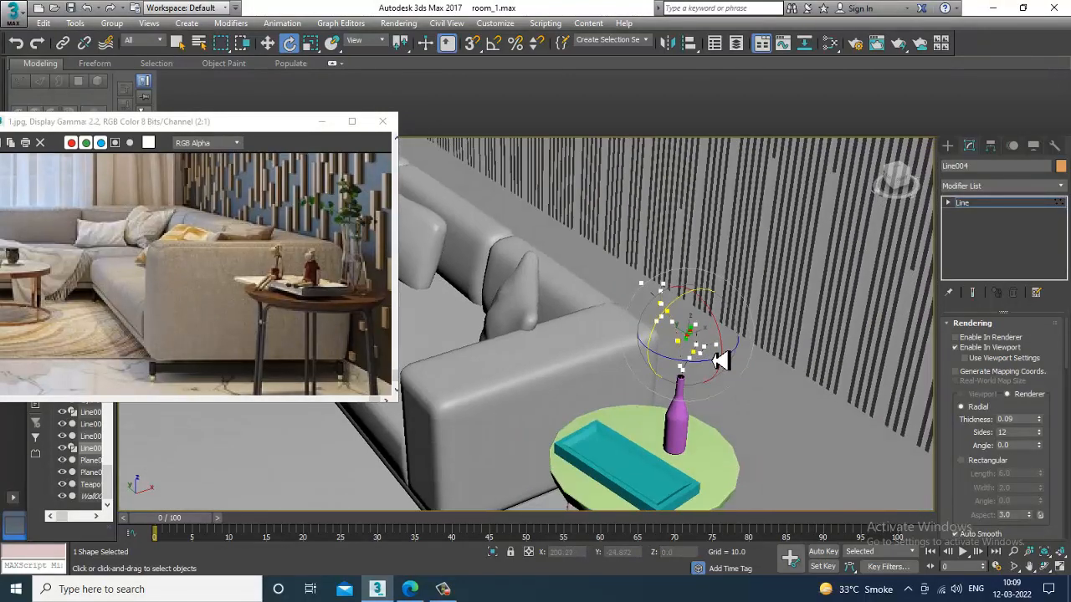
click(984, 205)
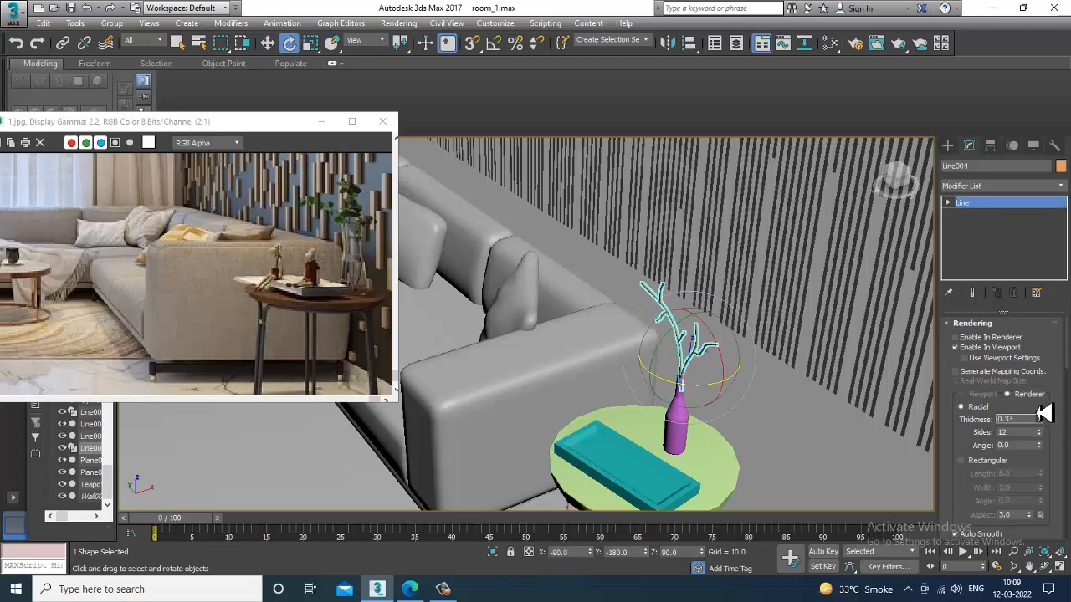
scroll(708, 401, up, 6)
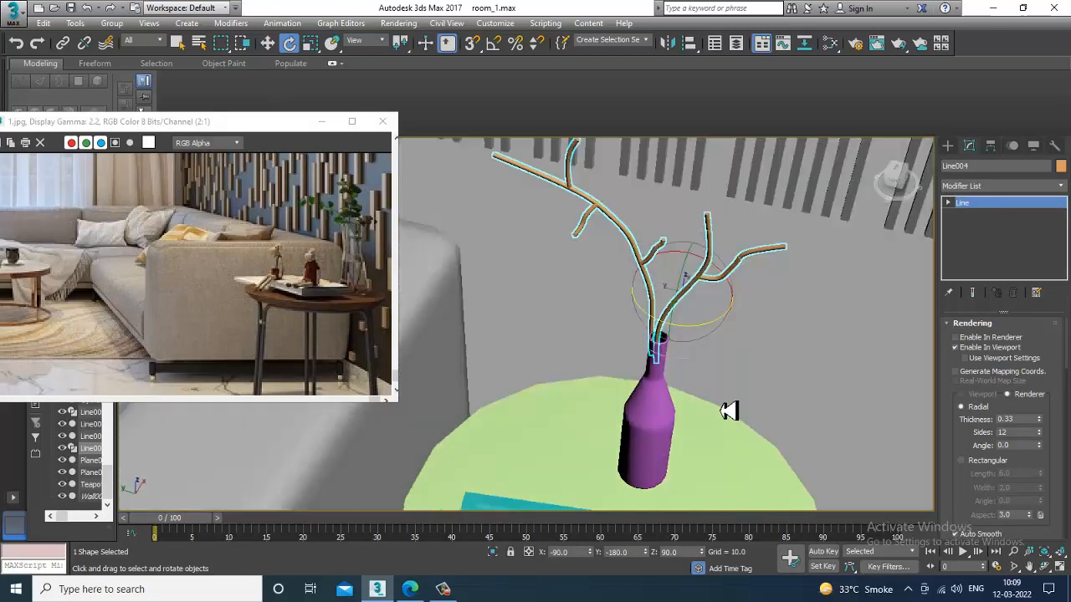
key(w)
scroll(645, 290, down, 5)
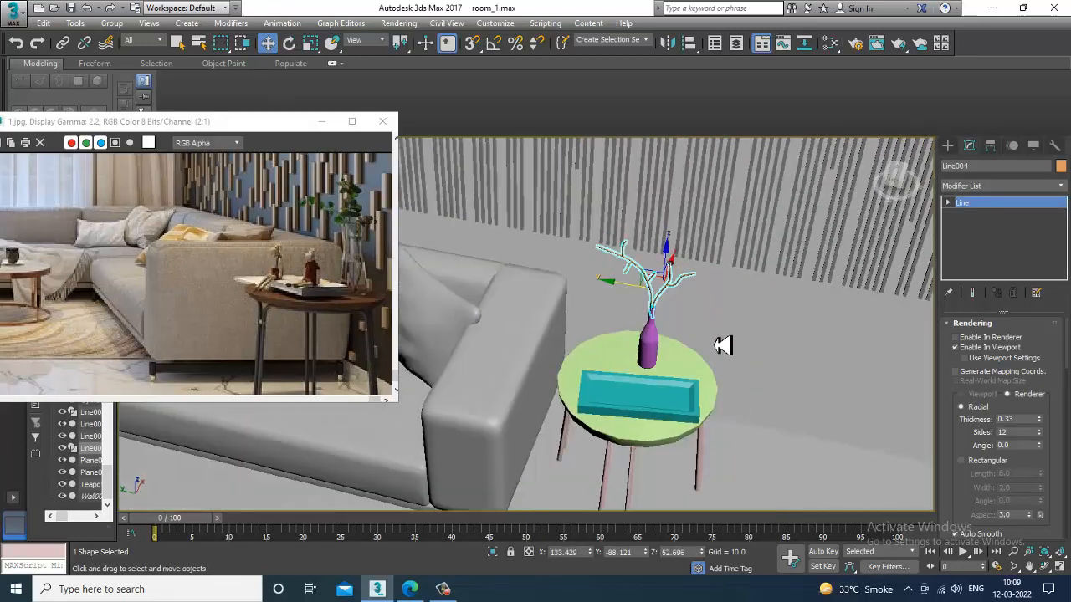
Select all objects in the scene, assign them one light grey object color, and clear the selection
alt+middle_drag(722, 342, 656, 316)
key(ctrl+a)
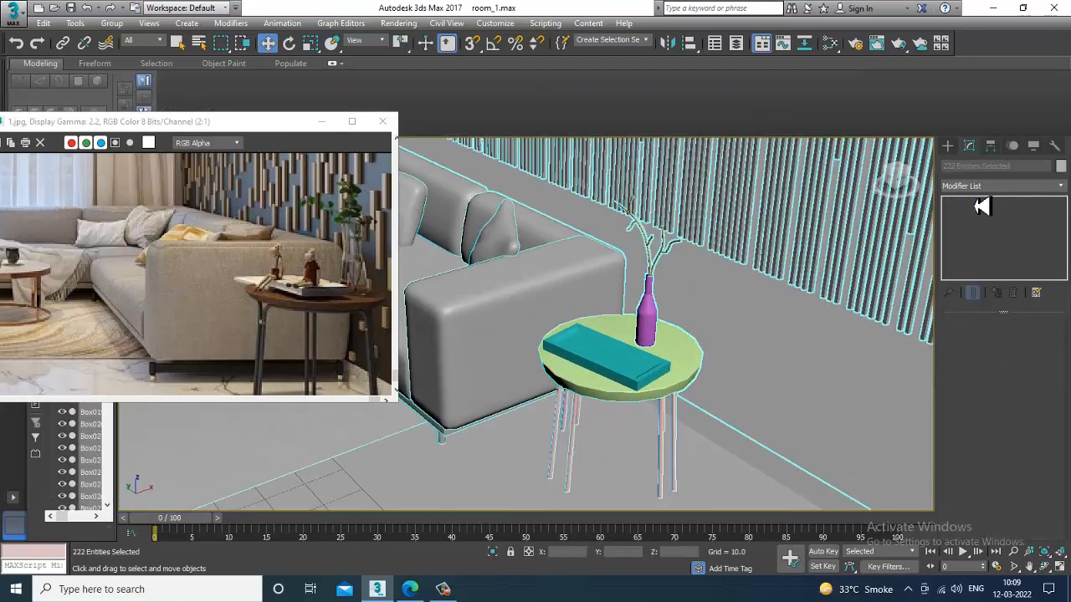
click(1061, 166)
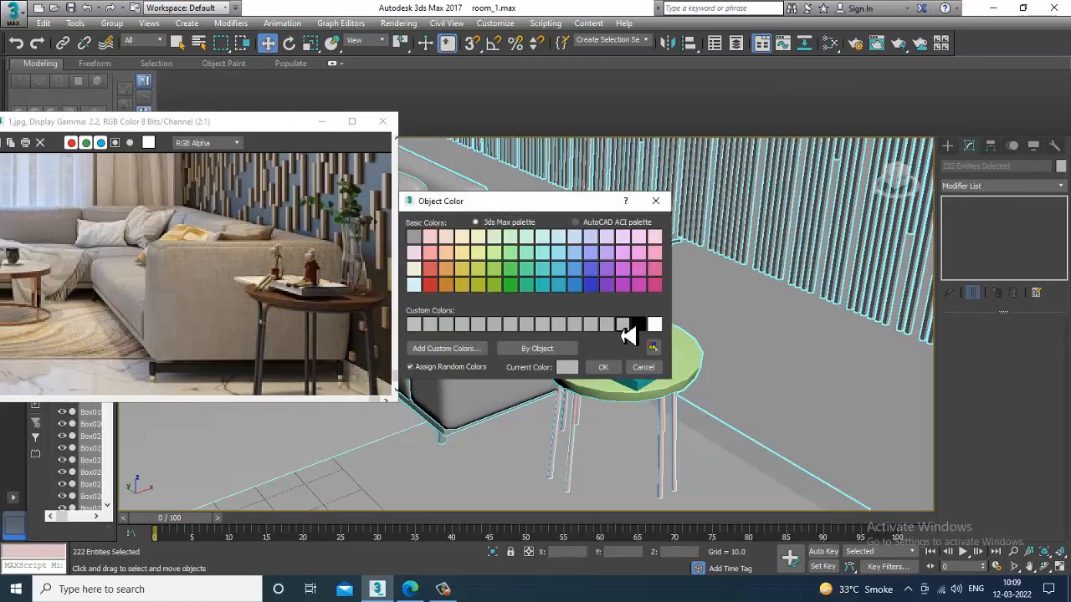
click(603, 367)
scroll(648, 287, down, 12)
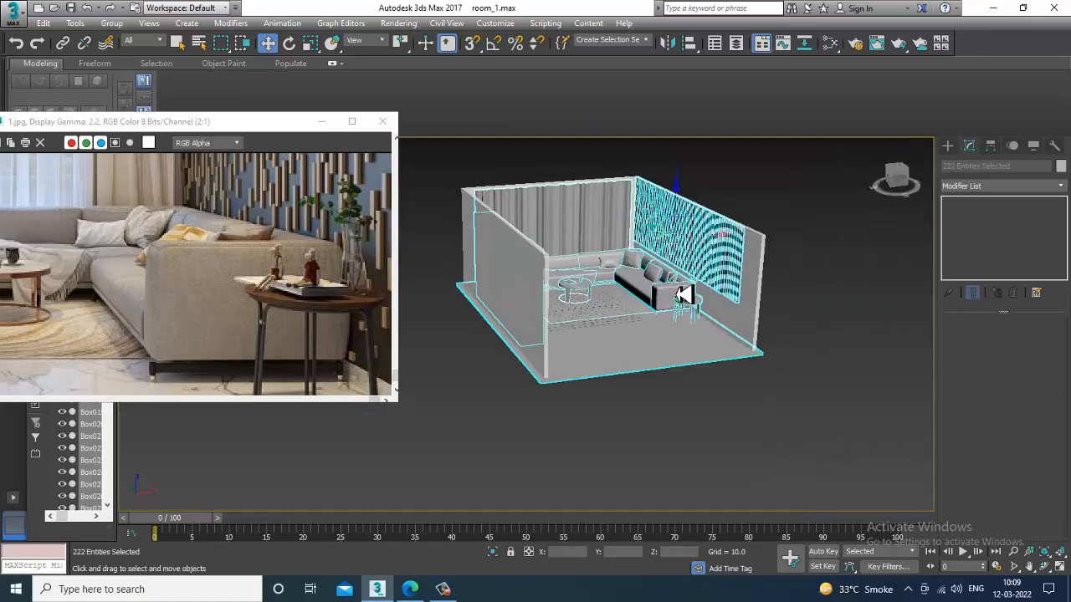
click(846, 237)
Create a sphere with a radius of about 2.66 for the figurine shown on the side table in the reference image
scroll(741, 301, up, 8)
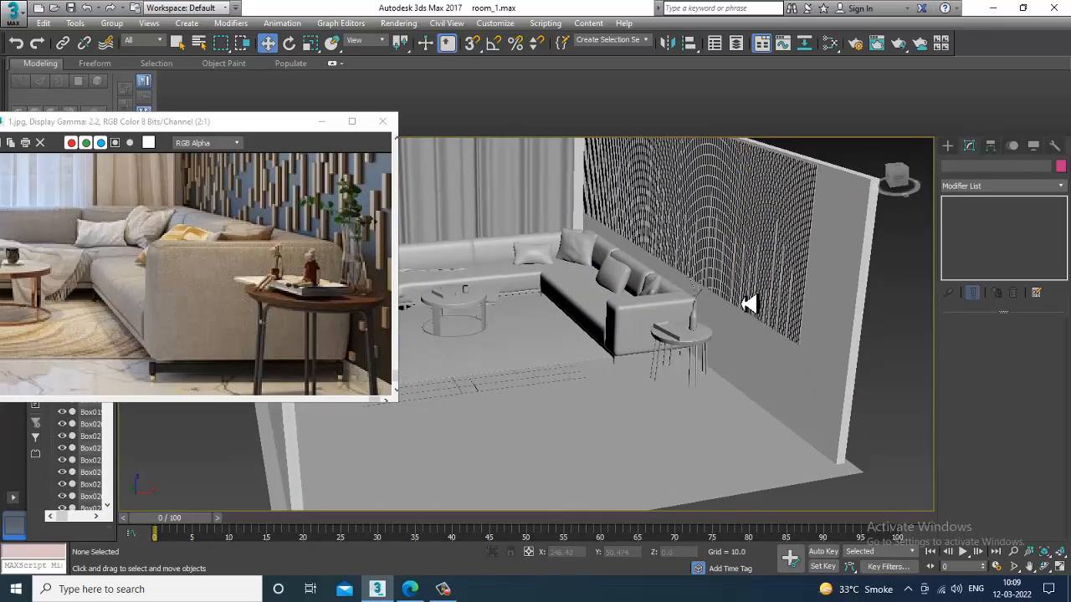
scroll(748, 361, up, 5)
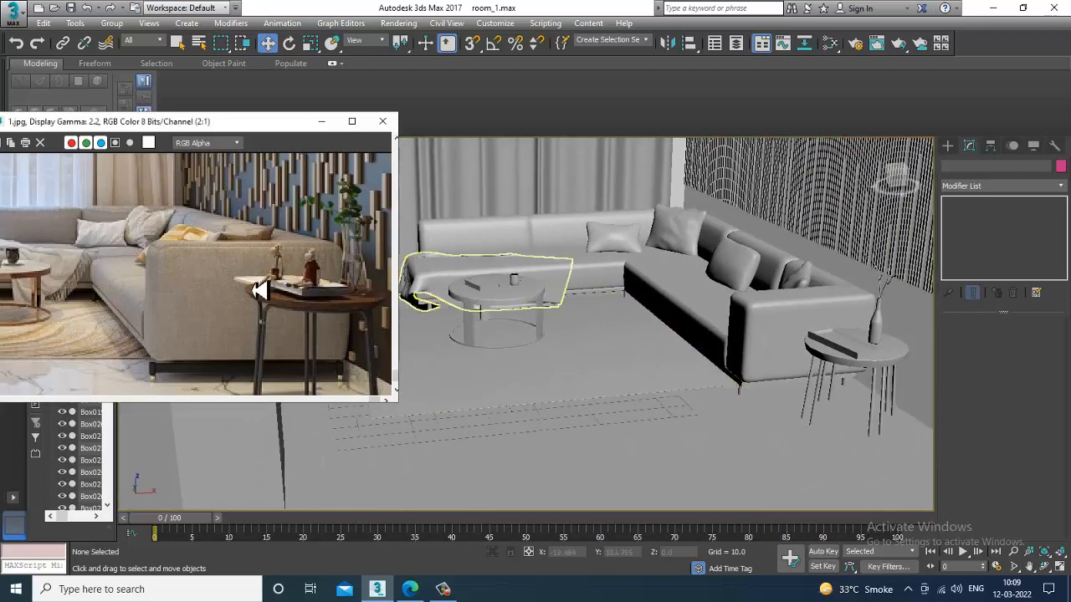
scroll(293, 281, up, 2)
scroll(255, 257, down, 2)
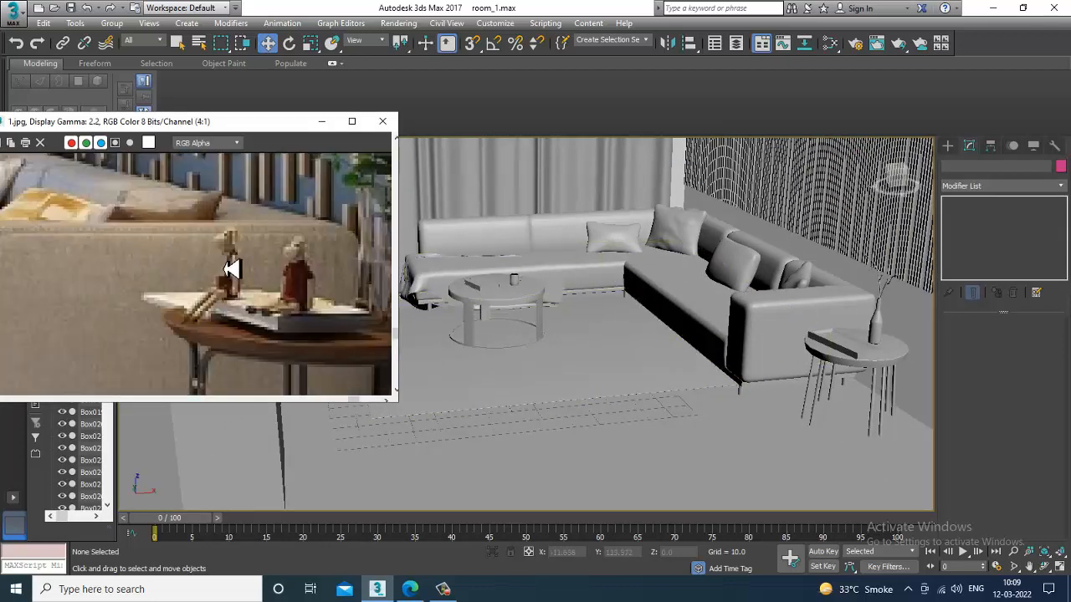
alt+middle_drag(521, 306, 652, 347)
scroll(669, 351, up, 5)
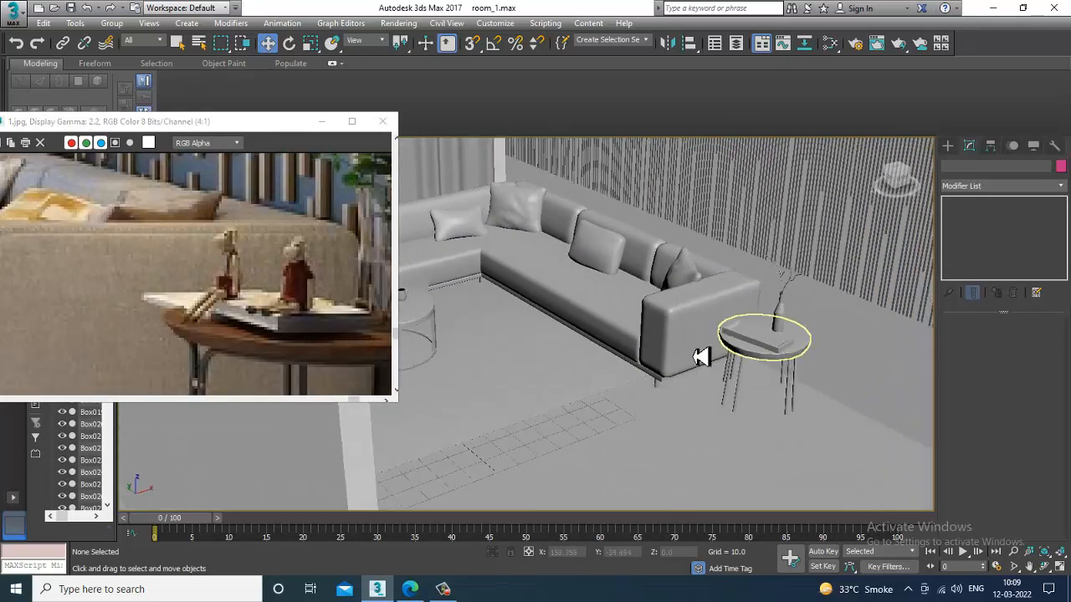
click(950, 151)
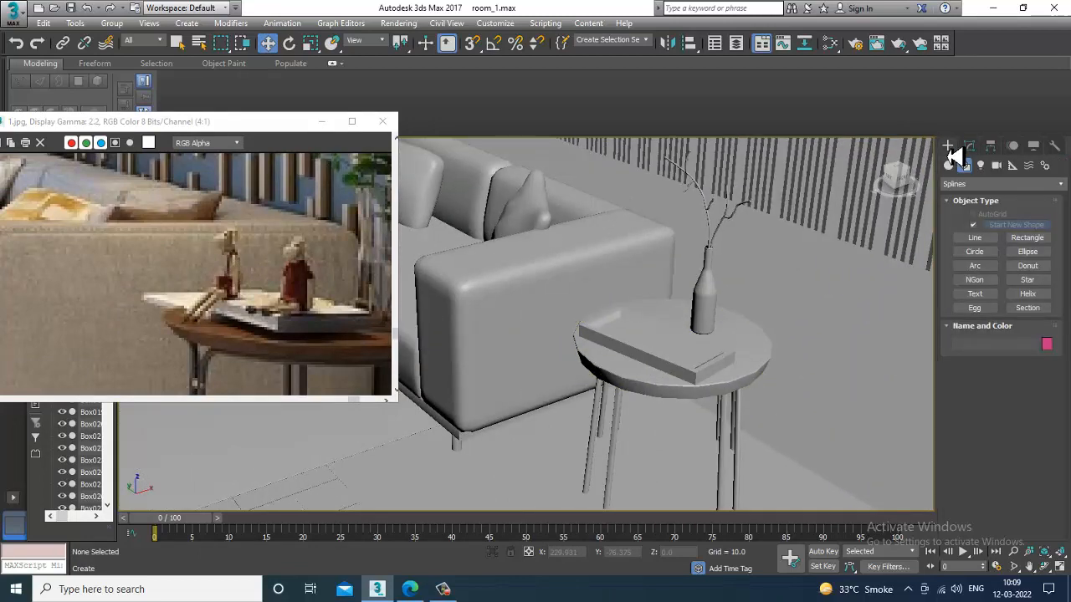
click(951, 165)
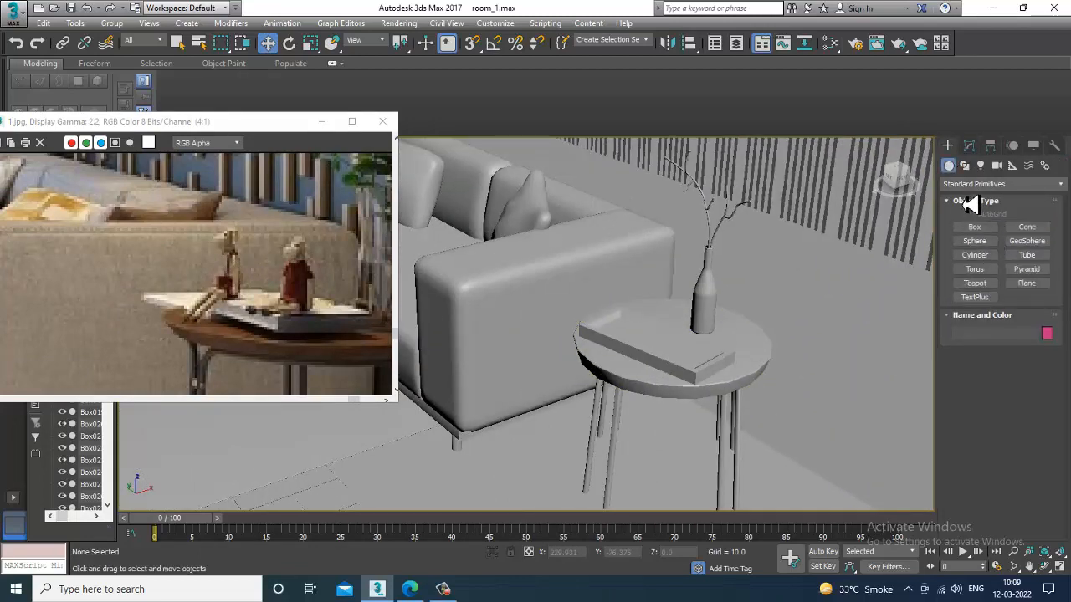
click(975, 241)
alt+middle_drag(850, 301, 653, 356)
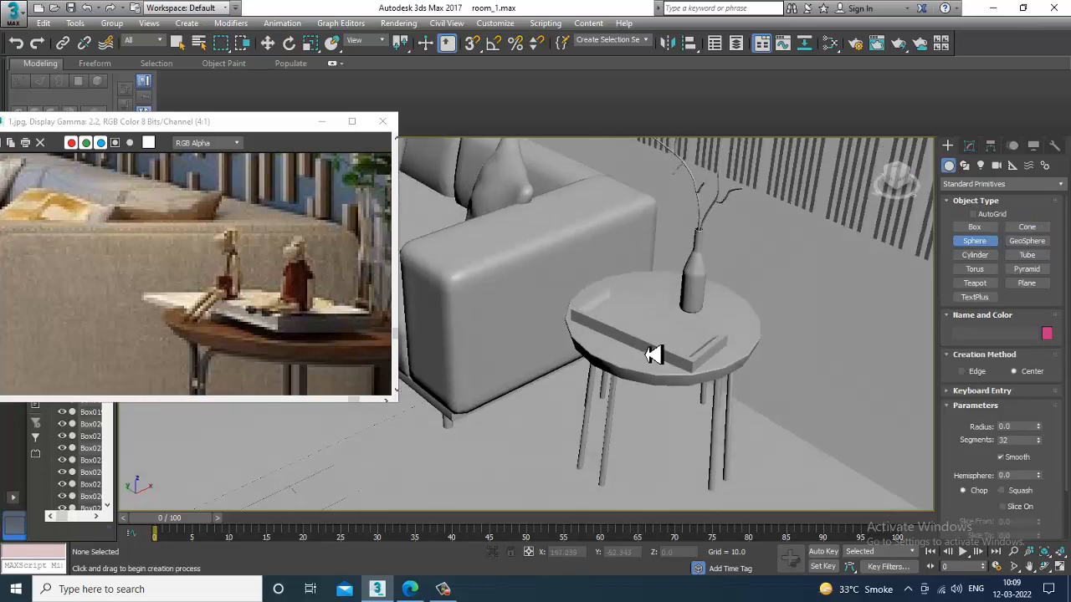
middle_drag(467, 432, 517, 337)
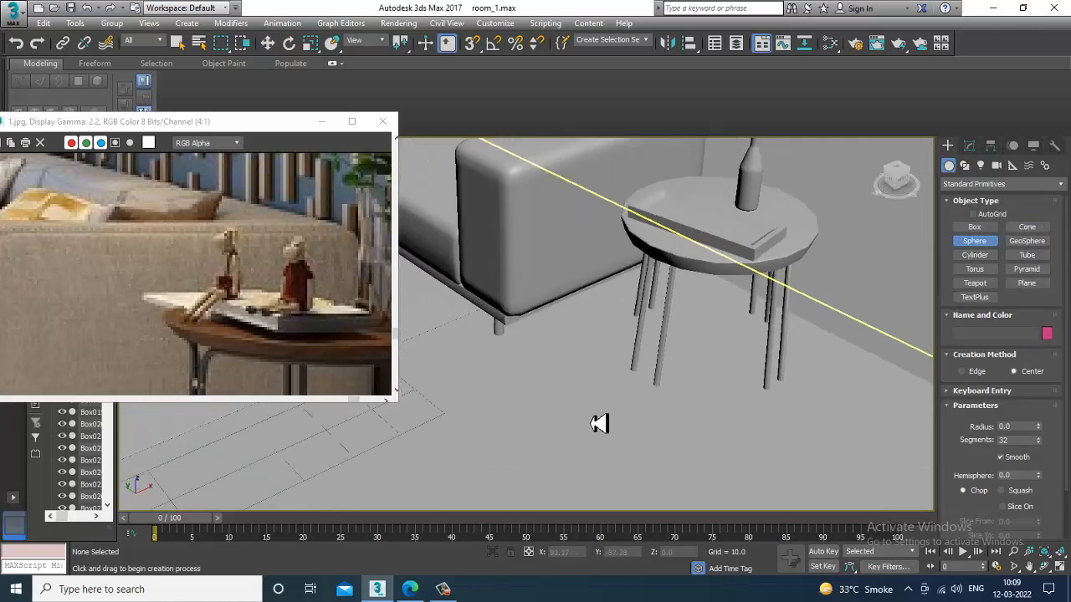
drag(591, 414, 616, 179)
Move the sphere above the round side table to about X 116.06, Y -87.49, Z 43.68
key(w)
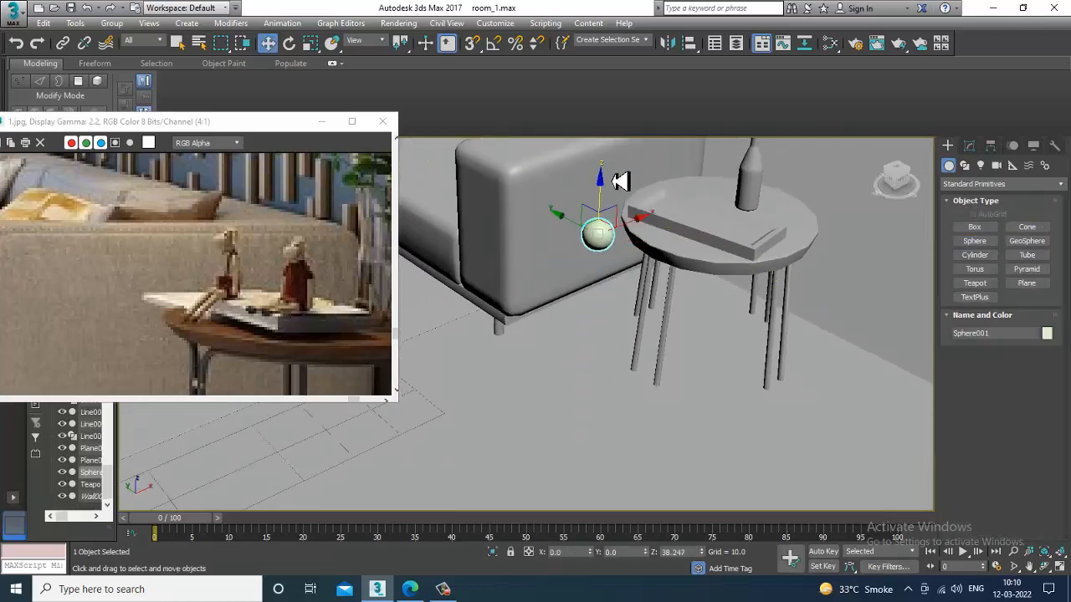
alt+middle_drag(617, 179, 604, 277)
drag(604, 278, 719, 269)
alt+middle_drag(720, 269, 818, 289)
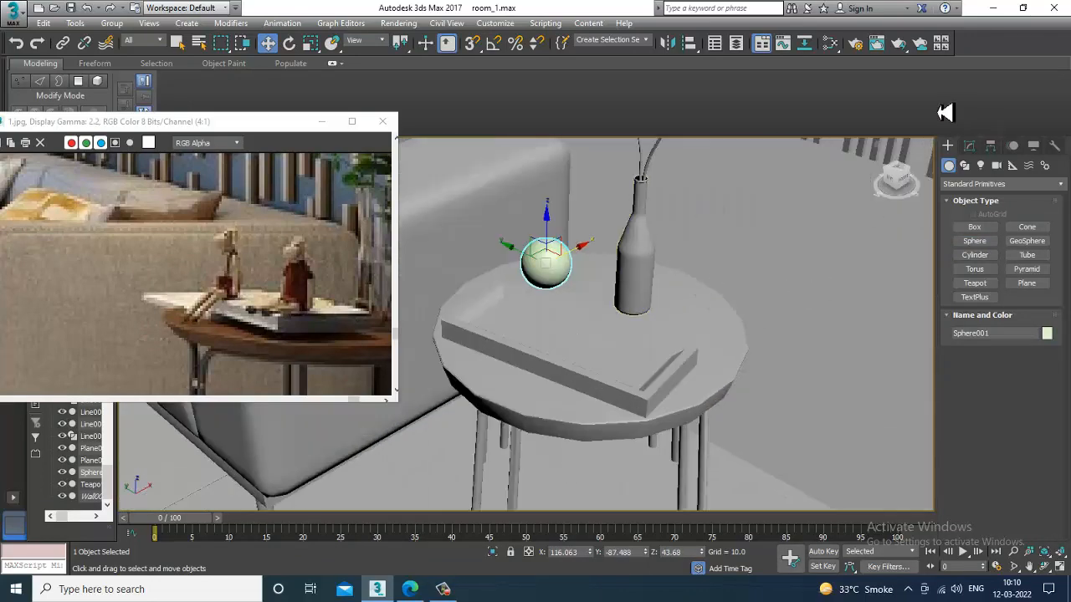
Display edged faces in the viewport and reduce the sphere to 12 segments
key(F4)
click(970, 148)
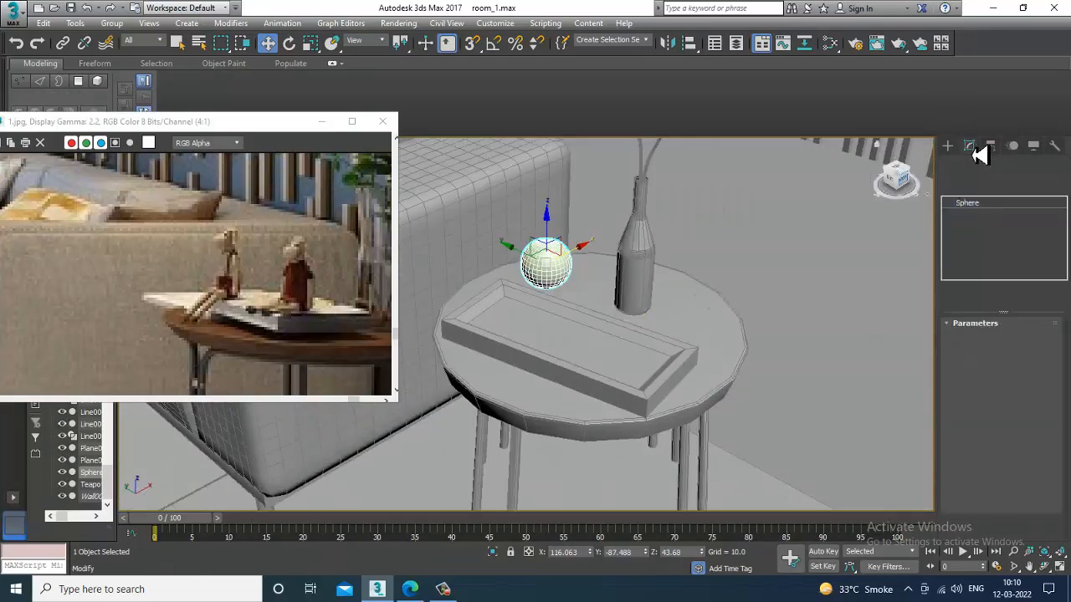
drag(1048, 373, 1053, 380)
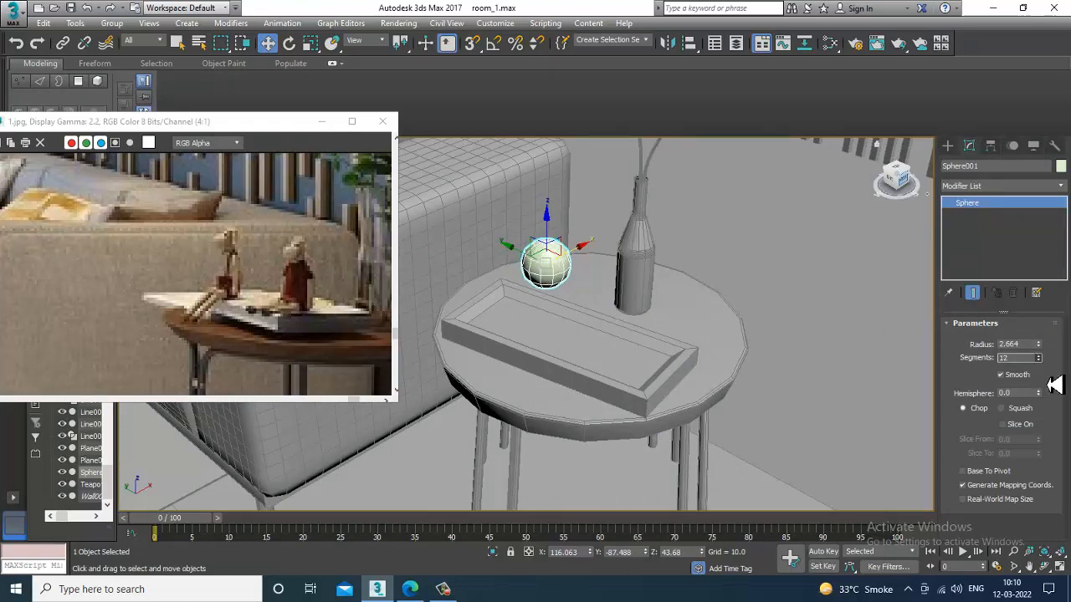
Copy the sphere, scale the copy down, and place it overlapping the first at about X 118.19, Y -86.99, Z 44.89
scroll(560, 276, up, 3)
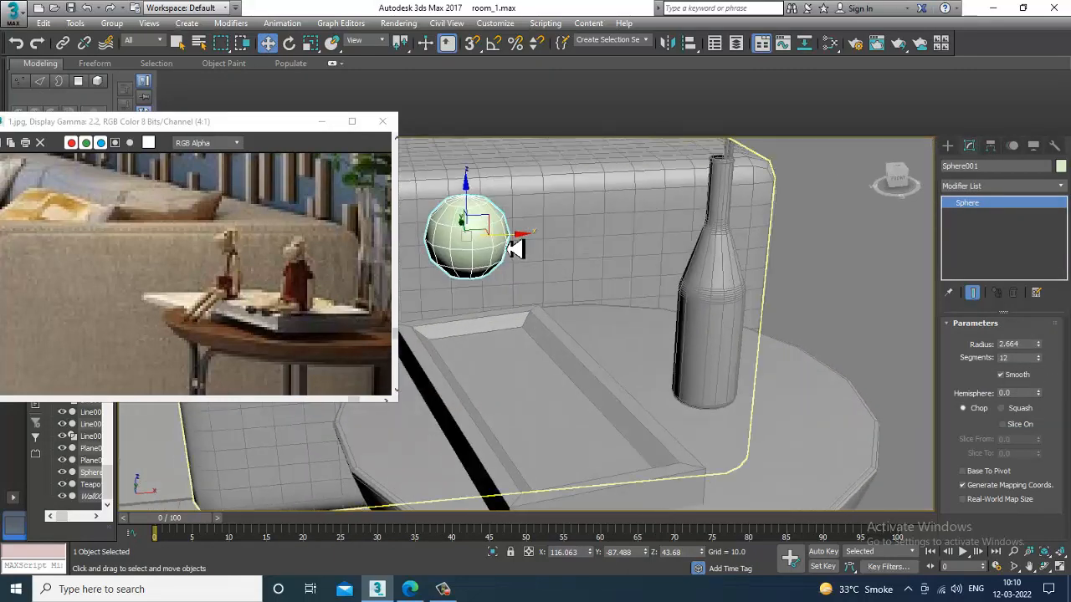
shift+drag(529, 235, 548, 237)
click(539, 353)
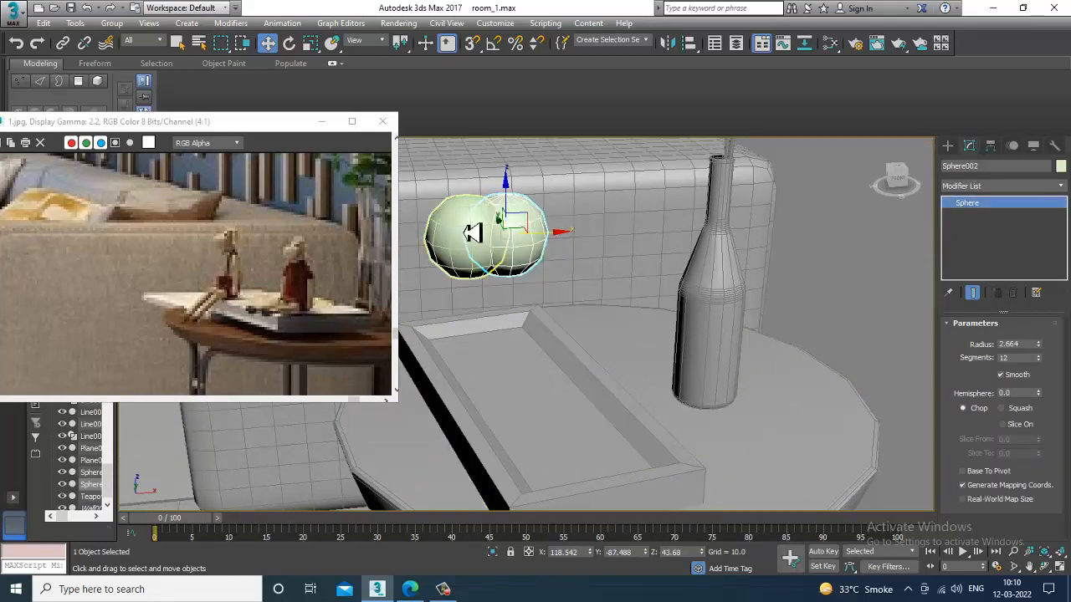
drag(473, 233, 507, 206)
alt+middle_drag(507, 206, 454, 220)
drag(471, 223, 463, 228)
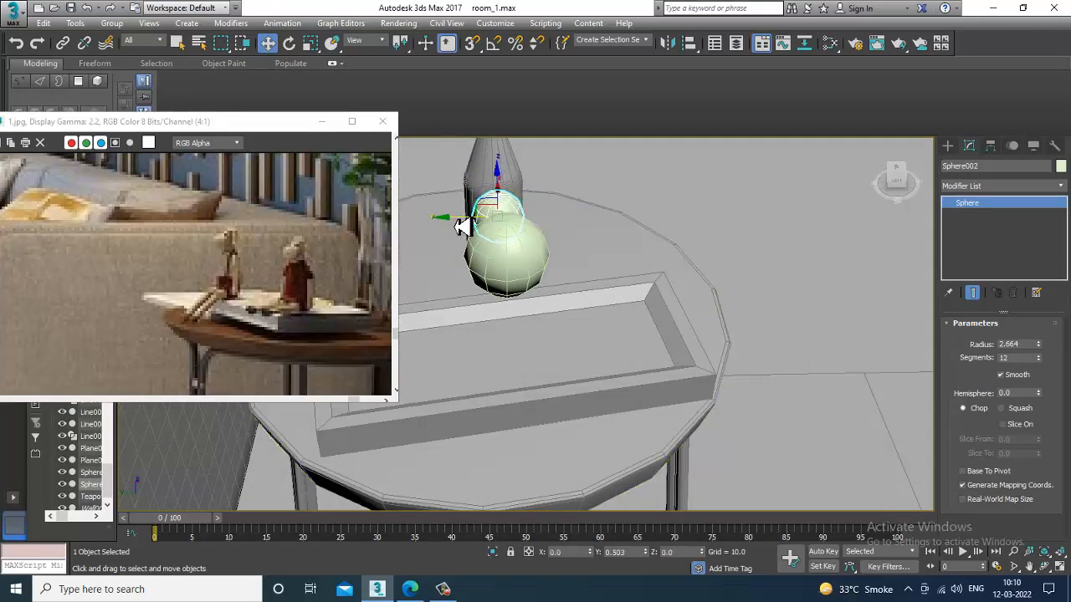
alt+middle_drag(463, 227, 619, 226)
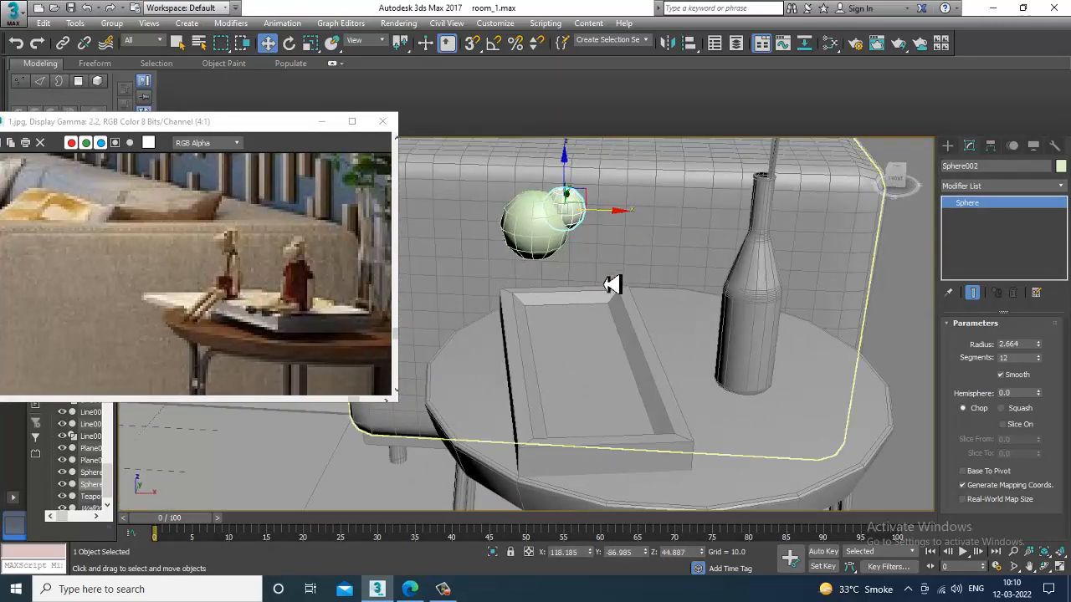
Create a box below the two spheres in the side view, about 10.55 long, 4.68 wide and 2.13 high
alt+middle_drag(611, 284, 718, 283)
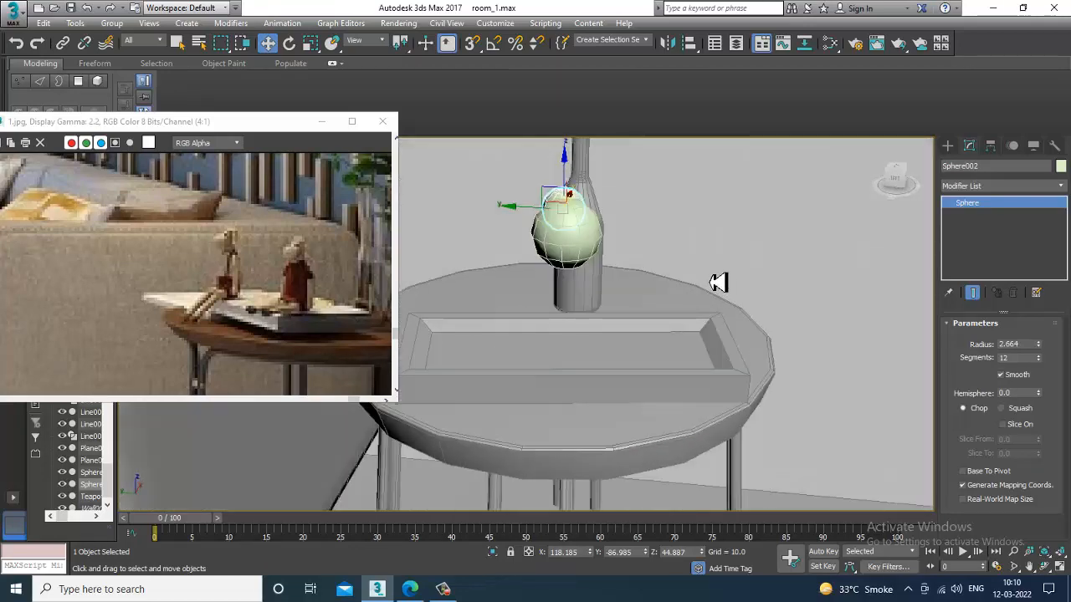
click(948, 145)
key(alt+w)
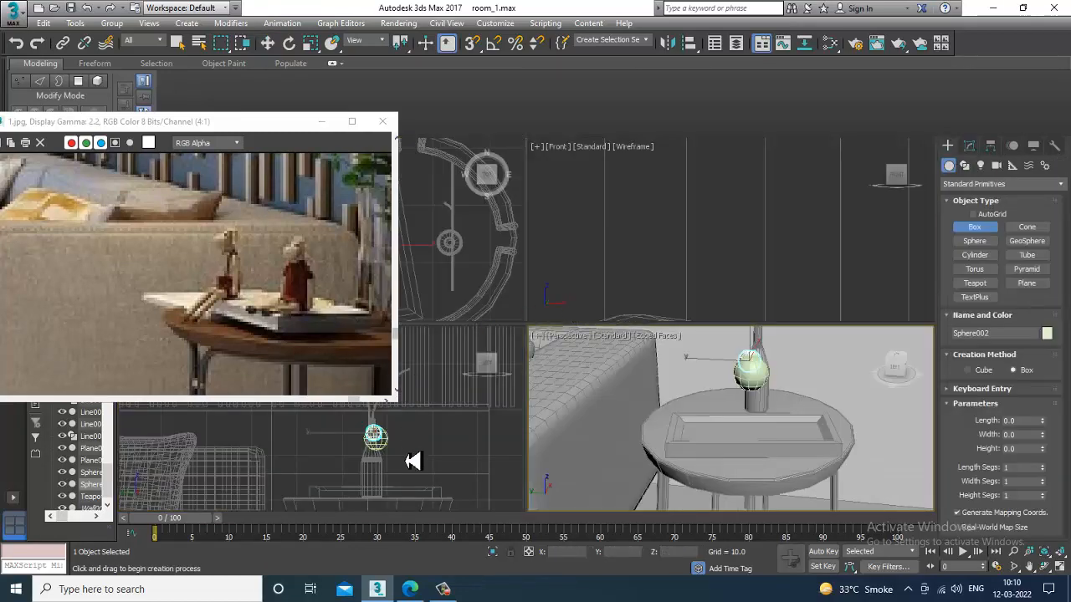
key(alt+w)
scroll(814, 303, up, 3)
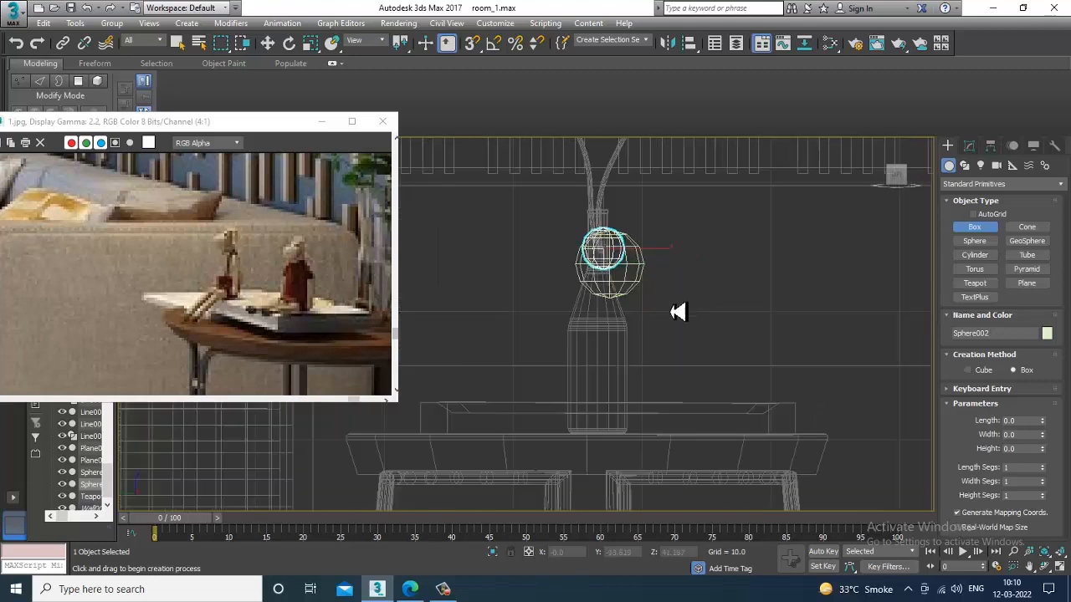
drag(585, 287, 645, 415)
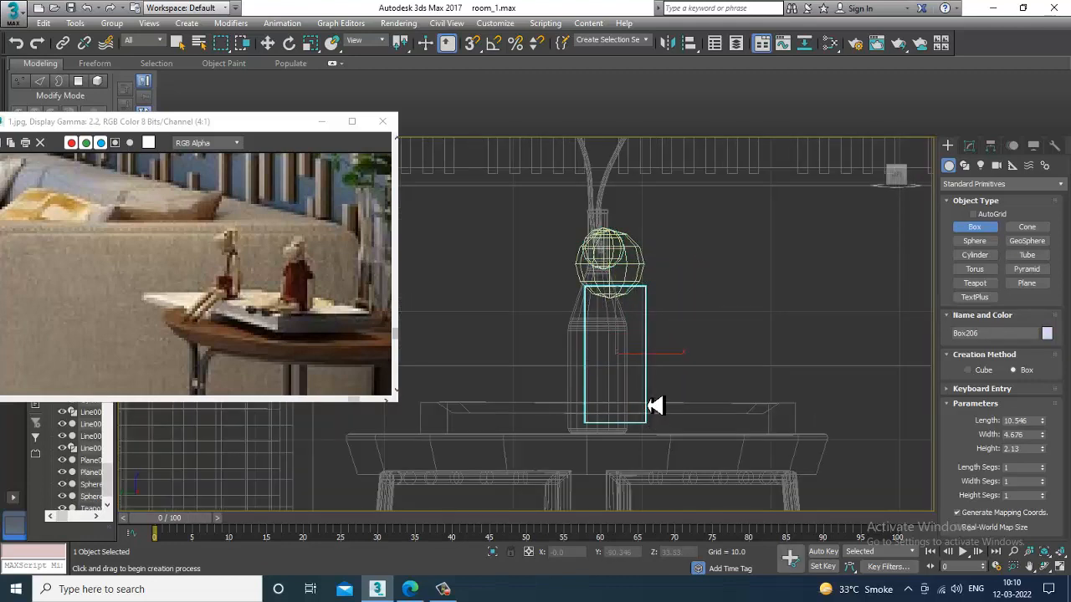
click(655, 406)
Move the box beneath the two spheres above the round side table, at about X 116.79, Y -87.93, Z 36.65
key(w)
key(alt+w)
key(alt+w)
scroll(607, 410, up, 3)
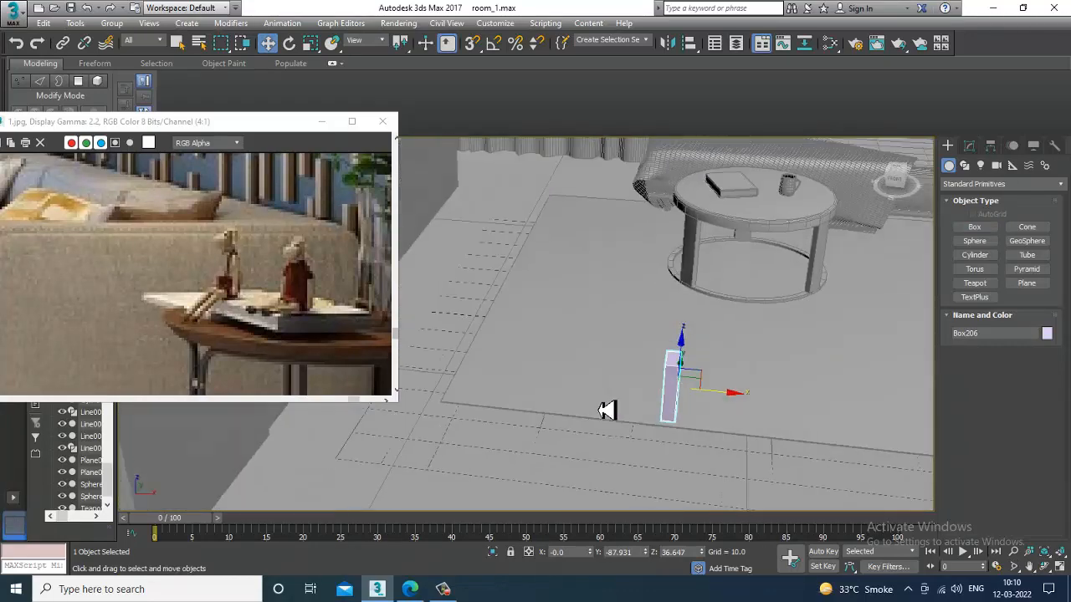
scroll(607, 410, down, 5)
alt+middle_drag(707, 418, 710, 411)
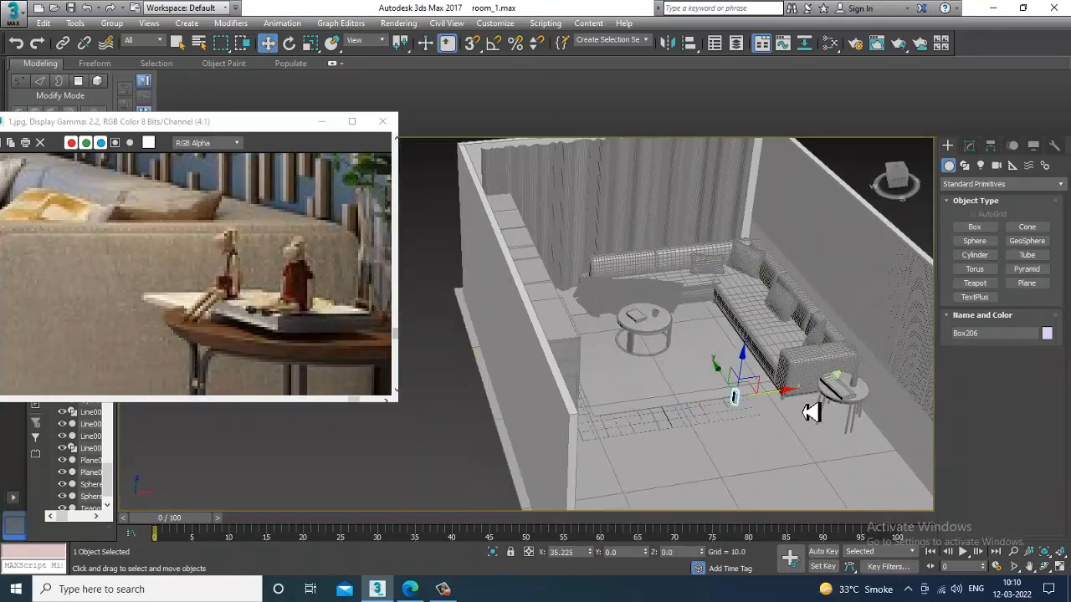
drag(810, 411, 869, 412)
key(z)
alt+middle_drag(858, 414, 669, 324)
scroll(701, 351, down, 5)
scroll(668, 324, up, 2)
scroll(669, 325, up, 2)
Convert the box under the spheres to an editable poly
right_click(670, 328)
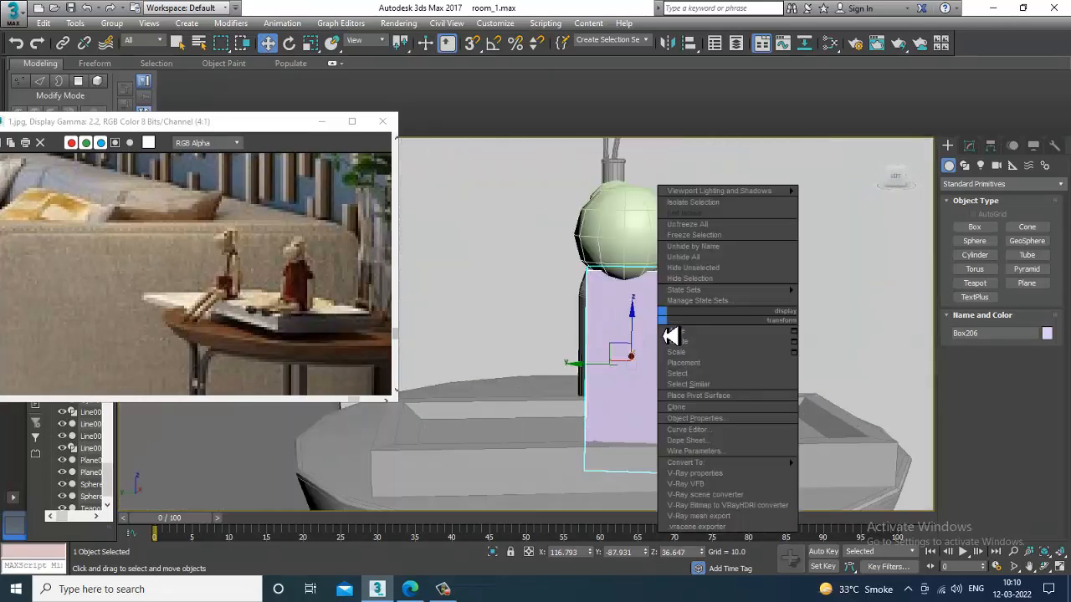
mouse_move(744, 470)
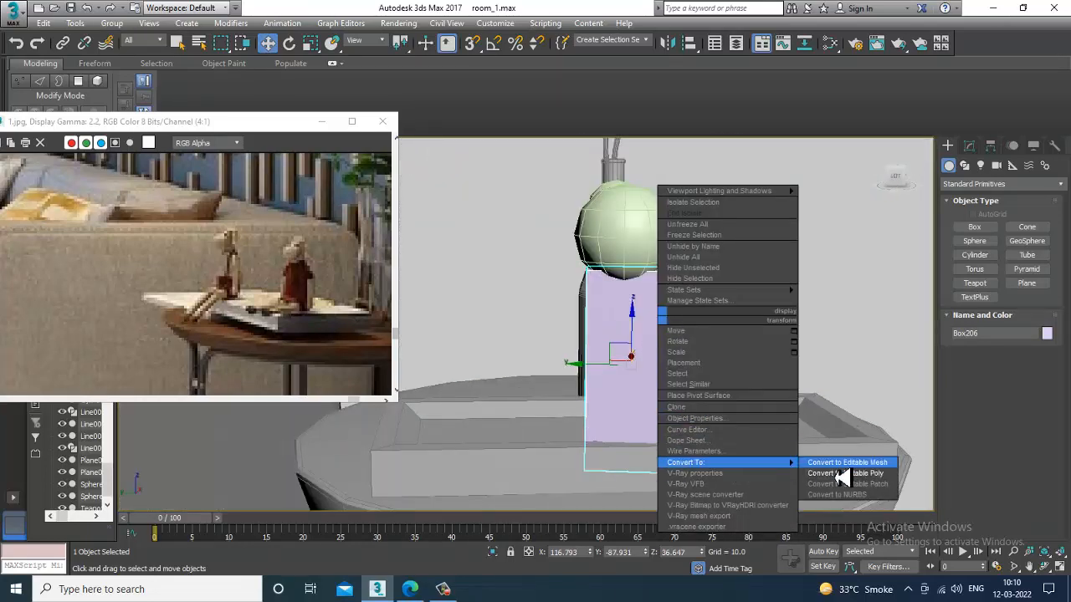
click(874, 473)
alt+middle_drag(709, 327, 686, 321)
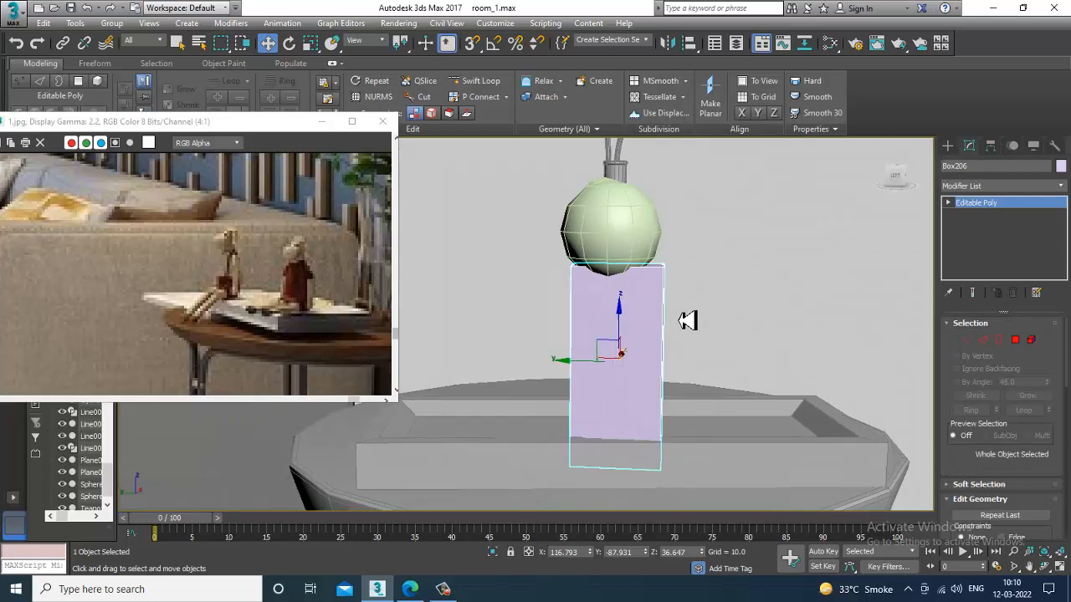
Connect the box's four vertical edges with 2 segments to divide its height into three sections
click(983, 340)
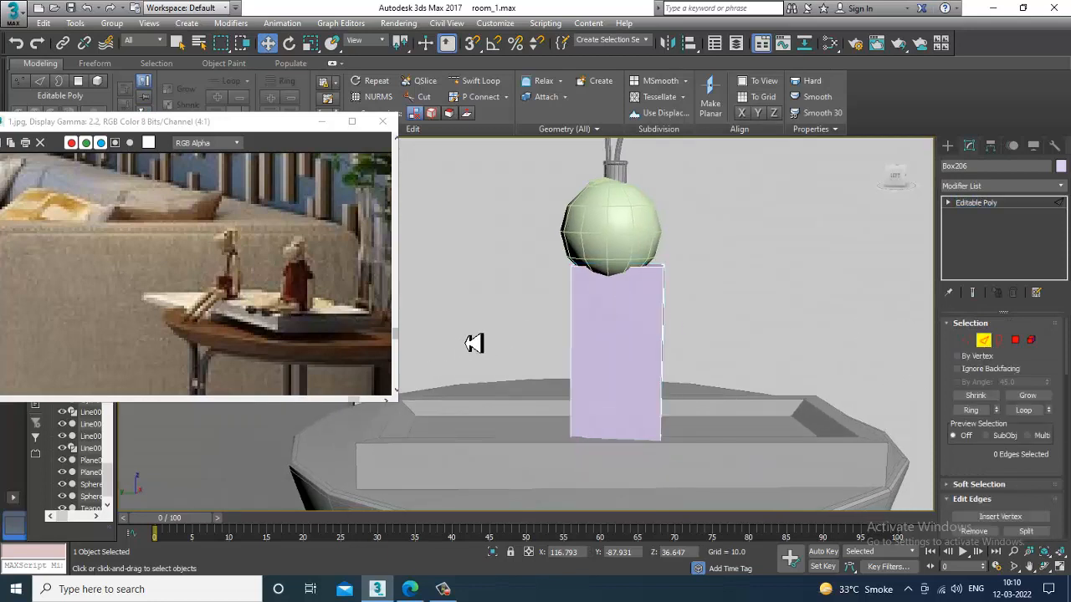
drag(474, 342, 904, 403)
scroll(987, 418, down, 3)
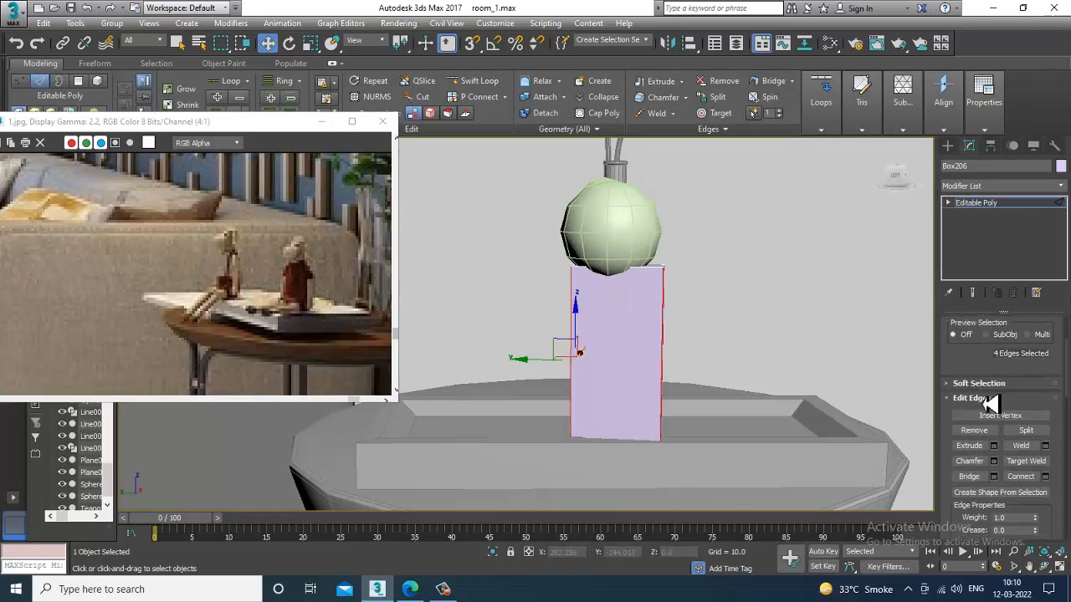
click(1042, 478)
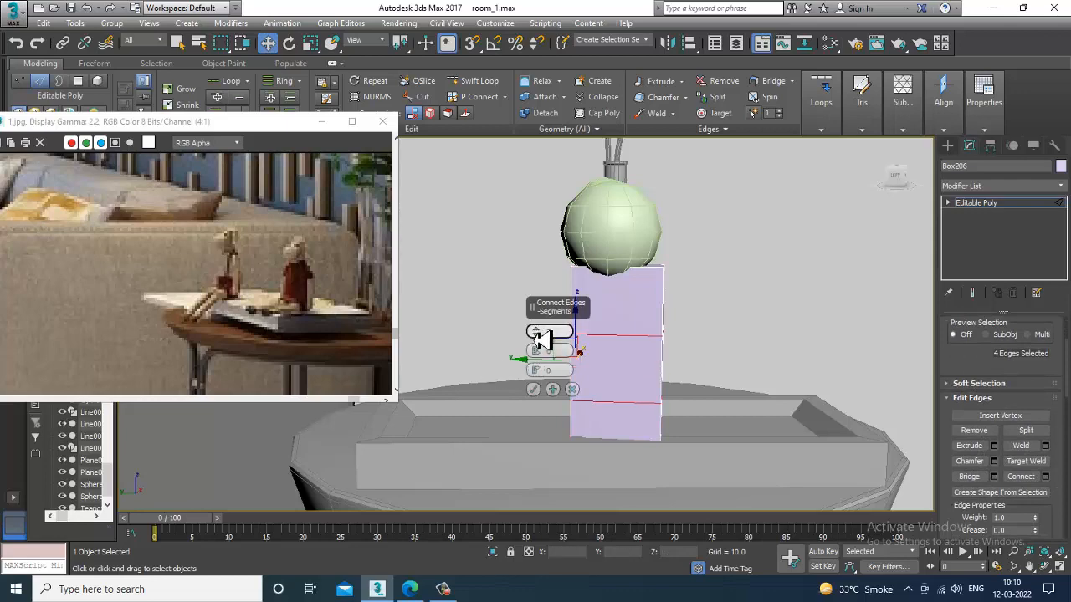
click(535, 390)
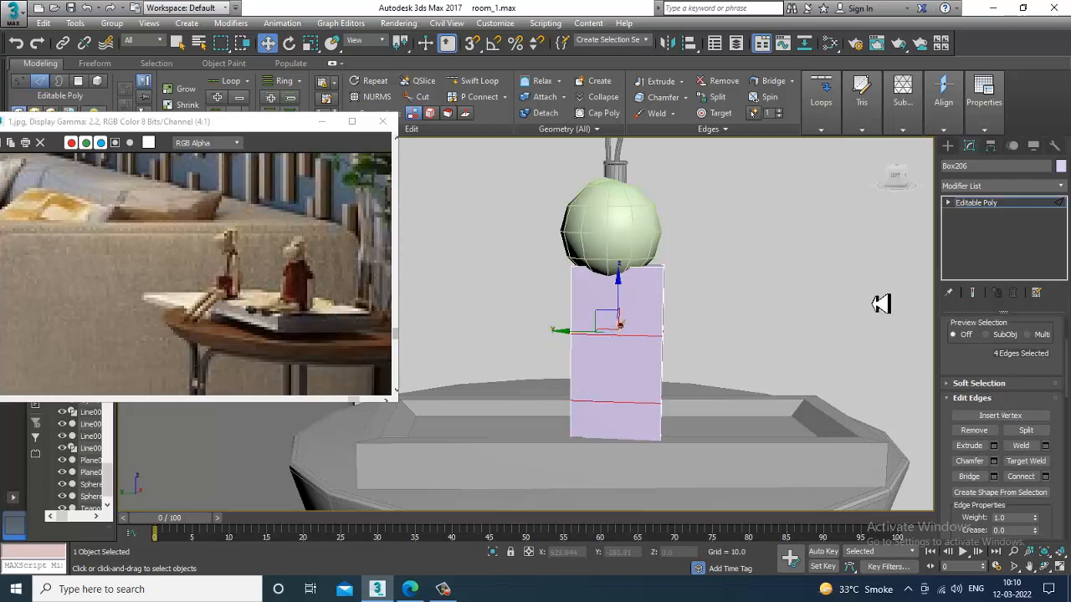
Isolate the box together with the two spheres
alt+middle_drag(880, 304, 863, 306)
click(1018, 210)
ctrl+click(660, 216)
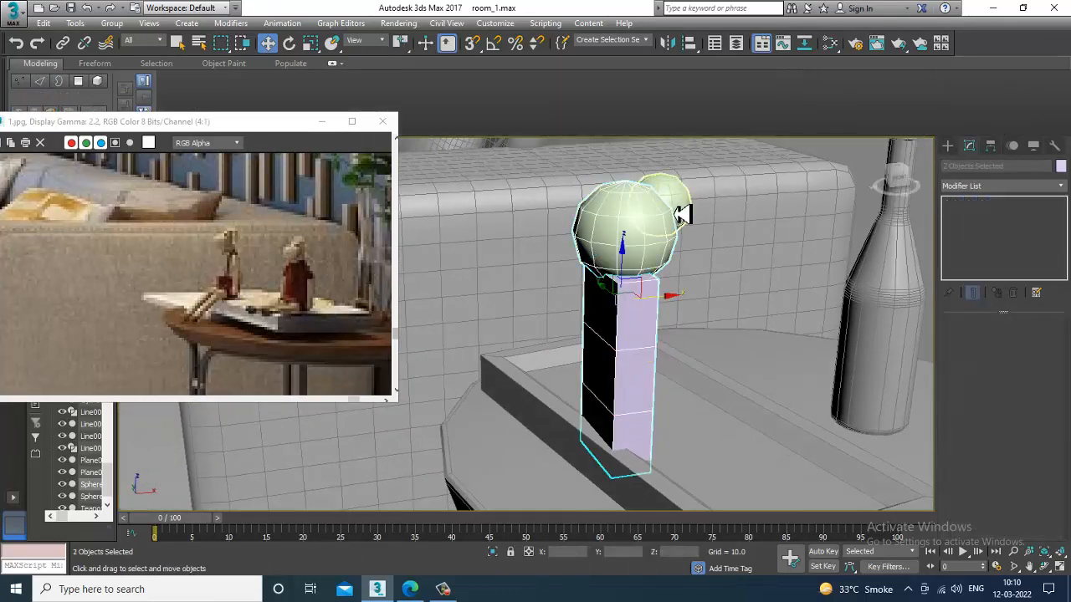
ctrl+click(674, 214)
key(alt+q)
alt+middle_drag(671, 220, 731, 263)
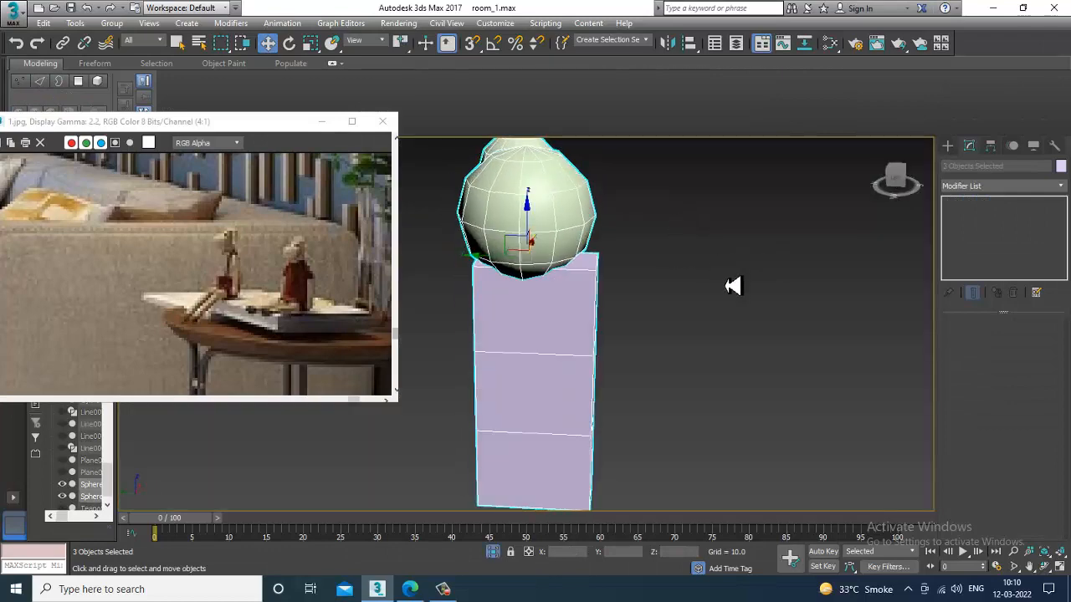
Center the box under the larger sphere by shifting it to about X 116.71, Y -87.59
click(730, 286)
click(550, 338)
scroll(549, 338, down, 3)
alt+middle_drag(550, 338, 522, 372)
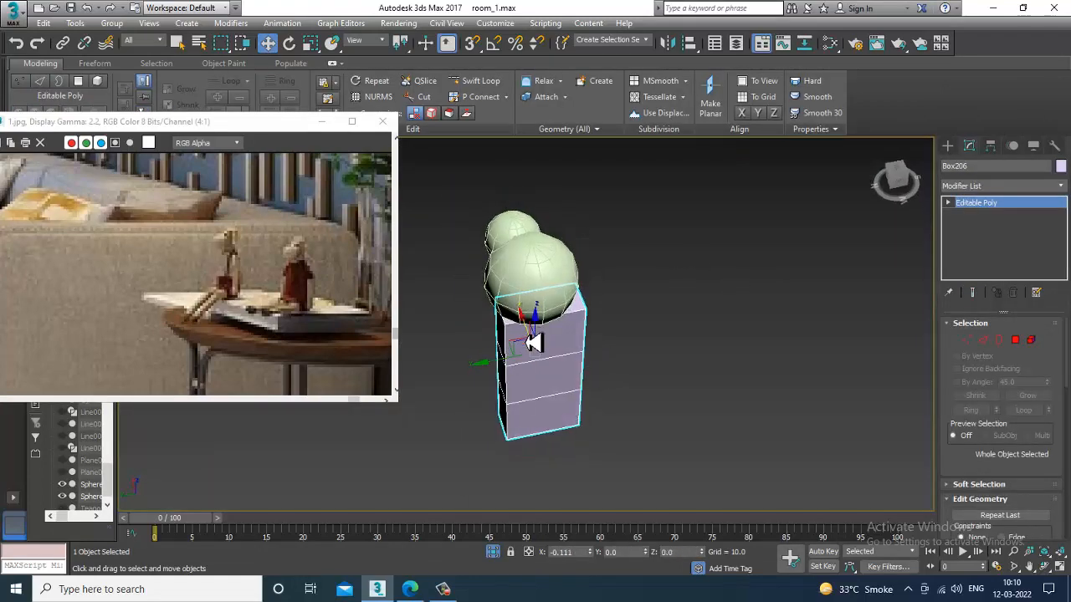
drag(534, 343, 507, 371)
alt+middle_drag(507, 371, 536, 376)
drag(477, 382, 502, 382)
Add a vertical edge loop down the middle of the box's wide faces with Swift Loop
key(1)
drag(506, 325, 501, 314)
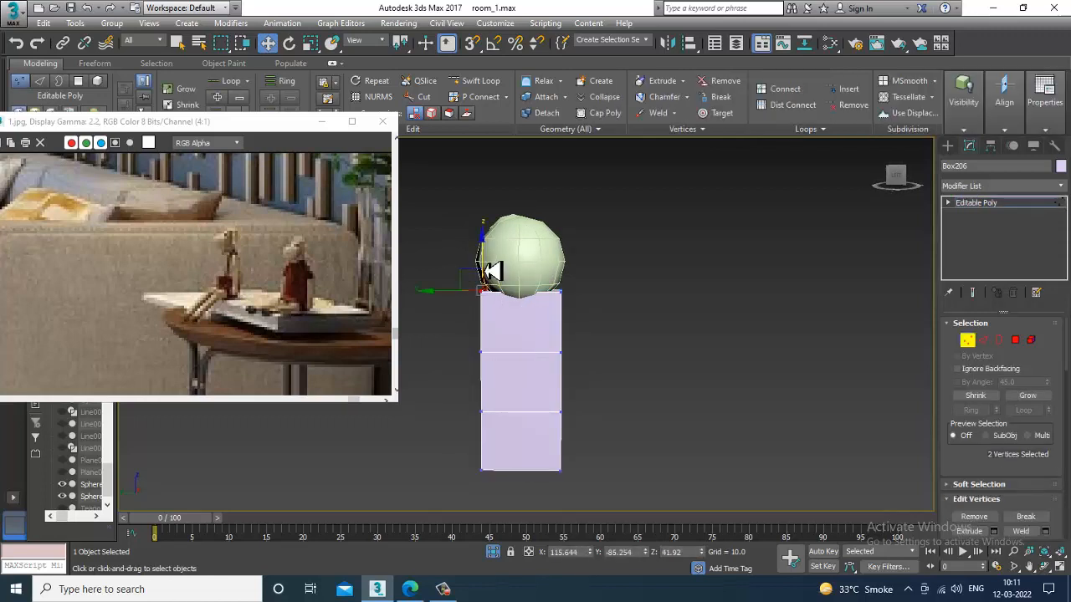
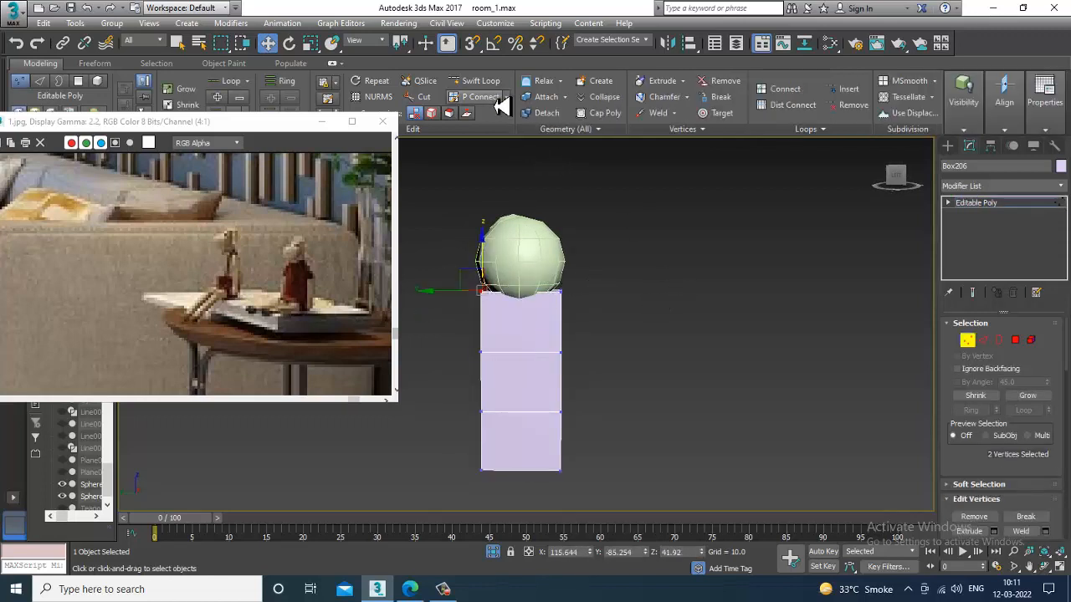
click(479, 81)
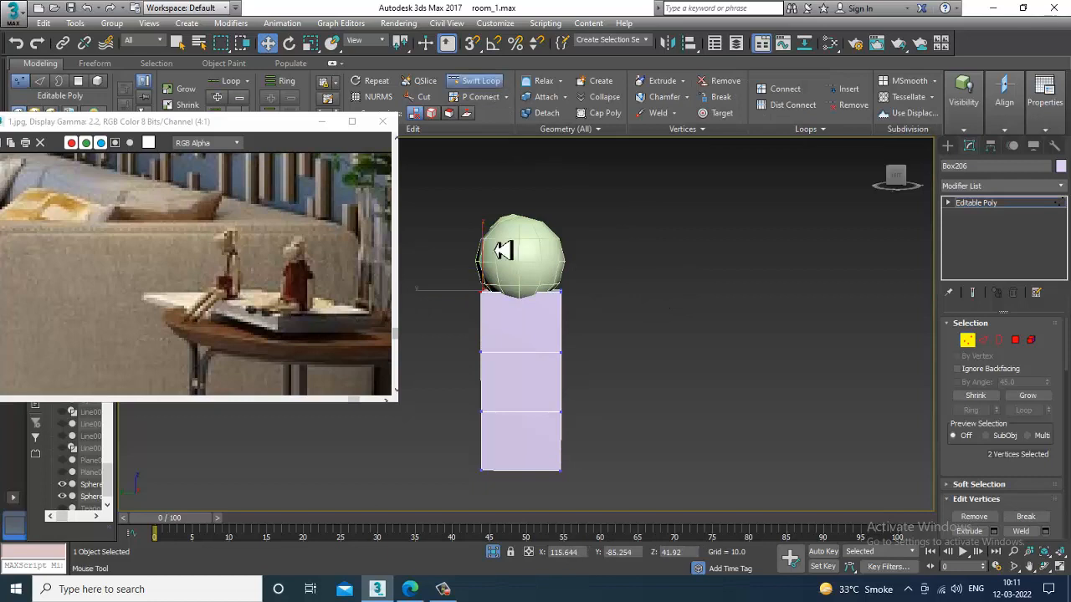
click(523, 319)
right_click(485, 298)
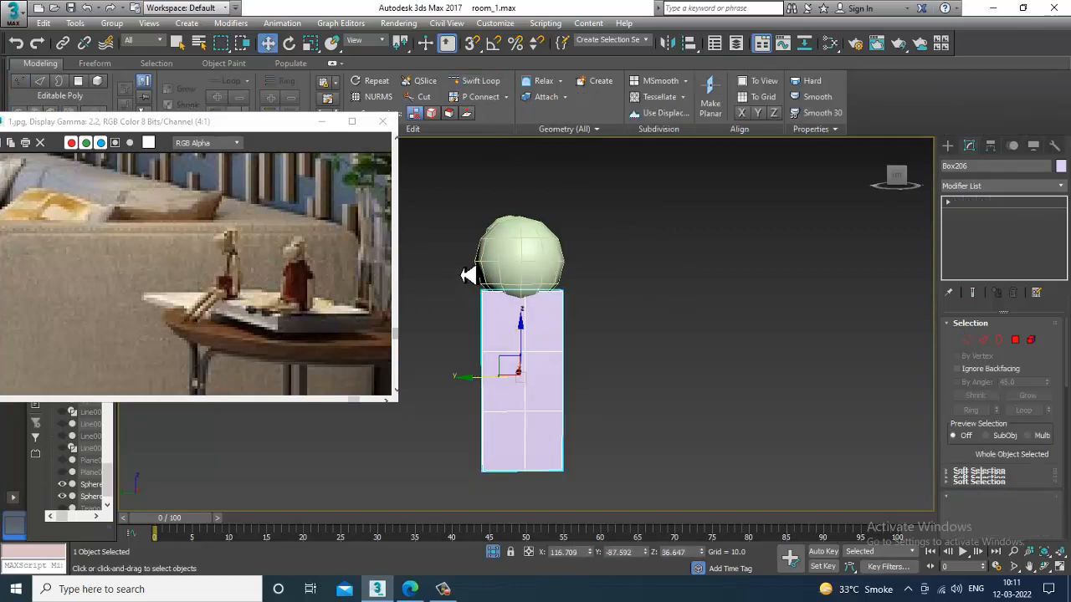
Lower the box's four top corner vertices to about Z 40.65 to form sloping shoulders
drag(456, 261, 554, 285)
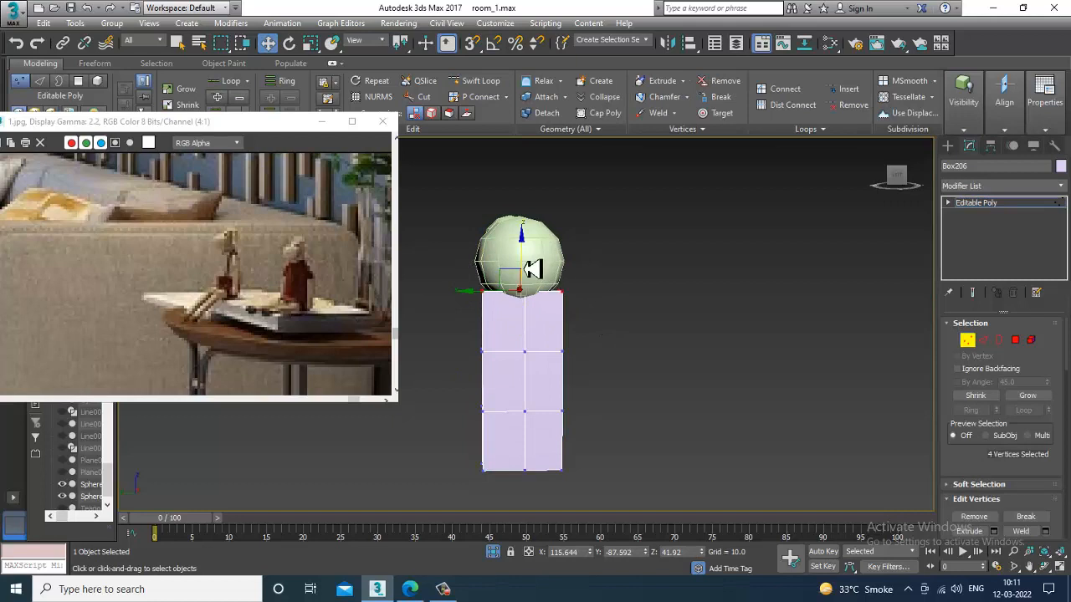
alt+middle_drag(540, 291, 464, 279)
scroll(532, 360, up, 2)
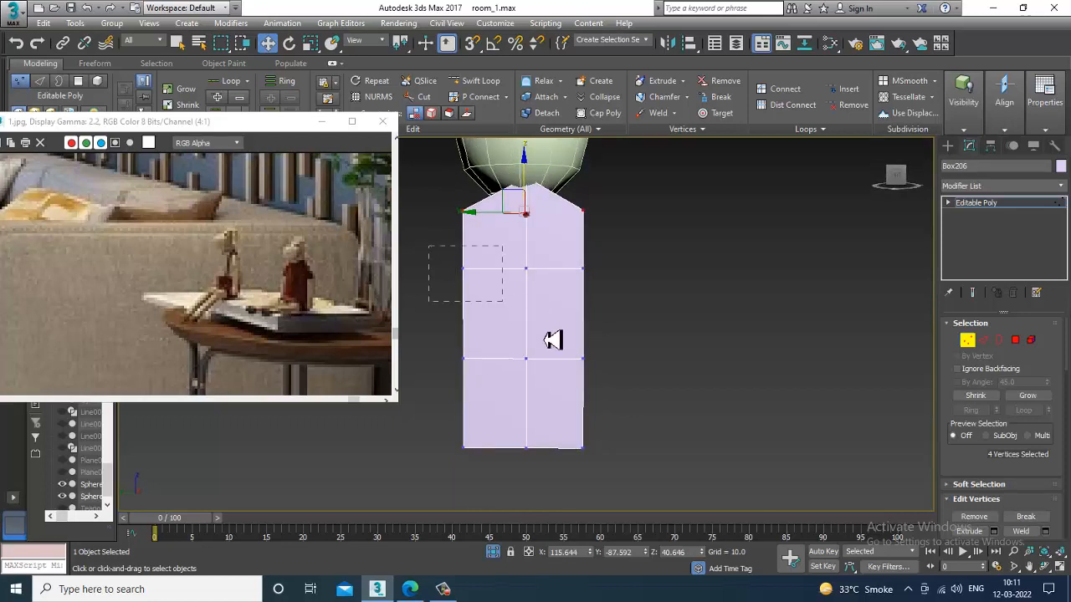
Scale the two middle rows of vertices outward across the width so the torso bulges slightly
drag(448, 243, 614, 363)
key(r)
drag(593, 322, 605, 321)
alt+middle_drag(605, 320, 666, 355)
click(948, 147)
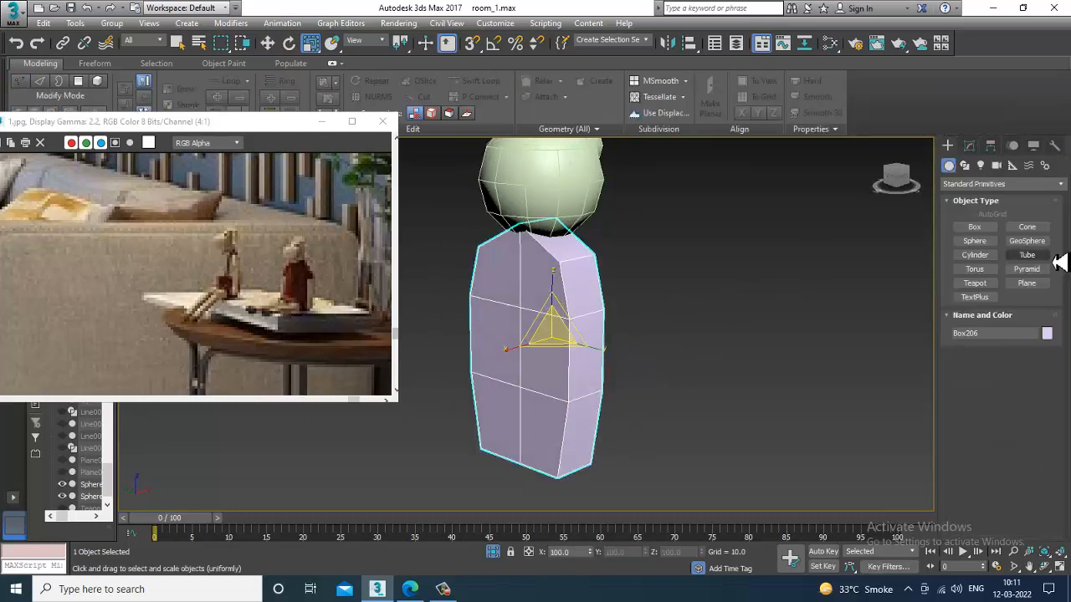
Extrude the uppermost side polygon on each side of the torso outward by about 1.65 as arm stubs
key(4)
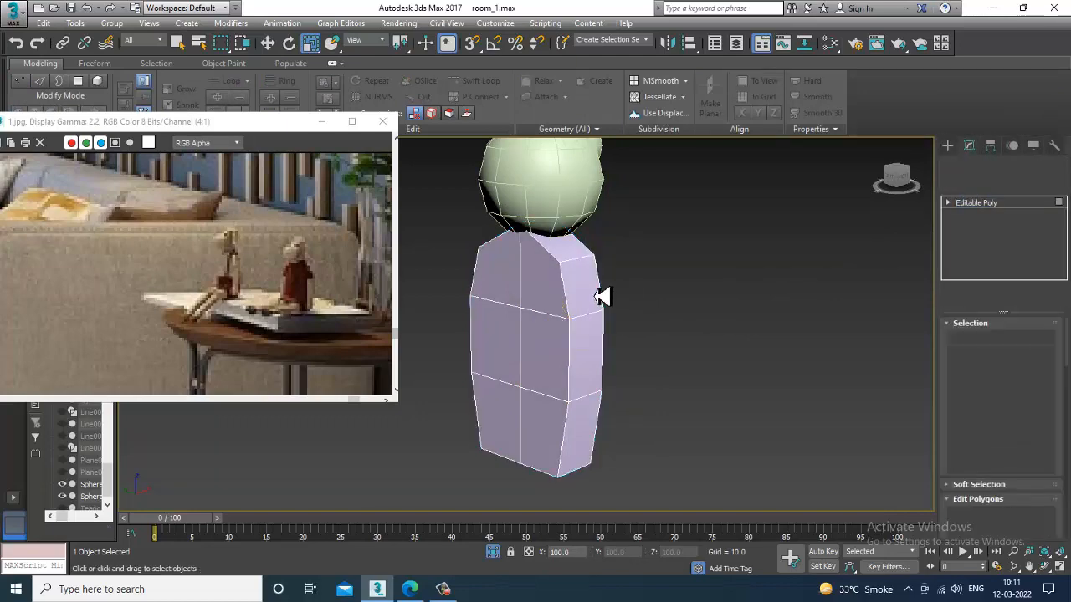
click(573, 301)
alt+middle_drag(561, 323, 497, 330)
ctrl+click(476, 314)
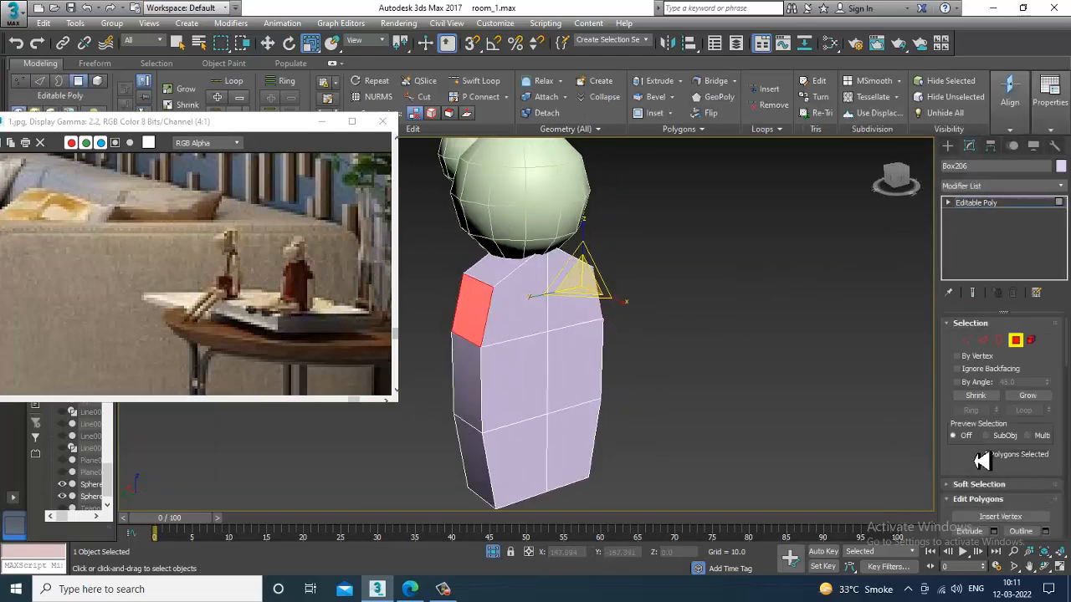
scroll(981, 461, down, 1)
click(993, 491)
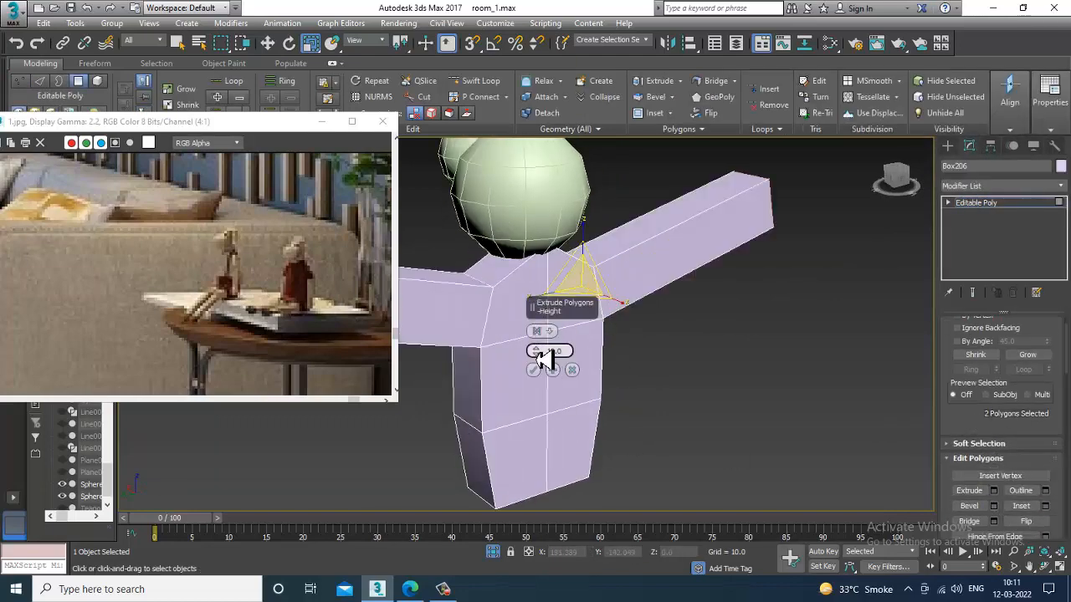
drag(539, 352, 559, 402)
click(533, 370)
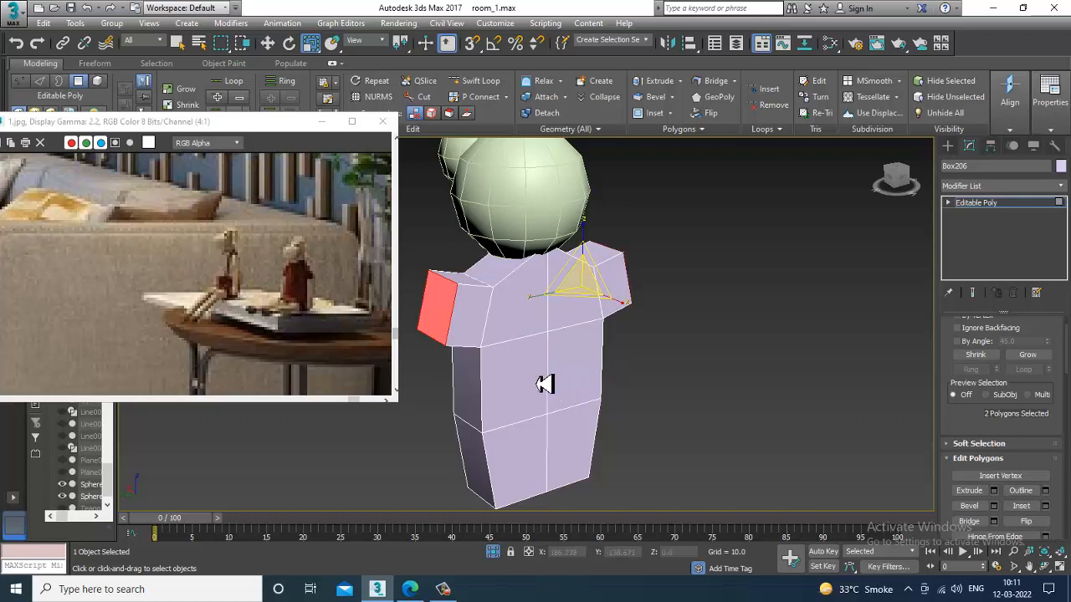
Extrude the underside polygons of both arm stubs downward by about 7.14 to form the arms
alt+middle_drag(544, 382, 433, 326)
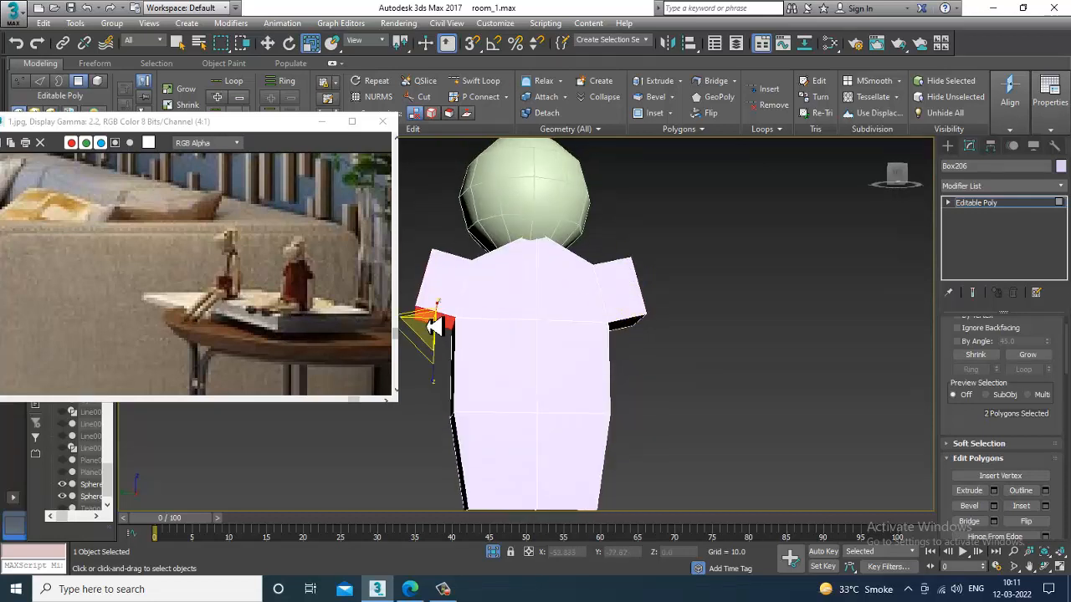
click(994, 491)
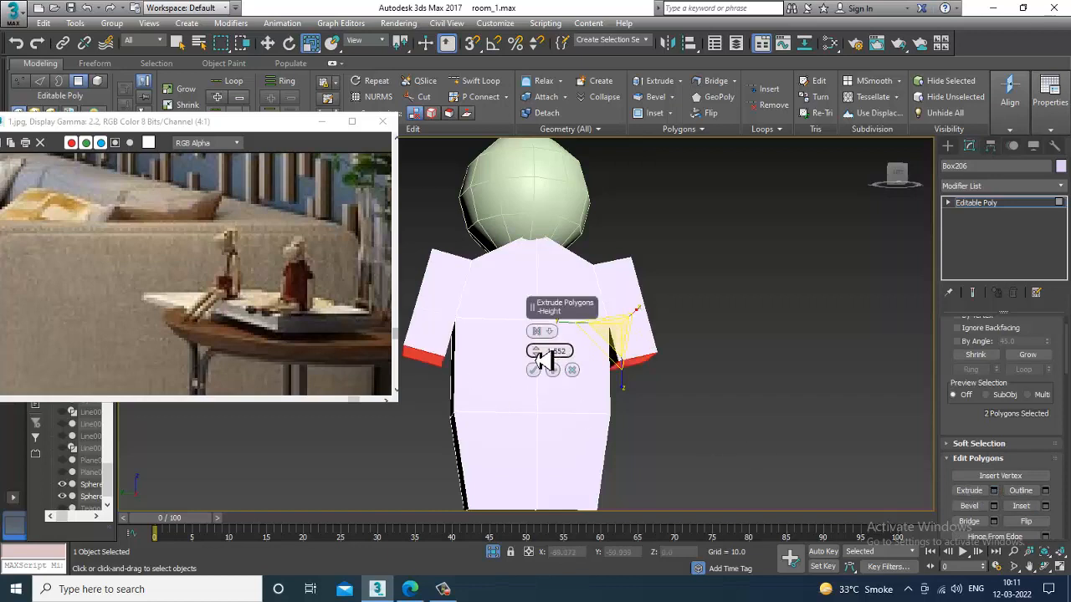
drag(540, 358, 540, 344)
mouse_move(635, 393)
alt+middle_down()
mouse_move(710, 433)
mouse_move(710, 371)
mouse_move(617, 333)
alt+middle_up()
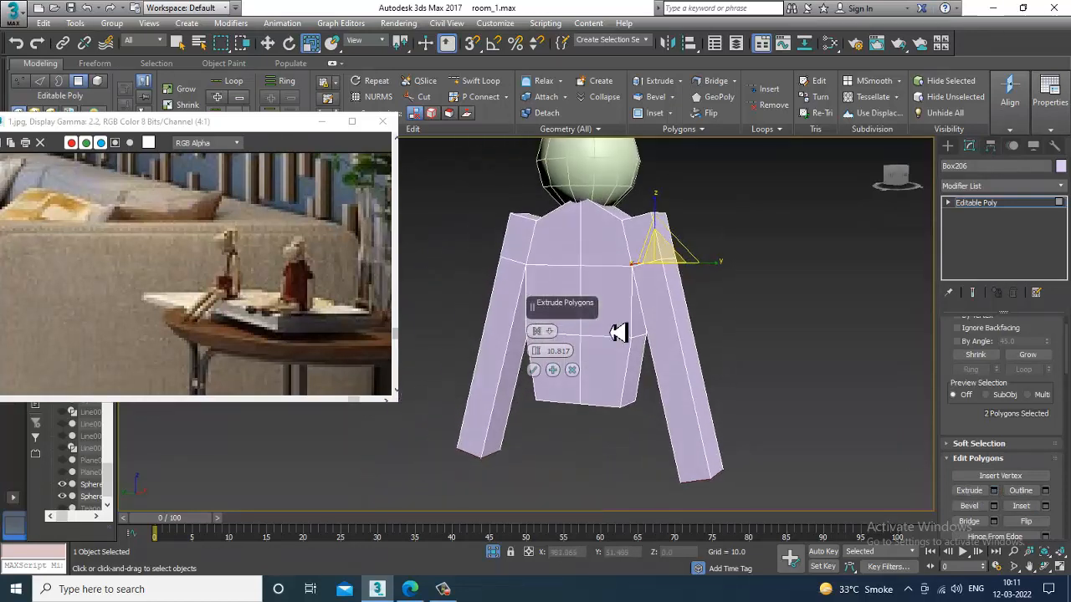
drag(539, 358, 551, 388)
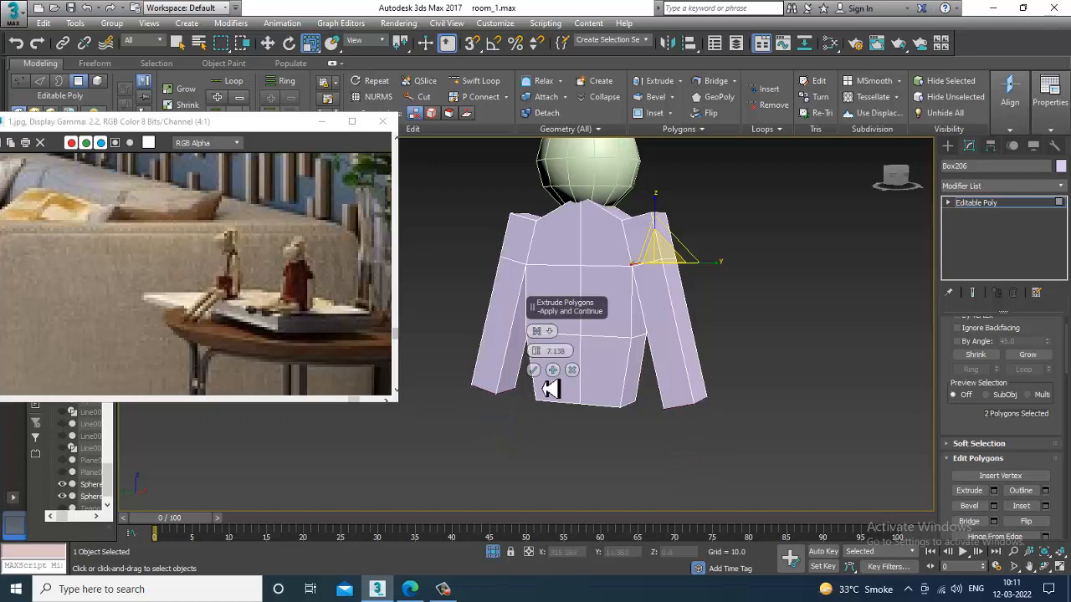
click(533, 370)
Chamfer the outer top edge of both shoulders by 1.0 with additional segments to round them
alt+middle_drag(542, 378, 604, 371)
scroll(519, 307, up, 3)
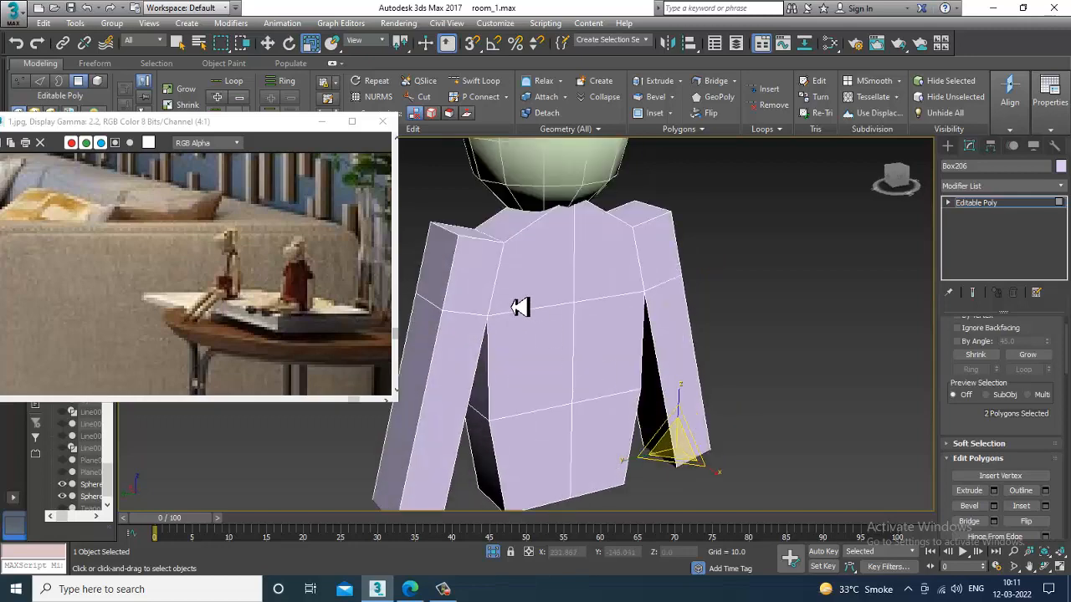
key(2)
click(458, 242)
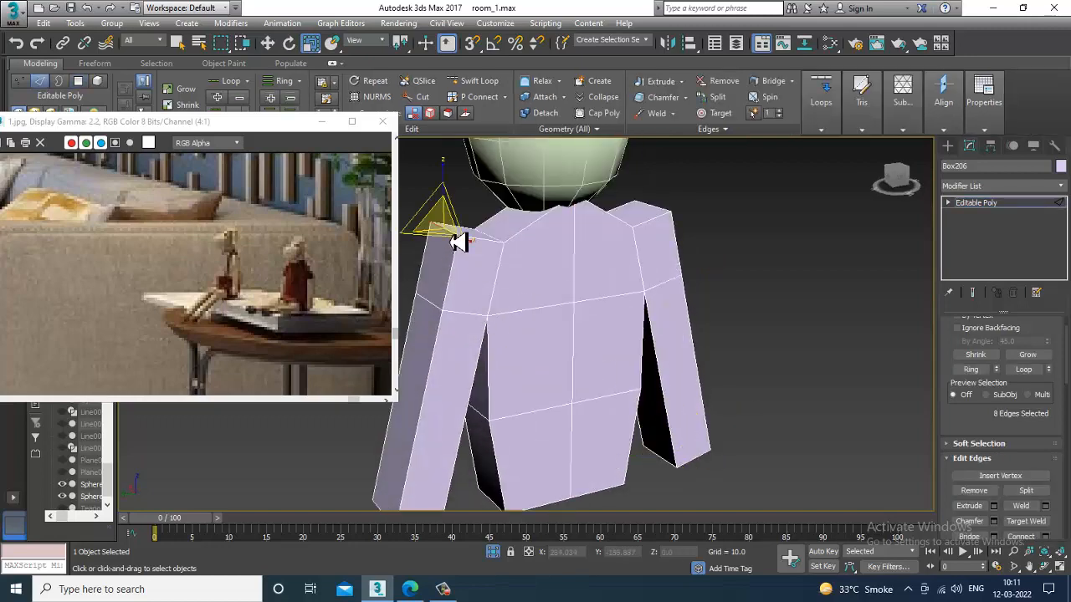
click(659, 215)
scroll(991, 506, down, 2)
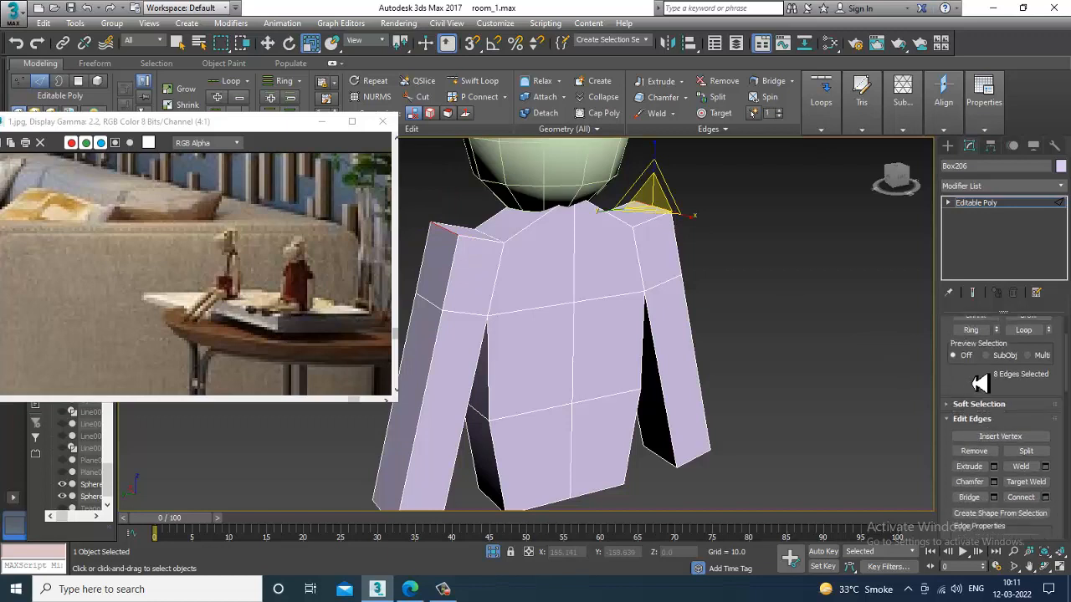
click(994, 473)
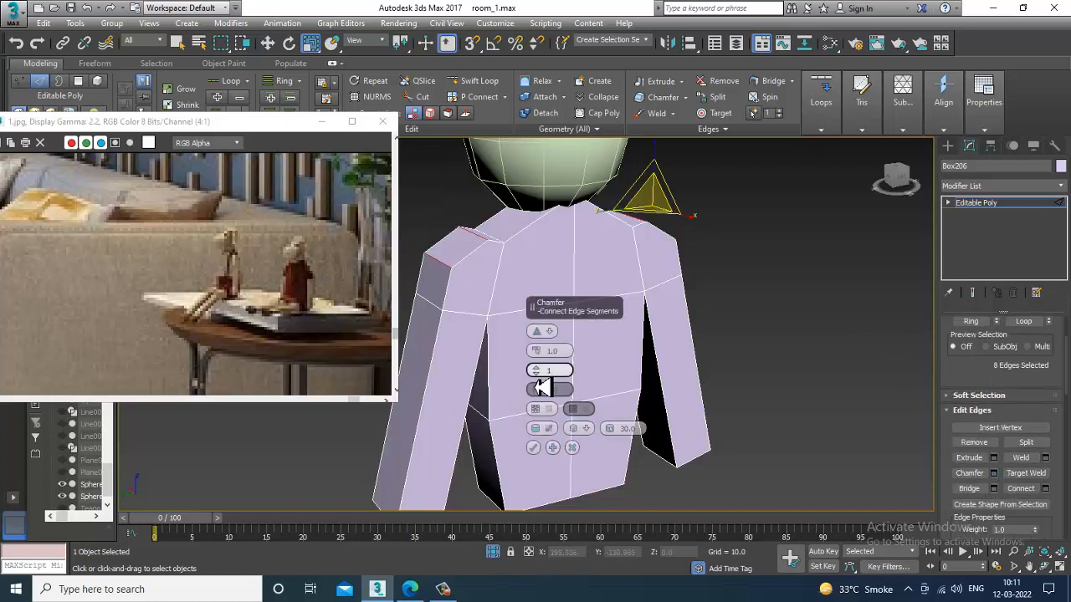
drag(540, 378, 543, 375)
click(536, 448)
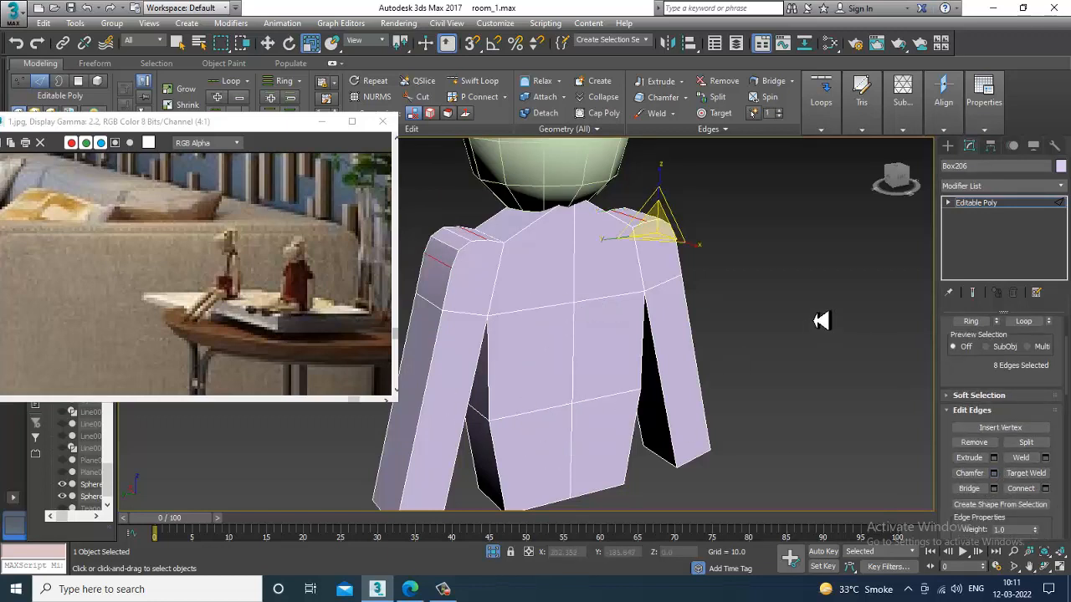
Extrude the two underside polygons of the torso downward by 1.279 to add a hip band
mouse_move(714, 354)
alt+middle_down()
mouse_move(711, 338)
mouse_move(730, 320)
mouse_move(733, 356)
alt+middle_up()
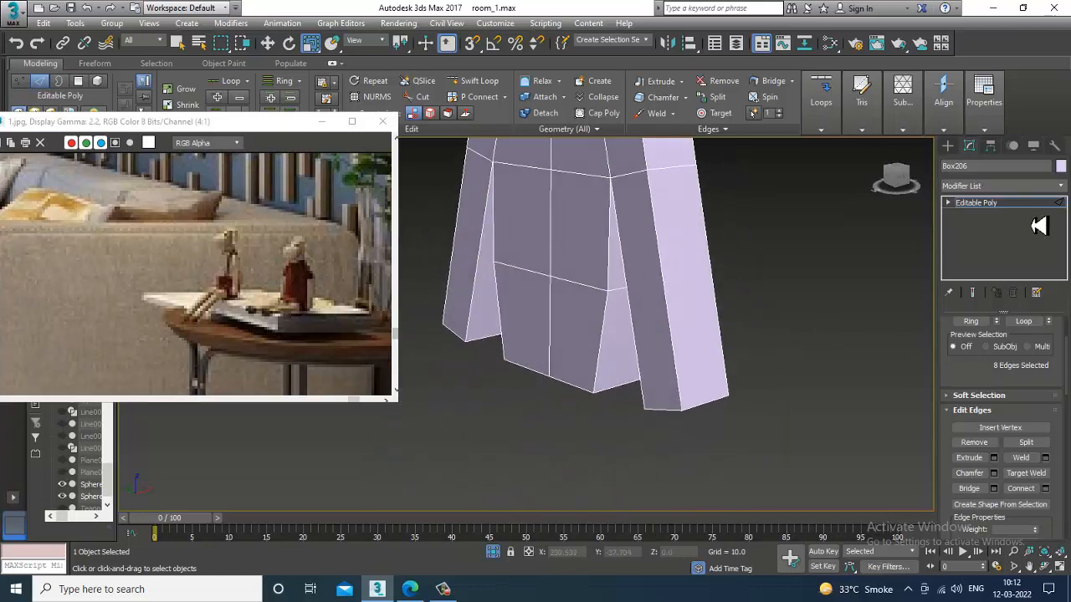
key(4)
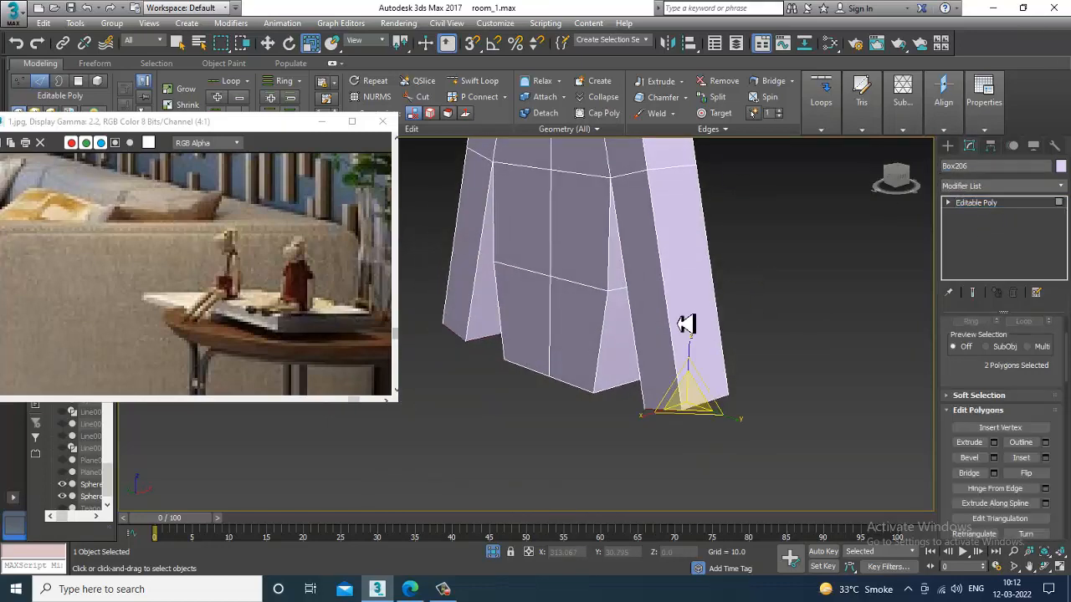
alt+middle_drag(644, 385, 624, 342)
click(605, 374)
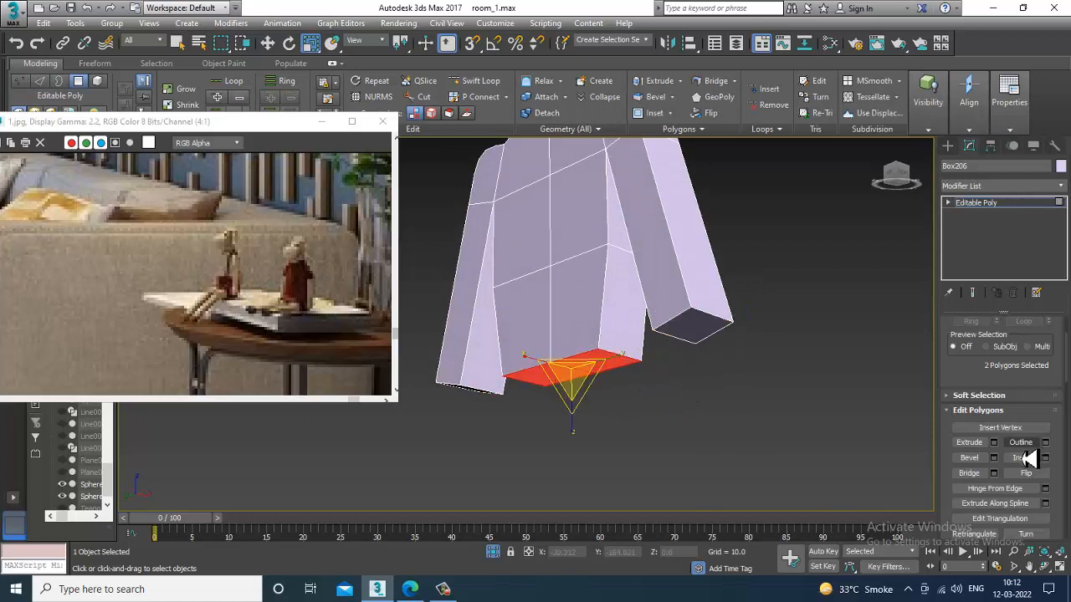
click(994, 443)
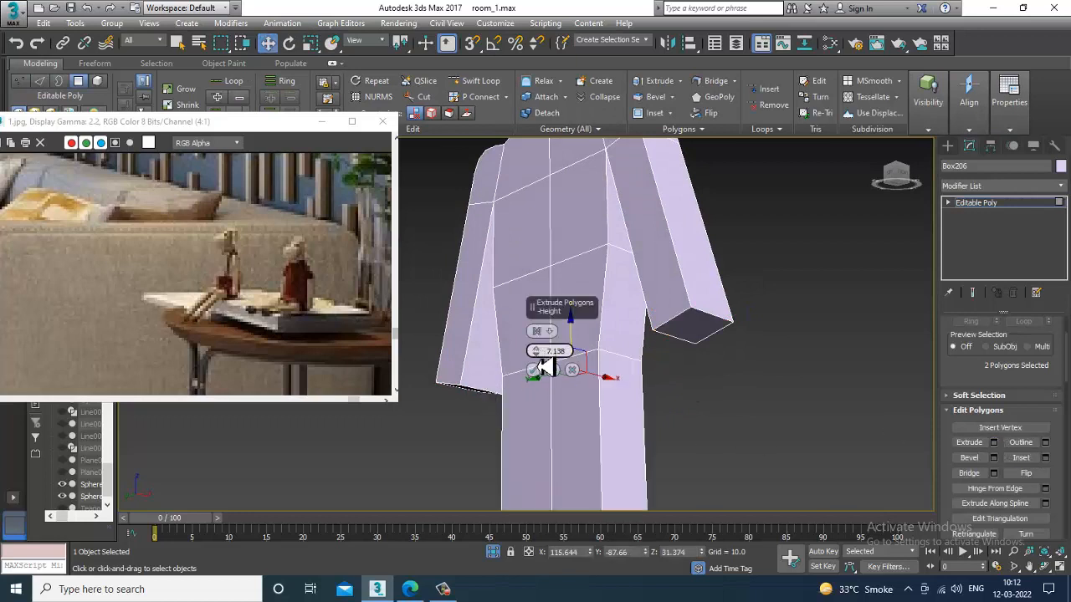
drag(545, 368, 556, 402)
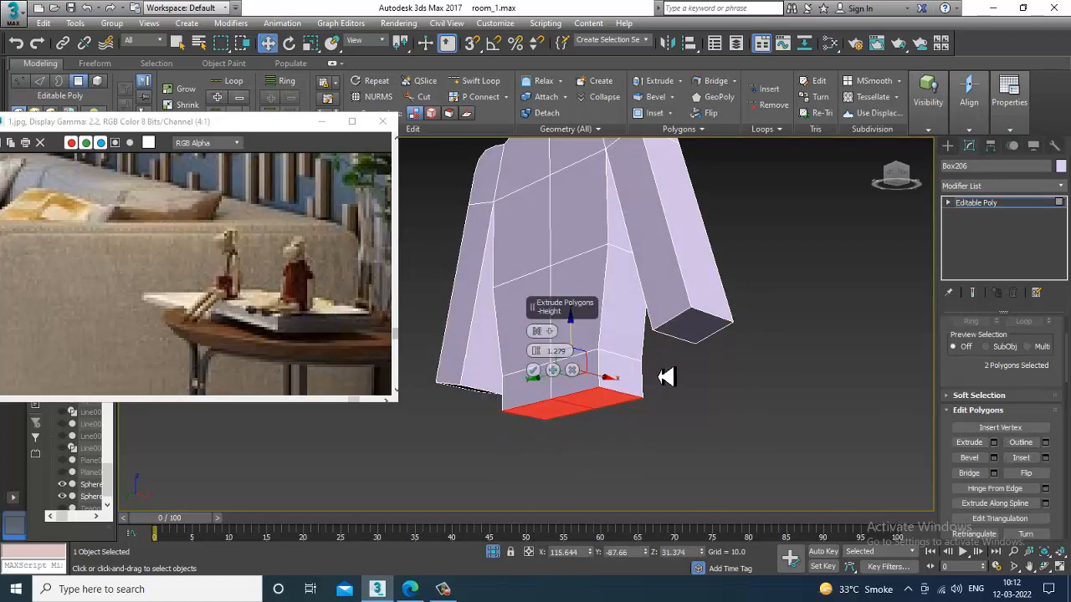
click(531, 371)
End isolation and raise the torso and both head spheres together so the figure sits above the tray's edge
right_click(847, 340)
click(892, 237)
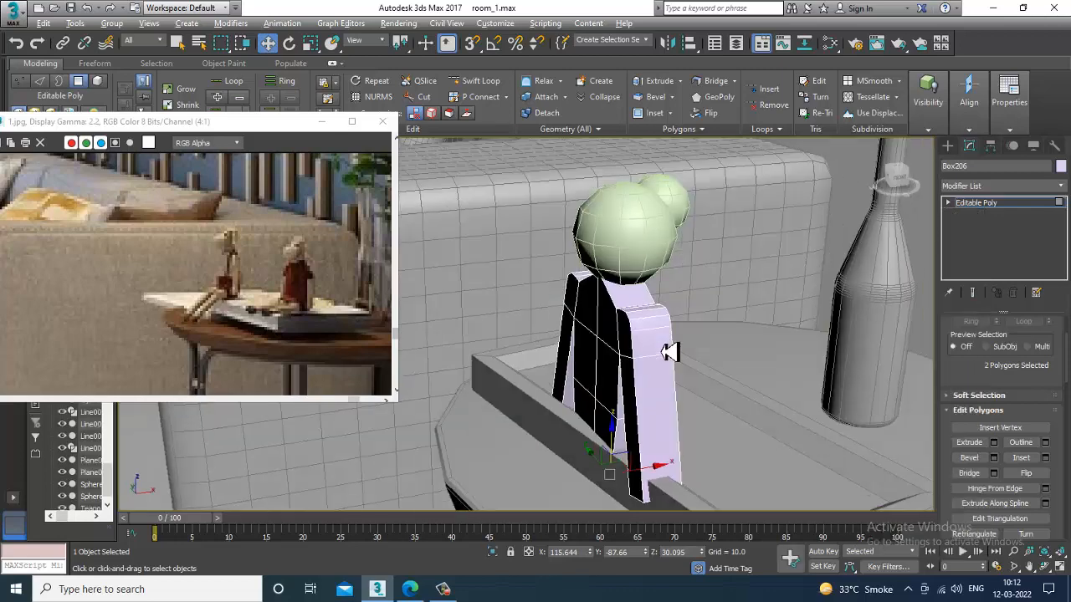
alt+middle_drag(669, 351, 682, 387)
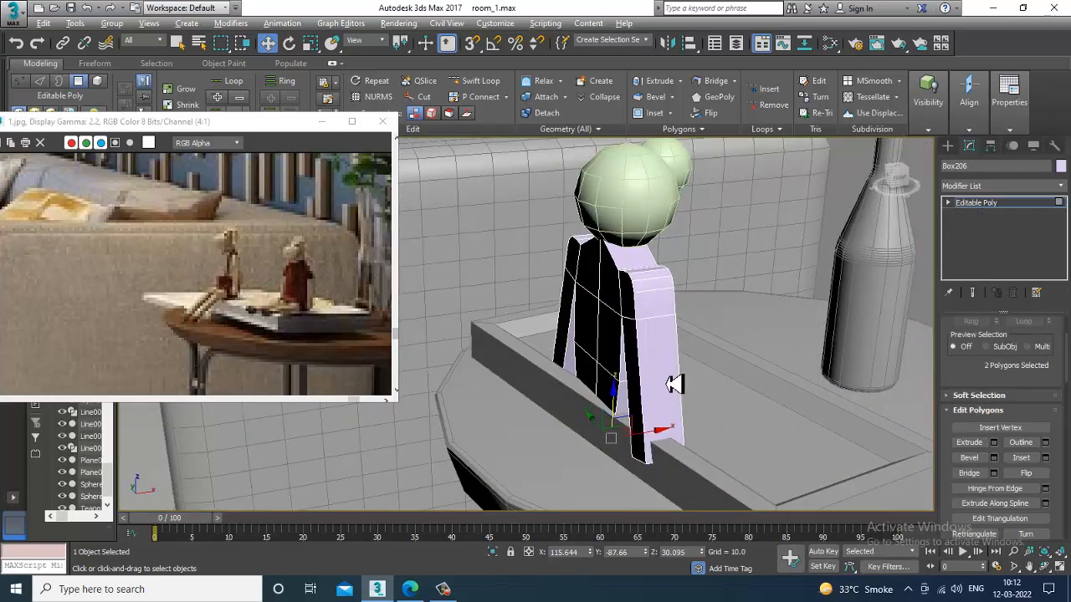
click(994, 207)
ctrl+click(626, 189)
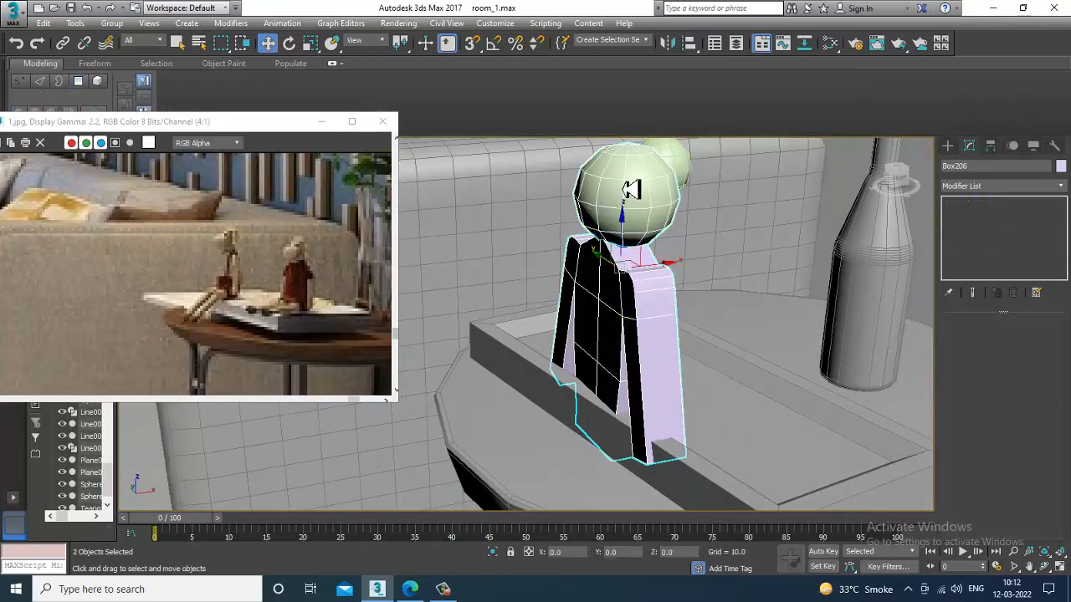
ctrl+click(672, 165)
alt+middle_drag(644, 212, 656, 357)
click(657, 358)
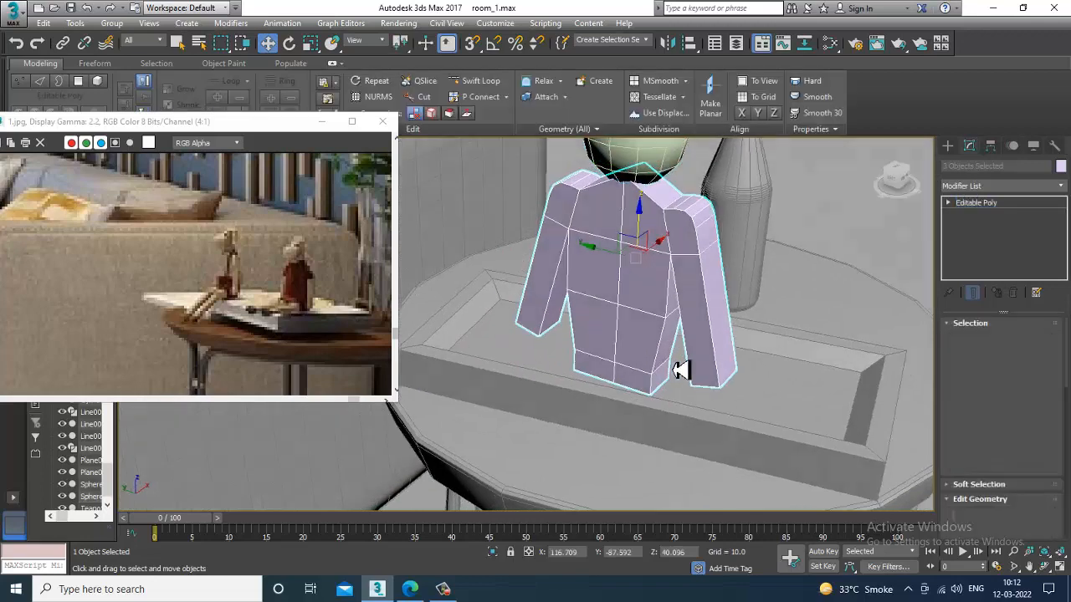
click(1016, 343)
alt+middle_drag(590, 387, 711, 361)
click(595, 377)
ctrl+click(645, 382)
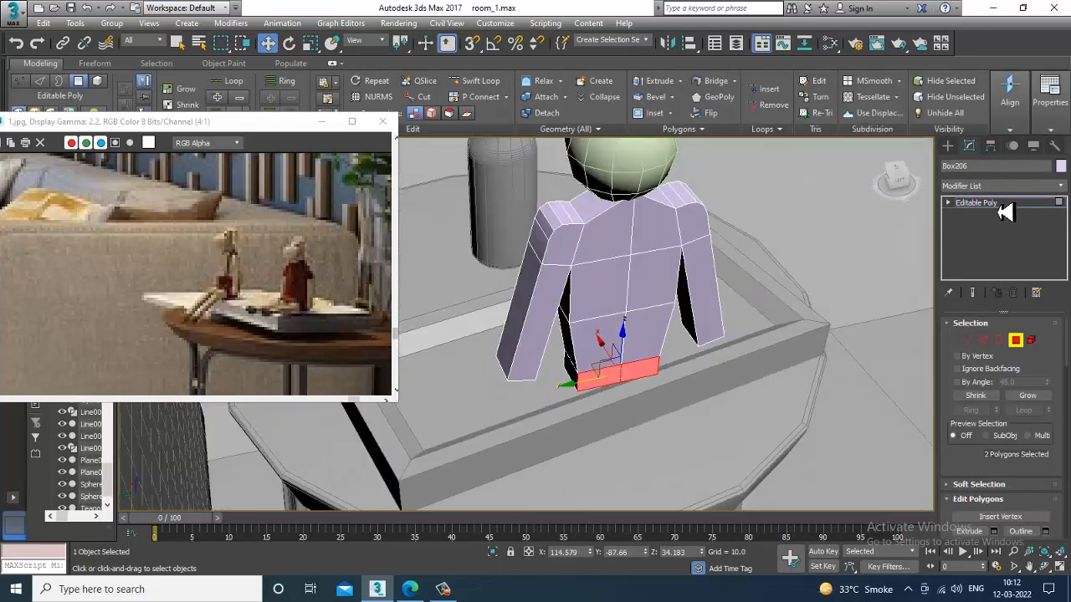
click(1004, 203)
Rotate the torso and both head spheres together slightly about the vertical axis
middle_drag(638, 177, 622, 249)
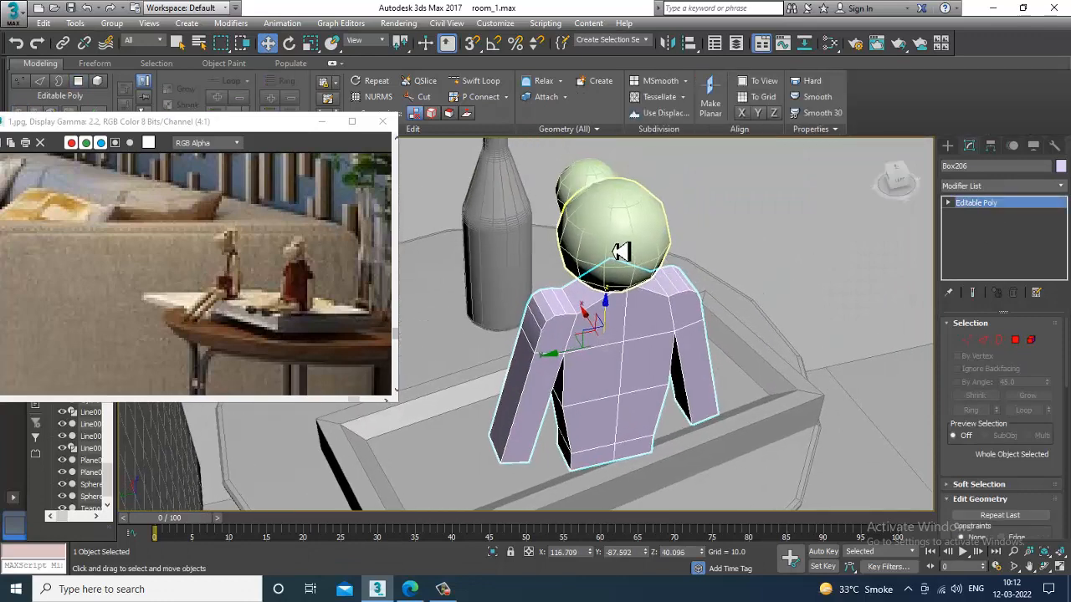
ctrl+click(622, 251)
ctrl+click(595, 187)
alt+middle_drag(765, 301, 641, 339)
key(e)
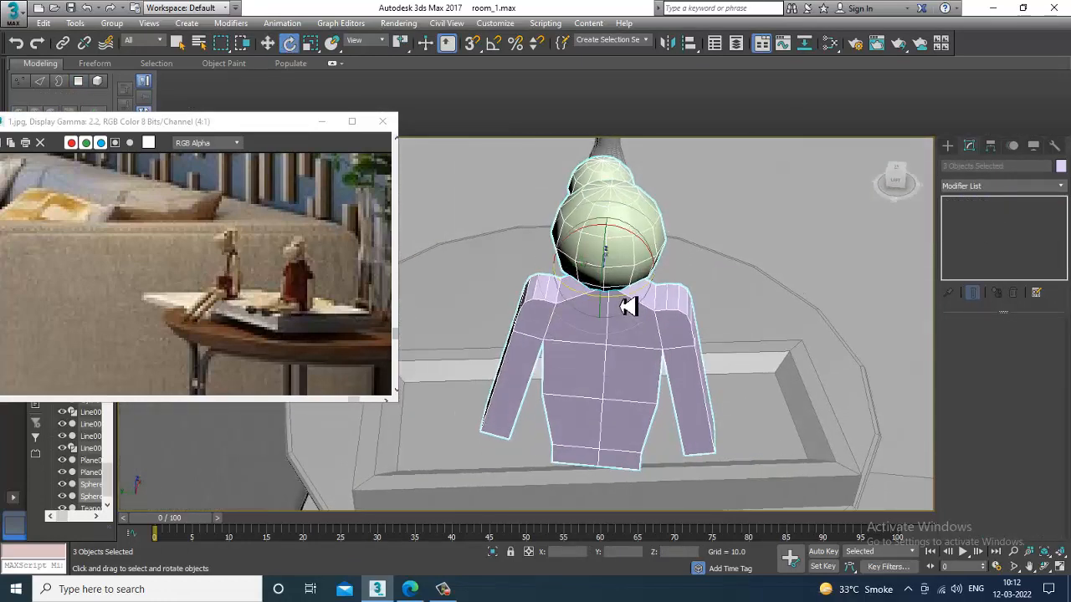
drag(628, 306, 641, 304)
alt+middle_drag(745, 356, 676, 327)
key(w)
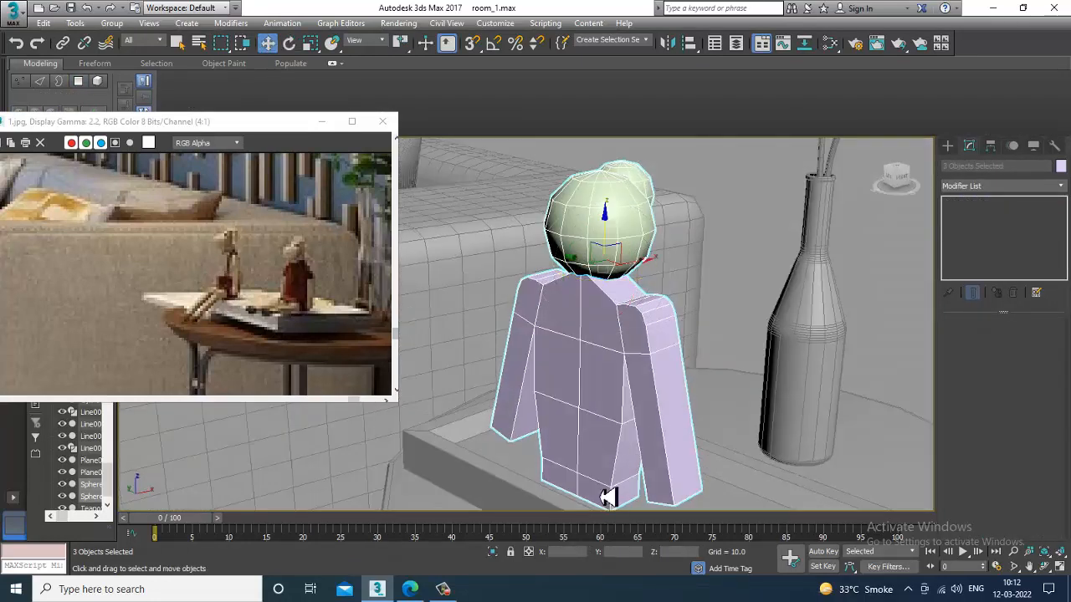
Extrude the two front polygons of the hip band forward by 2.097 as the base of the legs
click(617, 447)
key(4)
click(589, 497)
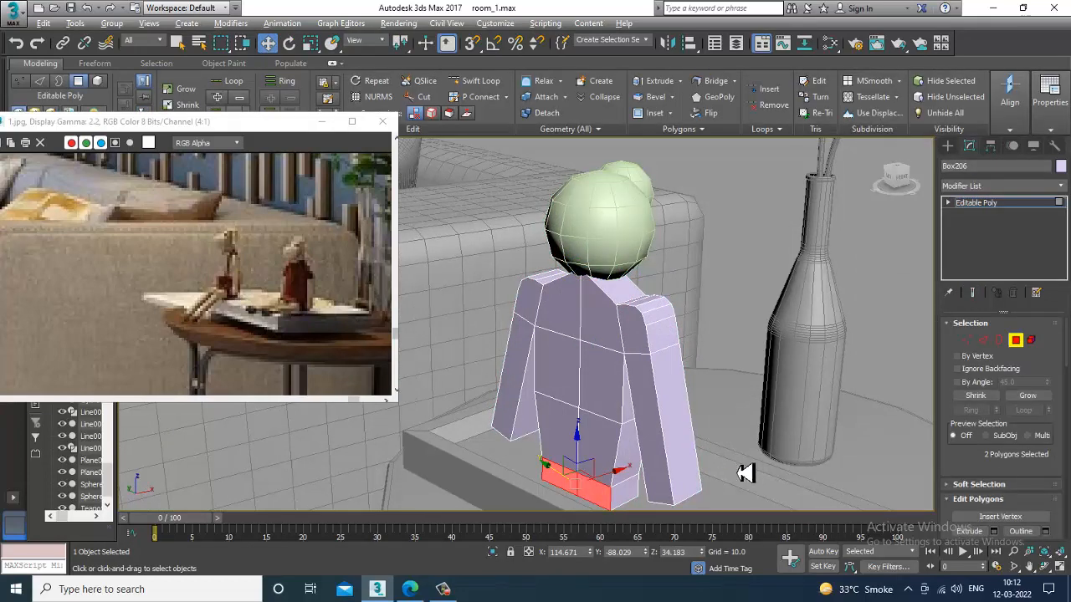
alt+middle_drag(745, 473, 753, 401)
alt+middle_drag(969, 483, 1012, 480)
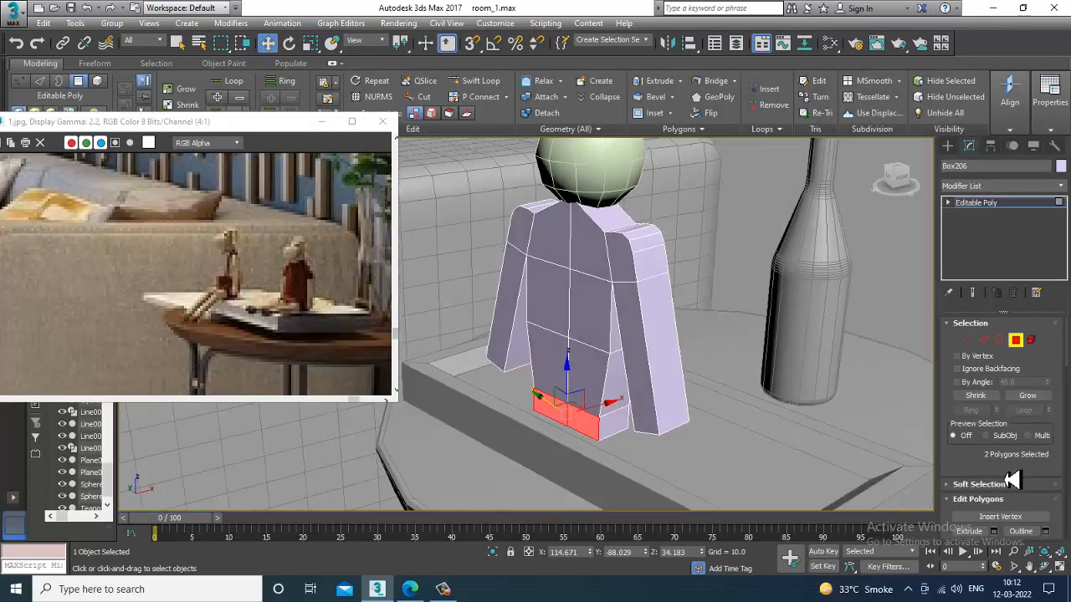
click(995, 532)
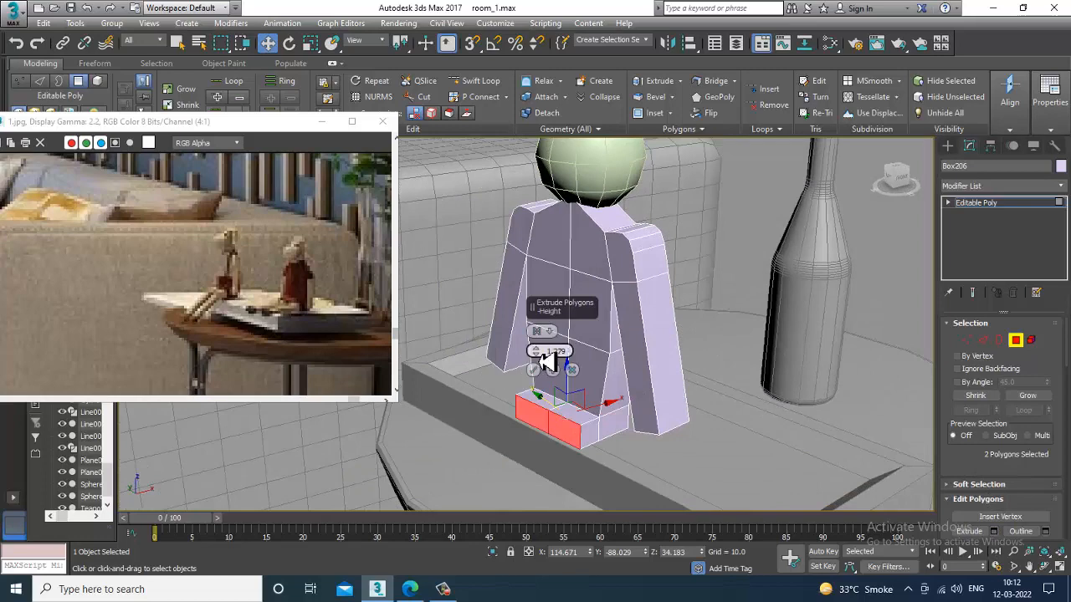
drag(543, 358, 548, 356)
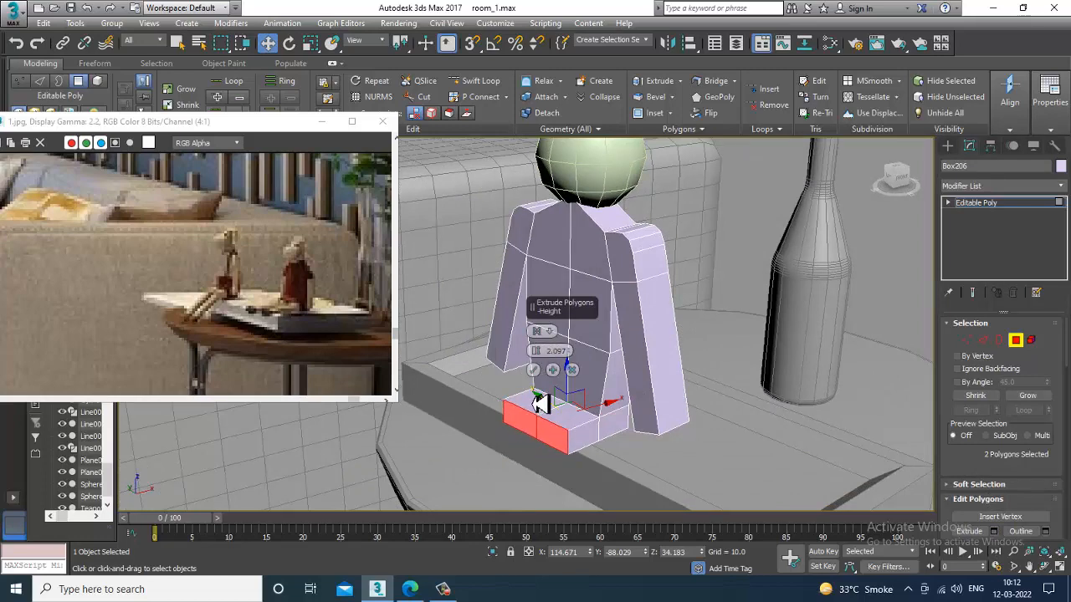
click(533, 370)
Extrude one of the two front hip polygons further forward on its own to form the first thigh
alt+middle_drag(544, 379, 638, 411)
scroll(622, 382, up, 6)
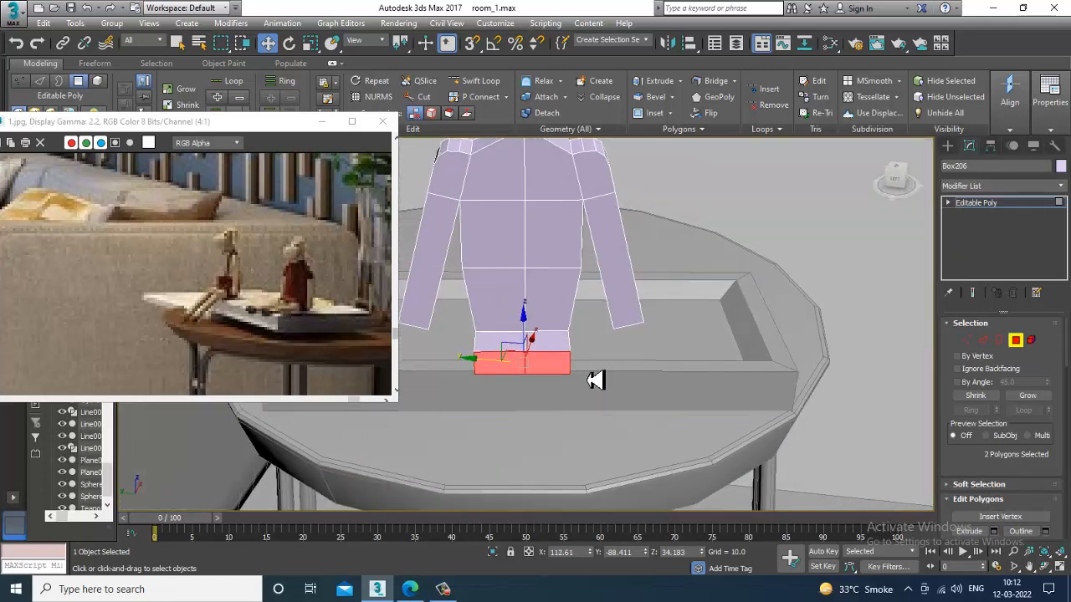
click(564, 363)
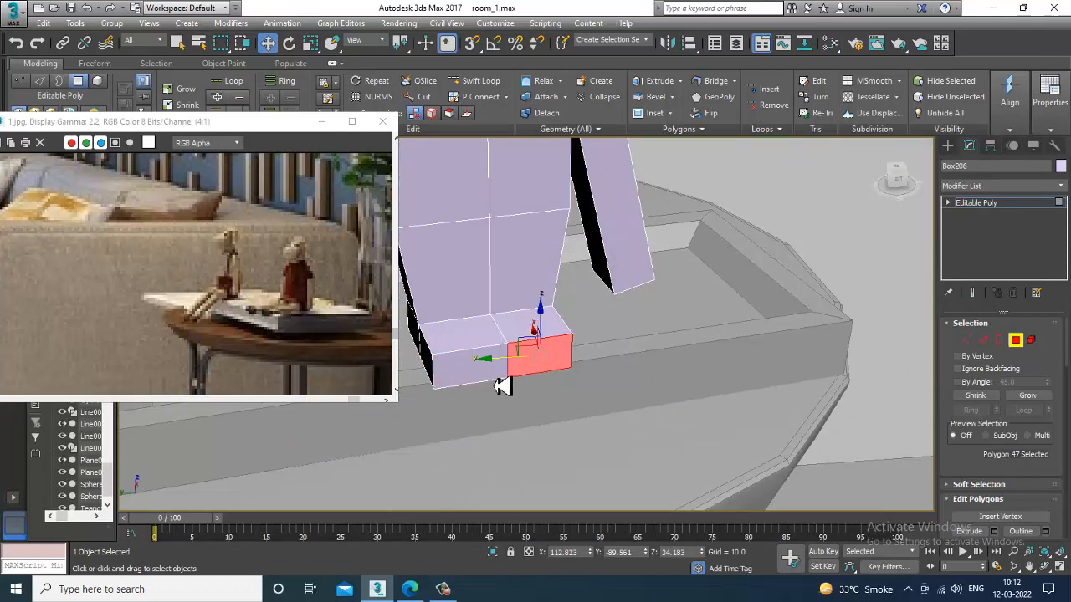
click(994, 532)
alt+middle_drag(698, 382, 576, 387)
mouse_move(543, 357)
mouse_down()
mouse_move(545, 338)
mouse_move(552, 352)
mouse_up()
click(533, 369)
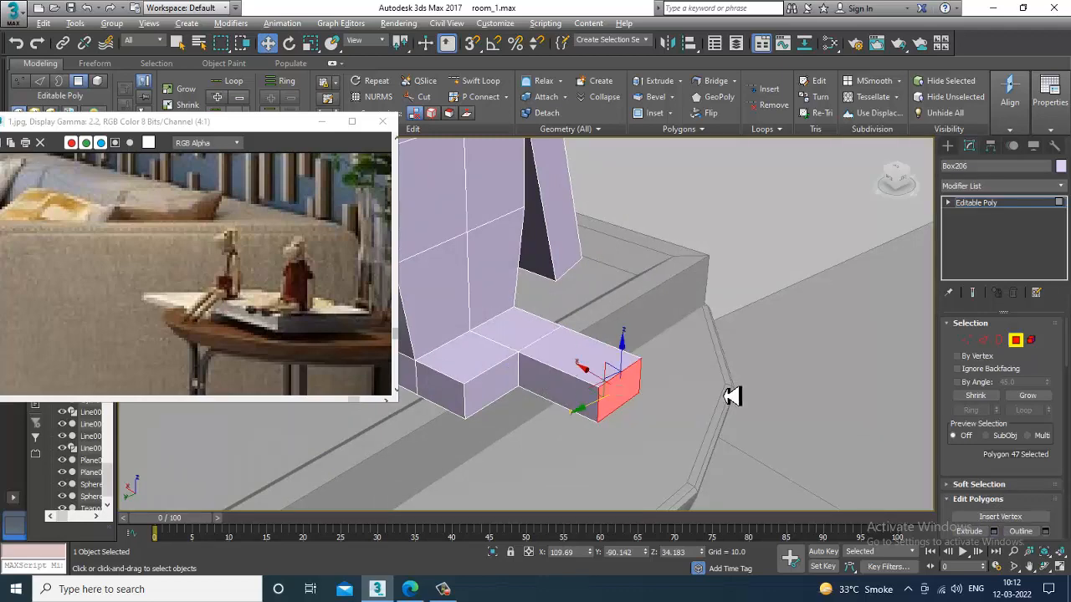
Extrude the first thigh's end polygon forward by 6.73 to form the lower leg
alt+middle_drag(733, 394, 987, 485)
alt+middle_drag(920, 481, 554, 378)
drag(548, 360, 541, 342)
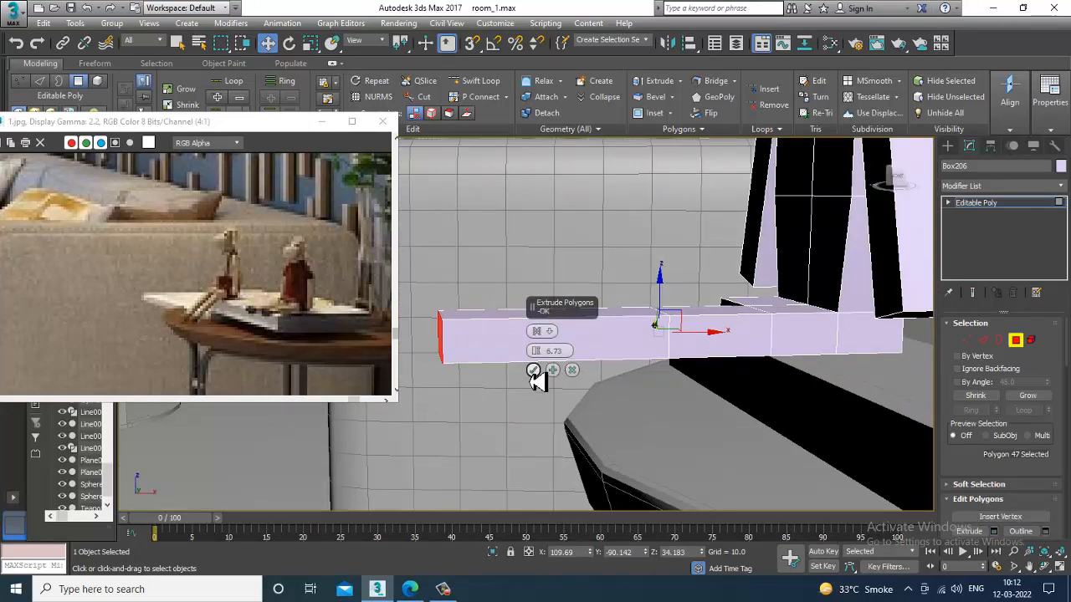
click(533, 370)
Move the lower leg's end polygon downward so the leg bends at the knee, and tilt the end face
drag(448, 306, 553, 450)
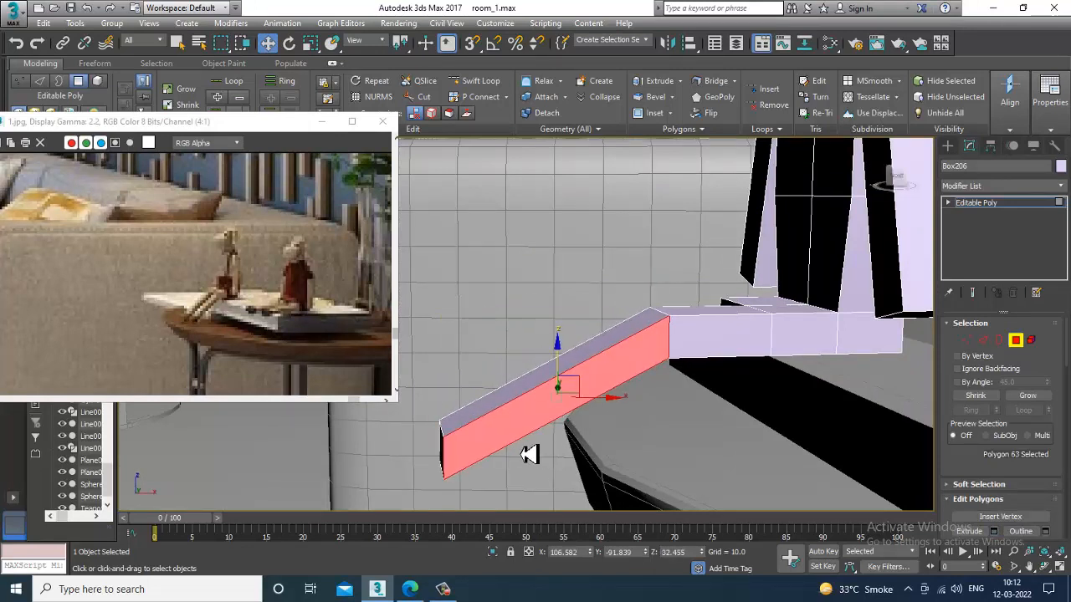
drag(494, 459, 502, 421)
key(e)
alt+middle_drag(619, 426, 657, 426)
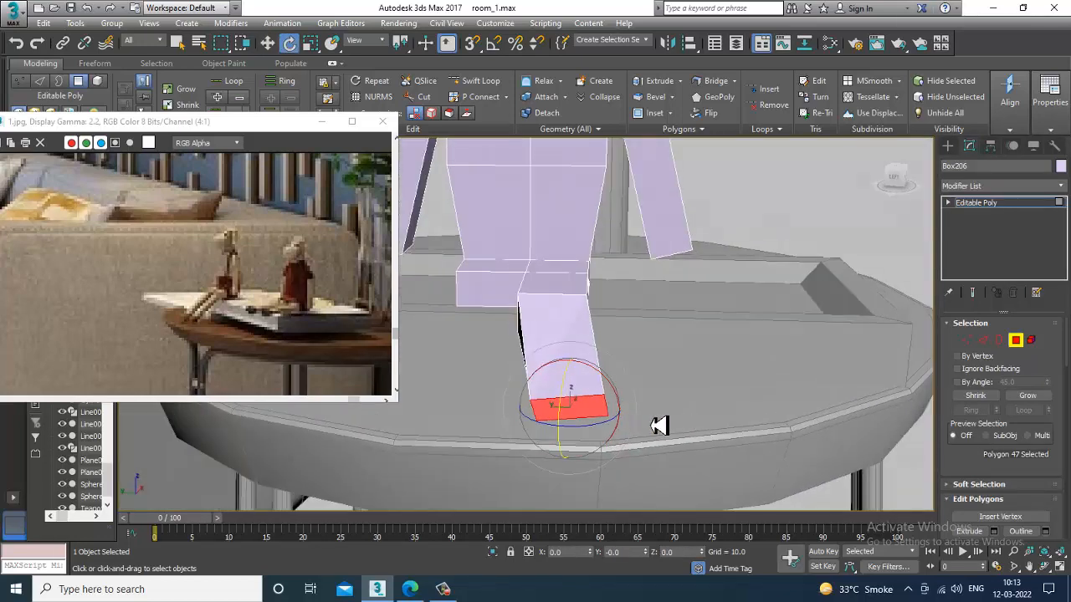
drag(568, 407, 571, 481)
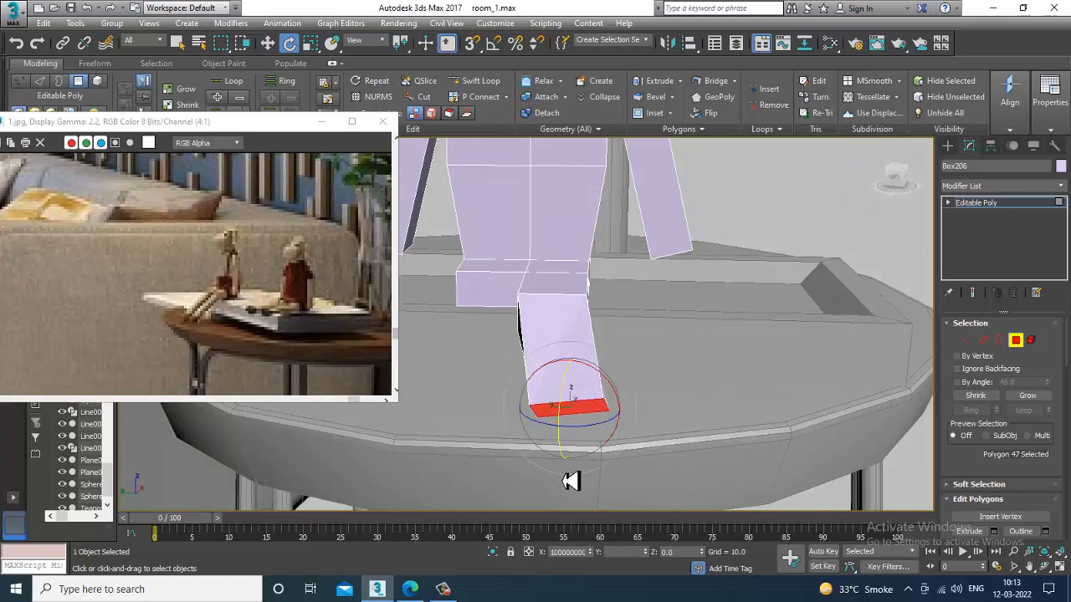
Level the lower leg's end polygon, shift it slightly sideways and pull it further down along the slope
key(w)
key(e)
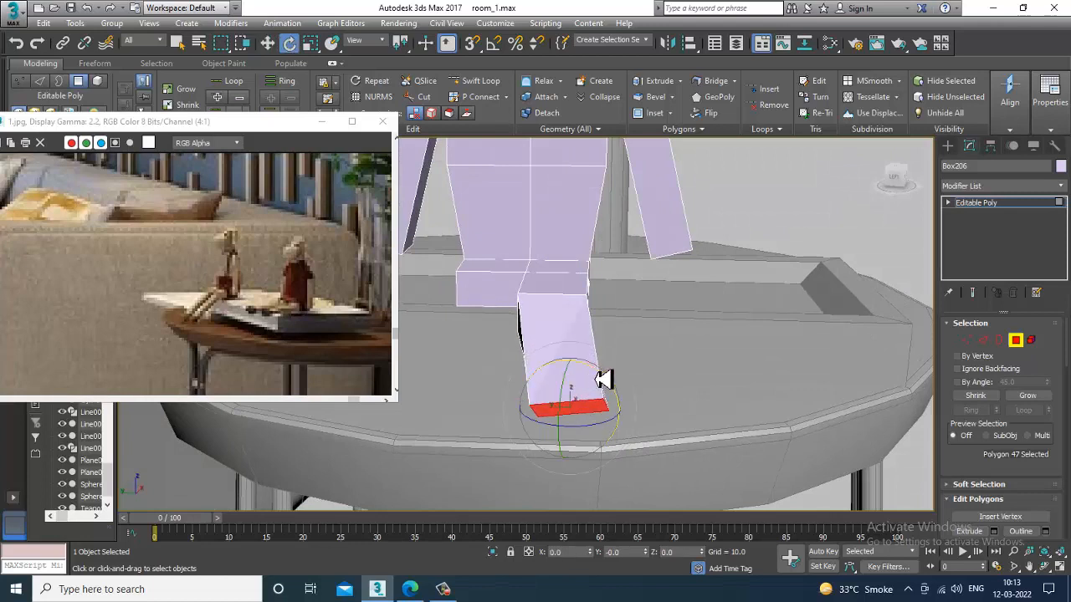
key(w)
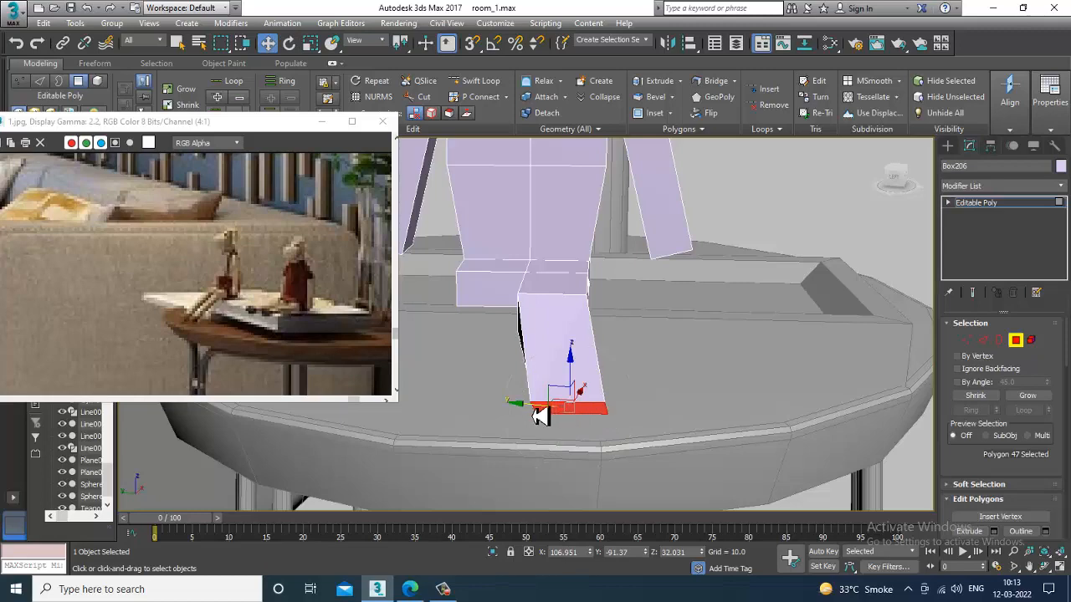
mouse_move(540, 416)
alt+middle_down()
mouse_move(645, 419)
mouse_move(457, 406)
mouse_move(556, 413)
alt+middle_up()
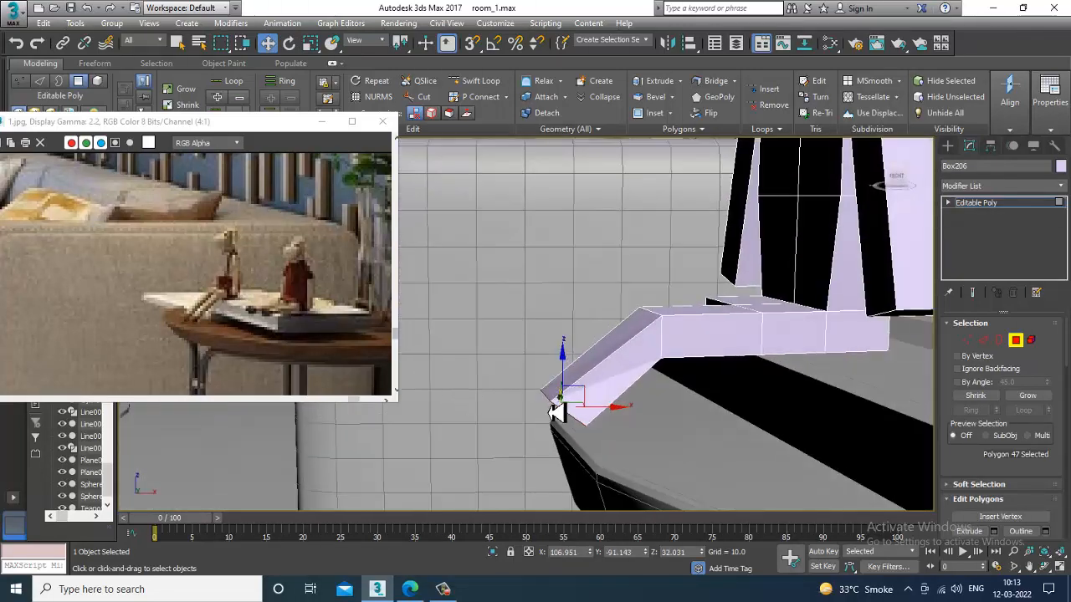
drag(592, 397, 571, 412)
Move the eight knee and foot vertices of the first leg sideways by about 0.32 along Y, away from the body's centre
alt+middle_drag(559, 425, 643, 380)
key(1)
drag(582, 334, 611, 427)
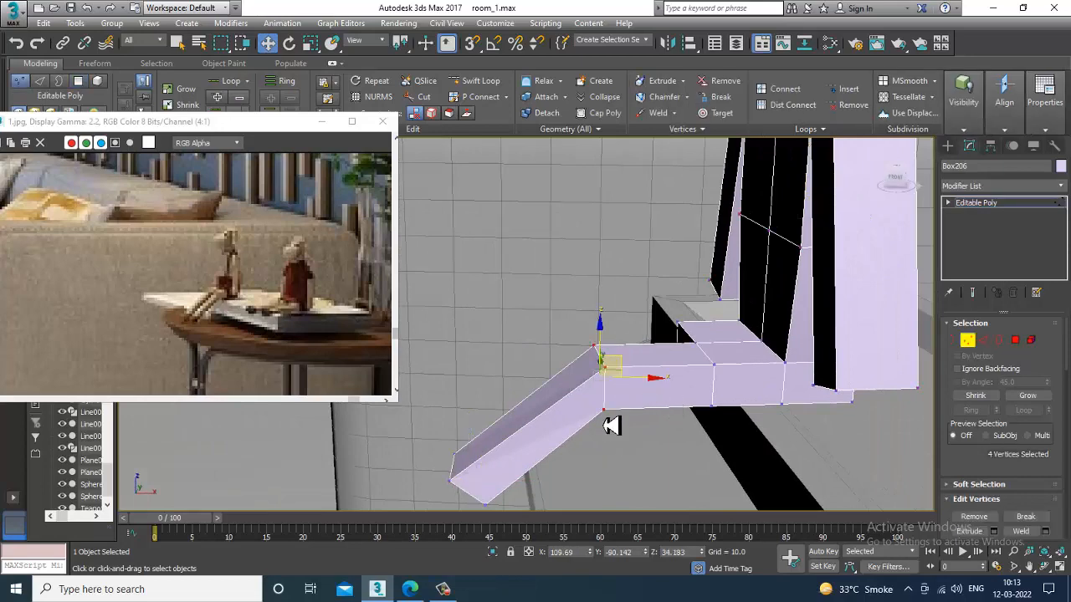
alt+middle_drag(658, 393, 719, 388)
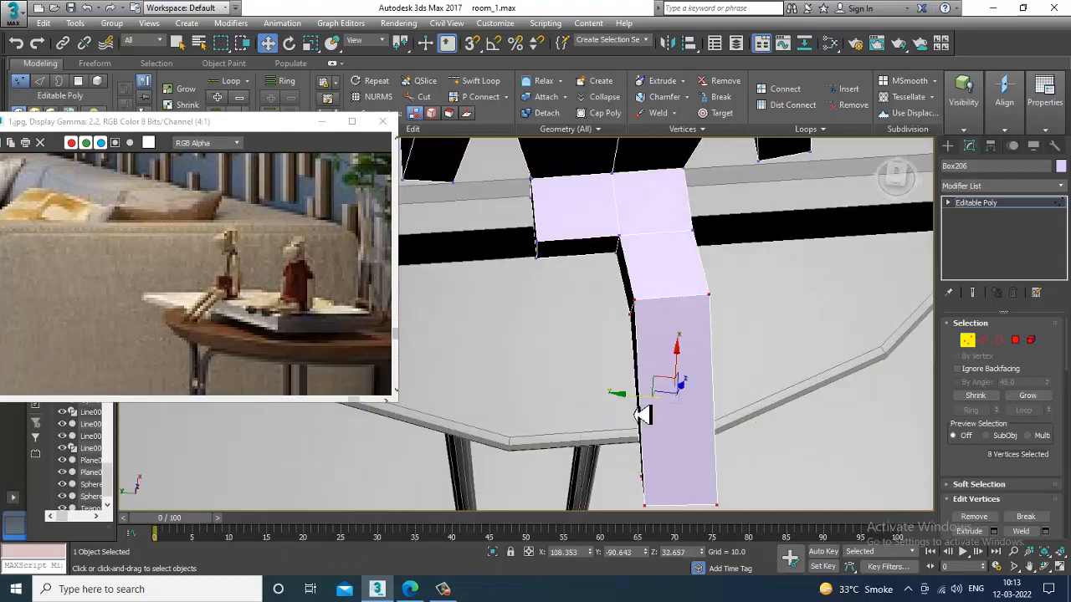
click(638, 401)
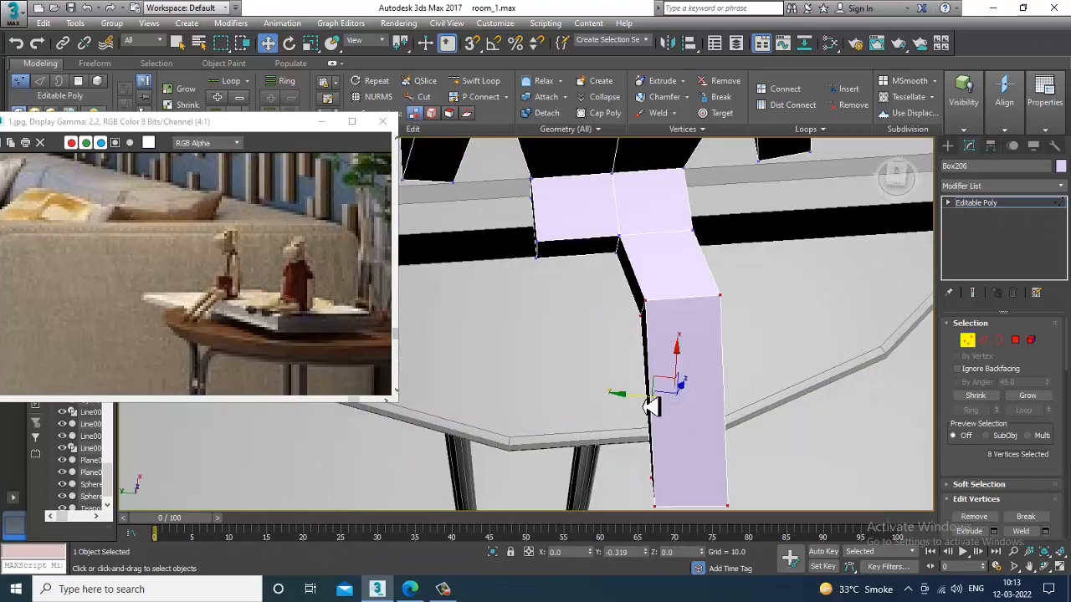
alt+middle_drag(682, 431, 712, 426)
key(e)
key(w)
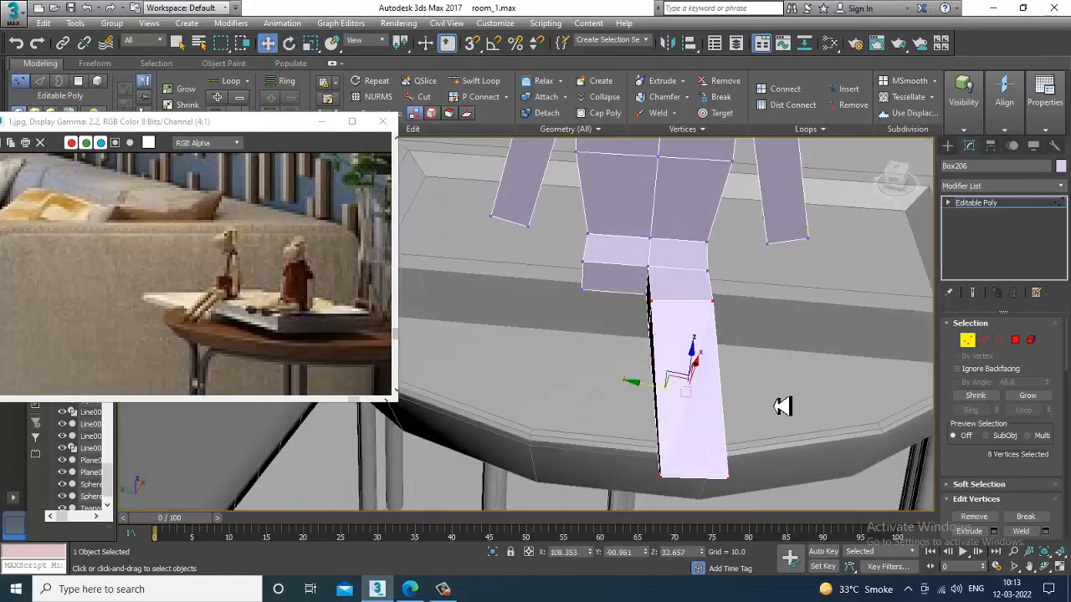
Extrude the other front hip polygon forward by 2.234 to form the second thigh
click(1015, 340)
click(634, 291)
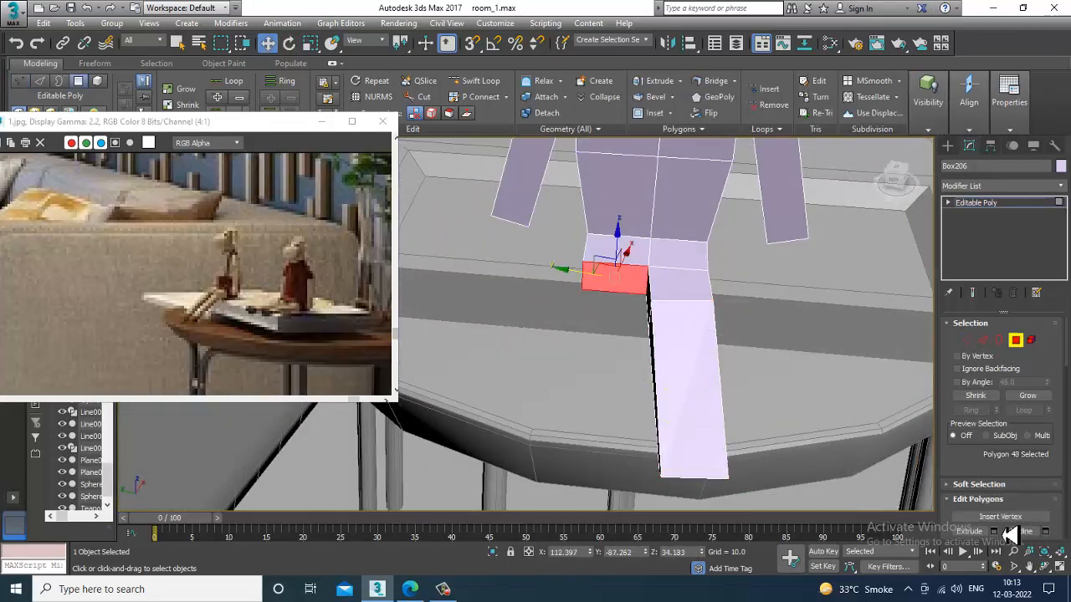
click(993, 532)
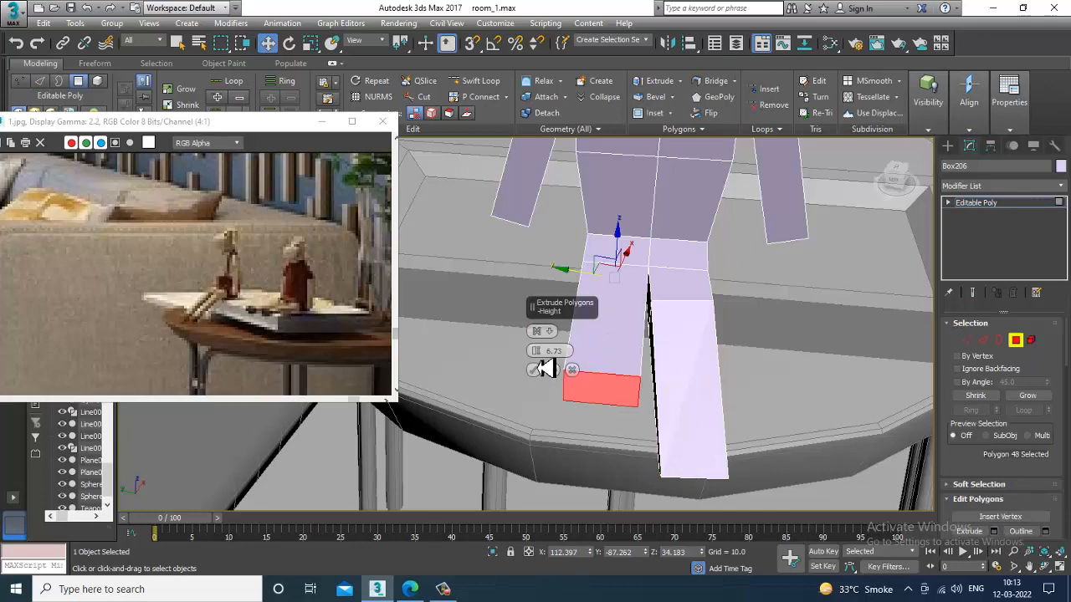
drag(544, 369, 557, 390)
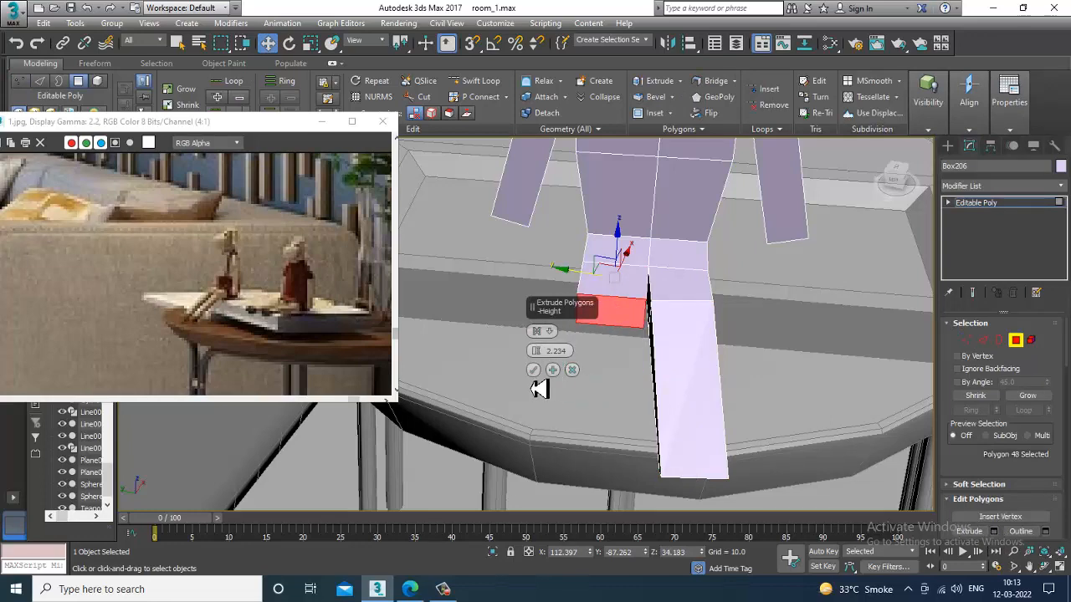
click(533, 369)
alt+middle_drag(605, 370, 720, 334)
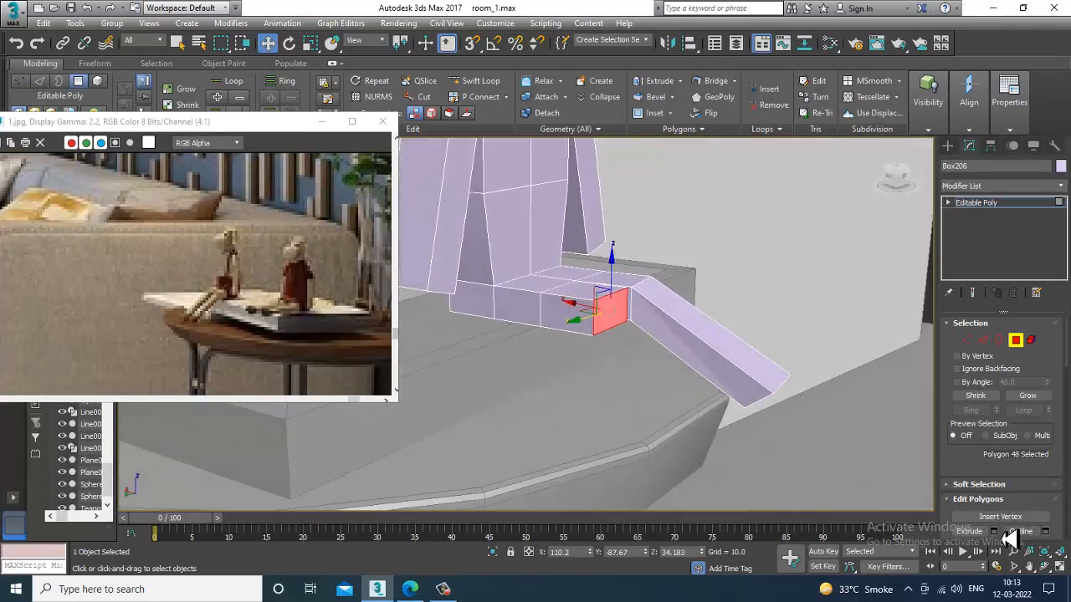
Extrude the second thigh's front polygon forward as a lower leg and move its end polygon down to Z 31.159
click(994, 532)
drag(547, 351, 541, 335)
click(533, 372)
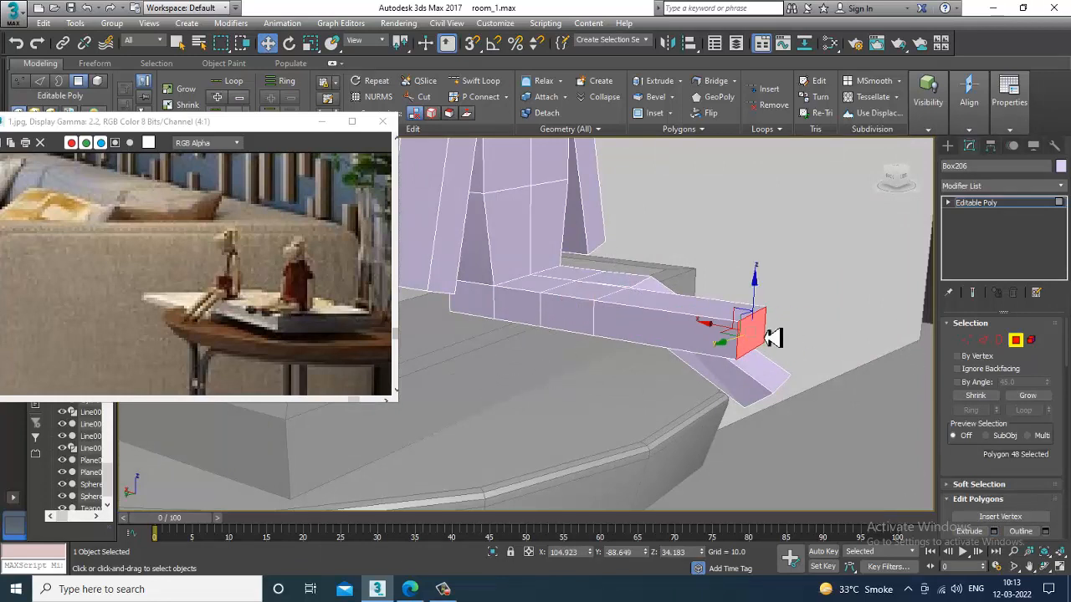
drag(763, 311, 771, 398)
alt+middle_drag(836, 411, 665, 443)
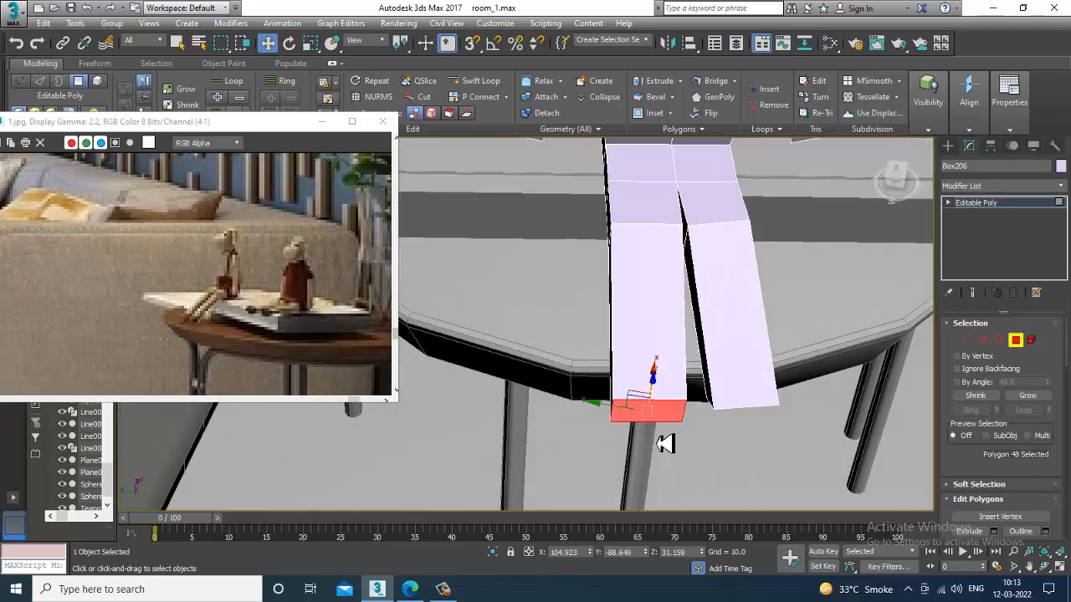
alt+middle_drag(676, 395, 648, 390)
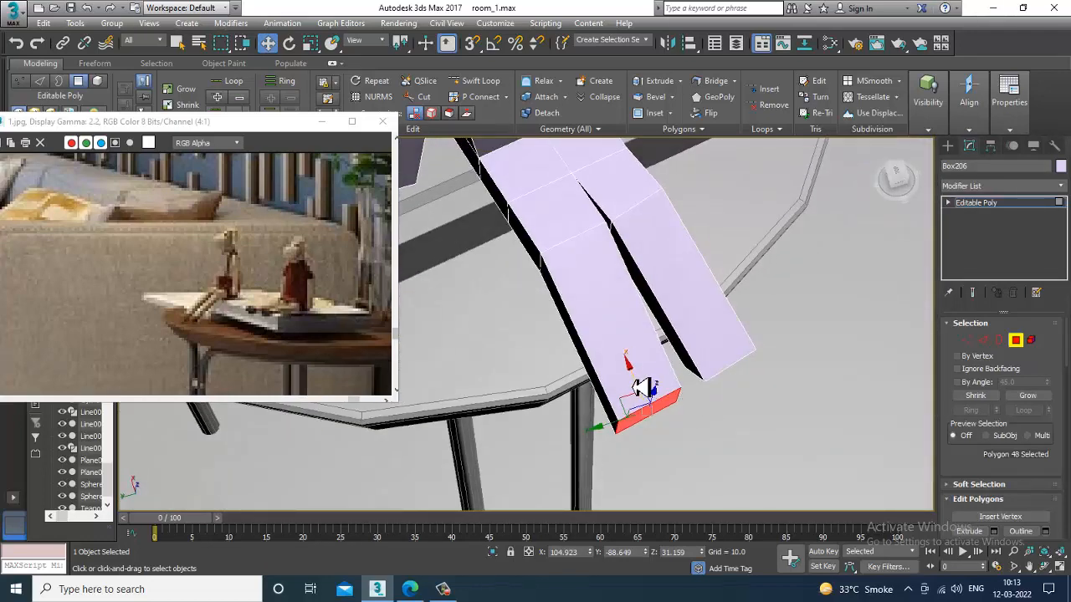
alt+middle_drag(620, 428, 669, 379)
Add lengthwise edge loops along the figurine's torso, arms and legs with Swift Loop
click(1019, 211)
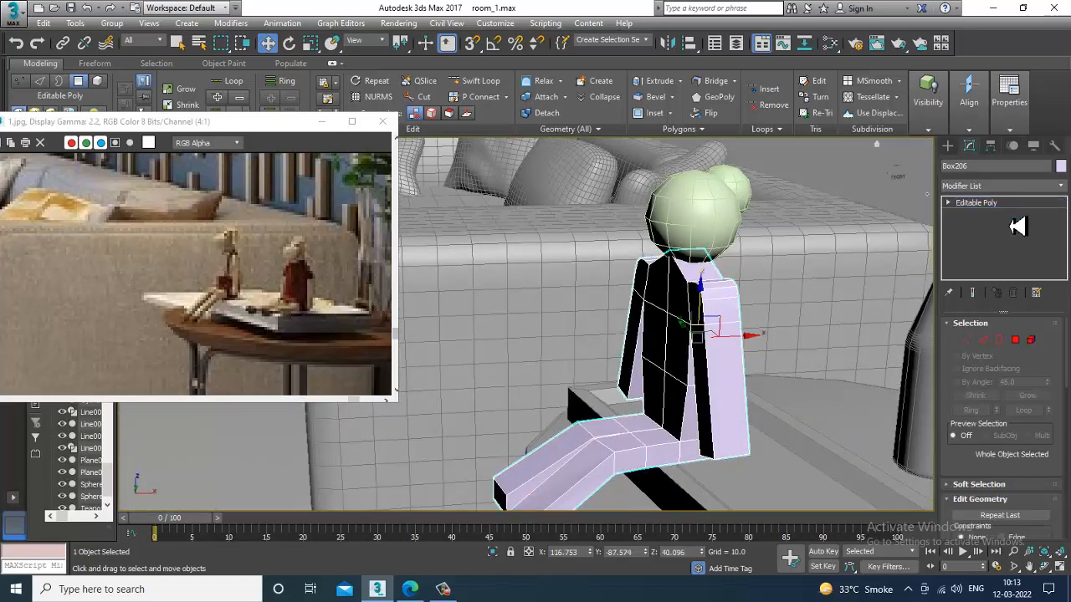
click(484, 82)
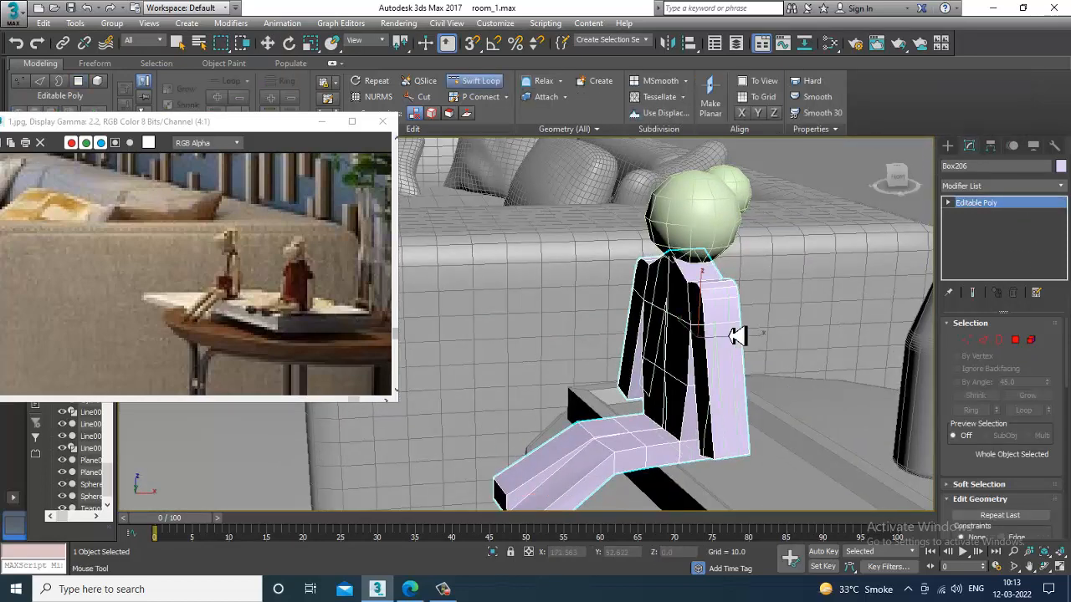
alt+middle_drag(733, 334, 579, 447)
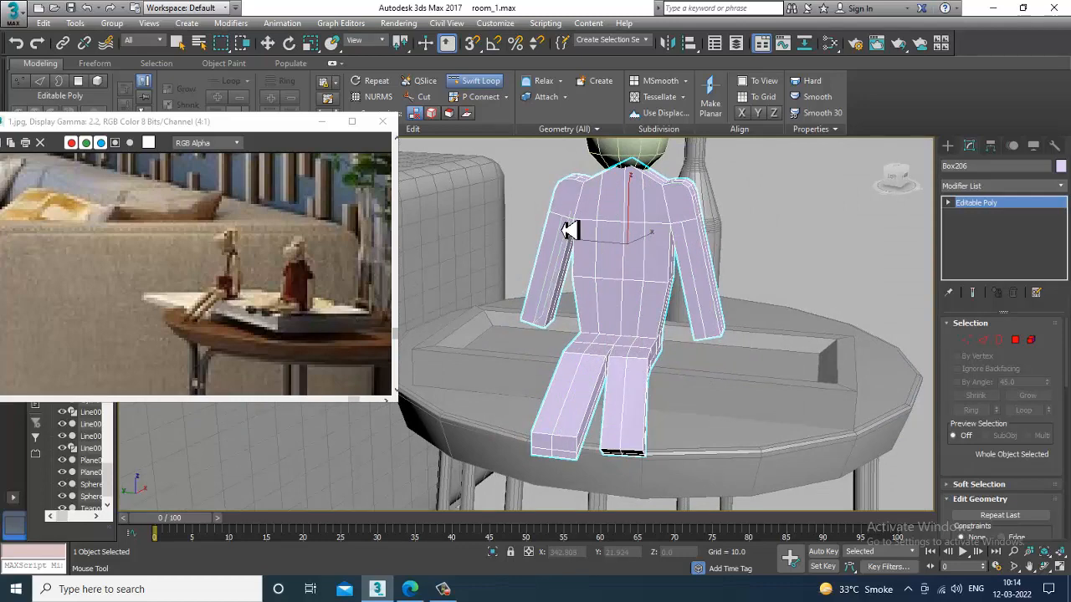
key(w)
alt+middle_drag(569, 231, 803, 251)
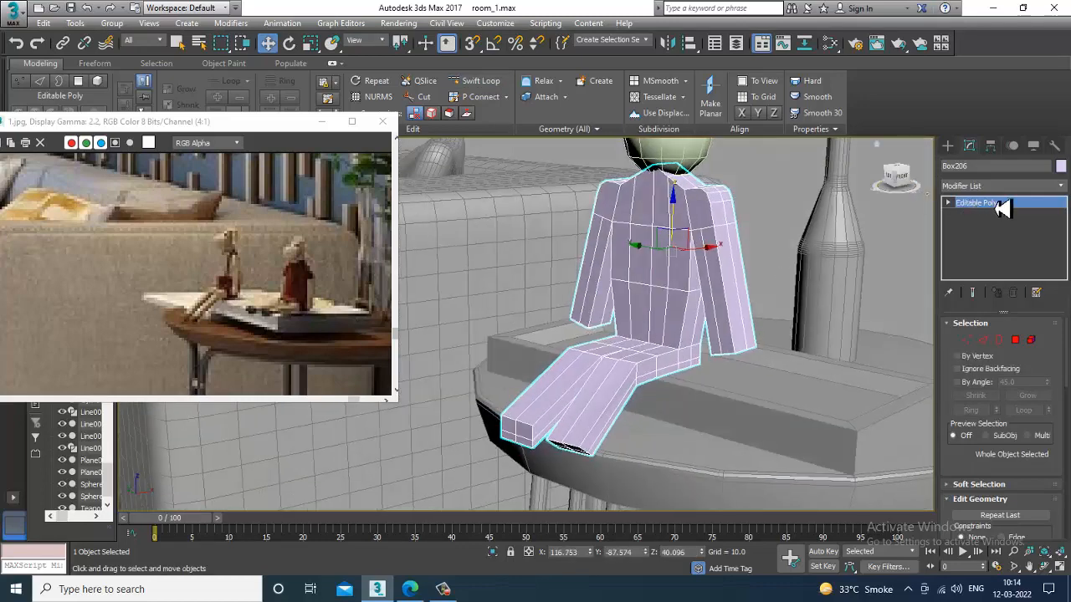
Apply a TurboSmooth modifier to the figurine's body
key(4)
click(1004, 186)
key(t)
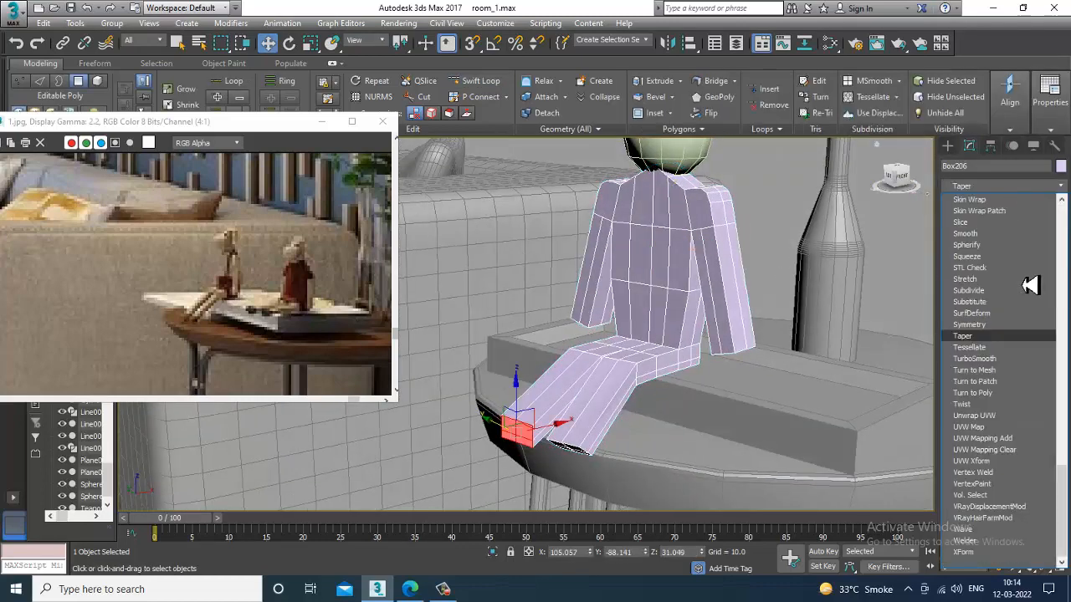
click(1016, 361)
alt+middle_drag(887, 355, 835, 350)
scroll(787, 378, down, 4)
alt+middle_drag(785, 378, 753, 435)
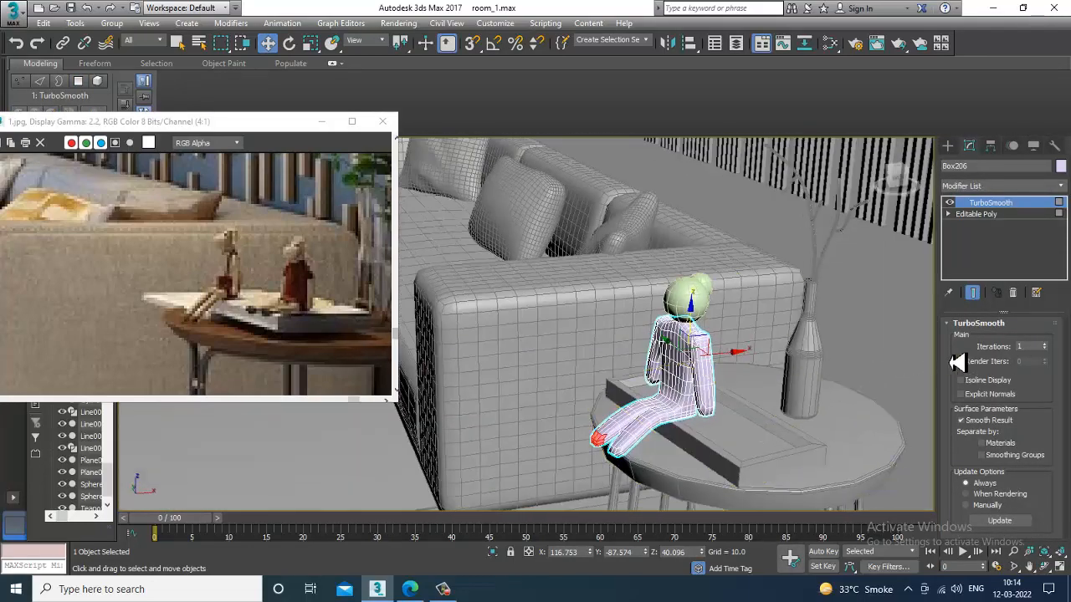
Select the body together with both head spheres and scale the figurine down uniformly
ctrl+click(715, 292)
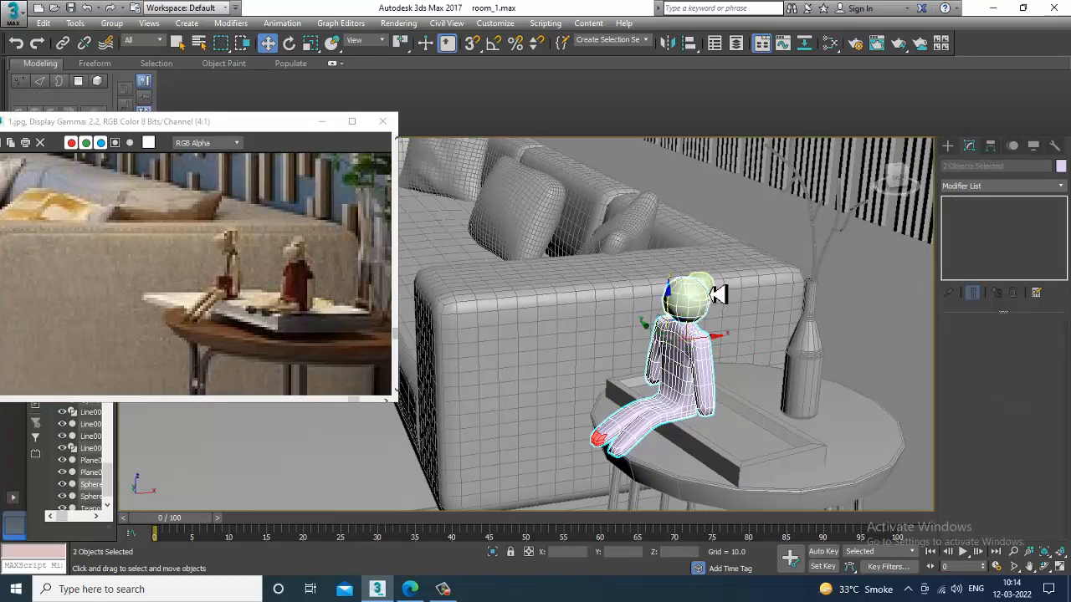
key(r)
drag(695, 306, 705, 358)
Seat the figurine on the tray by moving it -3.503 along Z and 4.597 along Y
key(w)
alt+middle_drag(705, 358, 694, 341)
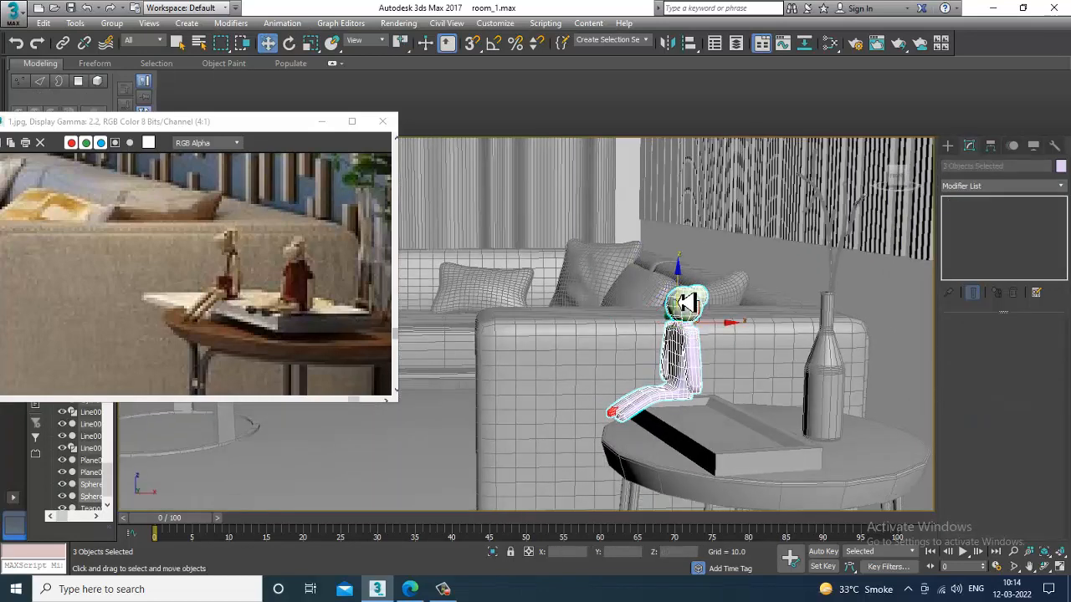
drag(686, 303, 694, 333)
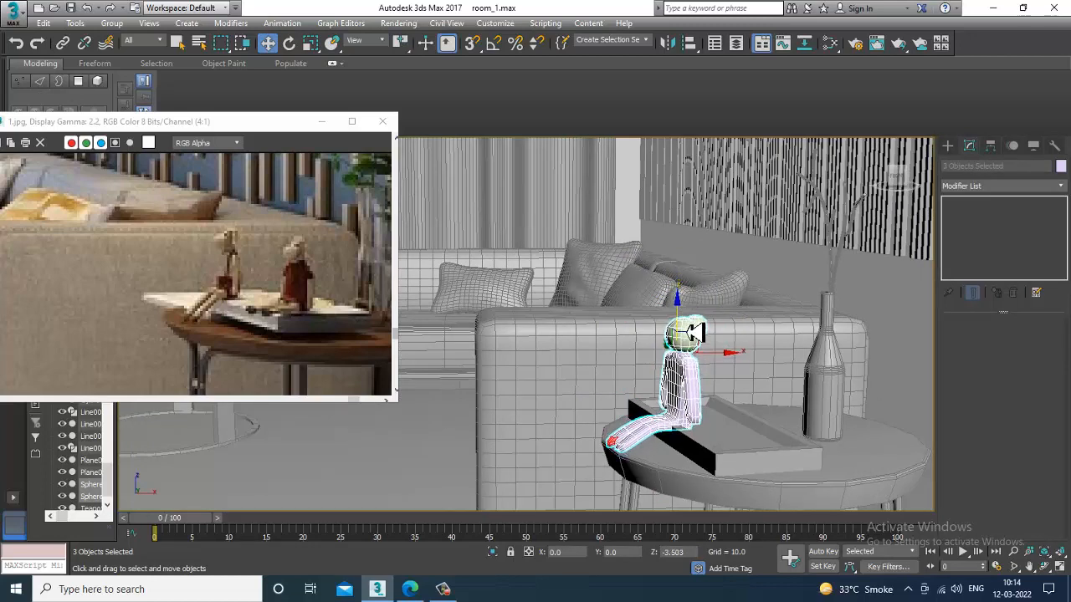
alt+middle_drag(694, 334, 687, 363)
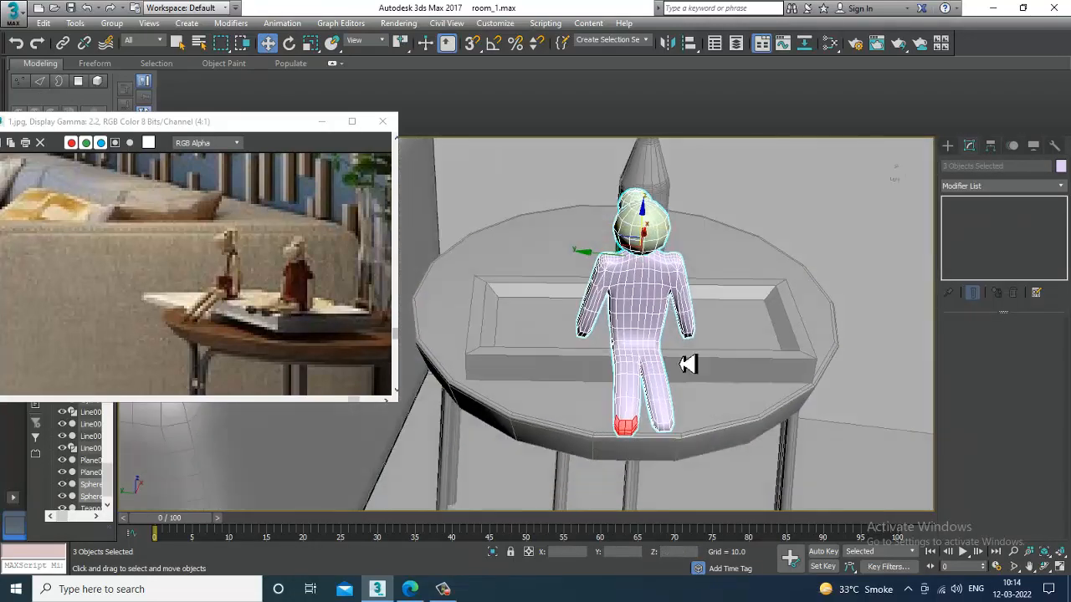
drag(604, 262, 542, 255)
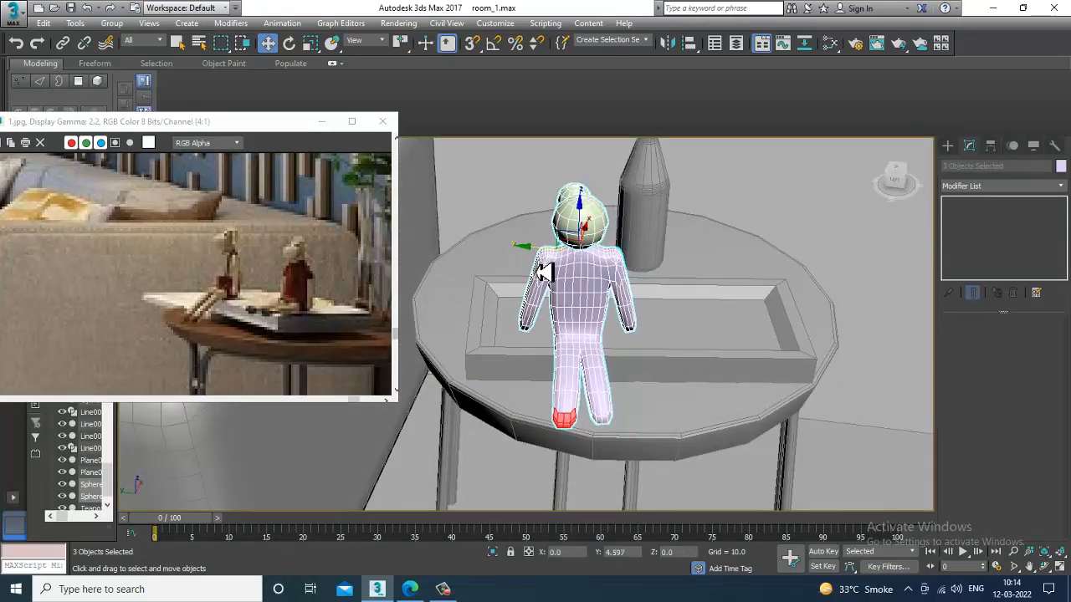
Change the object color of the whole figurine to grey and scale it uniformly to about 89 percent
click(1062, 166)
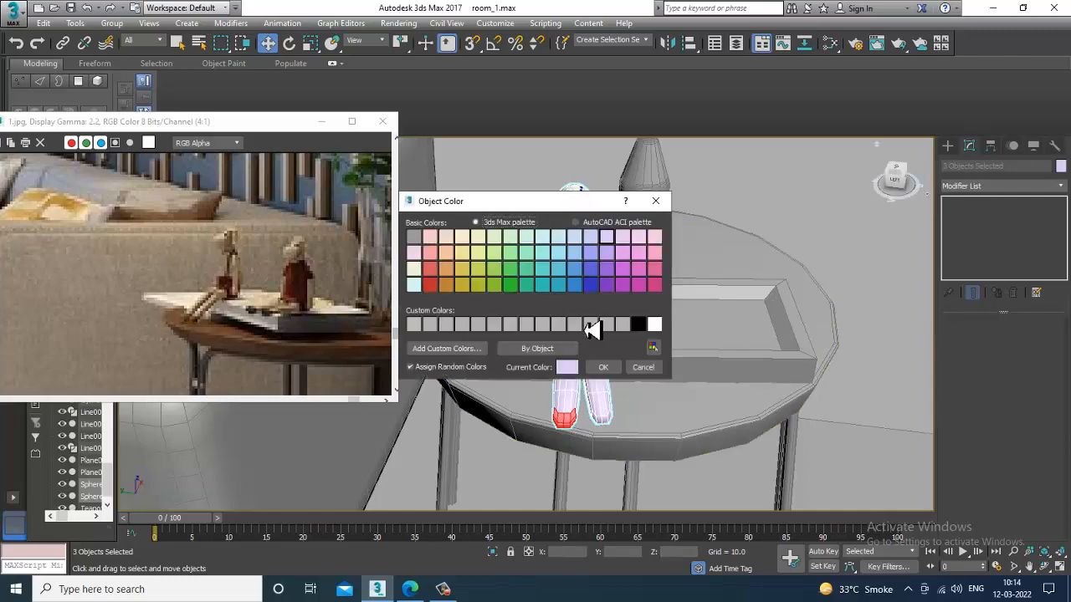
click(603, 368)
alt+middle_drag(671, 327, 613, 310)
key(r)
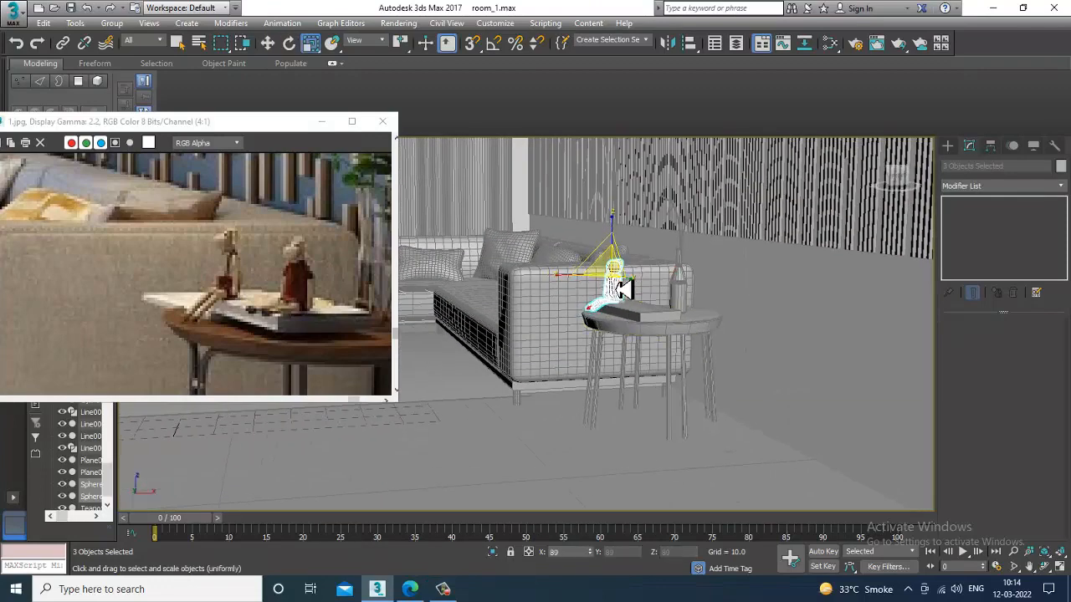
scroll(633, 309, up, 3)
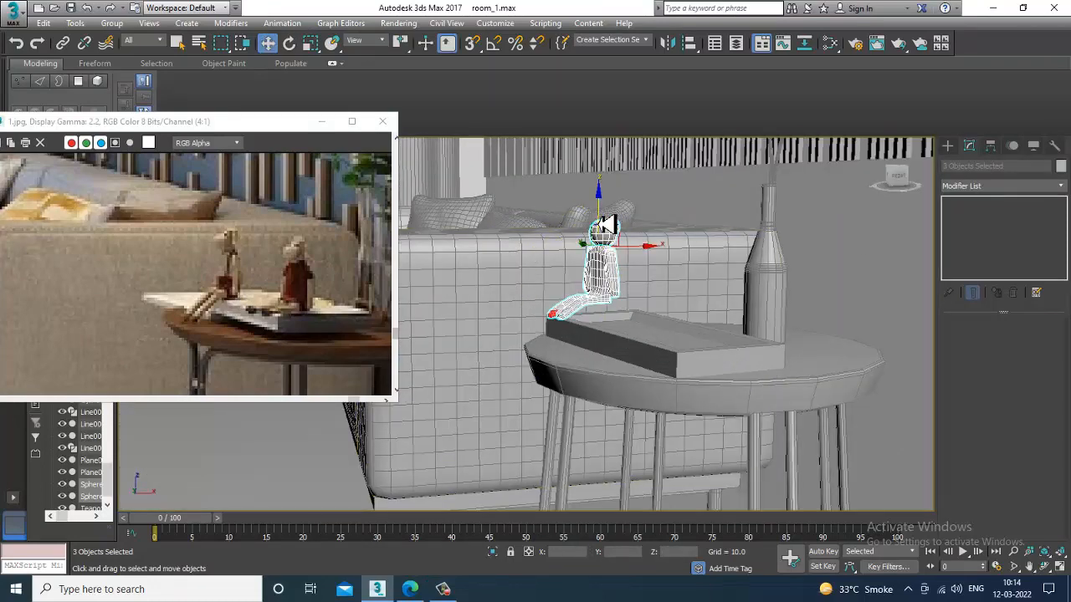
alt+middle_drag(611, 246, 626, 293)
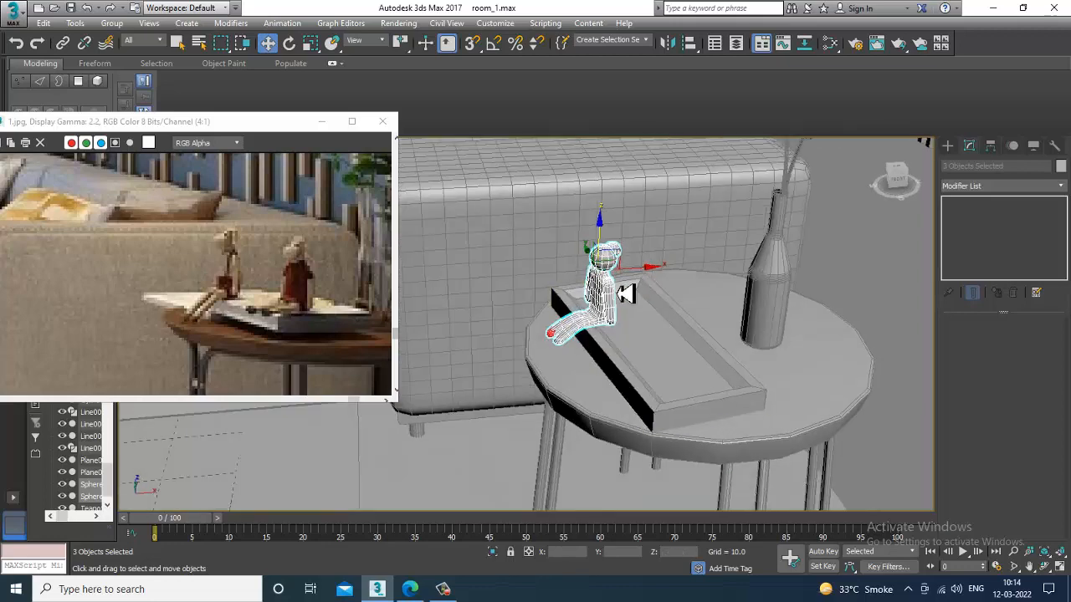
Delete the body's TurboSmooth modifier and reapply TurboSmooth to the whole Editable Poly object
click(695, 373)
click(581, 330)
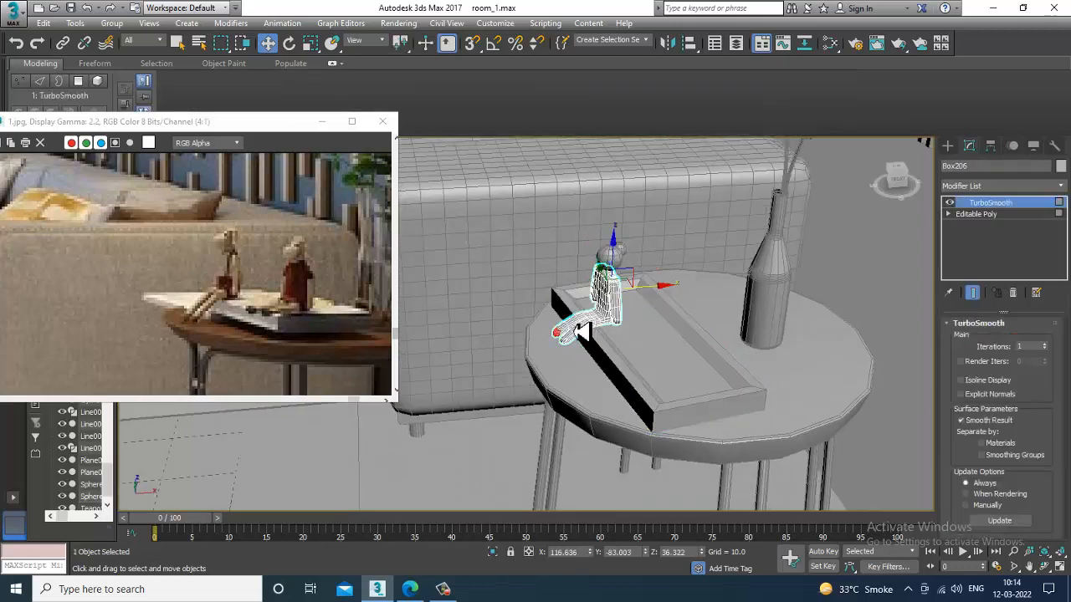
scroll(575, 336, up, 5)
scroll(577, 340, up, 3)
click(1012, 294)
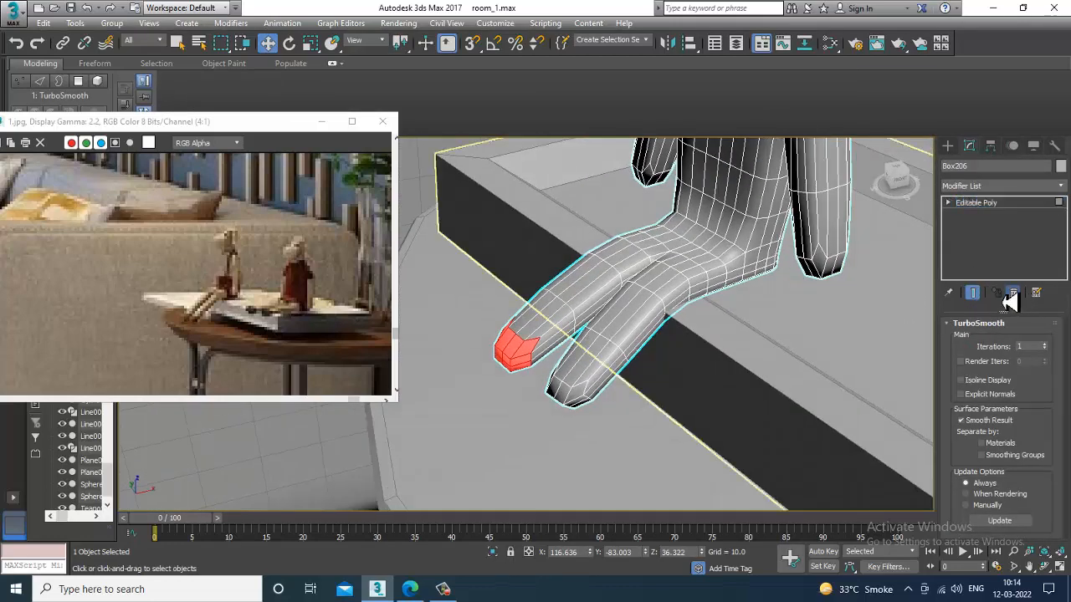
click(1009, 212)
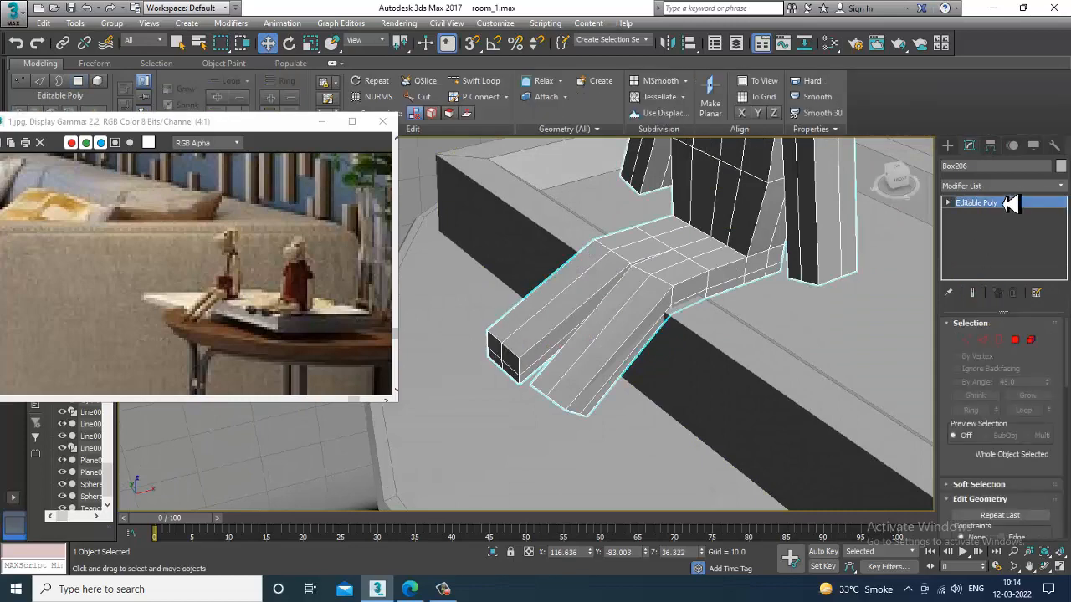
click(1013, 185)
scroll(1024, 241, down, 10)
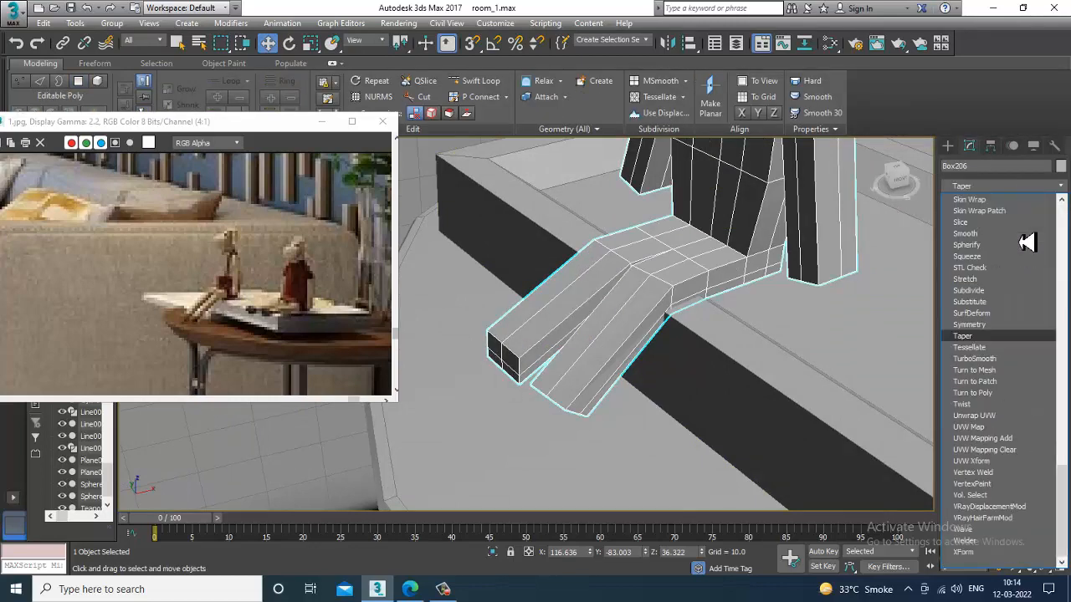
click(1023, 371)
Copy the body and both head spheres along the tray as a second figurine and shift it 2.544 along X
alt+middle_drag(795, 302, 710, 274)
ctrl+click(667, 181)
ctrl+click(665, 178)
scroll(691, 251, down, 6)
shift+drag(630, 255, 727, 270)
click(542, 358)
alt+middle_drag(542, 358, 743, 321)
drag(721, 262, 741, 262)
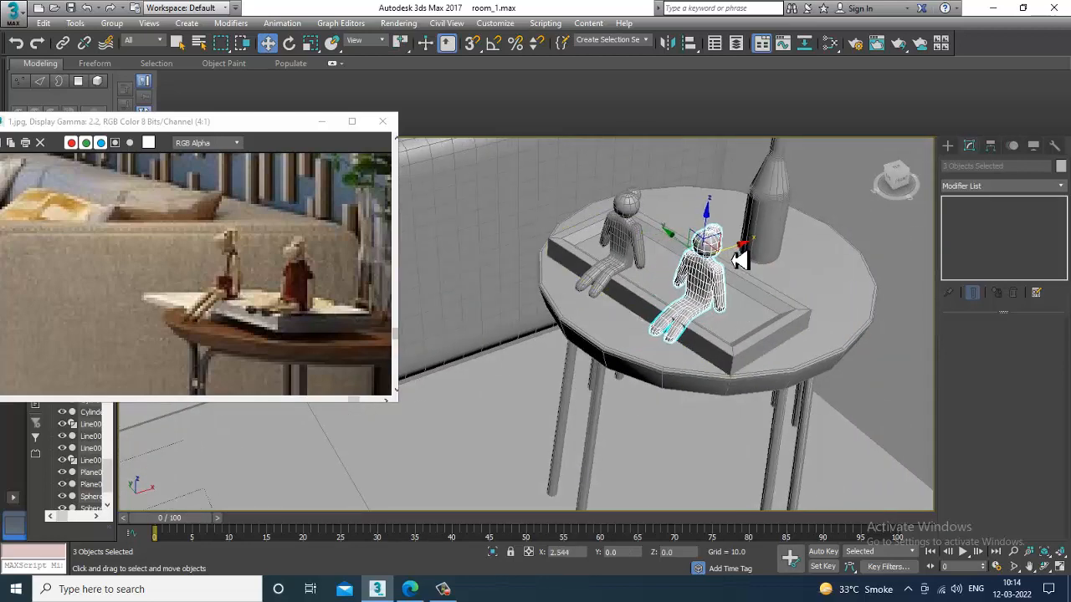
Rotate the second figurine 11 degrees about Z and clear the selection
key(e)
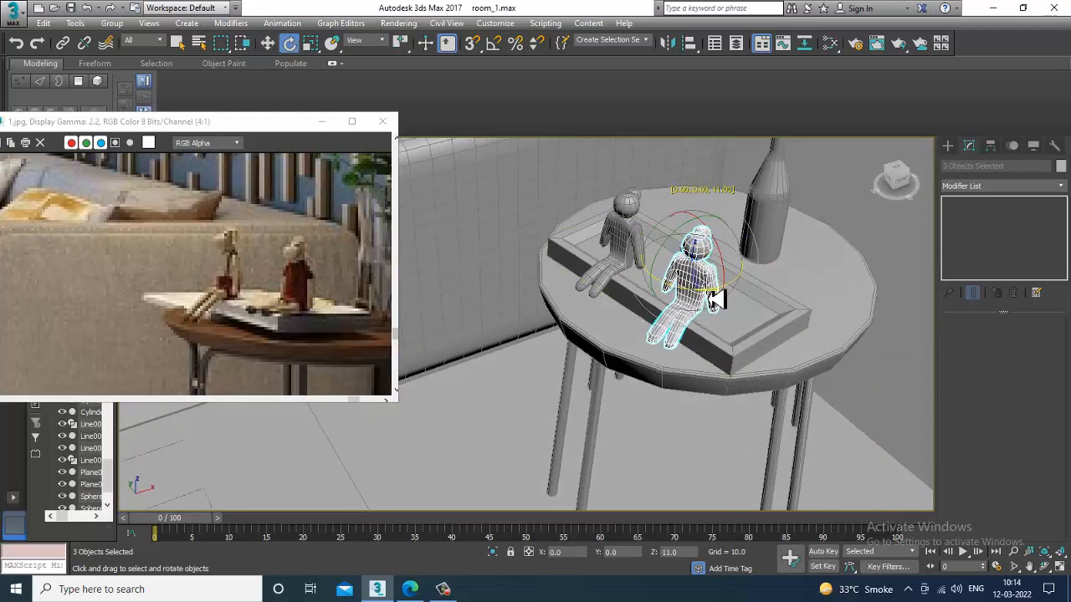
scroll(716, 301, down, 8)
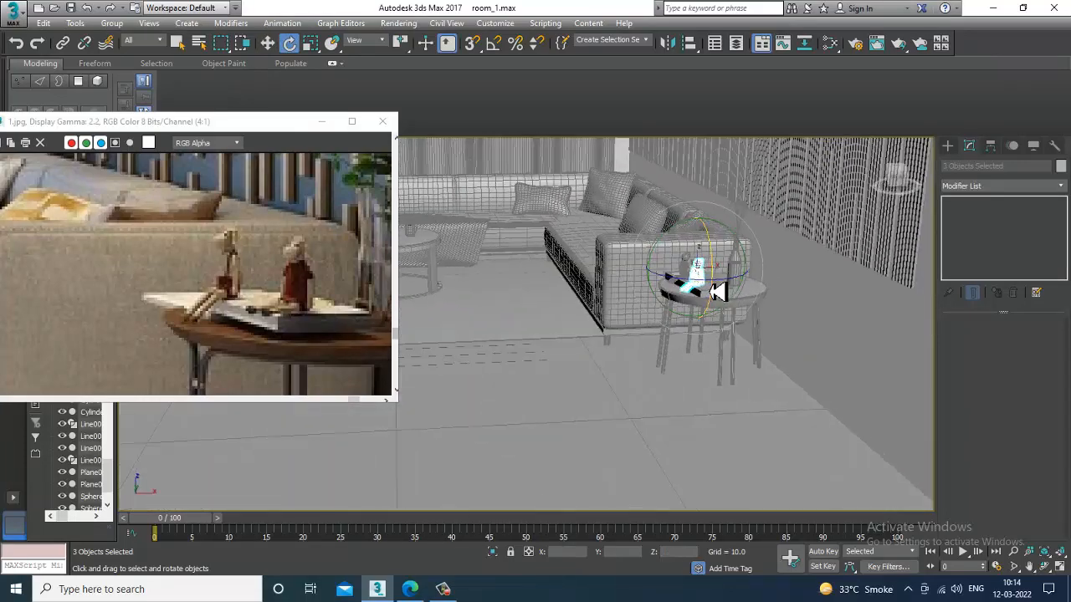
scroll(712, 302, down, 8)
click(851, 330)
scroll(755, 306, up, 7)
alt+middle_drag(751, 330, 725, 302)
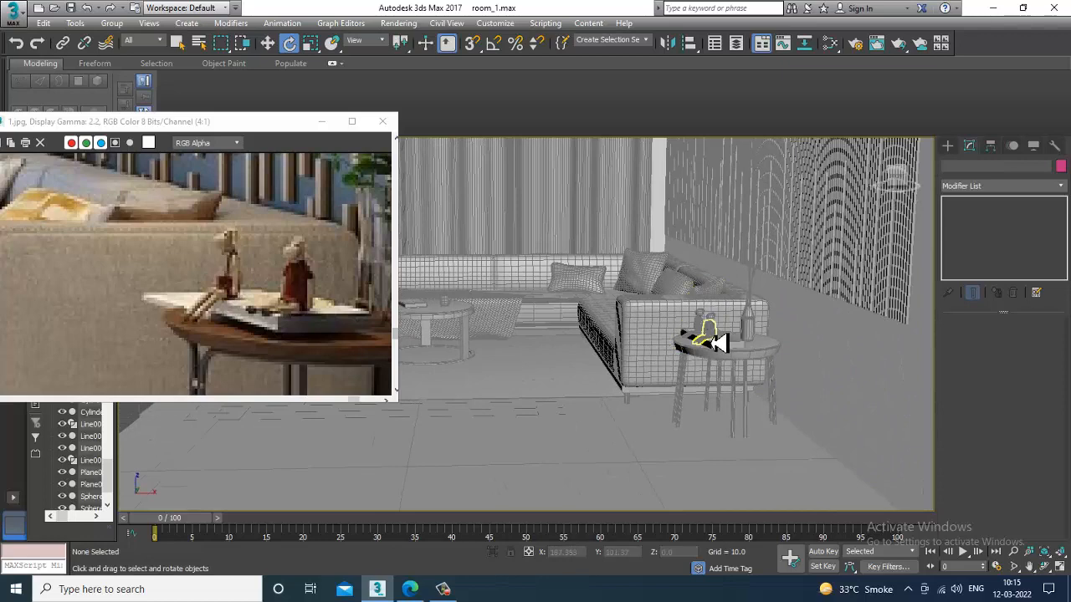
click(444, 589)
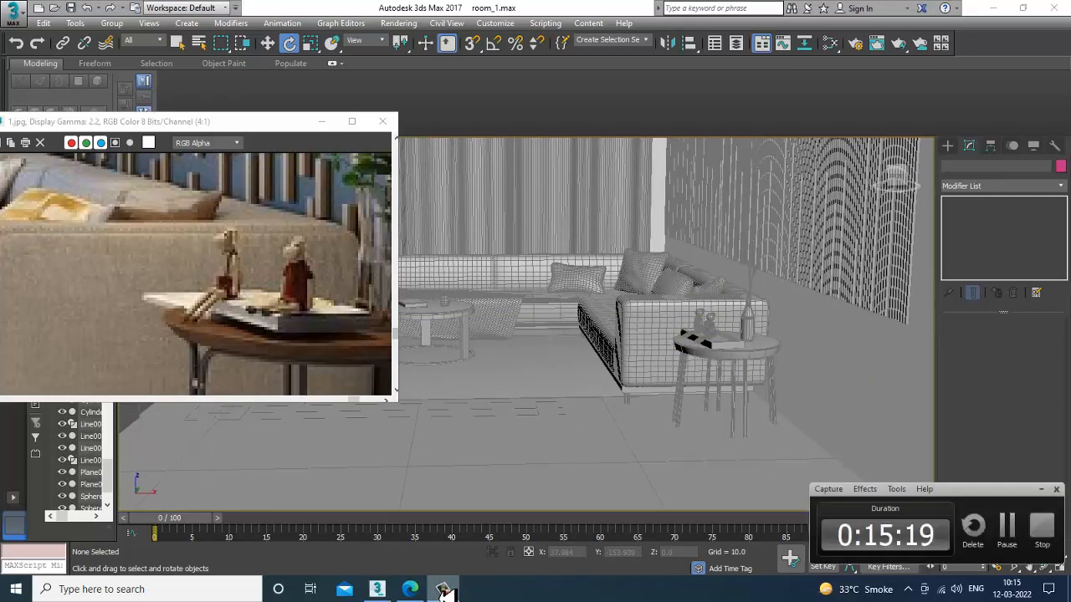
click(443, 589)
Examine the shaded side table, figurines and sofa from several distances and compare the room with the full reference image
scroll(741, 411, up, 8)
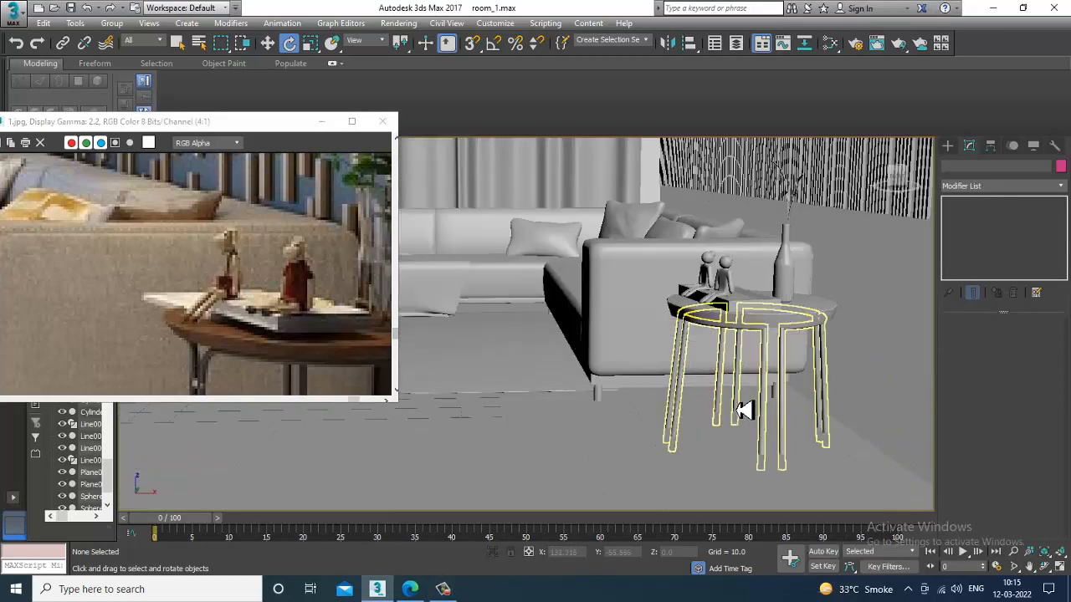
scroll(702, 289, down, 8)
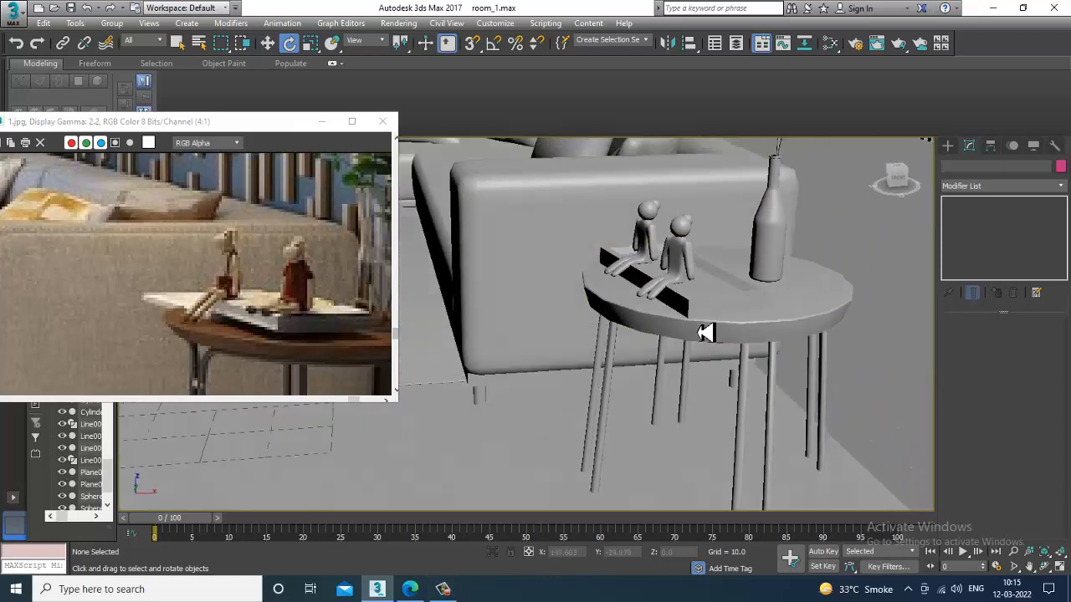
alt+middle_drag(715, 347, 338, 373)
scroll(719, 322, down, 3)
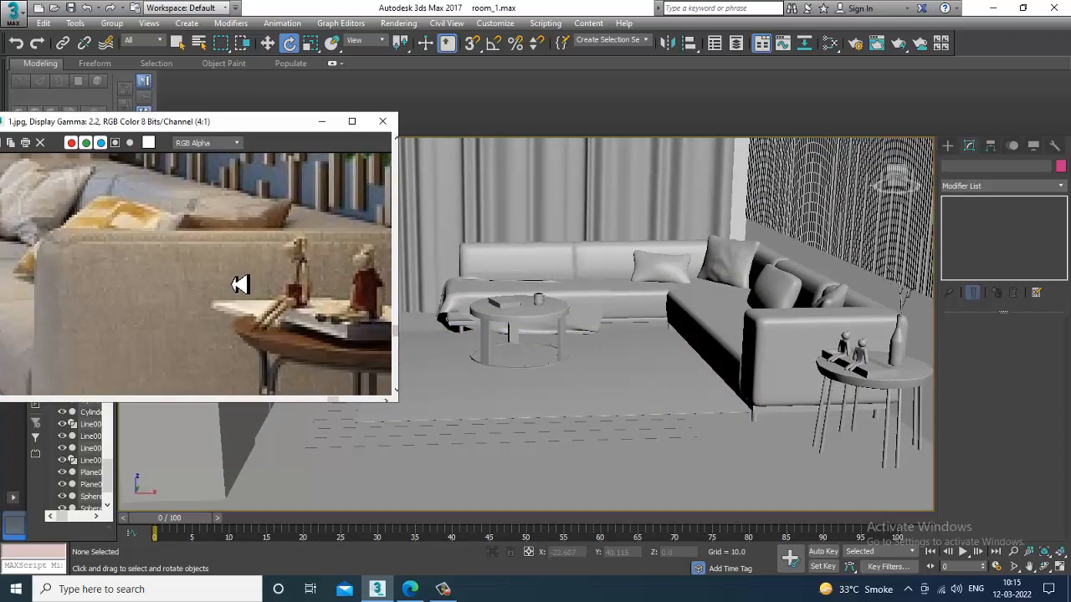
scroll(241, 286, down, 1)
scroll(240, 293, down, 2)
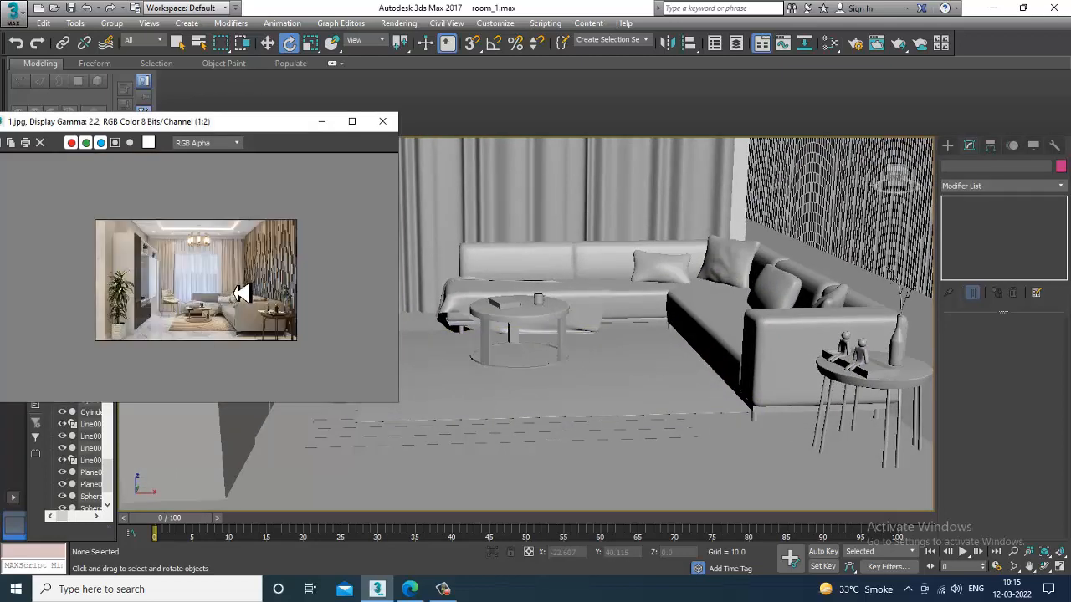
scroll(239, 299, up, 2)
scroll(228, 307, down, 1)
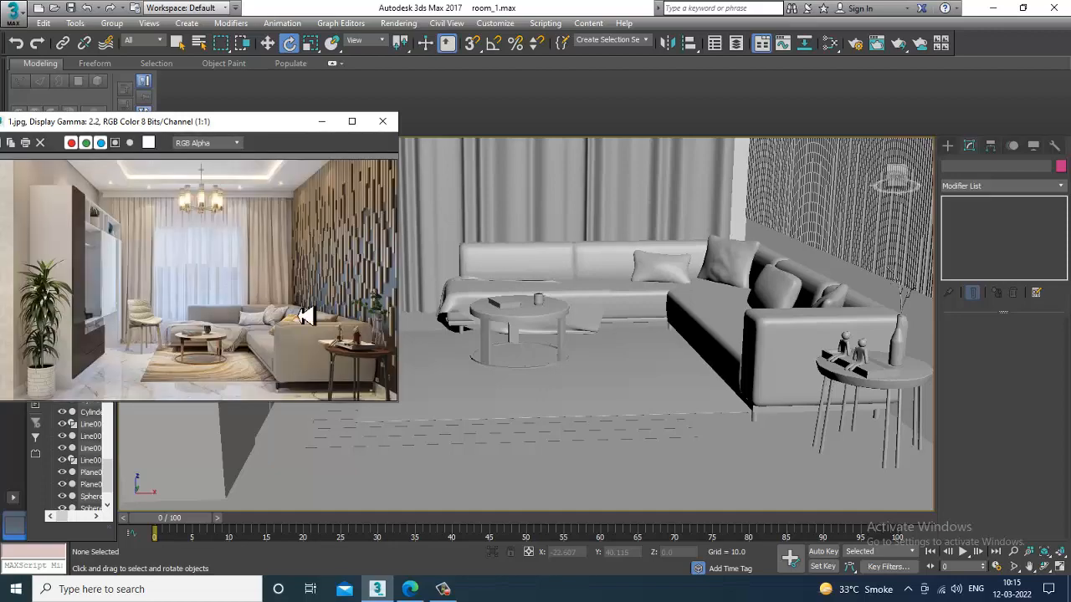
middle_drag(736, 347, 653, 351)
scroll(712, 364, up, 6)
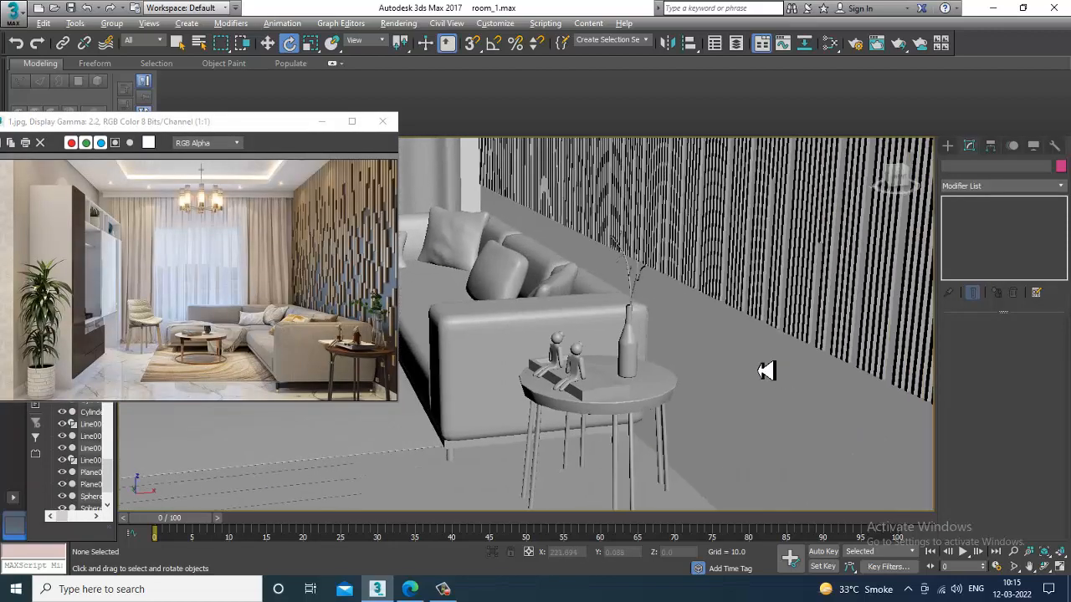
middle_drag(725, 377, 694, 371)
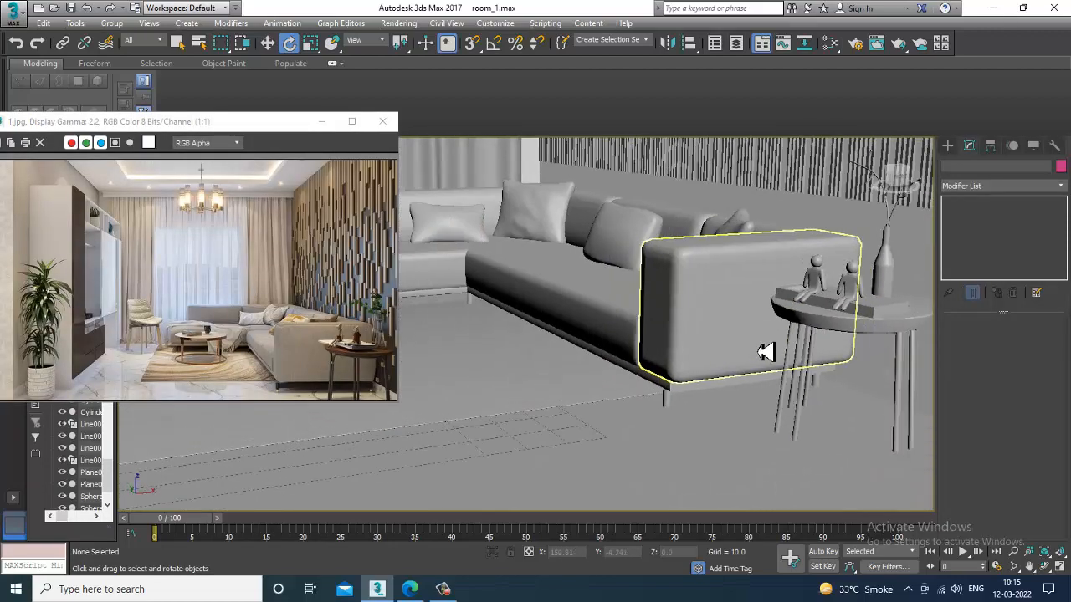
alt+middle_drag(760, 352, 753, 393)
scroll(770, 372, down, 3)
scroll(786, 375, up, 4)
scroll(781, 378, down, 2)
click(781, 377)
scroll(785, 368, down, 3)
scroll(661, 368, up, 2)
scroll(661, 369, up, 3)
alt+middle_drag(626, 368, 812, 419)
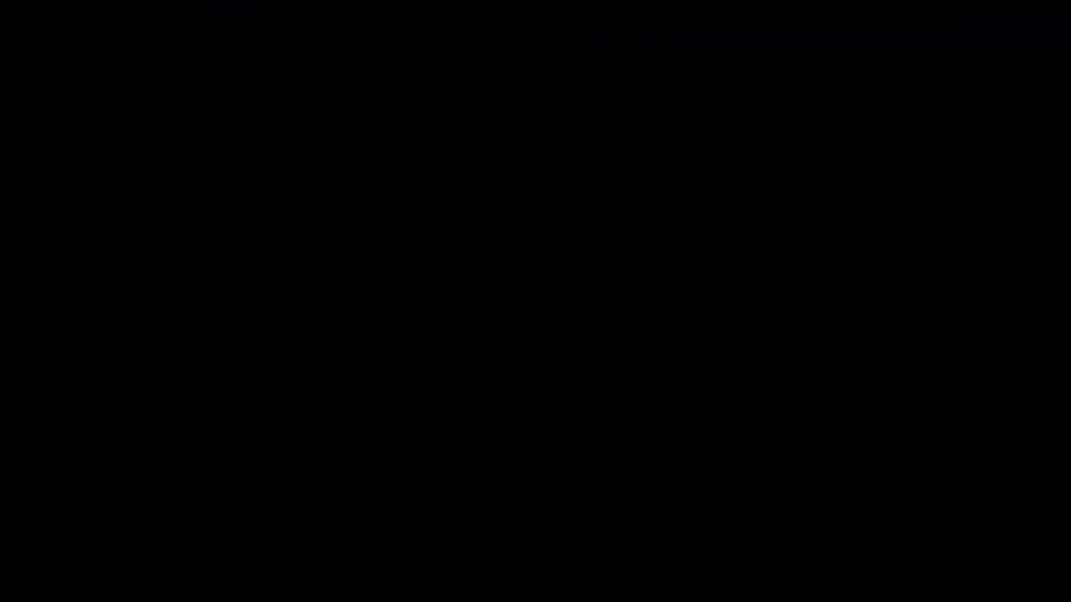